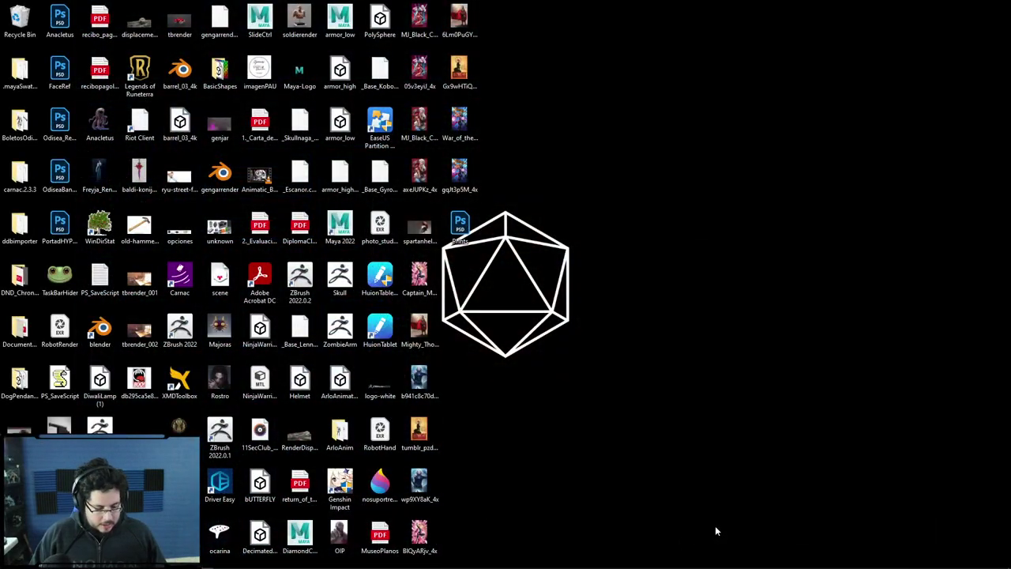
Launch Maya 2022 from the Windows search with 'ma' and wait for the empty scene.
key(super)
text(m)
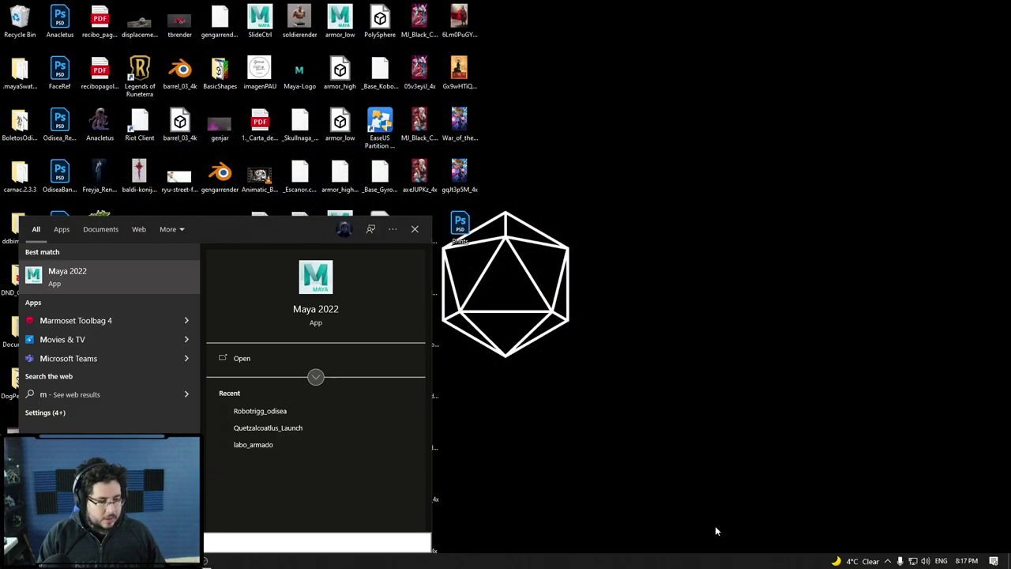
text(a)
key(Return)
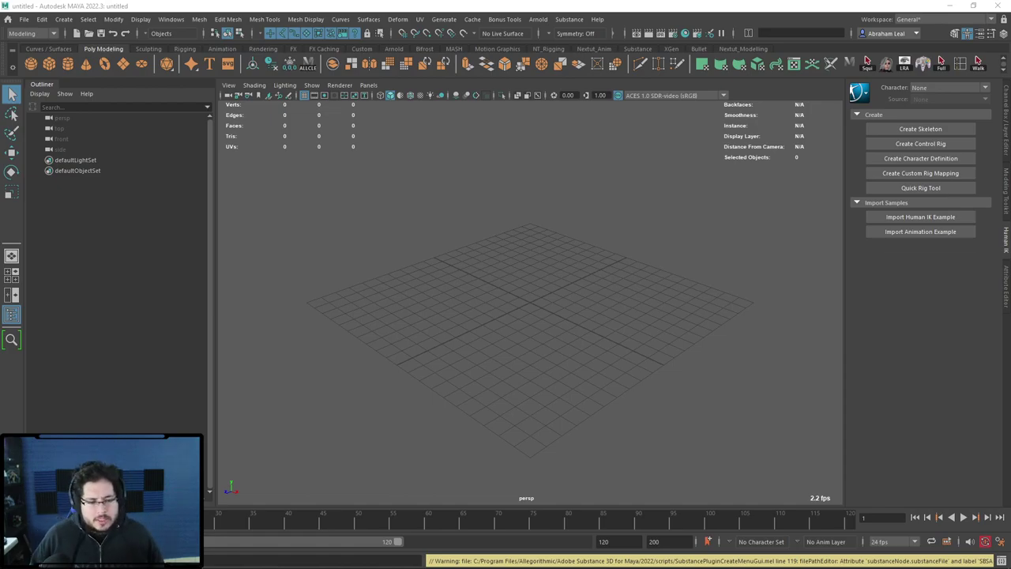
key(super)
text(pc info)
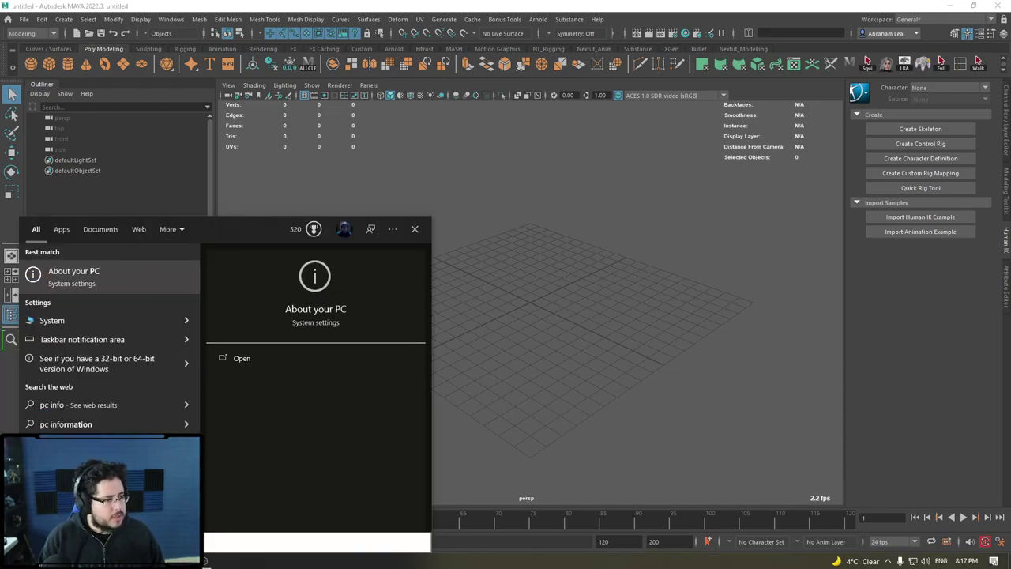
key(Return)
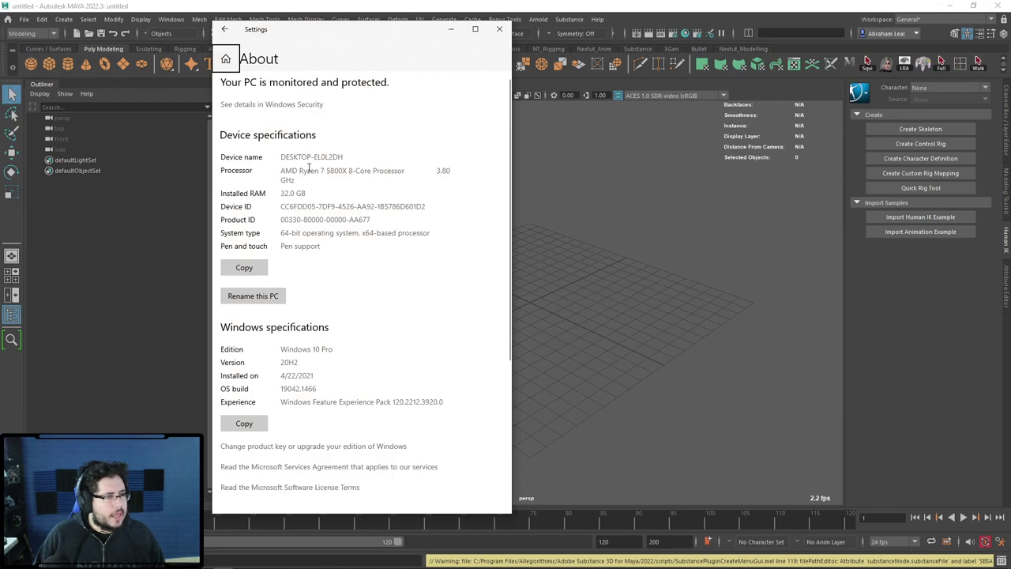
double_click(309, 170)
click(327, 171)
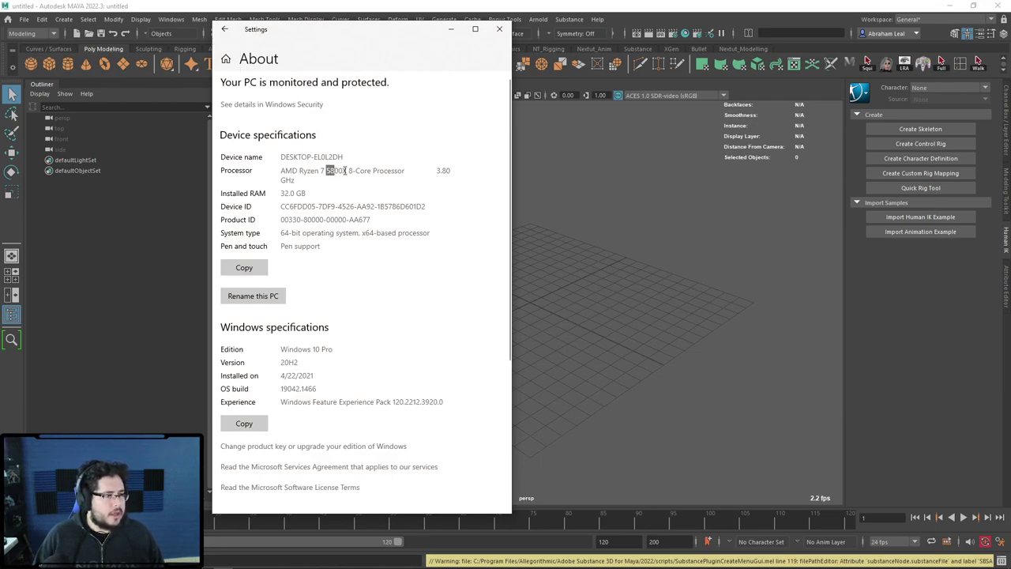
click(358, 202)
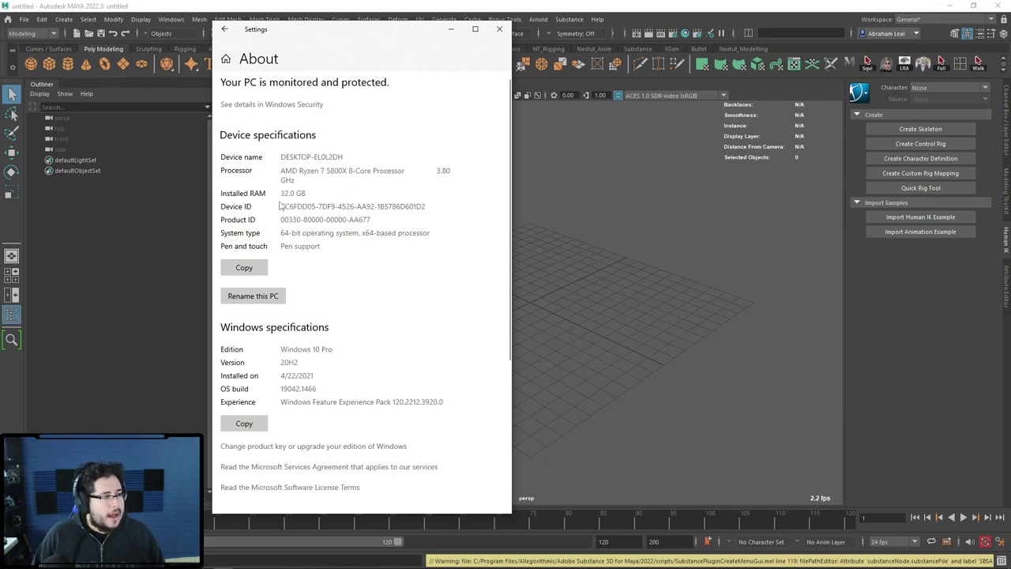
drag(301, 194, 335, 268)
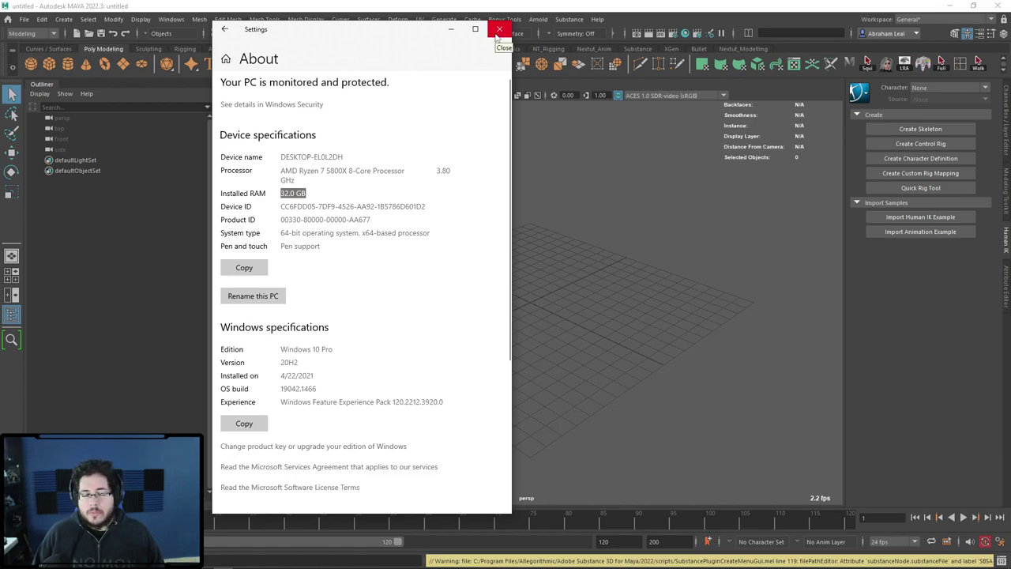
click(497, 33)
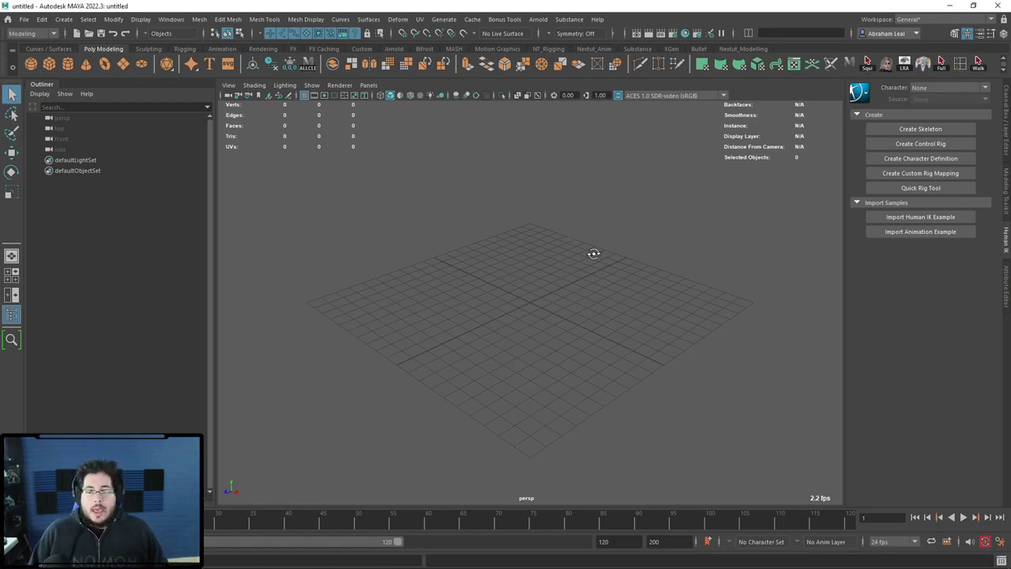
mouse_move(593, 253)
alt+mouse_down()
mouse_move(603, 301)
mouse_move(566, 309)
mouse_move(582, 320)
alt+mouse_up()
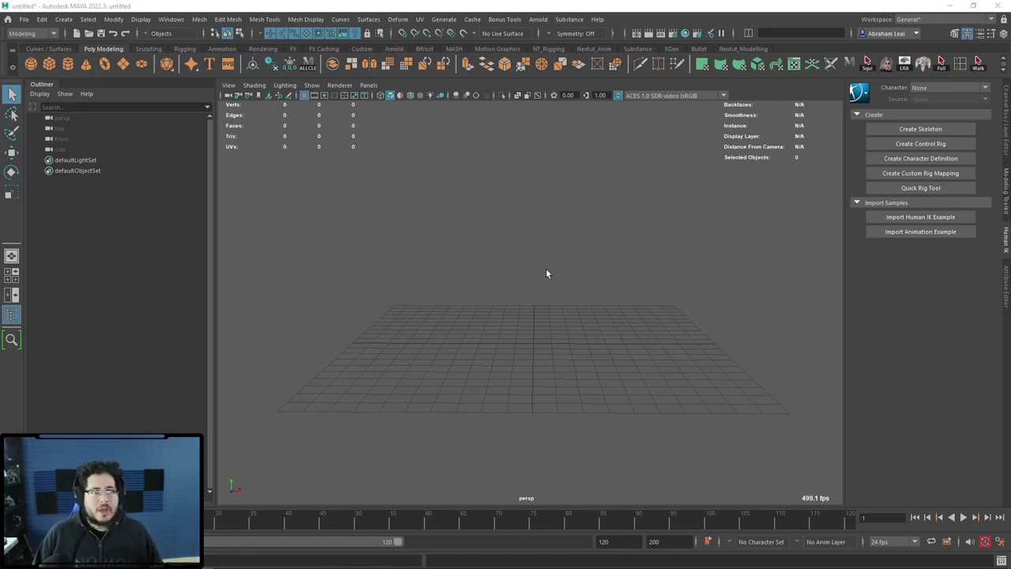
Create a 3D Type text object and select its '3D Type' text in the Attribute Editor.
click(209, 64)
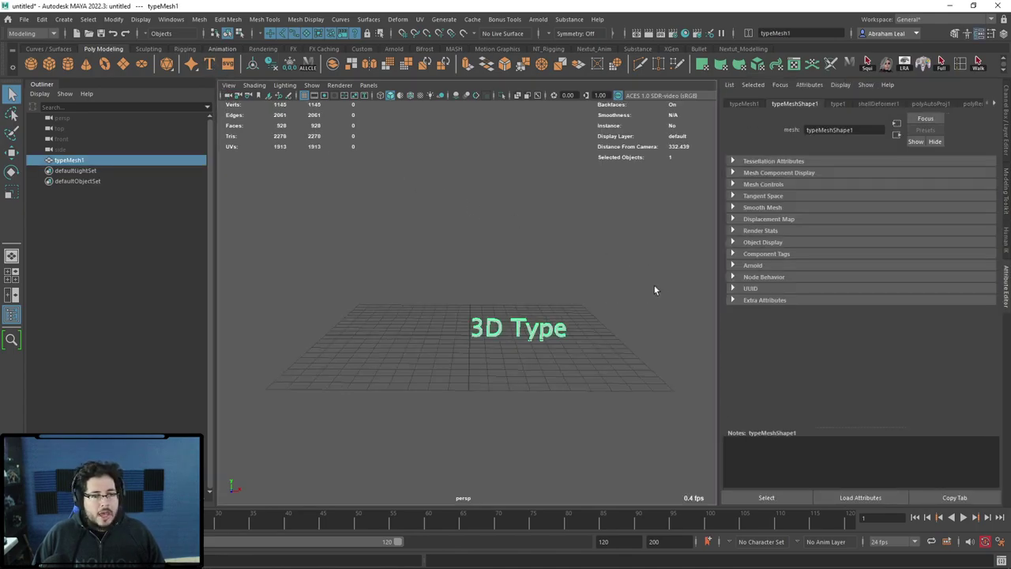
click(838, 104)
drag(765, 175, 709, 168)
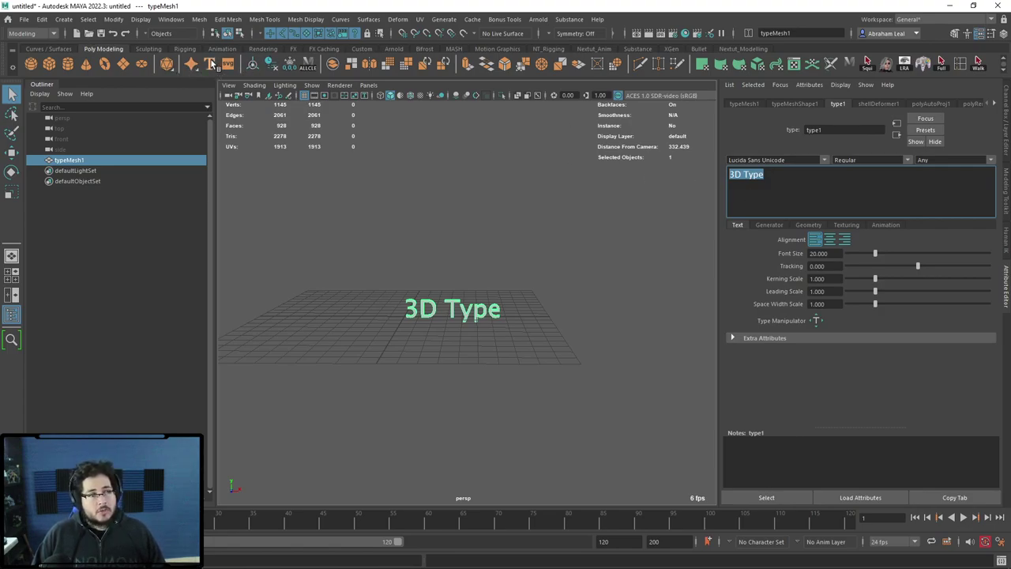
In the Plug-in Manager, filter for 'type' and make sure Type.mll is loaded.
click(171, 18)
mouse_move(190, 125)
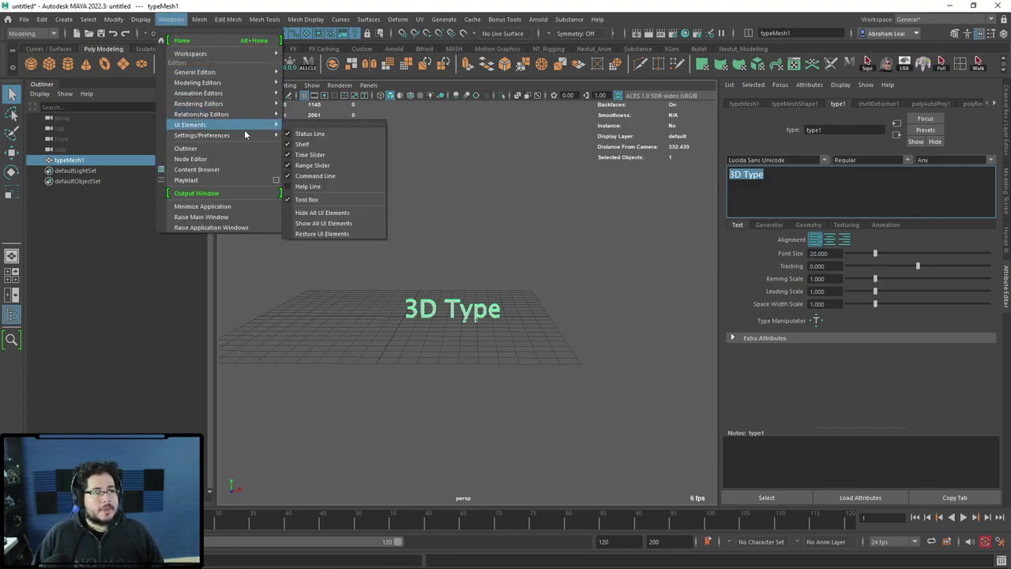
click(318, 213)
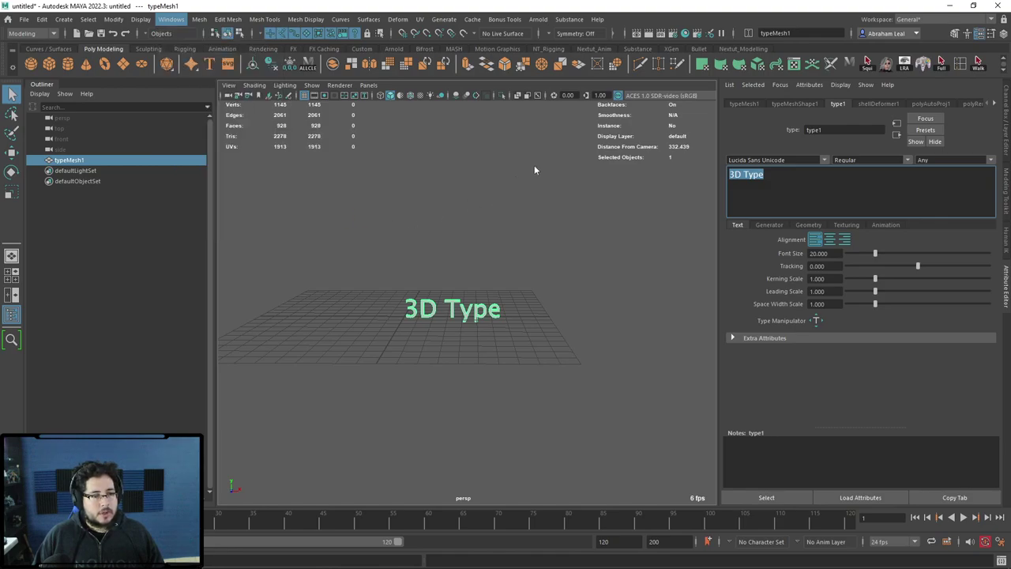
click(501, 80)
text(next)
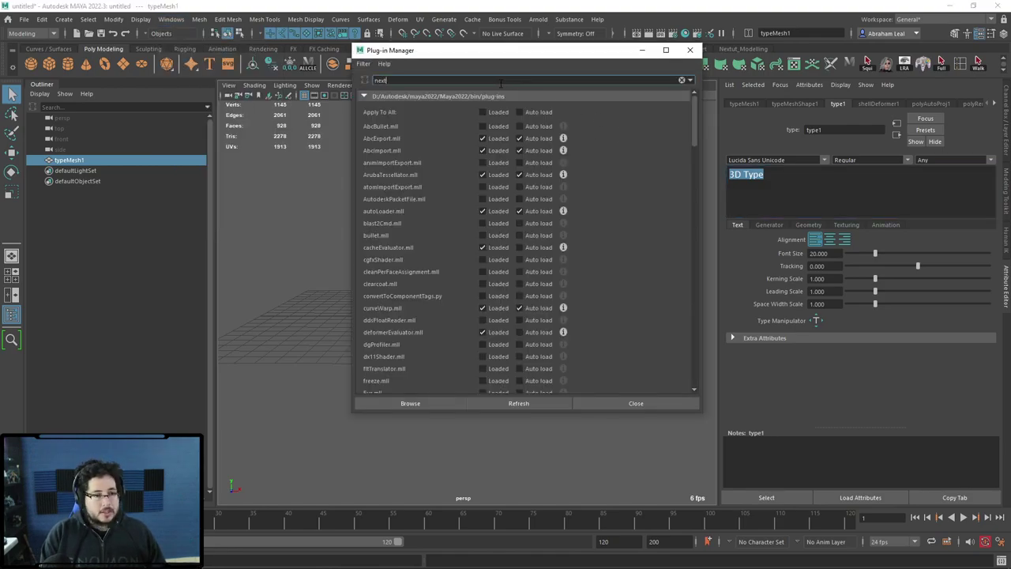
key(BackSpace)
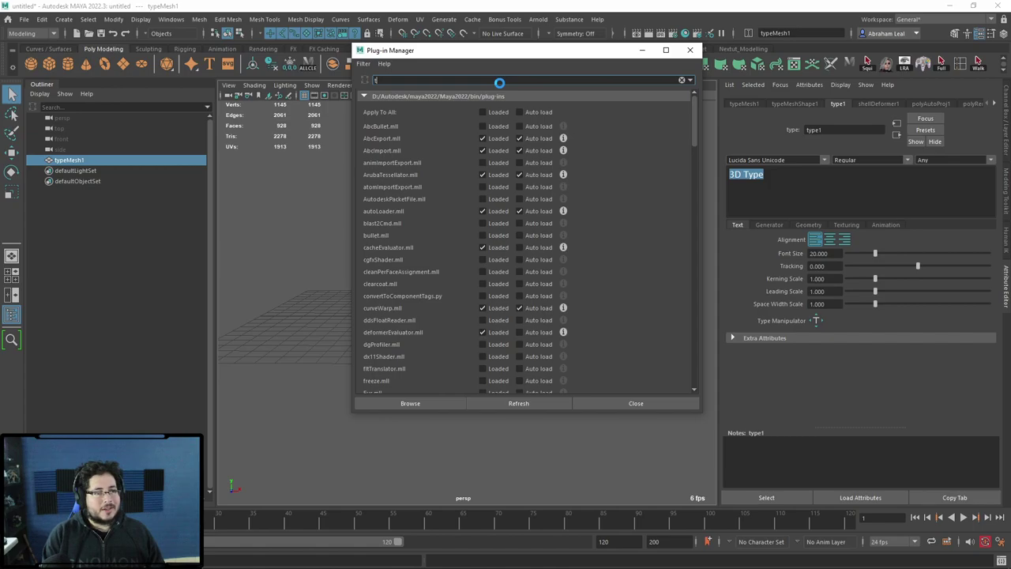
text(type)
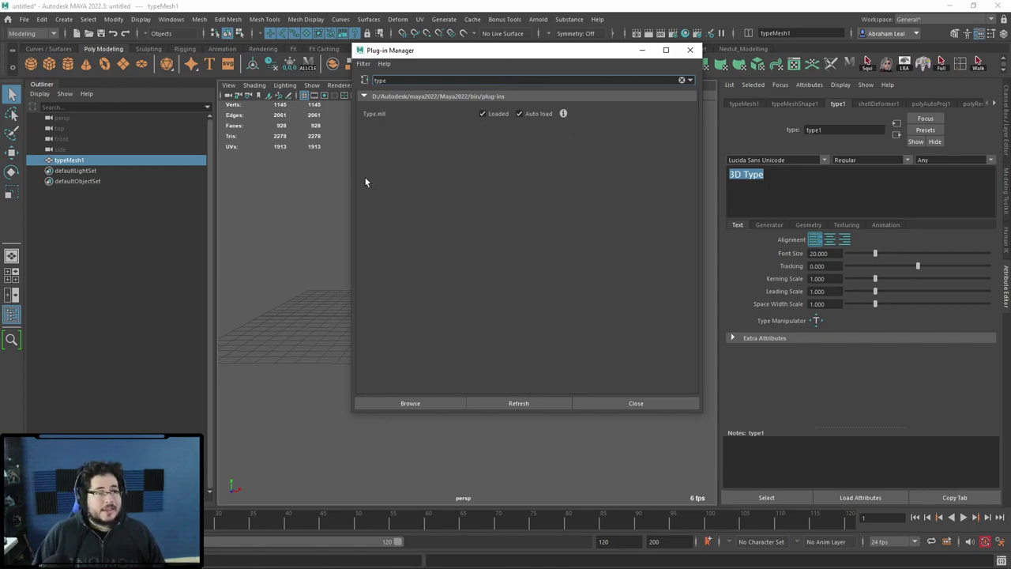
click(489, 113)
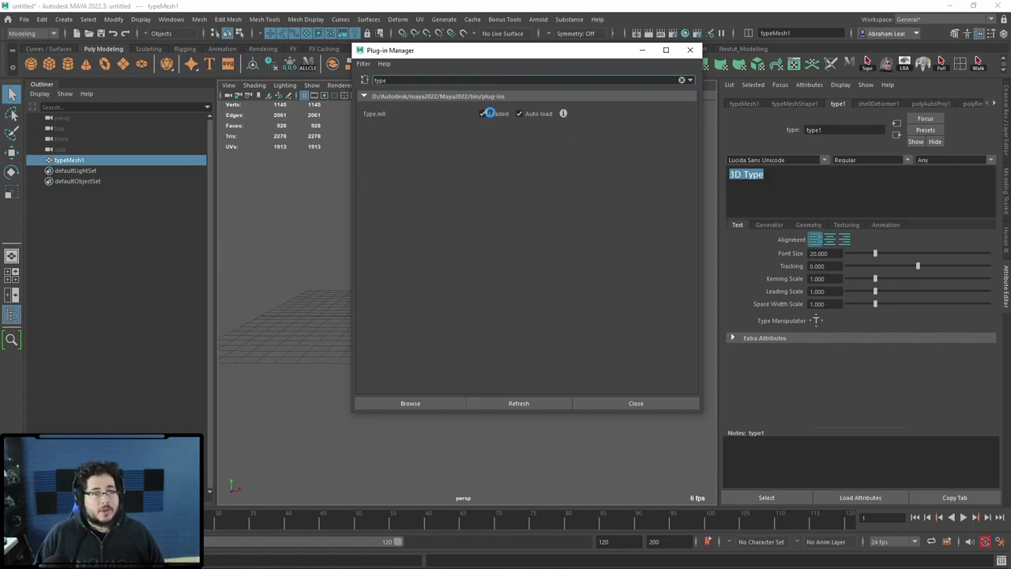
click(689, 49)
Replace the text with 'Nextut' and reselect the text object.
drag(804, 196, 721, 173)
text(Nex)
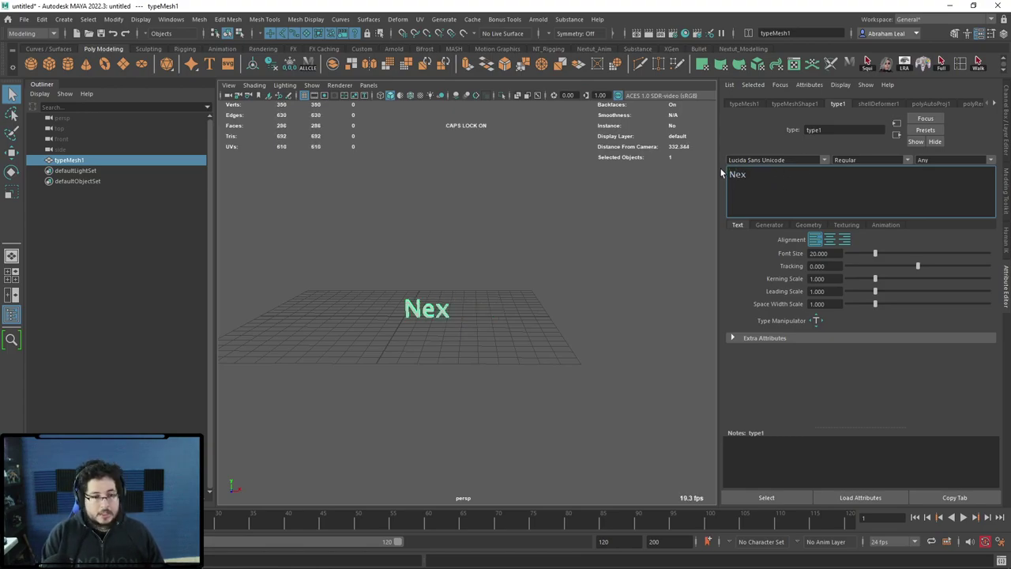
text(T)
key(BackSpace)
text(tut)
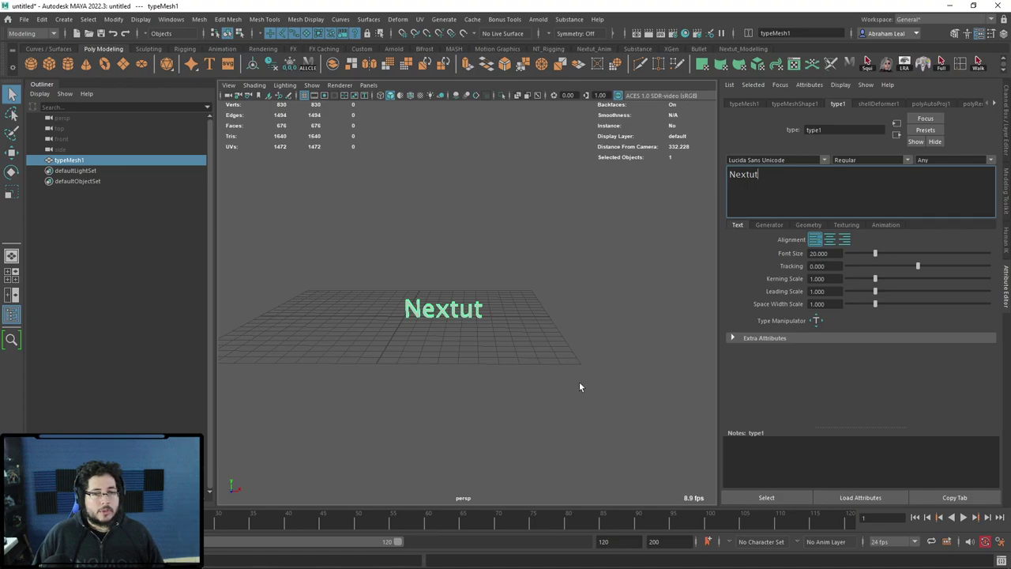
click(576, 382)
scroll(509, 340, up, 3)
click(517, 296)
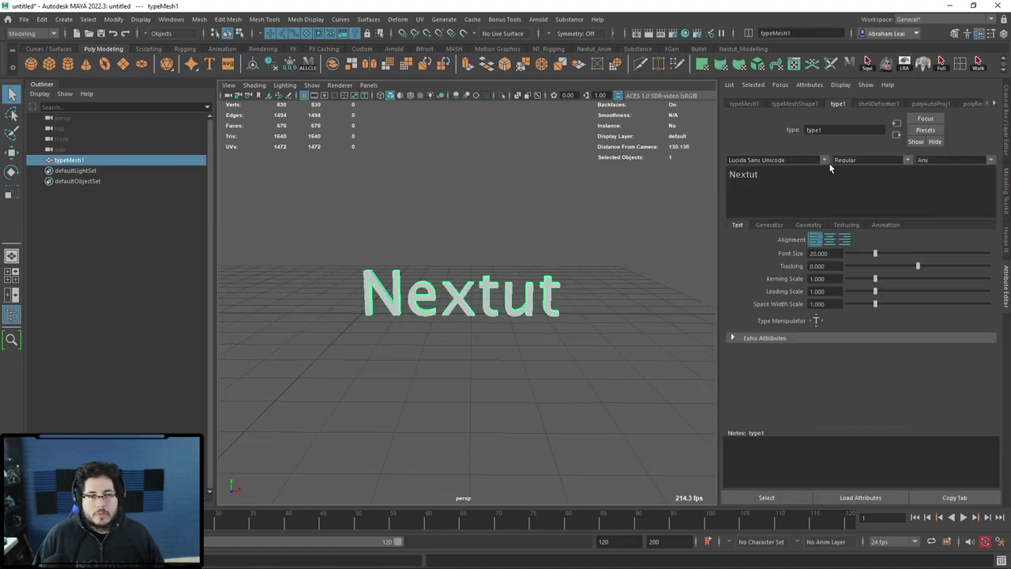
Scroll the font list and set the text font to Montserrat Black.
click(824, 160)
scroll(795, 225, down, 1)
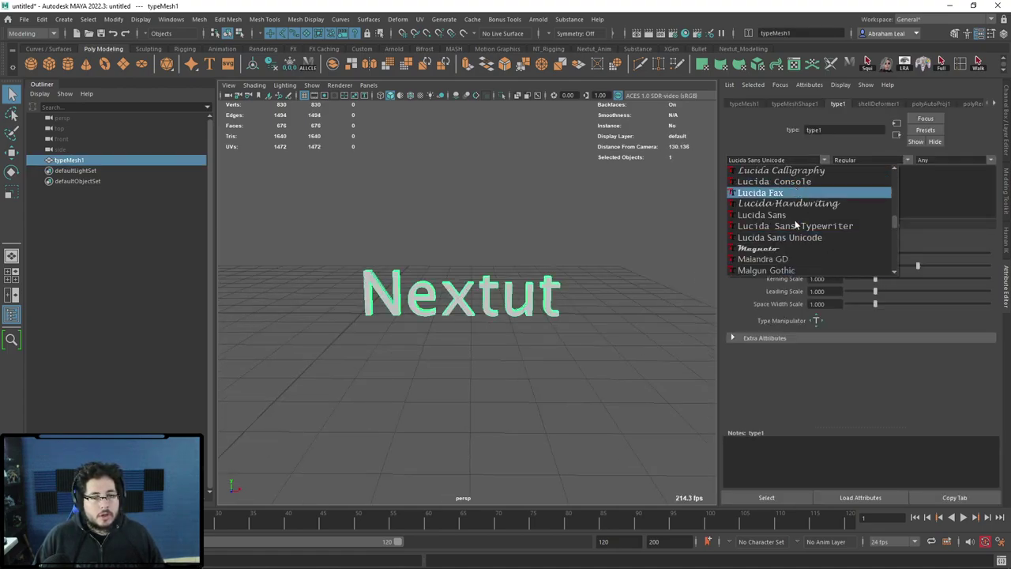
scroll(794, 220, down, 1)
scroll(790, 217, down, 1)
scroll(786, 214, down, 1)
scroll(780, 213, down, 2)
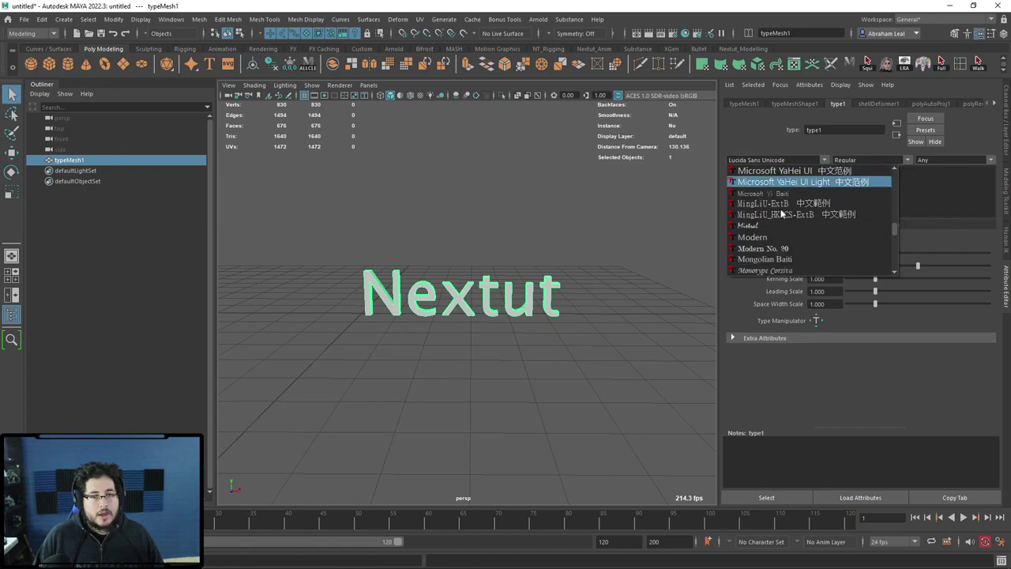
scroll(780, 213, down, 3)
scroll(780, 213, down, 3)
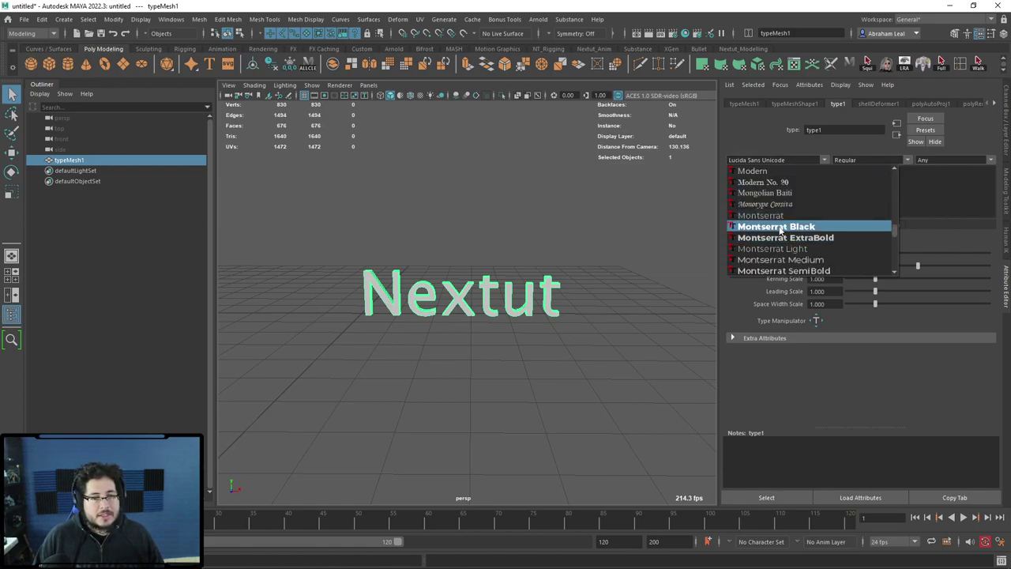
click(780, 227)
Try Montserrat and Montserrat Medium, then settle on Montserrat SemiBold.
scroll(620, 251, up, 2)
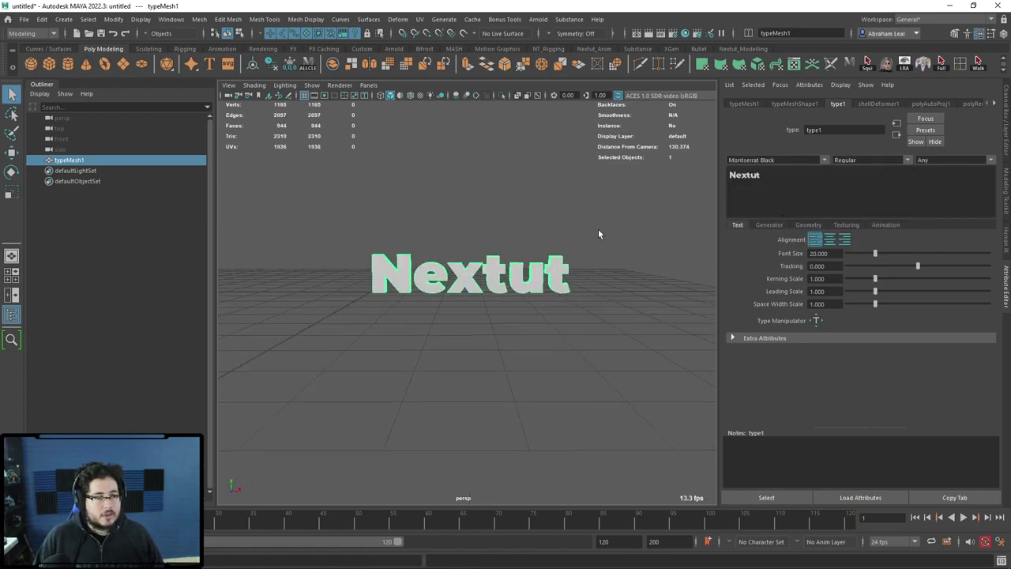
scroll(598, 230, up, 2)
click(823, 160)
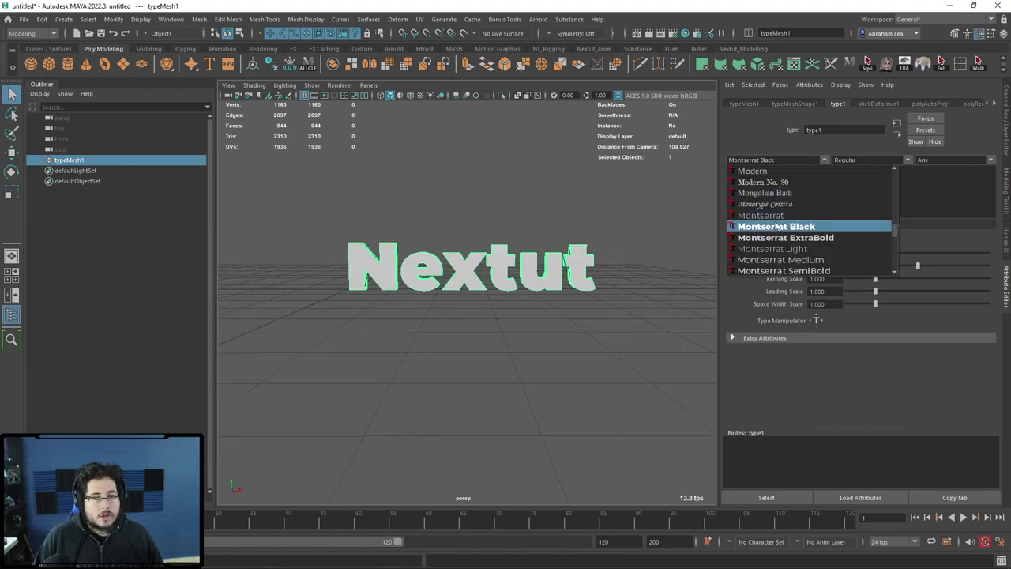
click(761, 216)
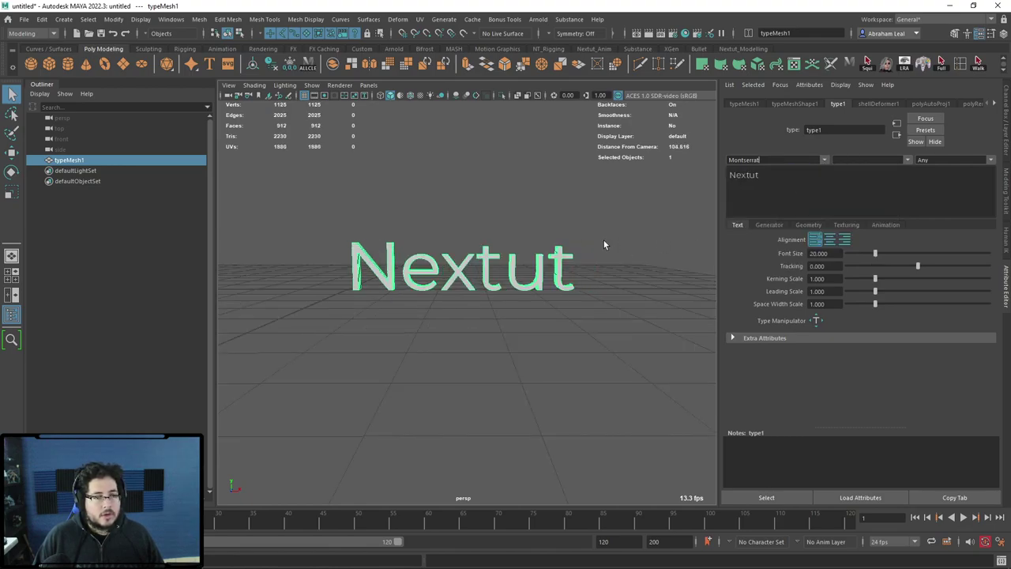
click(826, 161)
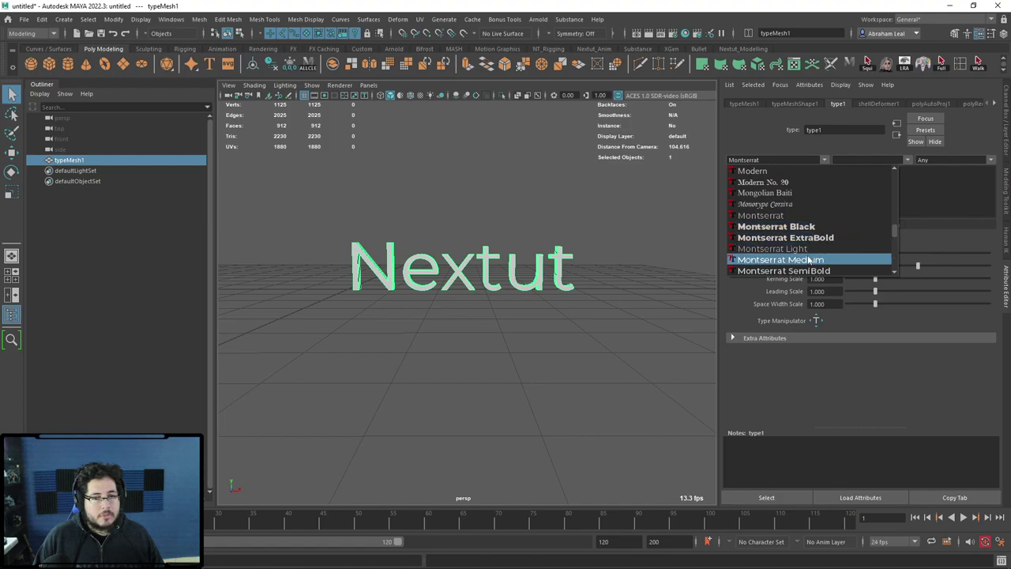
click(780, 259)
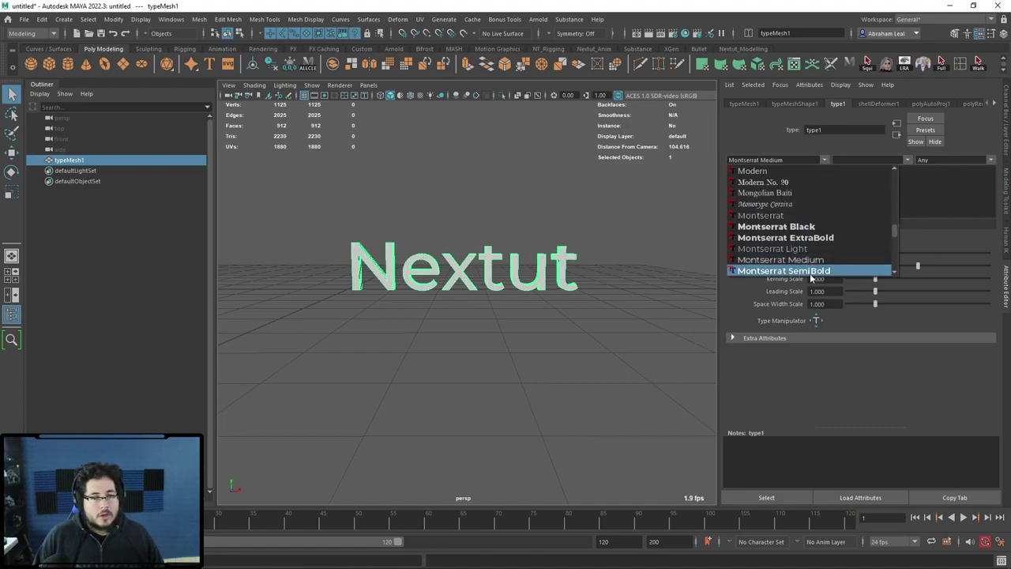
click(784, 270)
Reselect the text and tumble the camera to a lower, more frontal view.
click(605, 232)
alt+right_drag(606, 232, 624, 297)
click(600, 210)
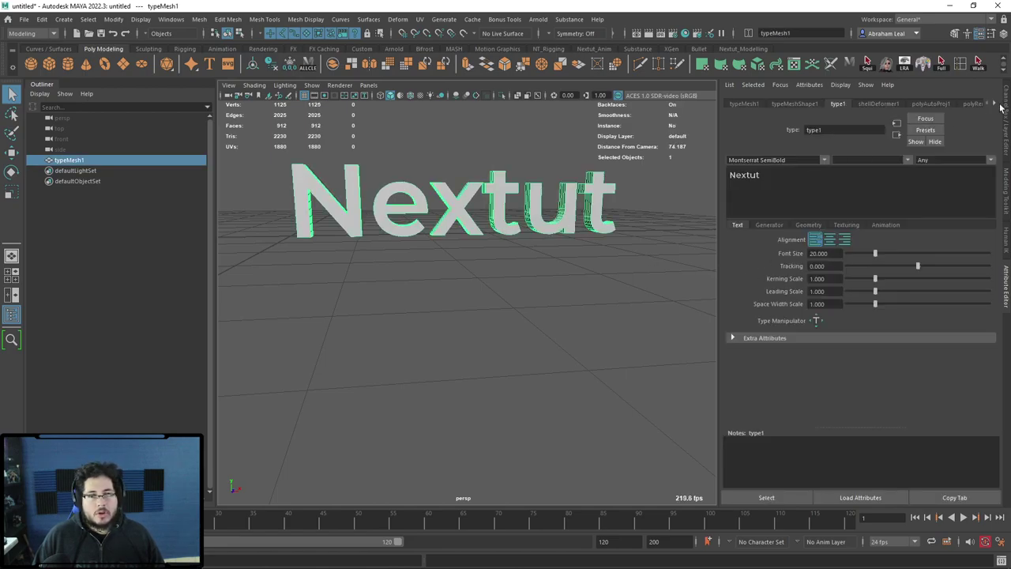
click(996, 104)
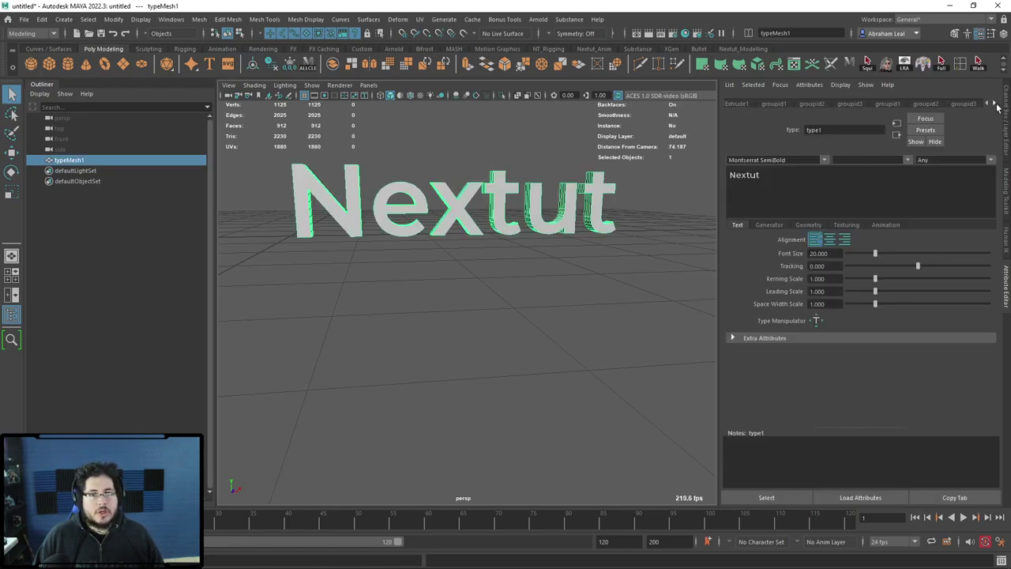
mouse_move(566, 207)
alt+mouse_down()
mouse_move(514, 218)
mouse_move(573, 300)
mouse_move(510, 304)
mouse_move(505, 285)
alt+mouse_up()
scroll(502, 267, down, 2)
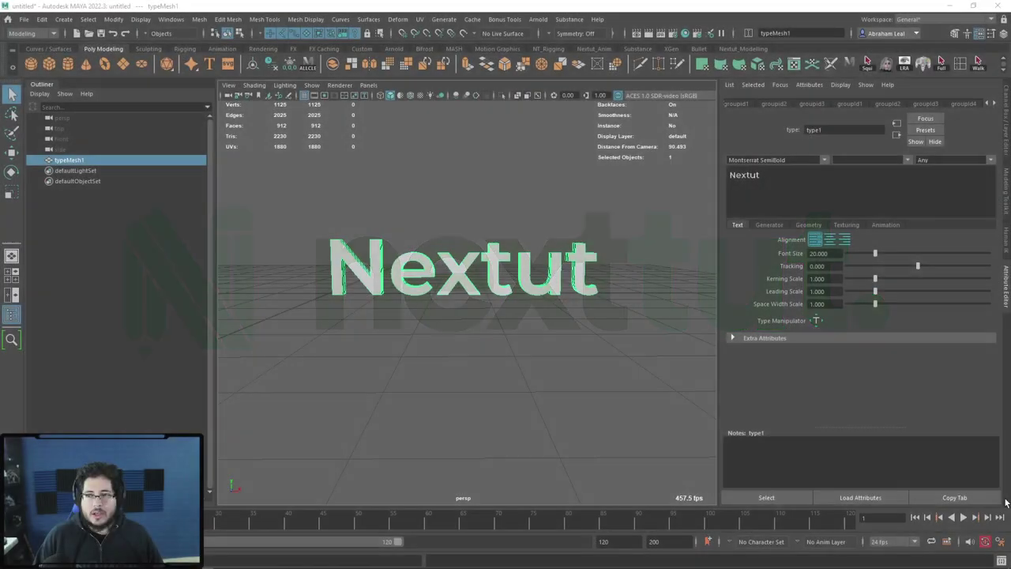
Change the text to lowercase 'nextut' and frame the view on the text mesh.
click(508, 412)
click(484, 257)
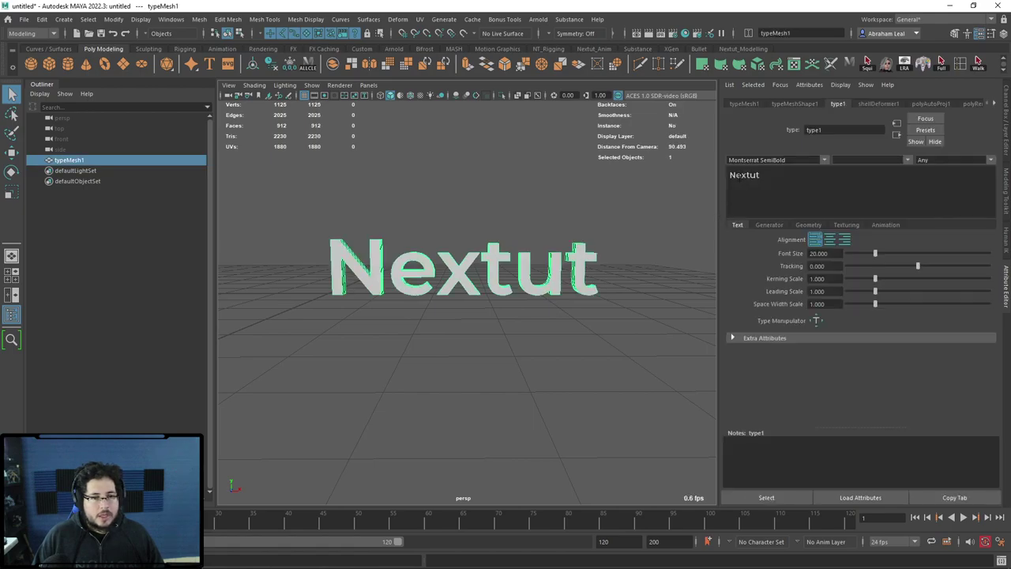
click(731, 174)
key(Delete)
text(n)
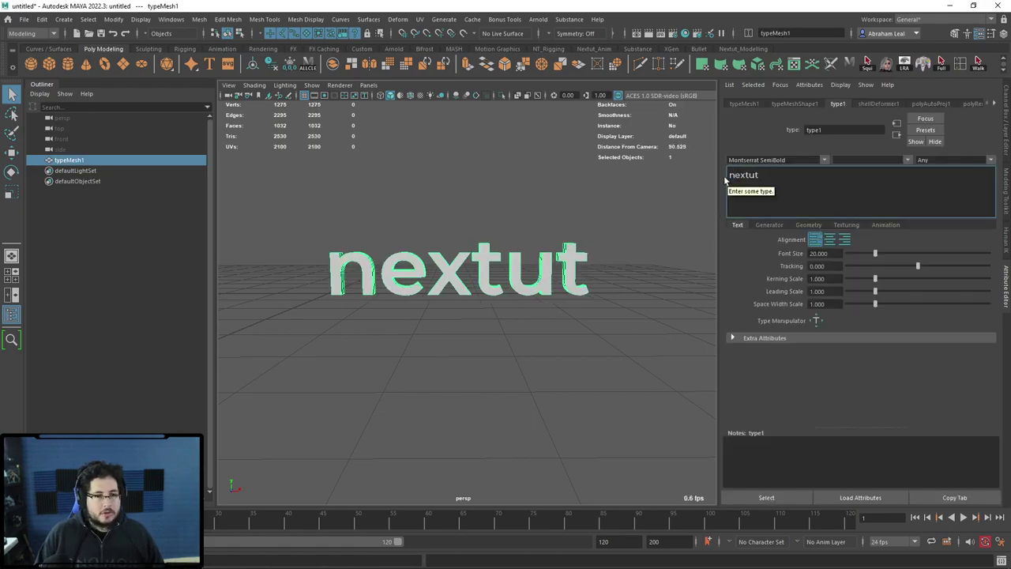
click(566, 174)
alt+drag(609, 295, 219, 248)
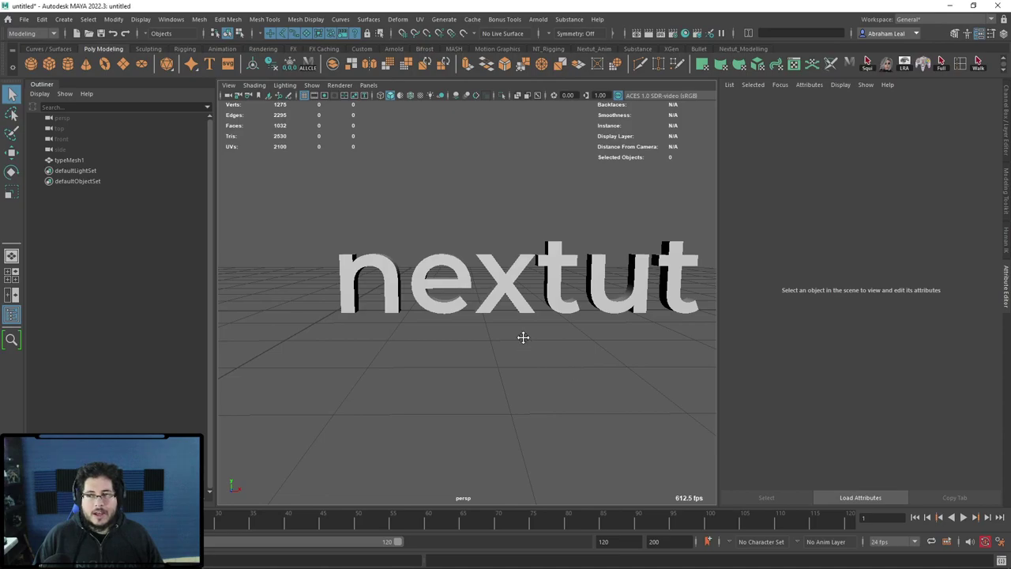
scroll(491, 327, up, 2)
scroll(491, 328, down, 2)
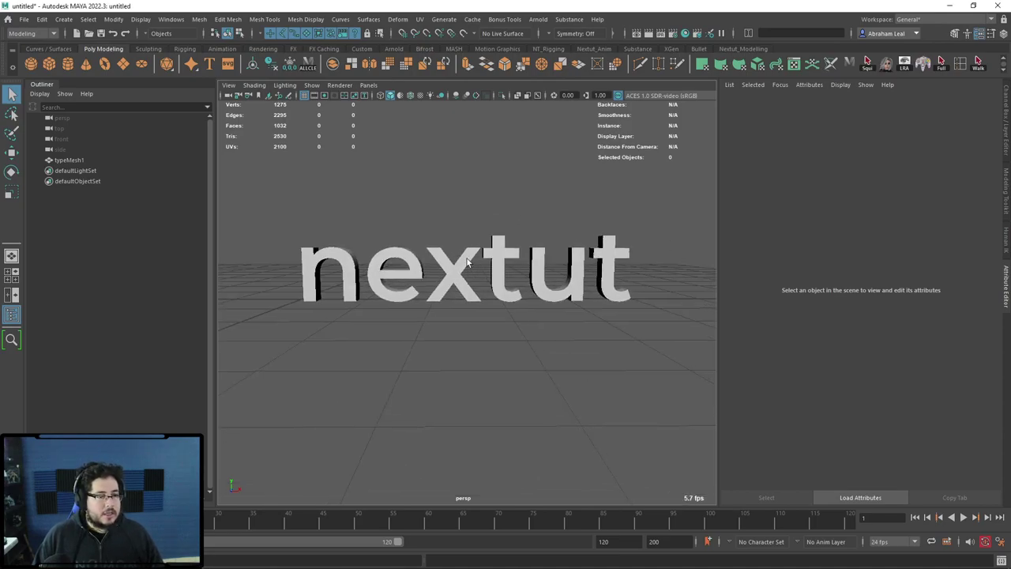
click(598, 245)
key(f)
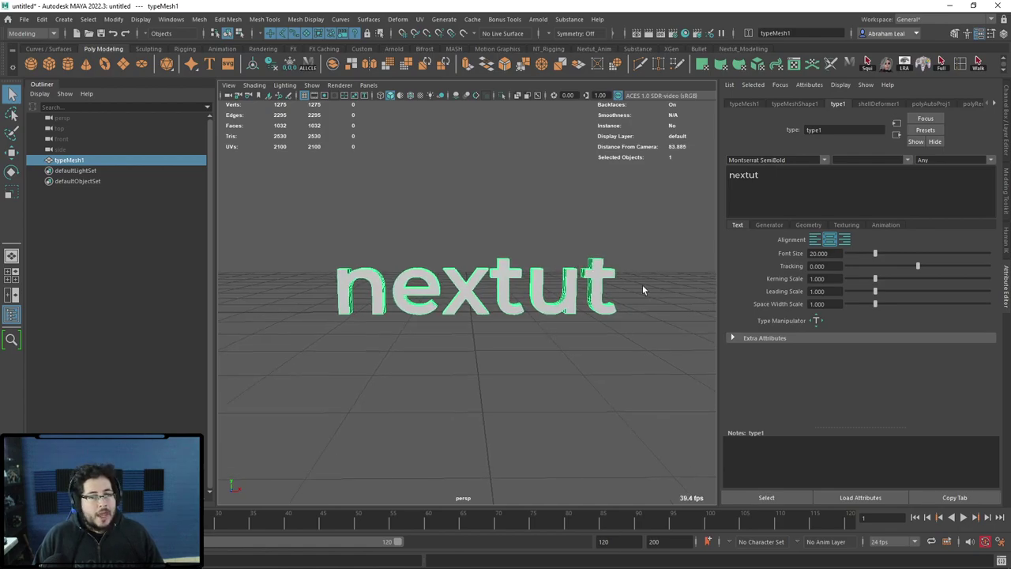
Set the text's Font Size to 50 and view it from an oblique angle.
drag(877, 253, 904, 254)
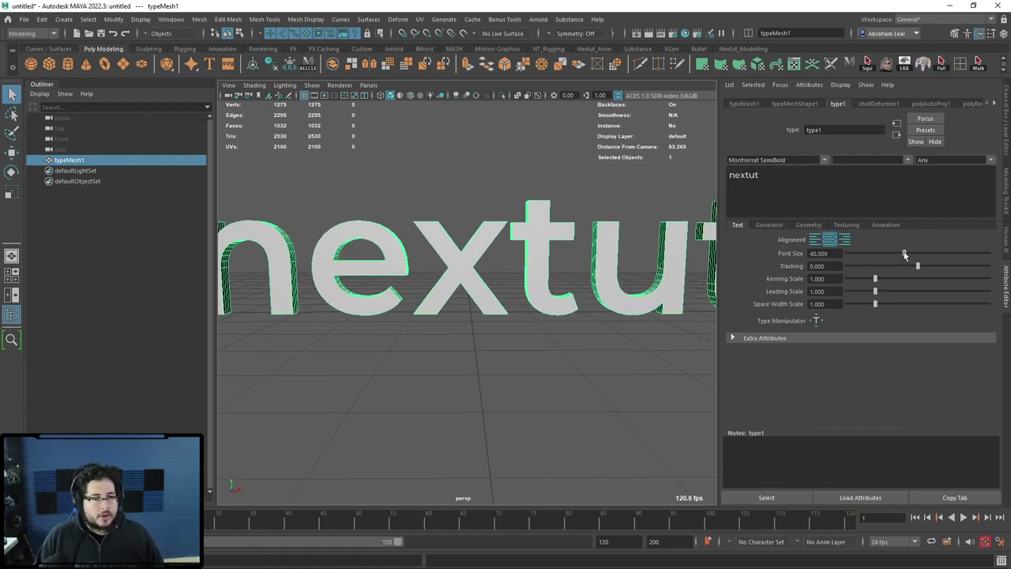
scroll(698, 263, down, 3)
text(50)
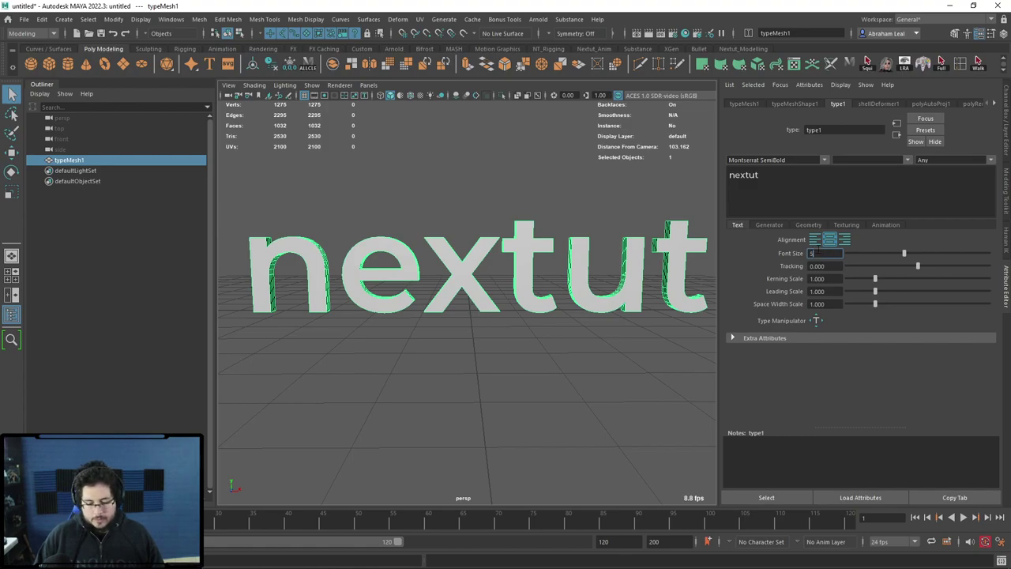
key(Return)
scroll(357, 261, down, 3)
scroll(357, 261, up, 1)
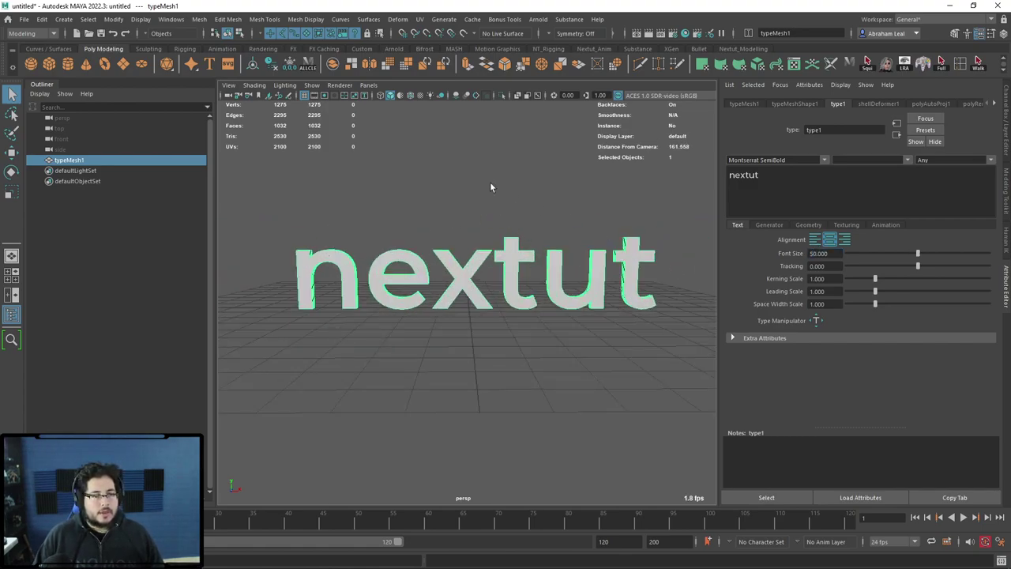
mouse_move(490, 187)
alt+mouse_down()
mouse_move(505, 256)
mouse_move(591, 226)
mouse_move(762, 251)
mouse_move(894, 296)
alt+mouse_up()
click(504, 256)
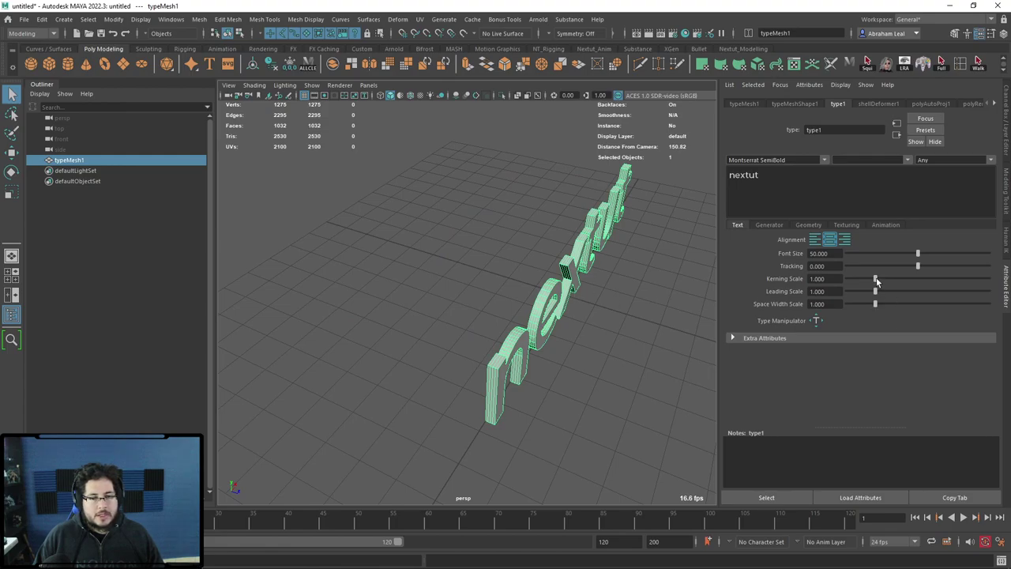
In the Geometry tab, set Extrude Distance to 8.464.
click(802, 226)
scroll(833, 286, down, 5)
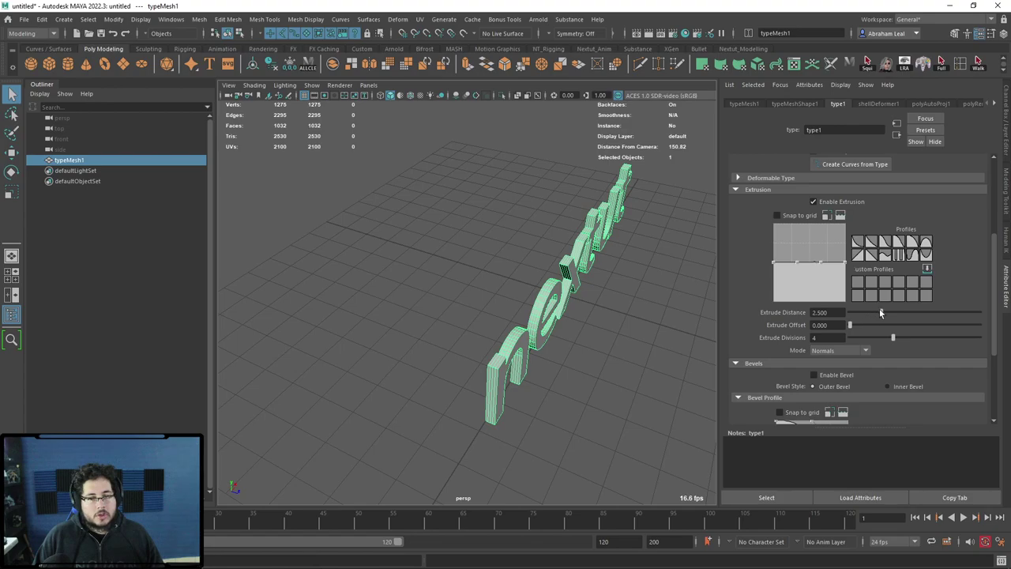
drag(881, 313, 959, 313)
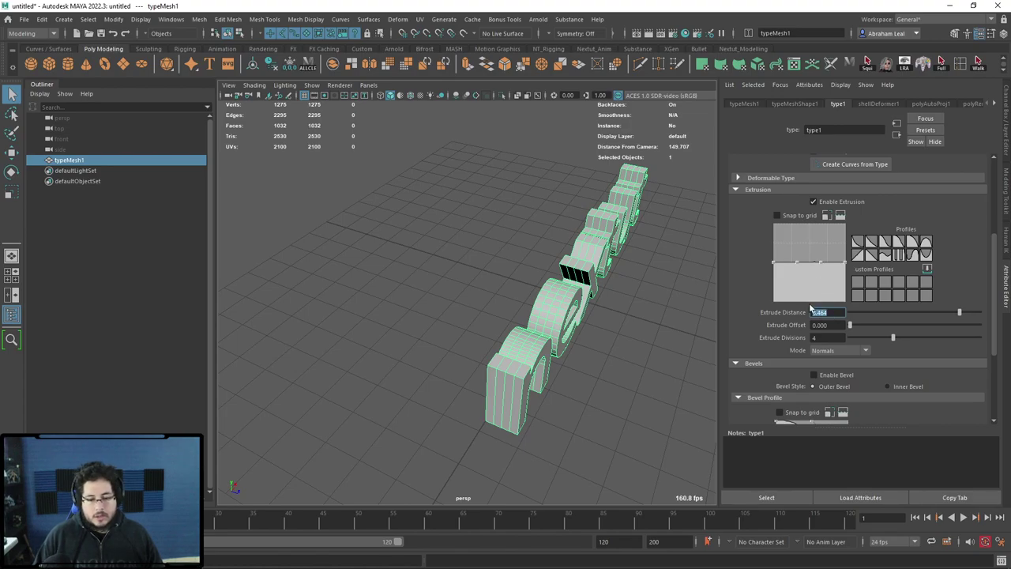
key(Return)
Orbit in close from the front to inspect the thickened e and x letters.
click(612, 376)
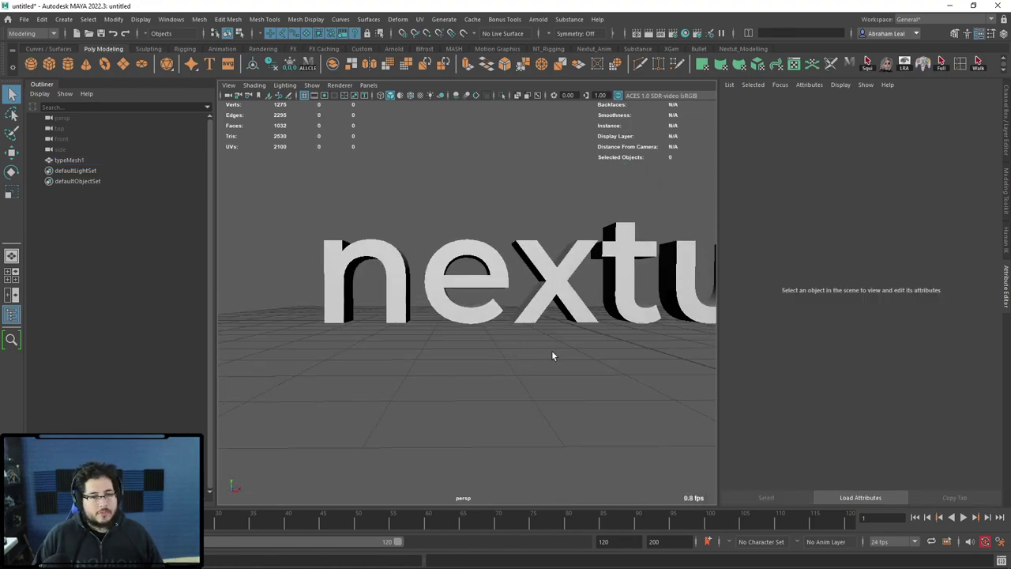
alt+drag(611, 376, 499, 299)
click(499, 300)
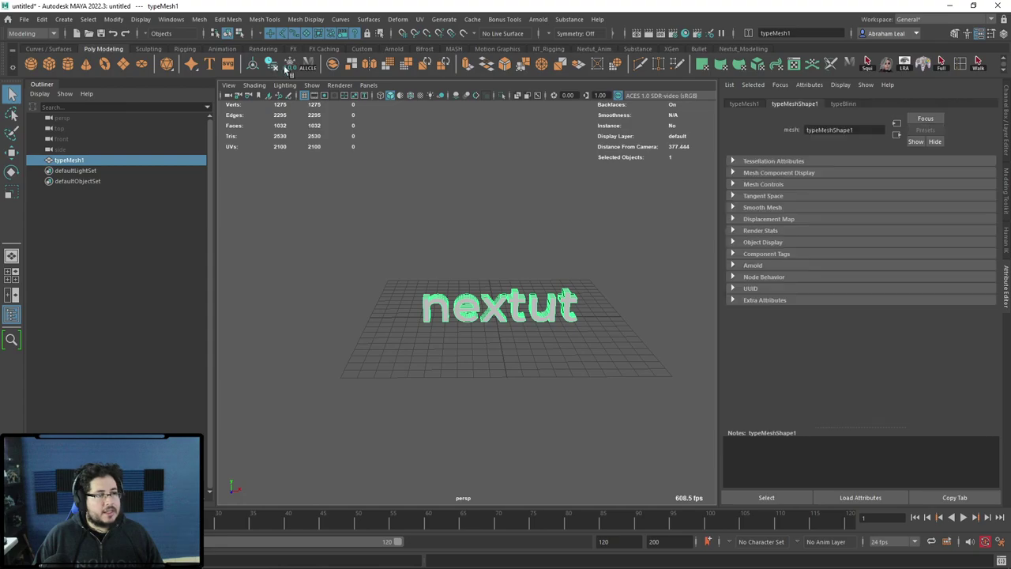
scroll(548, 248, up, 3)
scroll(564, 252, up, 5)
alt+drag(563, 253, 448, 205)
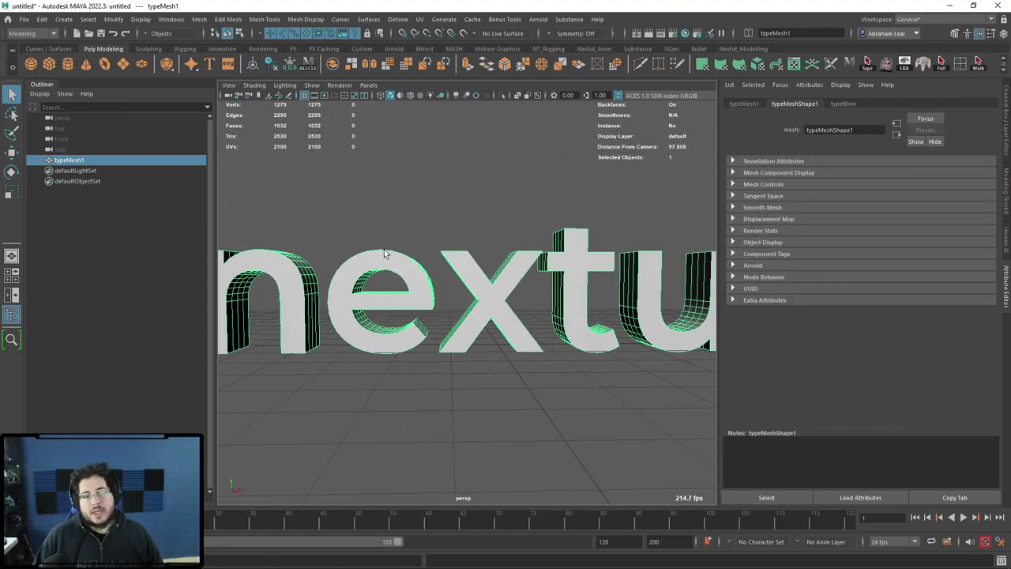
scroll(384, 248, up, 4)
alt+drag(420, 360, 452, 257)
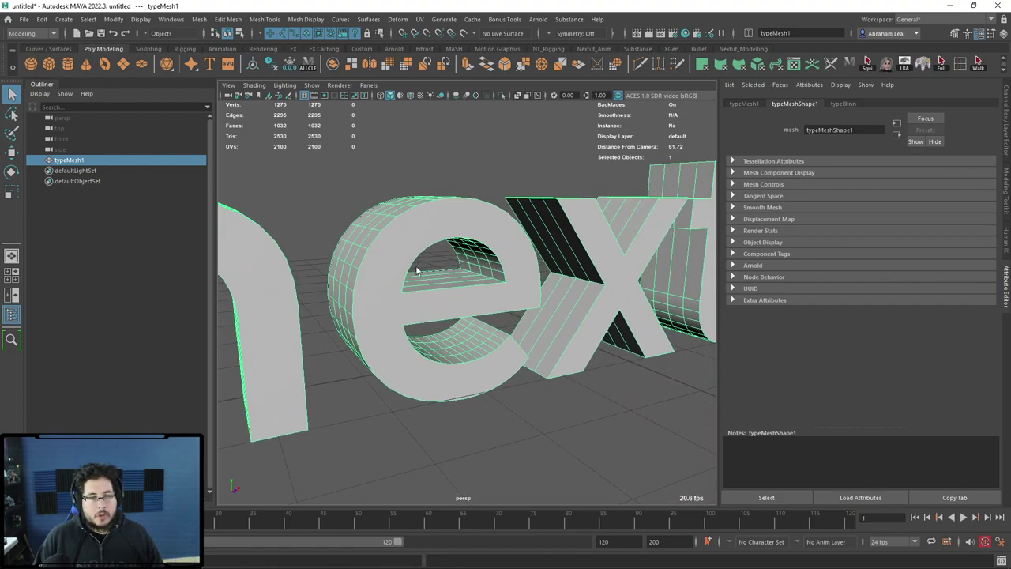
Triangulate the nextut text mesh with Mesh > Triangulate.
click(199, 19)
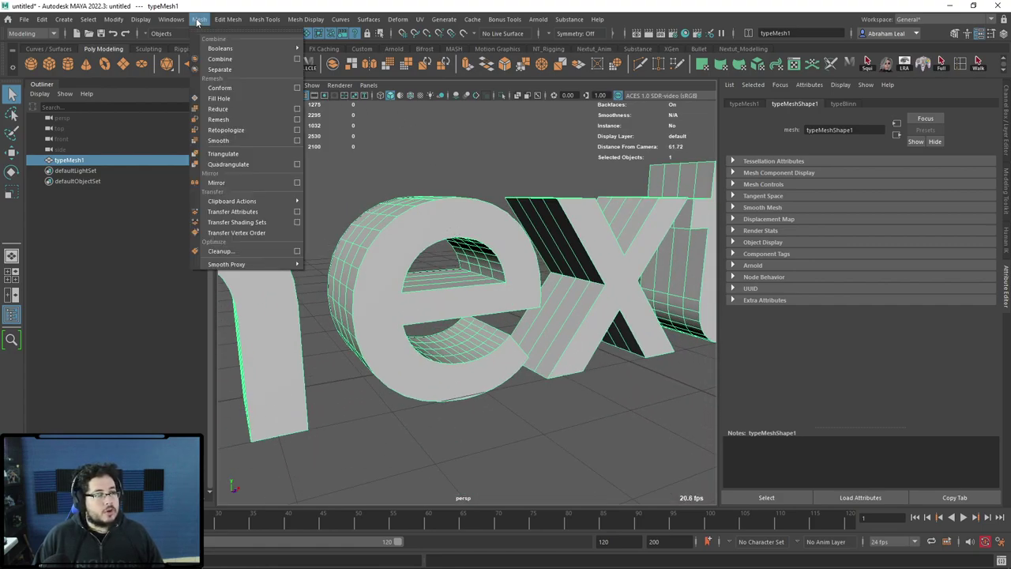
click(223, 154)
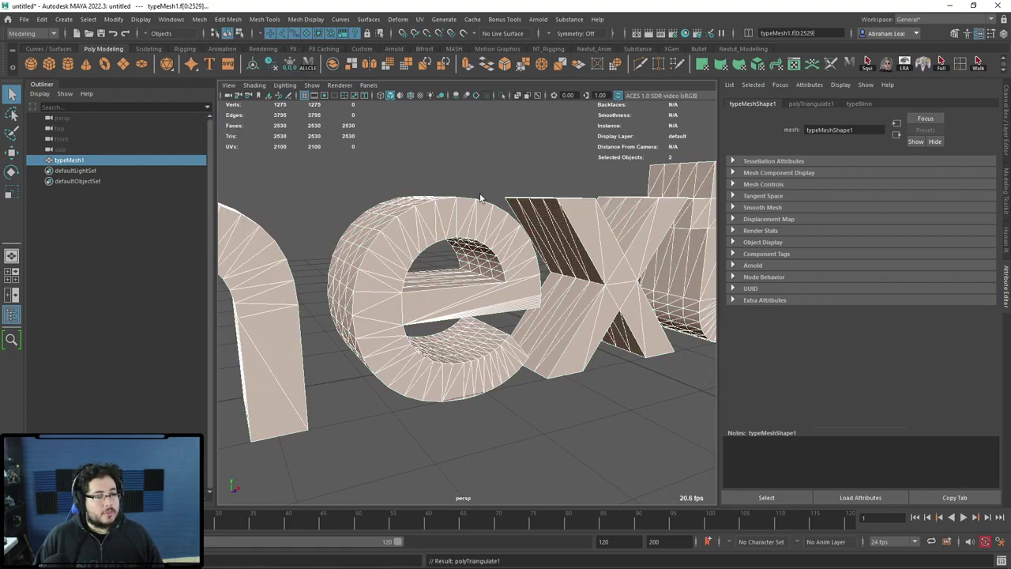
alt+drag(507, 310, 530, 305)
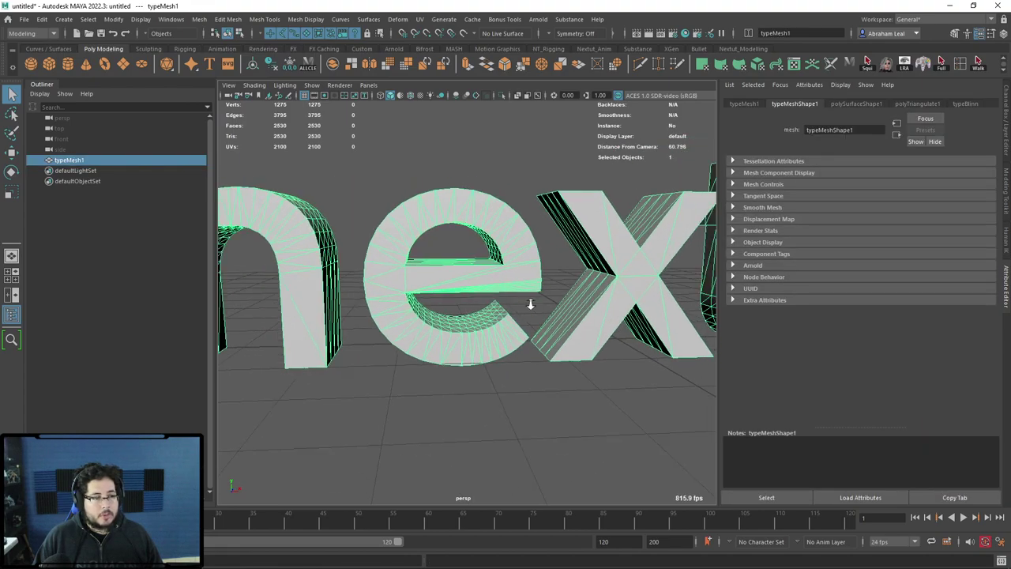
scroll(530, 305, down, 3)
Rename the text object to Netut_Name in the Outliner.
double_click(71, 160)
text(Ne)
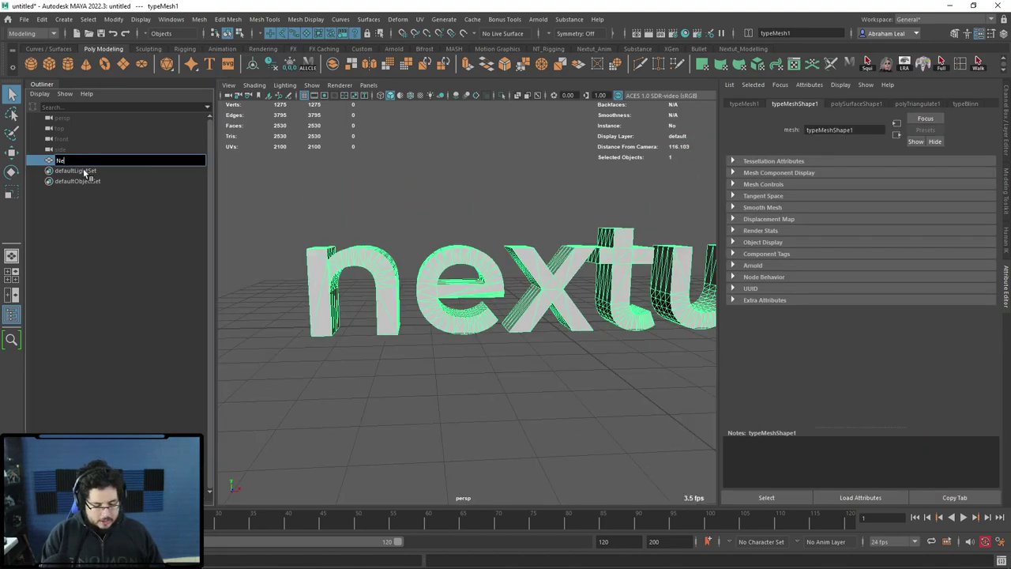
text(xtut_Name)
key(Return)
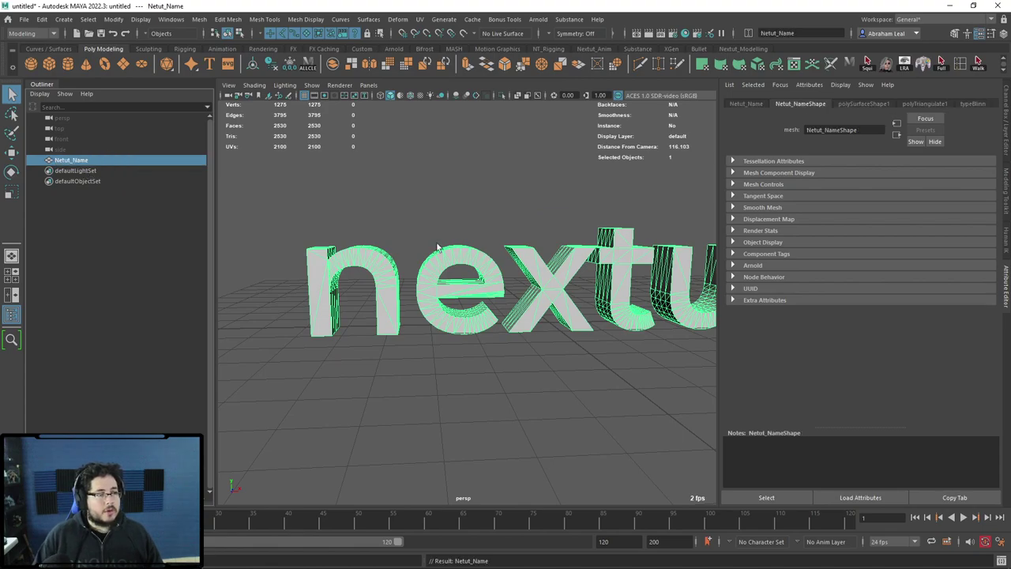
click(523, 245)
alt+drag(522, 245, 535, 269)
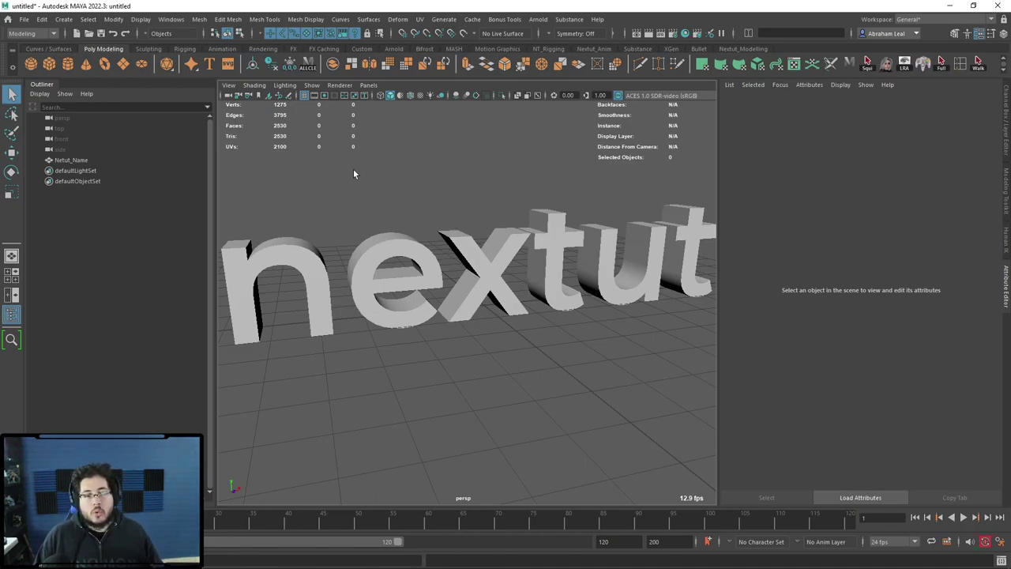
Create a polygon cube beside the letters and switch to scaling it.
click(49, 63)
key(w)
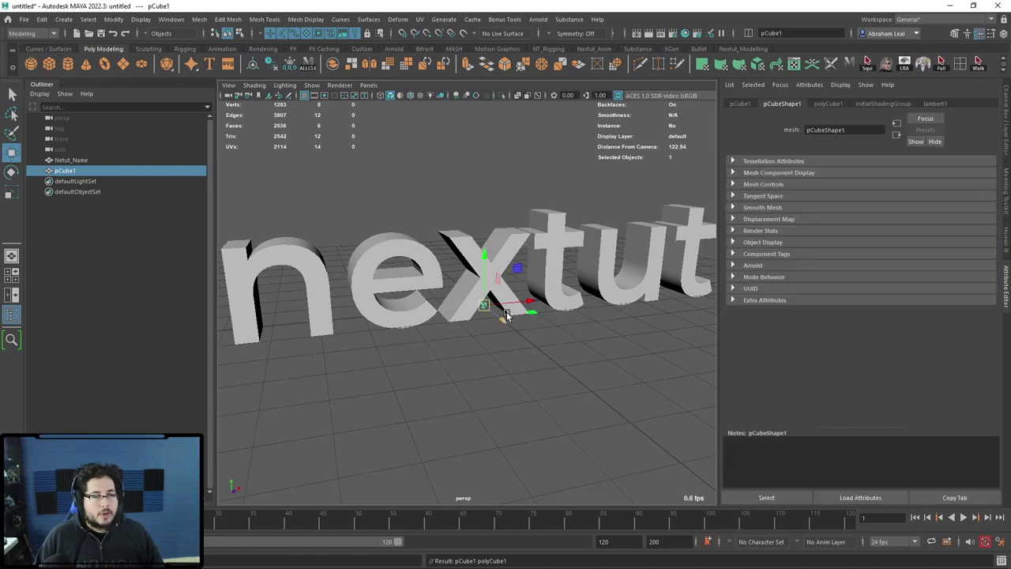
key(f)
mouse_move(571, 355)
alt+mouse_down()
mouse_move(466, 300)
mouse_move(483, 302)
mouse_move(442, 314)
alt+mouse_up()
key(r)
Rename the cube to BaseBox in the Outliner, correcting a typo.
double_click(64, 171)
text(BaseBOX)
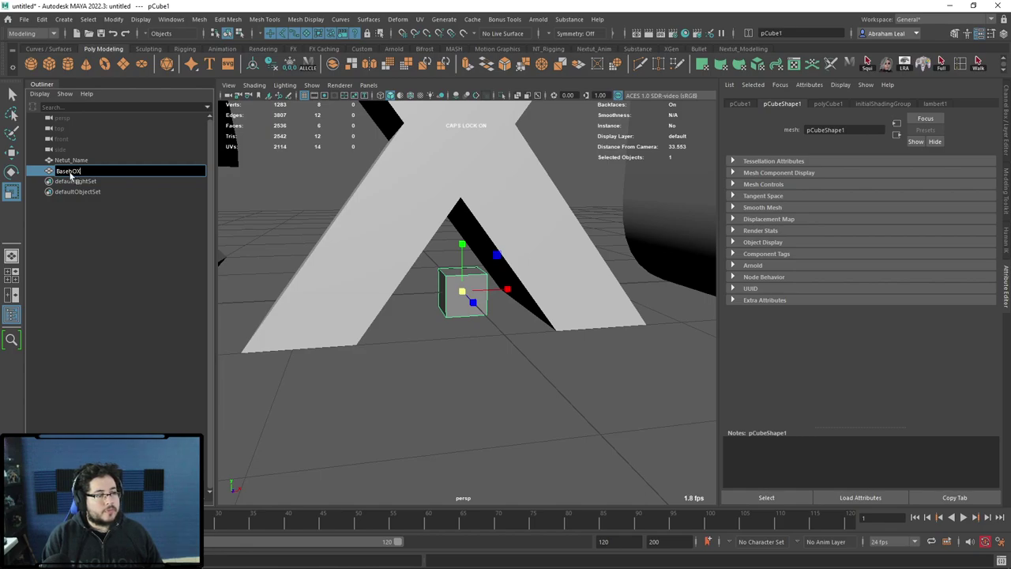
key(Return)
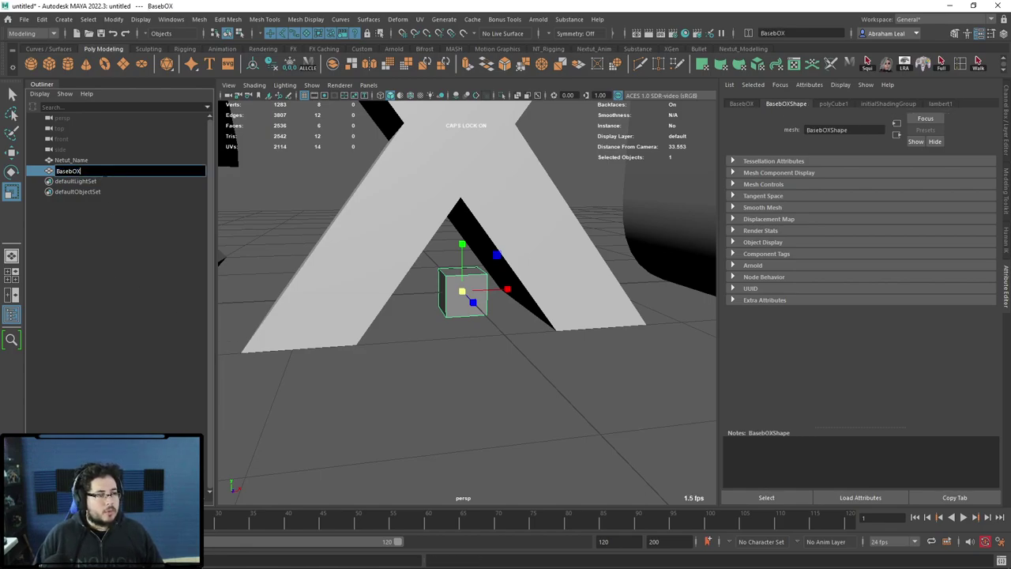
key(BackSpace)
key(BackSpace)
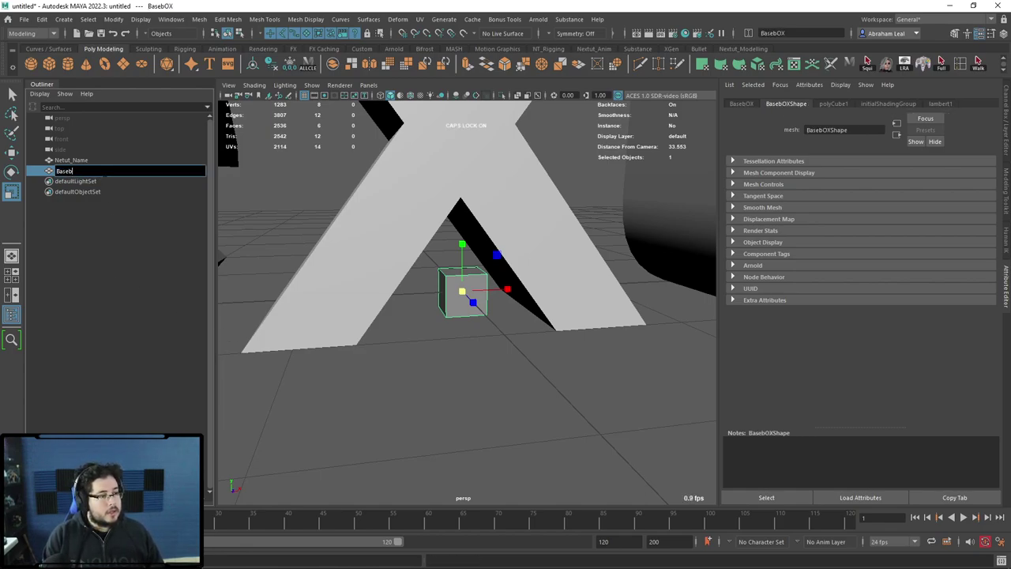
text(ox)
key(Return)
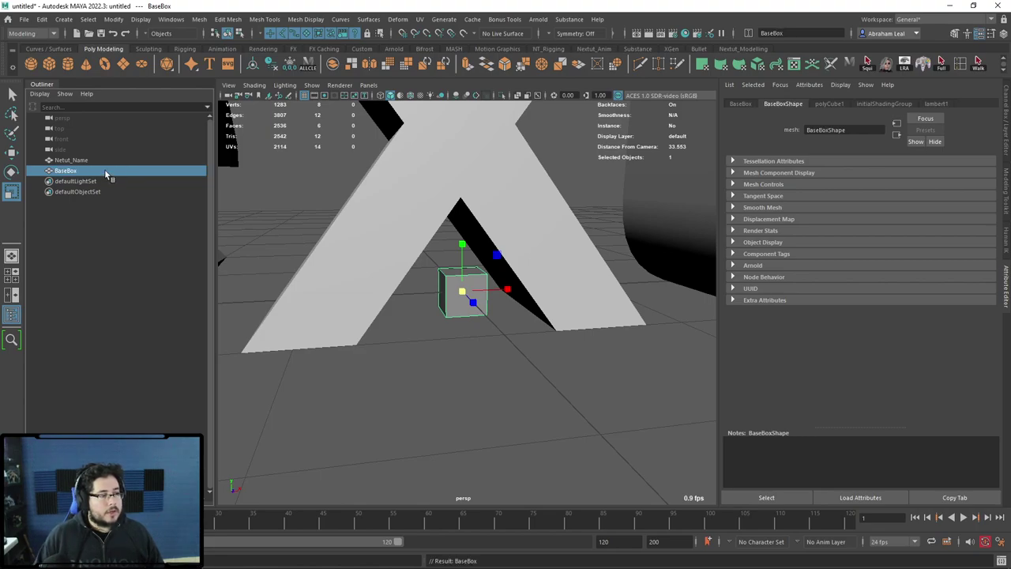
click(456, 367)
From the MASH shelf, create a MASH network from the BaseBox cube.
click(453, 48)
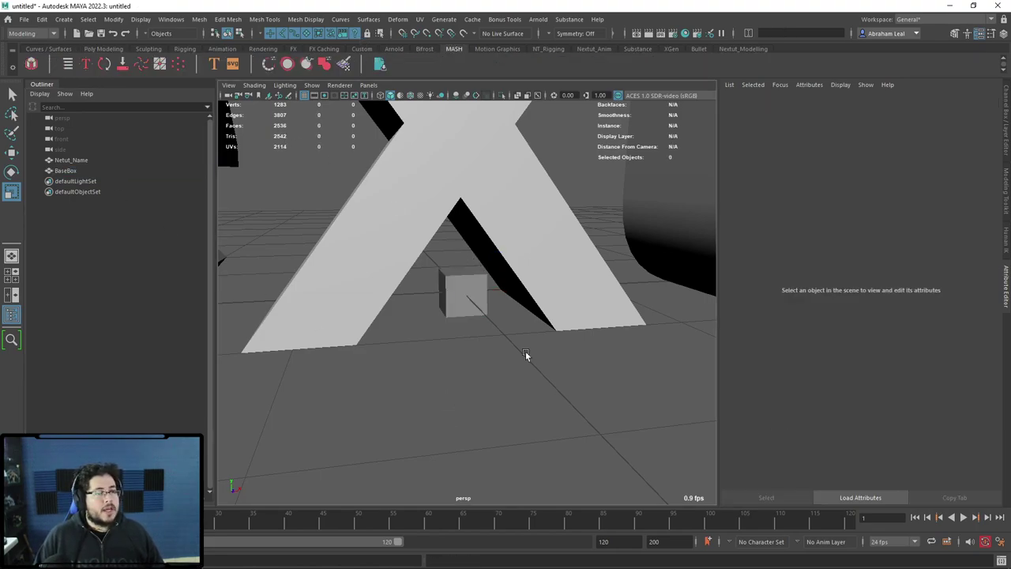
click(472, 303)
click(31, 64)
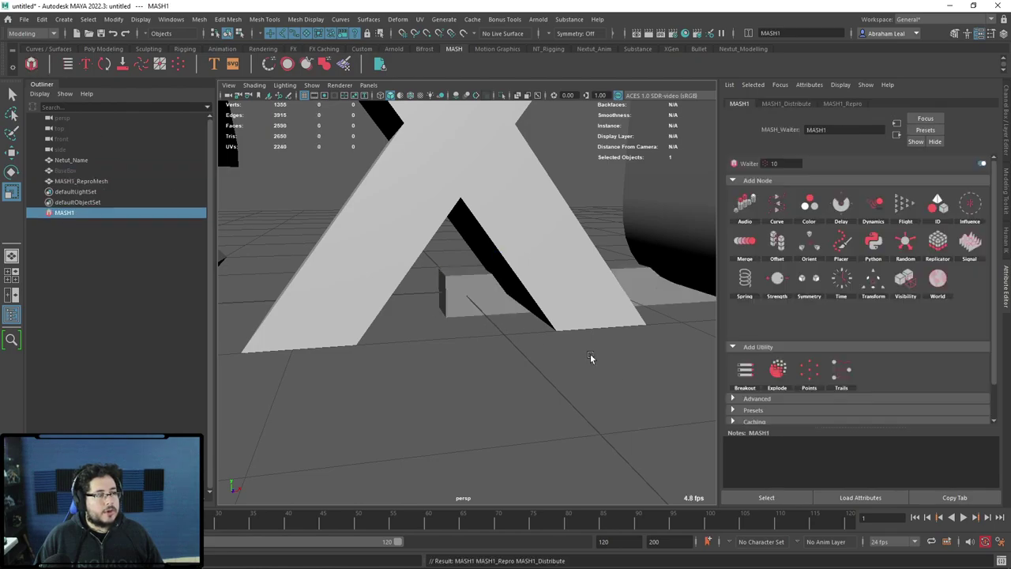
scroll(571, 364, down, 10)
scroll(561, 357, up, 5)
scroll(514, 350, up, 4)
scroll(469, 347, down, 2)
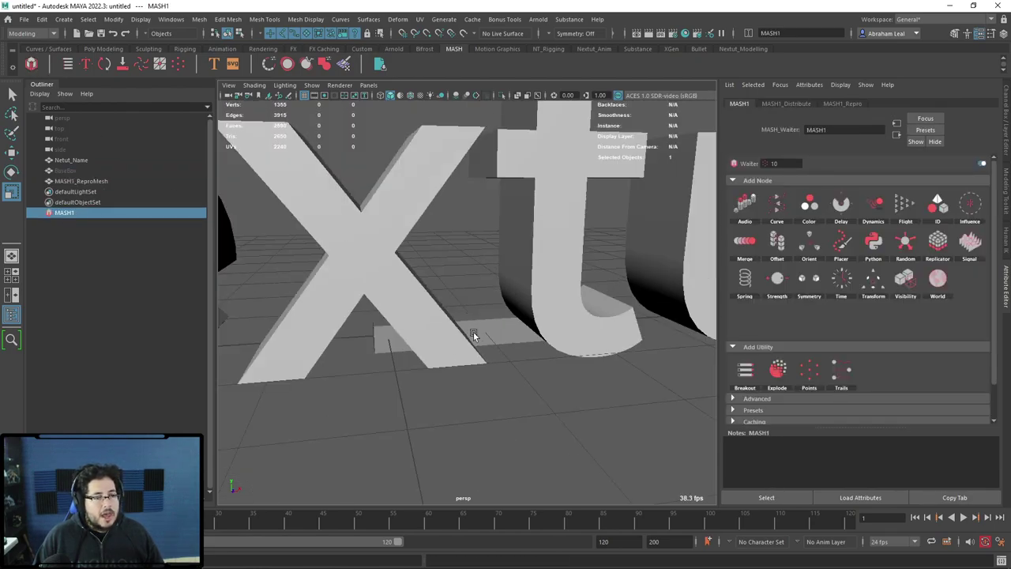
scroll(489, 331, down, 2)
scroll(482, 304, up, 2)
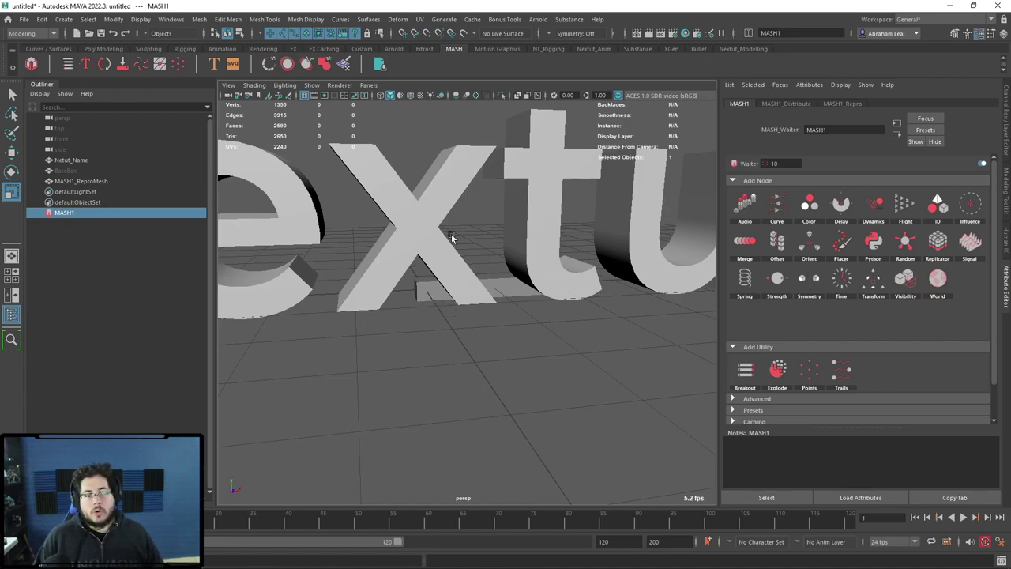
Set MASH1_Distribute's Distribution Type to Mesh.
click(841, 104)
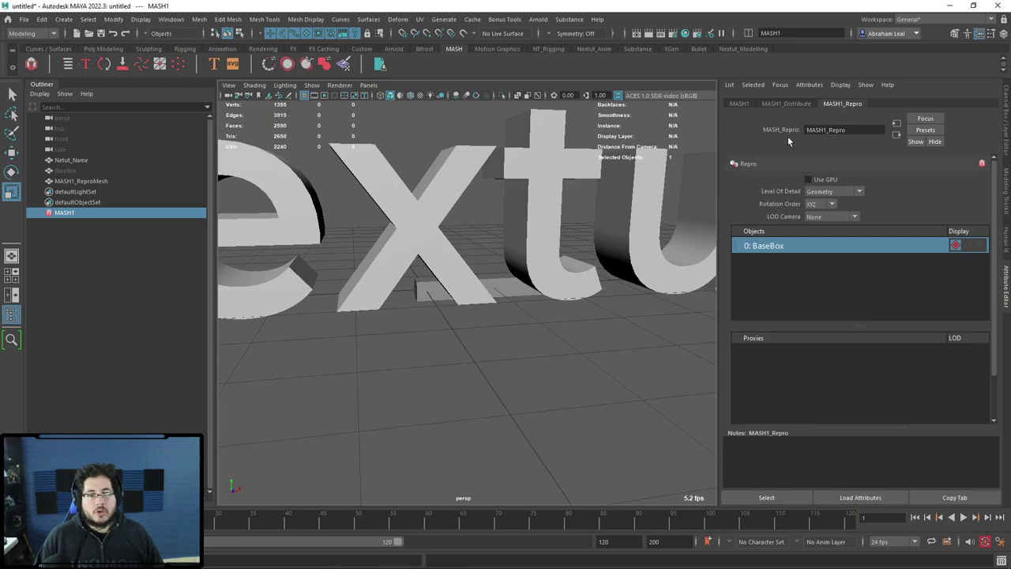
click(786, 103)
click(842, 194)
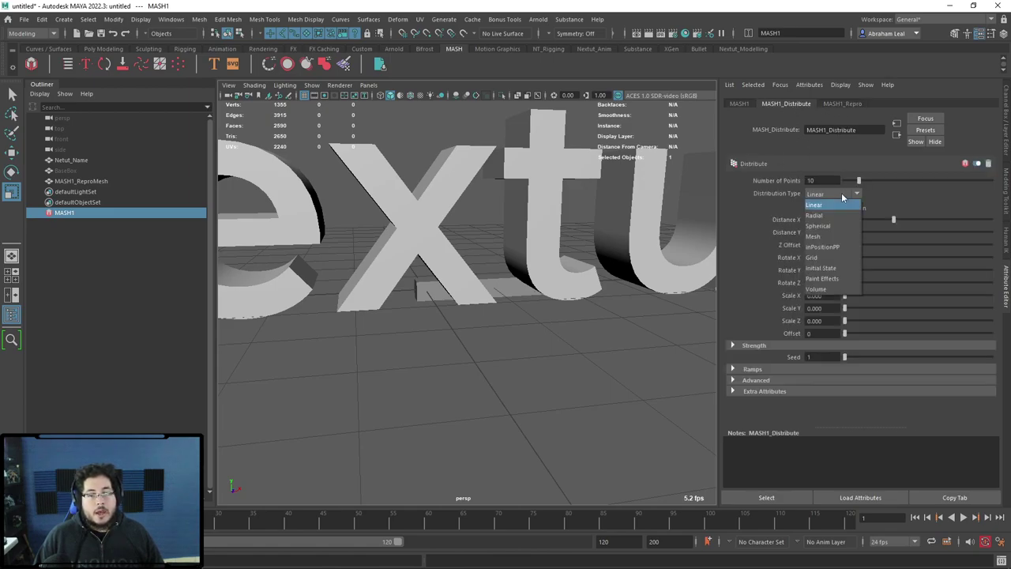
click(818, 236)
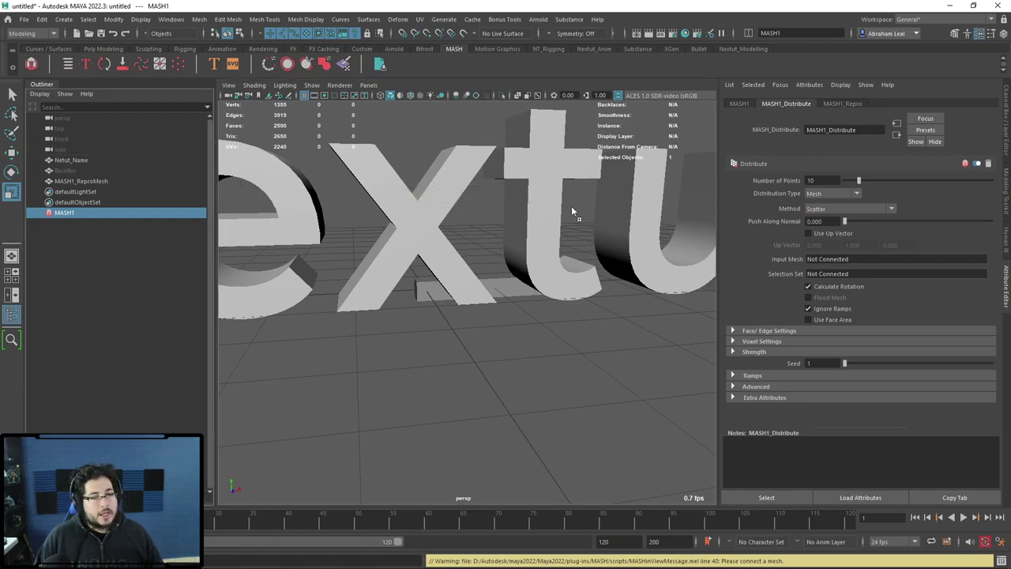
Connect Netut_Name as the Distribute node's Input Mesh.
middle_drag(856, 259, 856, 259)
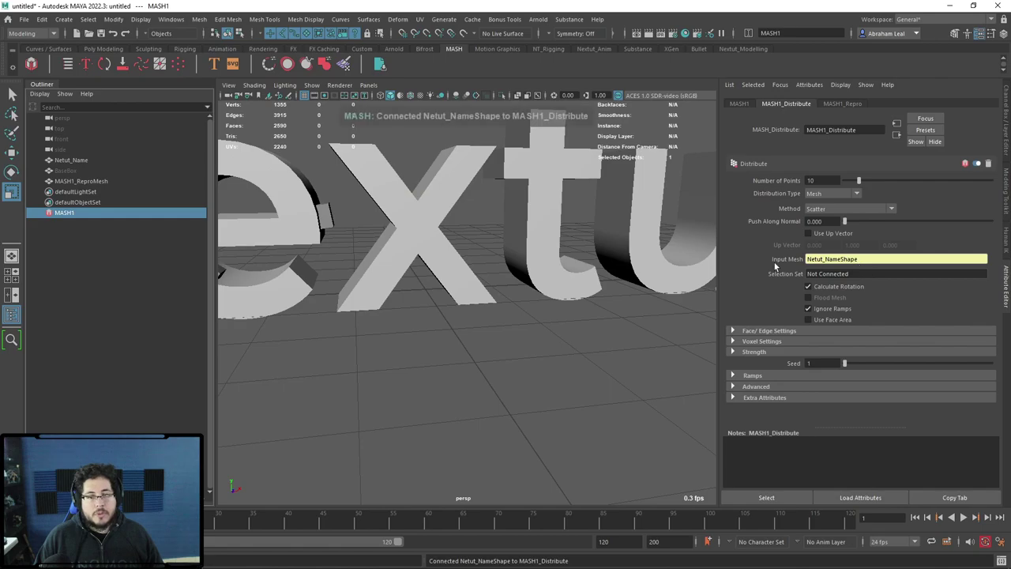
mouse_move(505, 285)
alt+mouse_down()
mouse_move(449, 272)
mouse_move(372, 332)
alt+mouse_up()
mouse_move(372, 331)
alt+right_down()
mouse_move(385, 302)
mouse_move(455, 271)
alt+right_up()
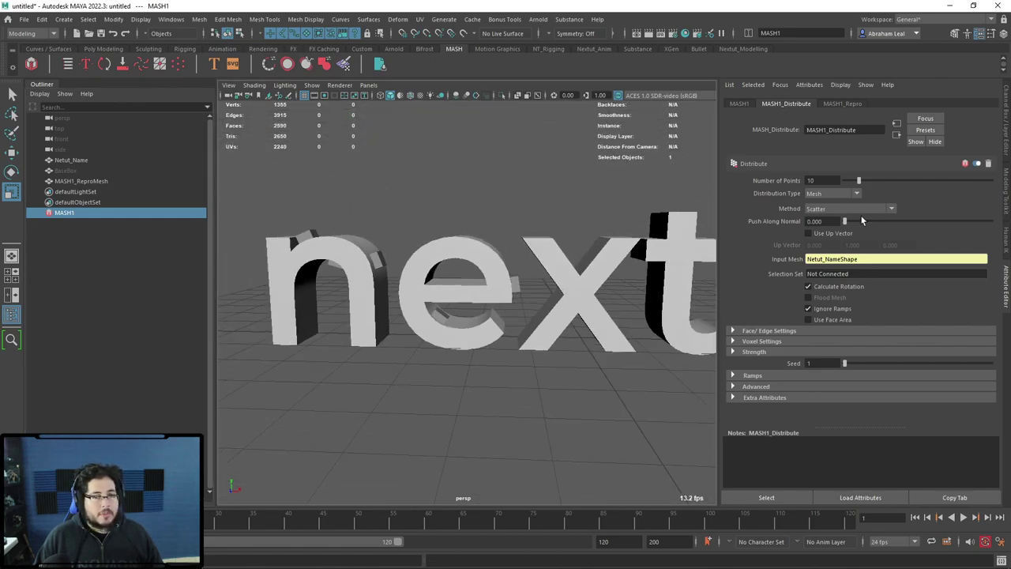
Raise the Number of Points to 10000.
drag(861, 180, 995, 182)
alt+middle_drag(623, 286, 493, 287)
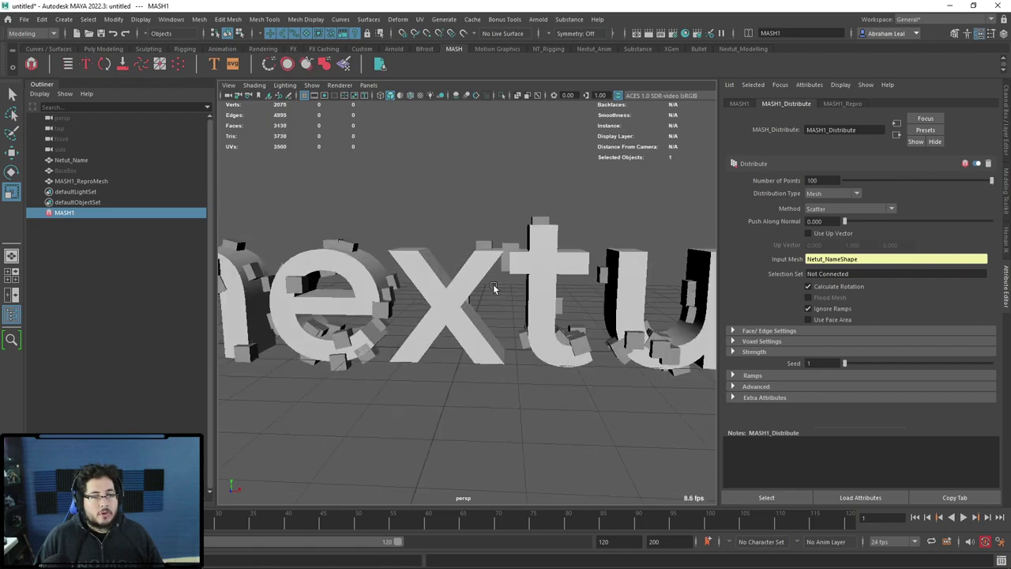
text(0)
key(Return)
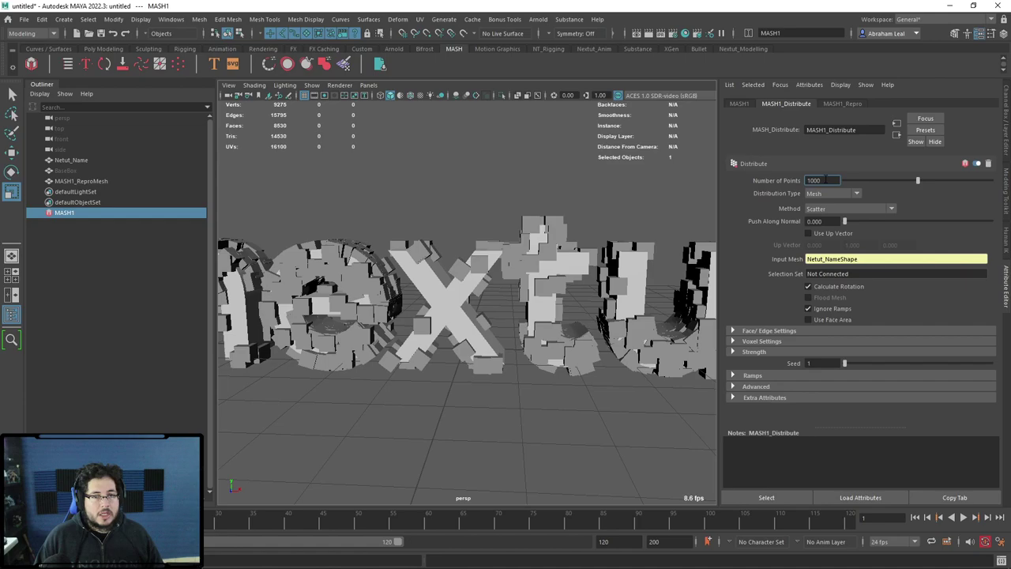
text(0)
key(Return)
Inspect the scattered cubes, switching selection between the MASH mesh and Netut_Name.
click(512, 225)
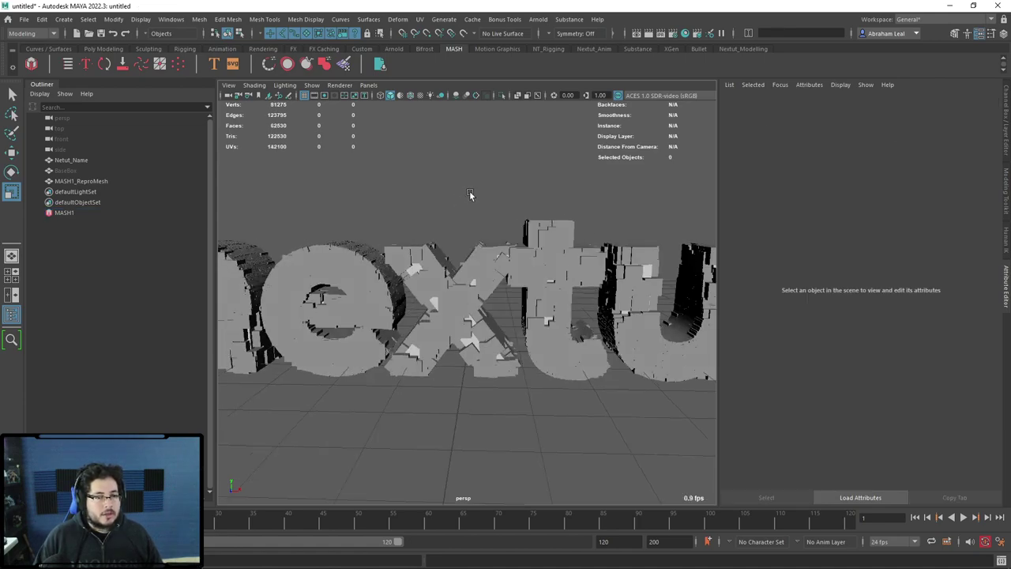
alt+drag(513, 225, 451, 219)
click(91, 181)
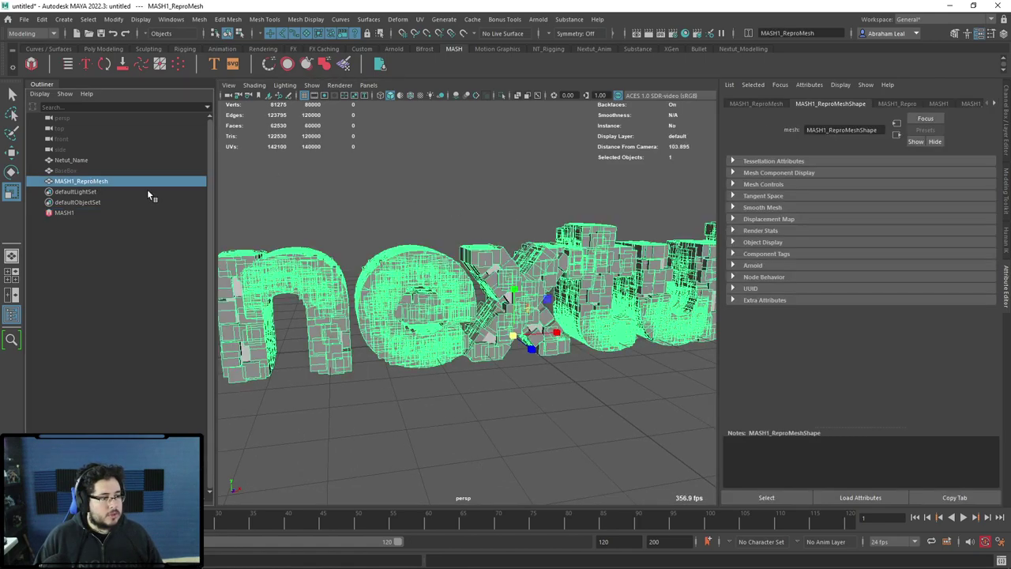
click(564, 210)
mouse_move(564, 210)
alt+mouse_down()
mouse_move(482, 247)
mouse_move(528, 247)
alt+mouse_up()
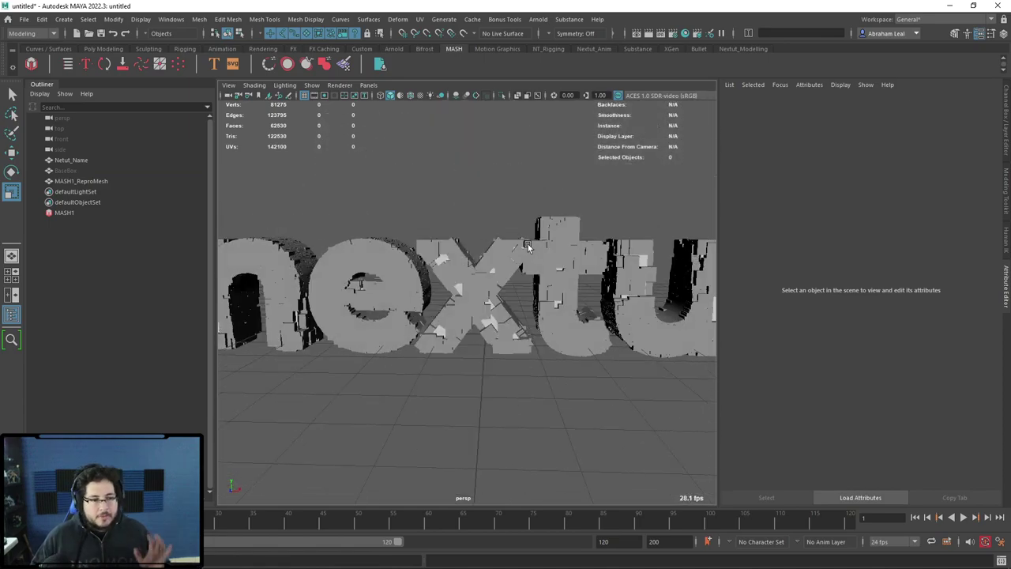
click(75, 161)
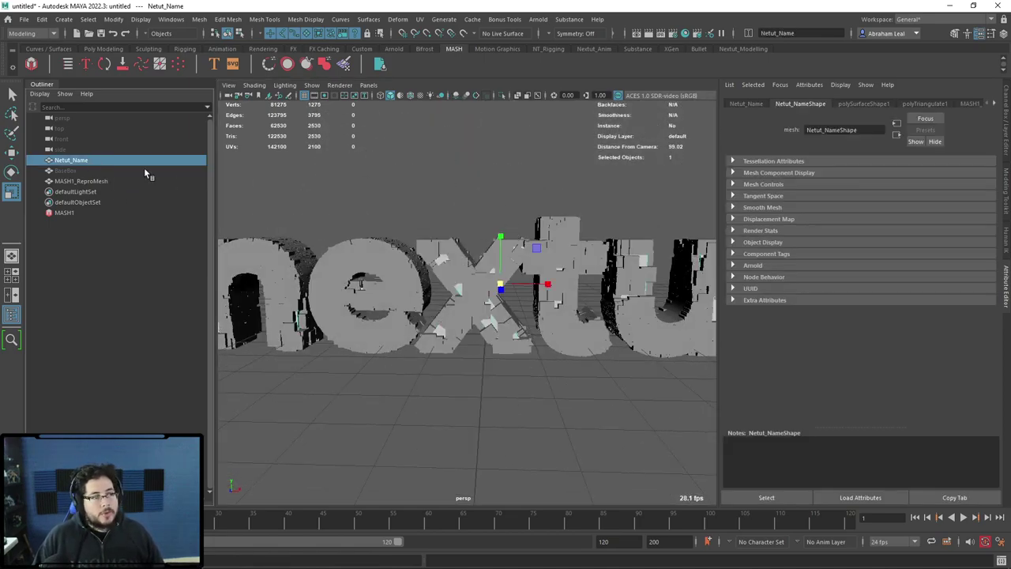
mouse_move(488, 212)
alt+mouse_down()
mouse_move(429, 293)
mouse_move(470, 208)
mouse_move(422, 296)
mouse_move(340, 227)
alt+mouse_up()
alt+right_drag(341, 228, 559, 274)
Select the scattered cube mesh from a front view and open the MASH Editor.
scroll(436, 230, up, 3)
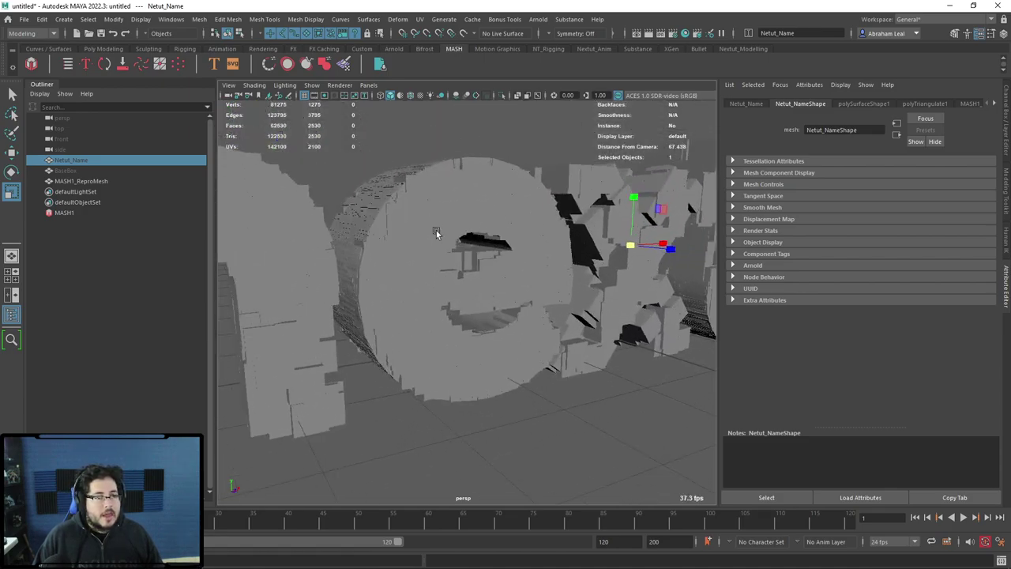
click(458, 243)
mouse_move(458, 243)
alt+mouse_down()
mouse_move(480, 194)
mouse_move(472, 205)
alt+mouse_up()
click(504, 181)
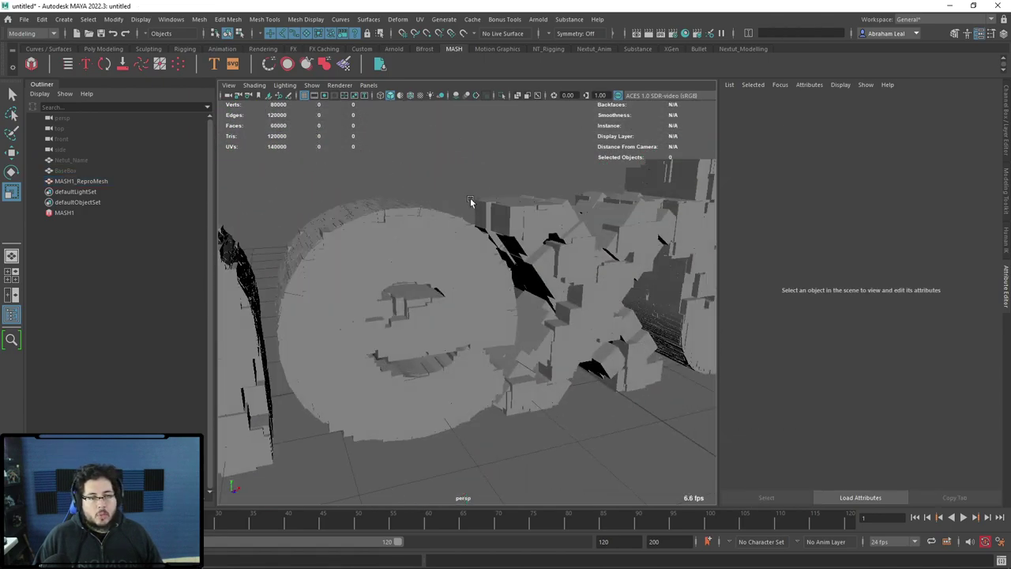
alt+right_drag(471, 206, 296, 233)
click(88, 182)
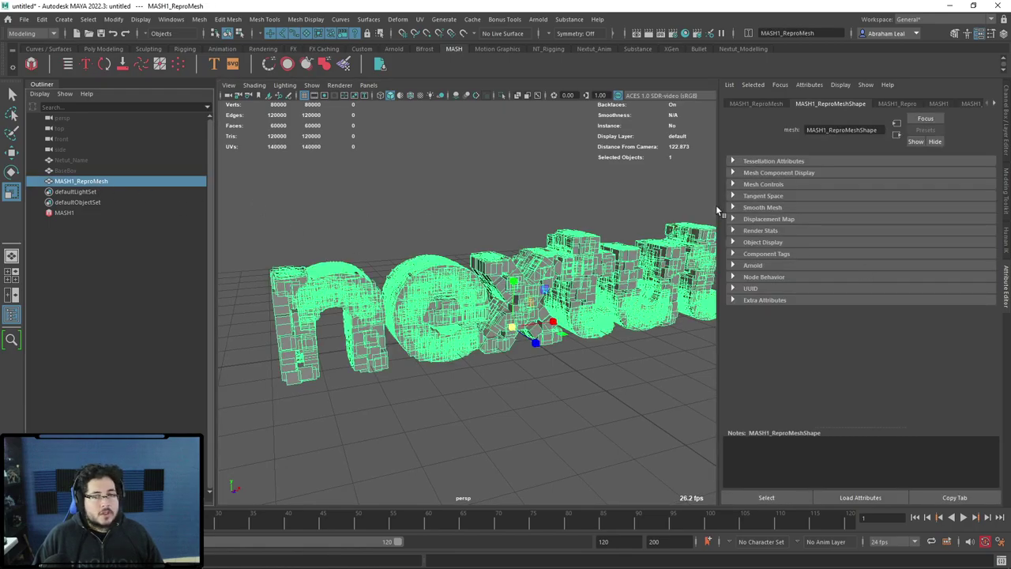
click(66, 65)
Set MASH1_Distribute's Number of Points to 5000.
click(210, 145)
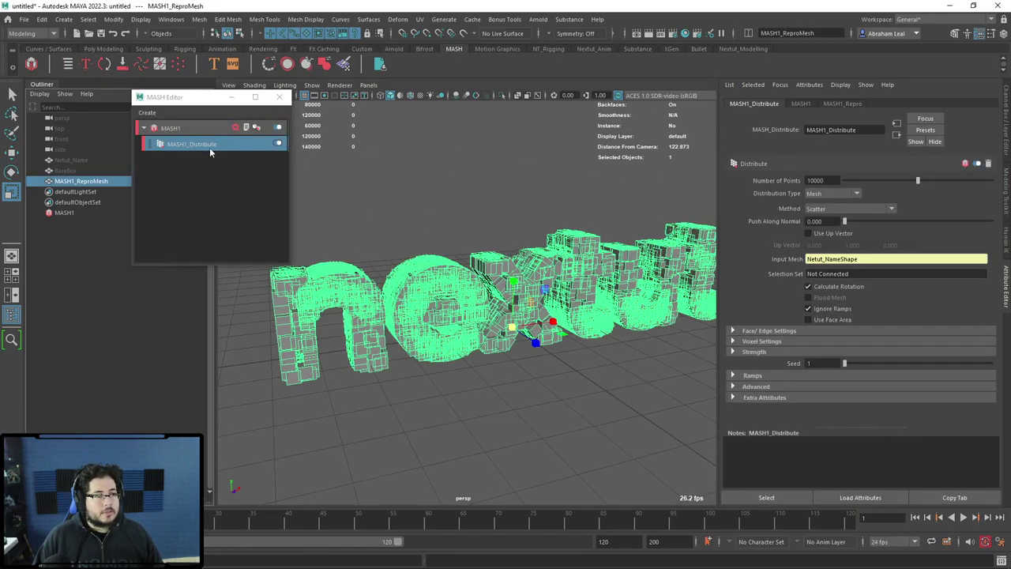
click(827, 180)
text(5000)
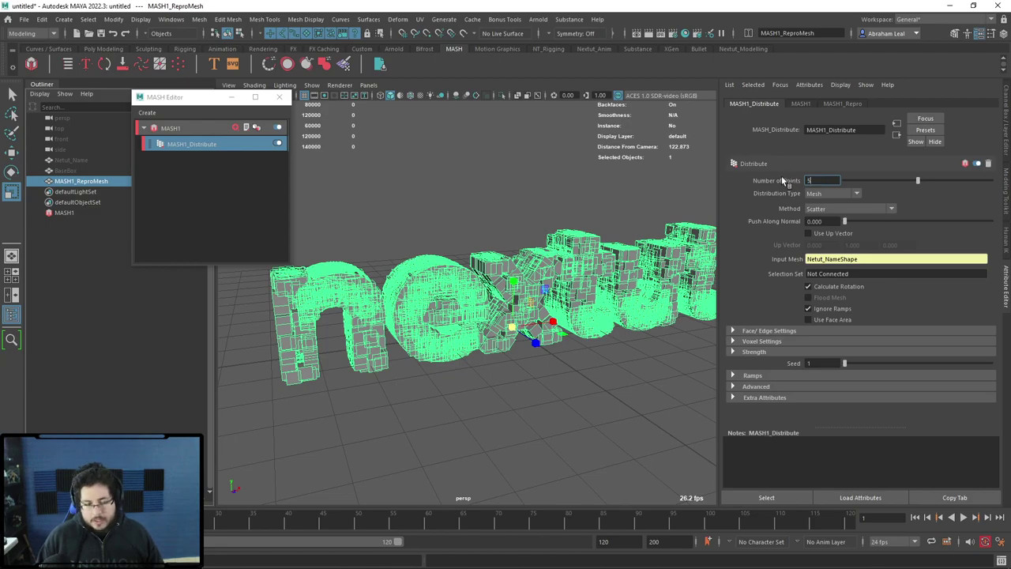
key(Return)
click(490, 219)
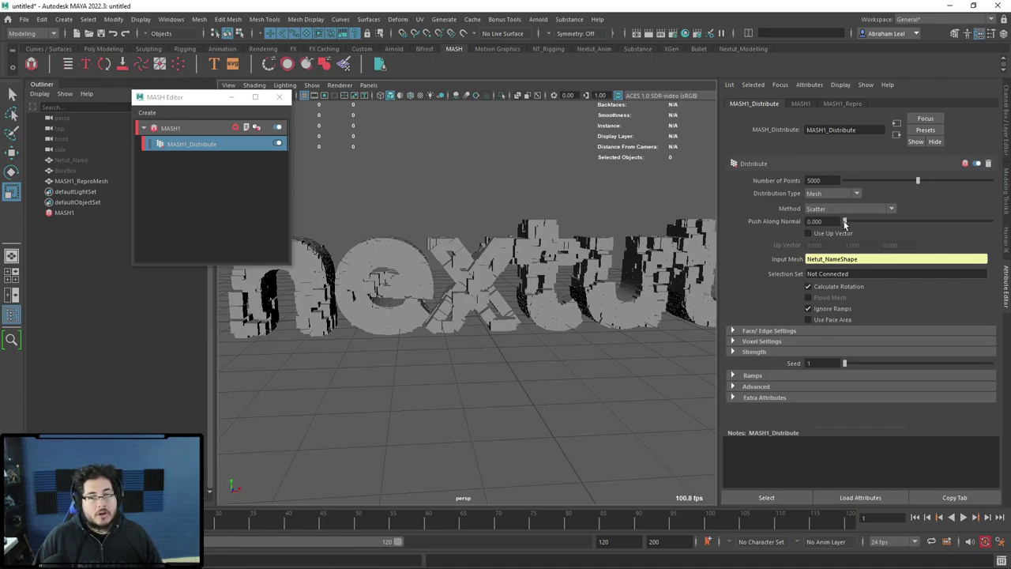
Push the cubes 0.679 outward along the text surface normal.
mouse_move(844, 221)
mouse_down()
mouse_move(991, 221)
mouse_move(767, 233)
mouse_up()
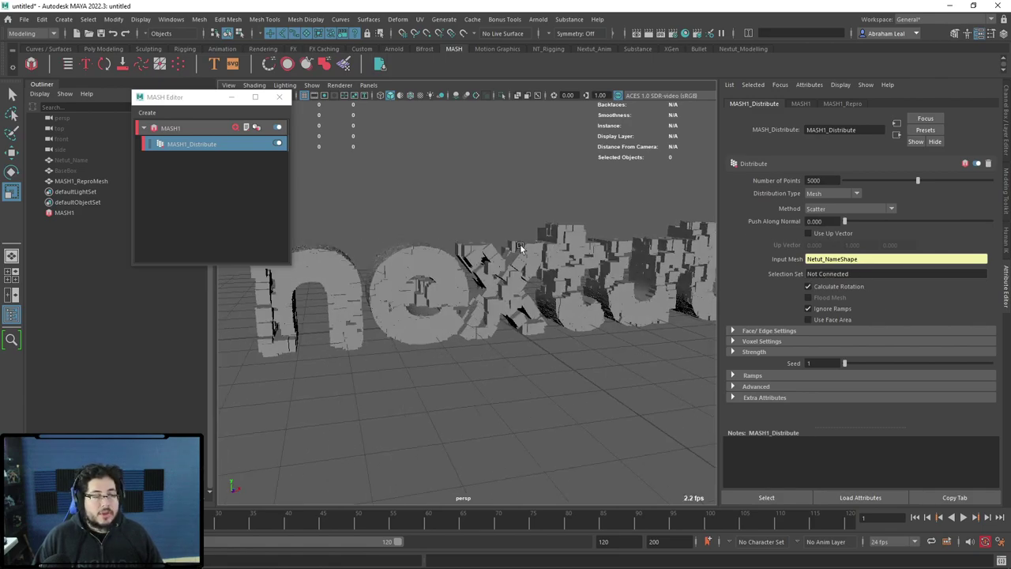
scroll(533, 265, up, 3)
mouse_move(531, 270)
alt+mouse_down()
mouse_move(519, 309)
mouse_move(410, 273)
mouse_move(296, 179)
alt+mouse_up()
click(234, 127)
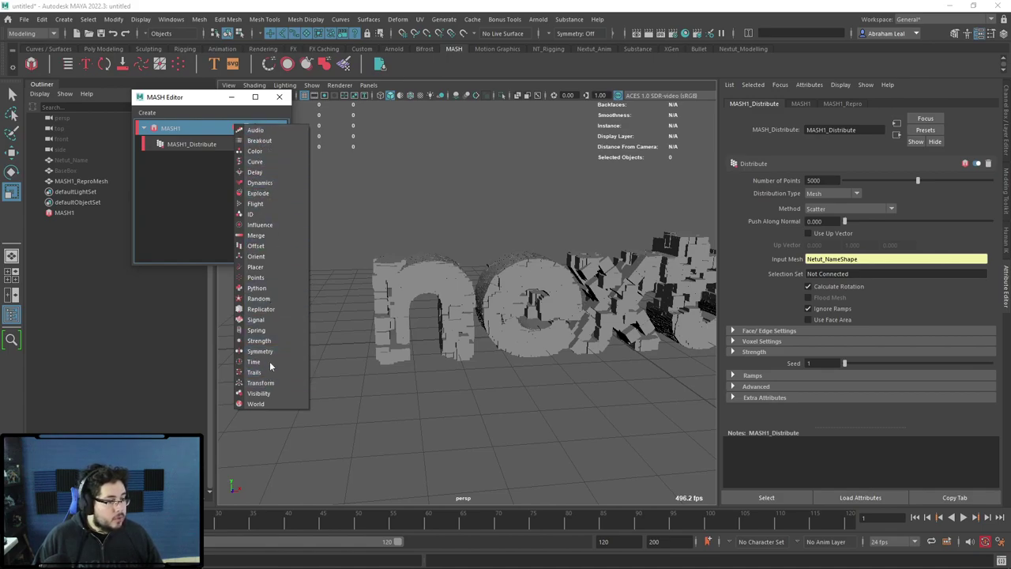
Add a Random node to the MASH network with its position offsets at 0.
click(259, 298)
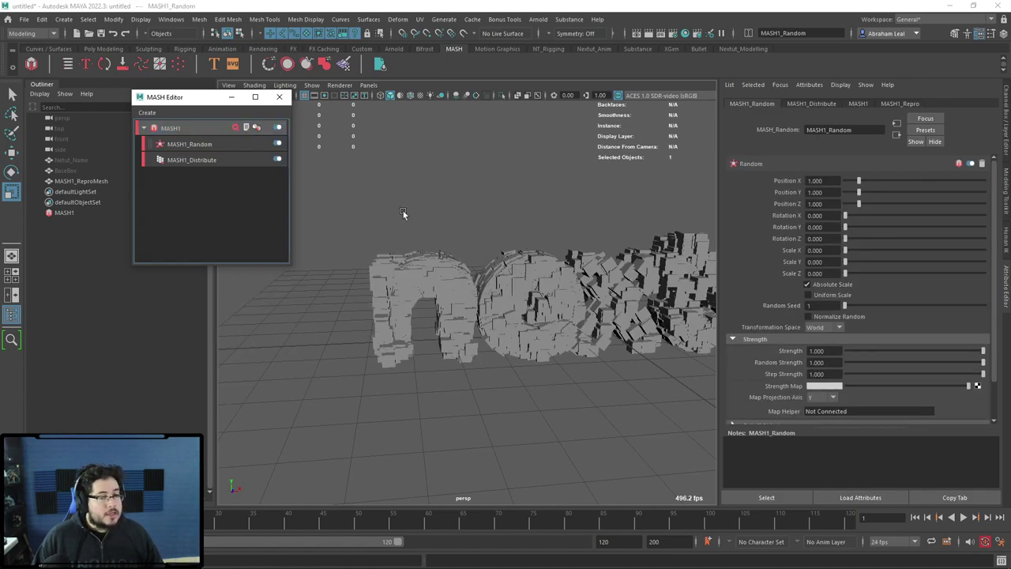
mouse_move(555, 251)
alt+mouse_down()
mouse_move(548, 233)
mouse_move(644, 301)
alt+mouse_up()
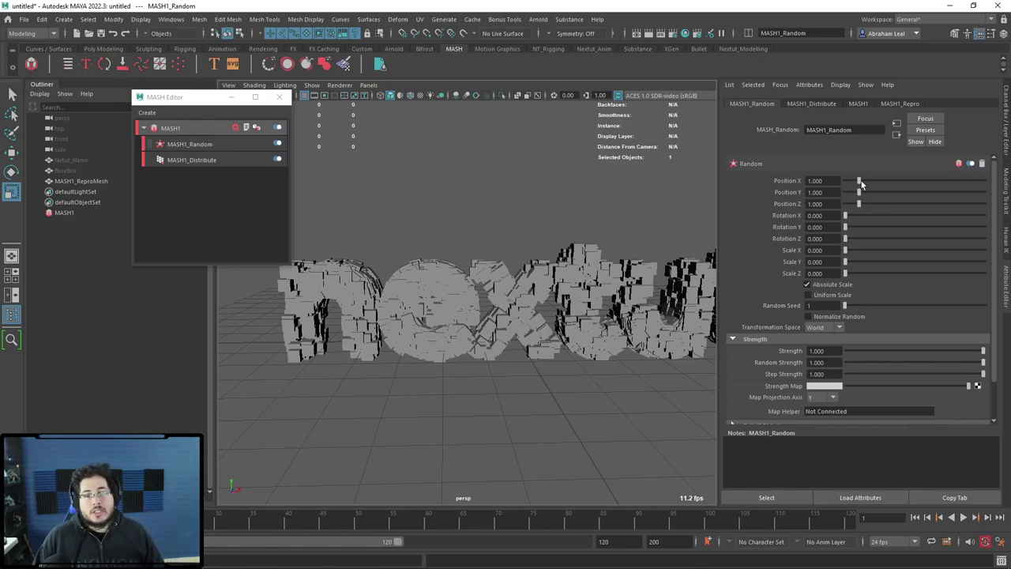
mouse_move(855, 180)
mouse_down()
mouse_move(834, 180)
mouse_move(837, 203)
mouse_up()
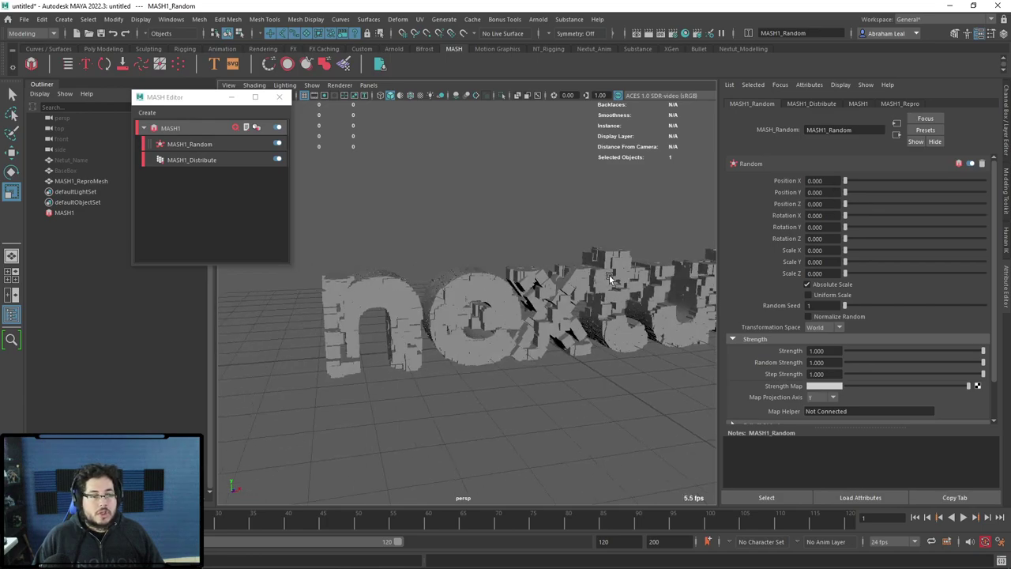
mouse_move(609, 274)
alt+mouse_down()
mouse_move(680, 314)
mouse_move(608, 274)
alt+mouse_up()
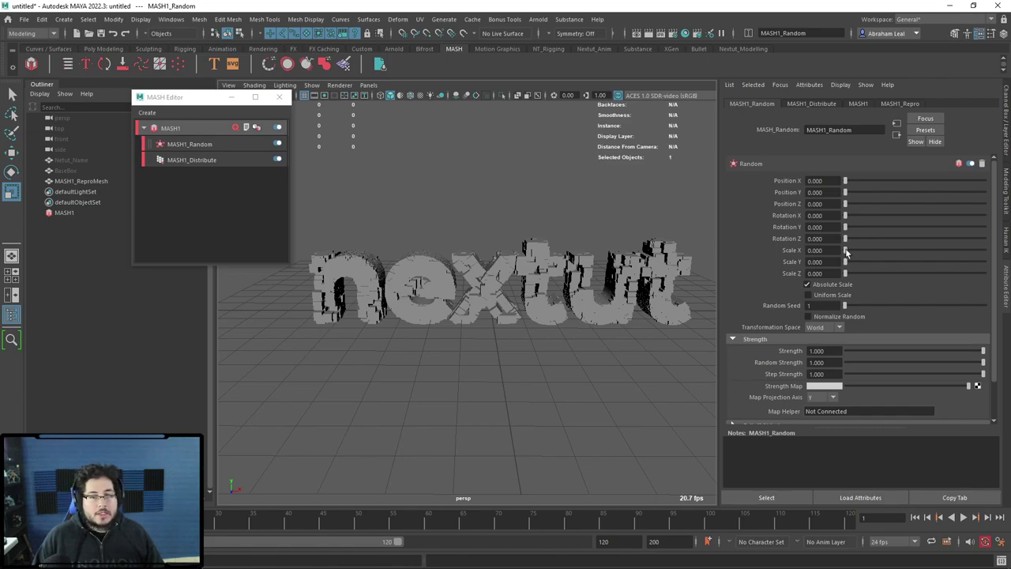
Try random scale around 1.445, making it uniform and turning off Absolute Scale.
drag(846, 251, 867, 251)
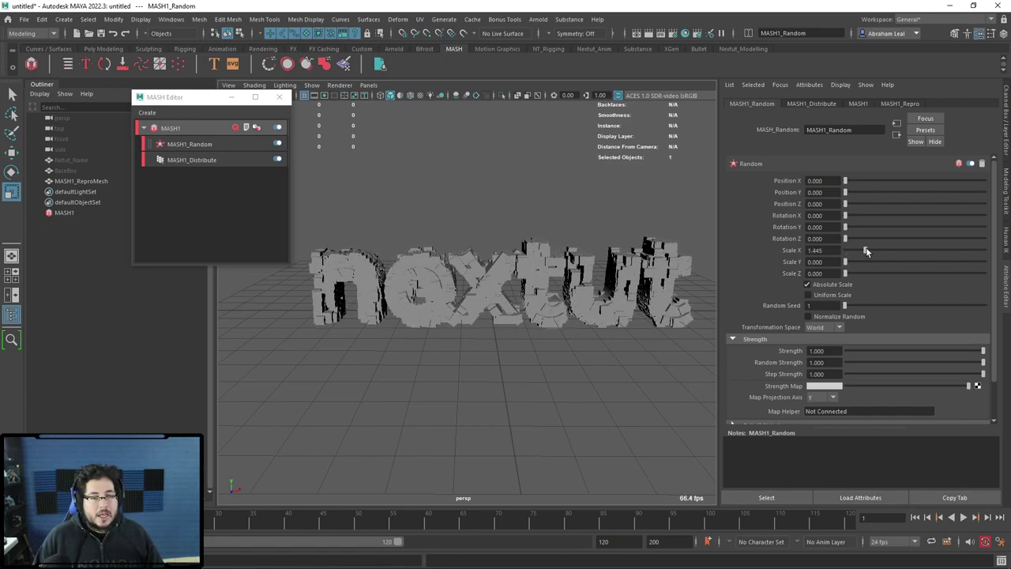
click(808, 296)
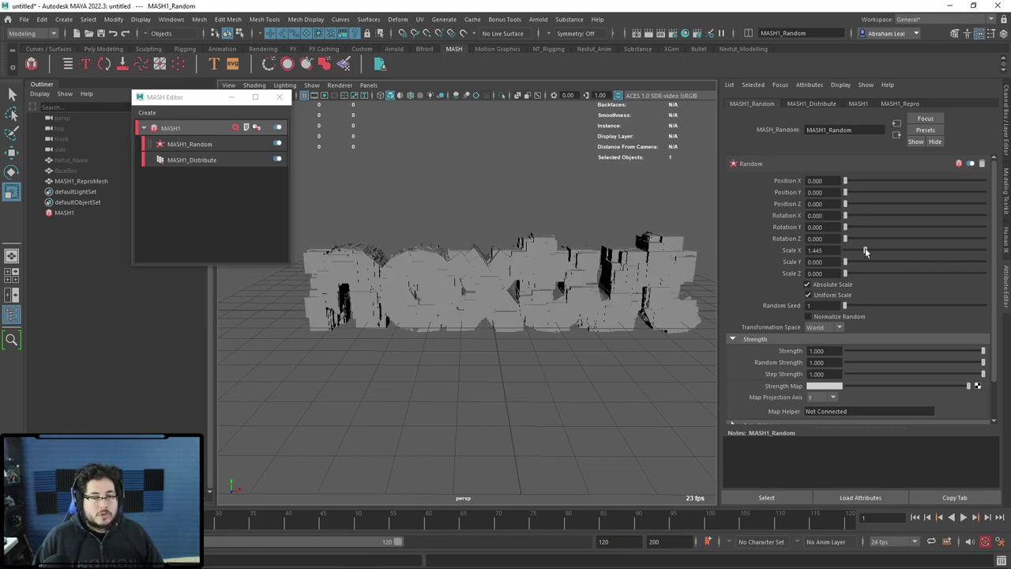
mouse_move(866, 252)
mouse_down()
mouse_move(854, 263)
mouse_move(861, 254)
mouse_up()
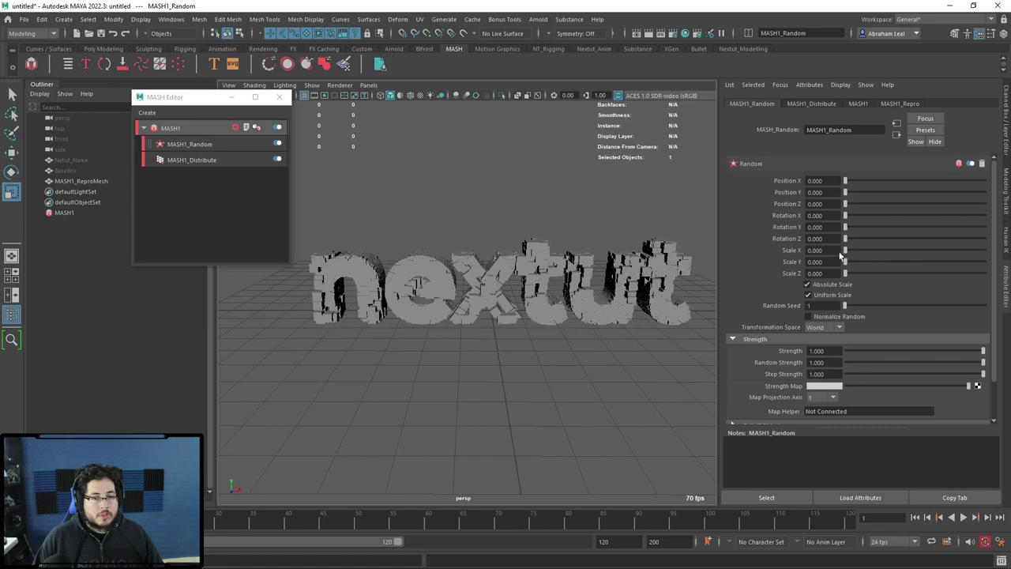
mouse_move(861, 253)
mouse_down()
mouse_move(913, 255)
mouse_move(853, 251)
mouse_up()
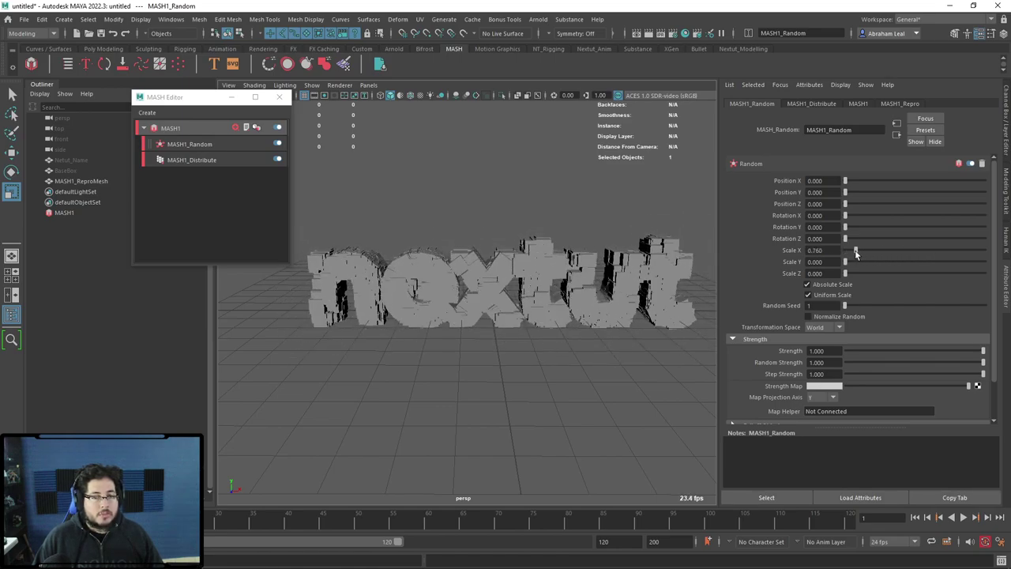
click(807, 284)
mouse_move(854, 249)
mouse_down()
mouse_move(877, 249)
mouse_move(842, 254)
mouse_up()
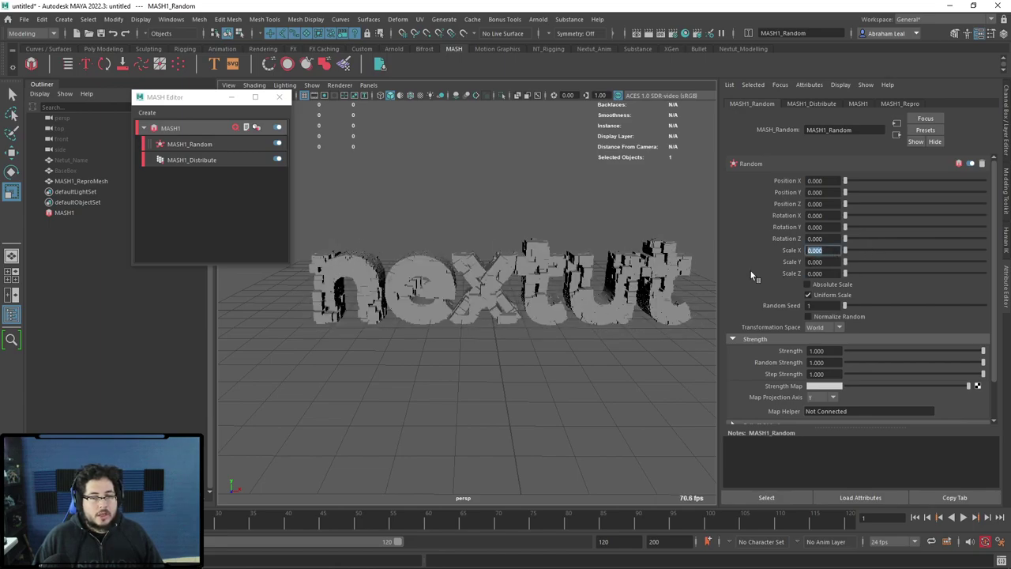
scroll(562, 292, up, 5)
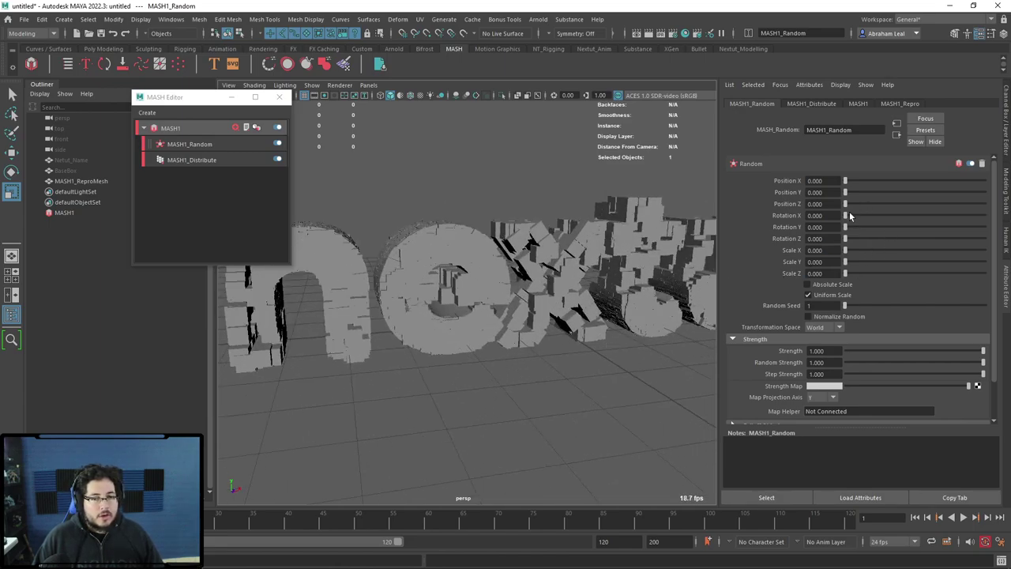
Scatter the cubes with random position 10 and rotation 180 per axis, with scale back at 0.
mouse_move(849, 215)
mouse_down()
mouse_move(860, 184)
mouse_move(855, 195)
mouse_move(984, 180)
mouse_up()
drag(872, 193, 985, 193)
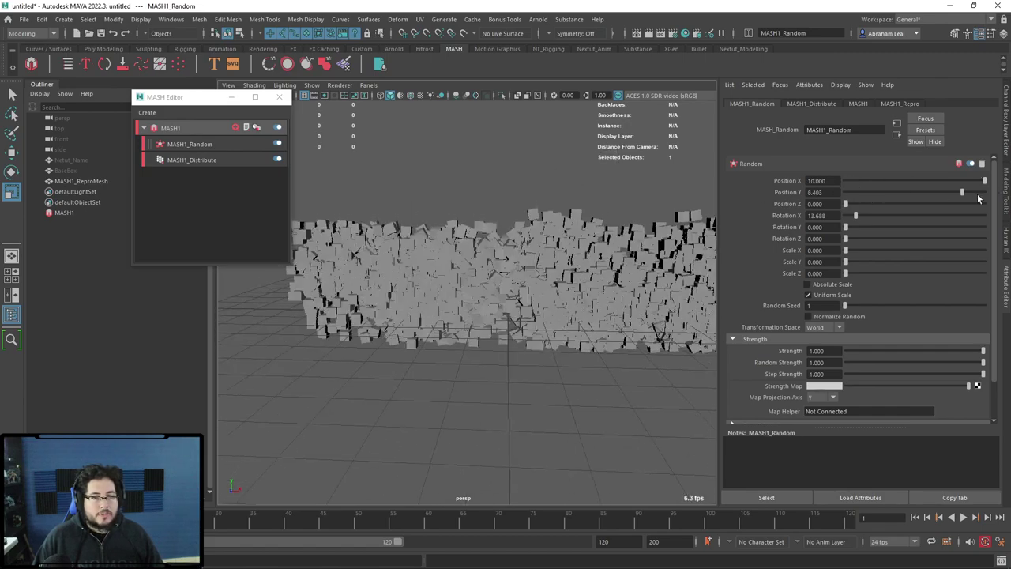
drag(844, 204, 986, 203)
drag(866, 225, 1009, 213)
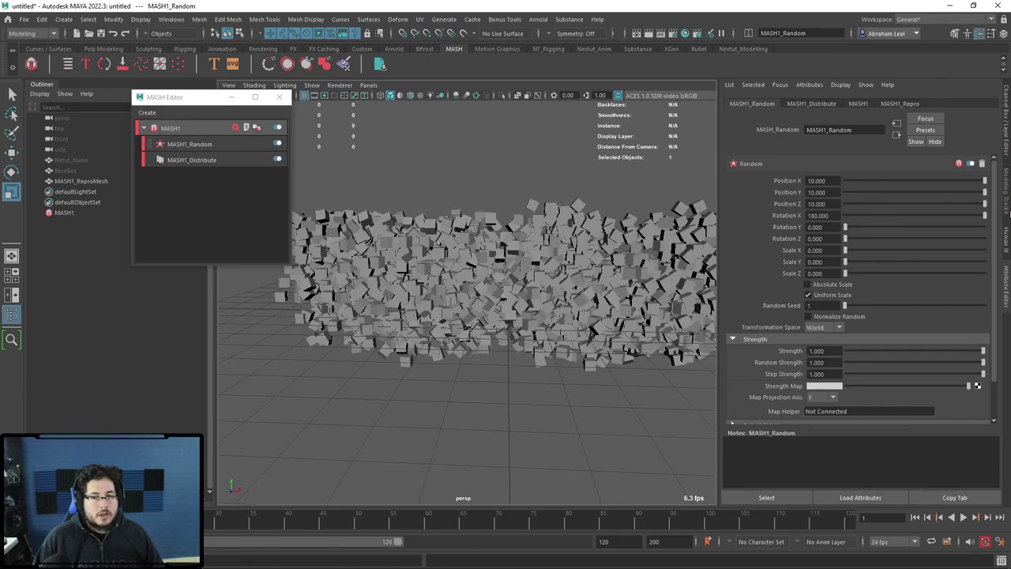
mouse_move(845, 227)
mouse_down()
mouse_move(986, 227)
mouse_move(985, 238)
mouse_up()
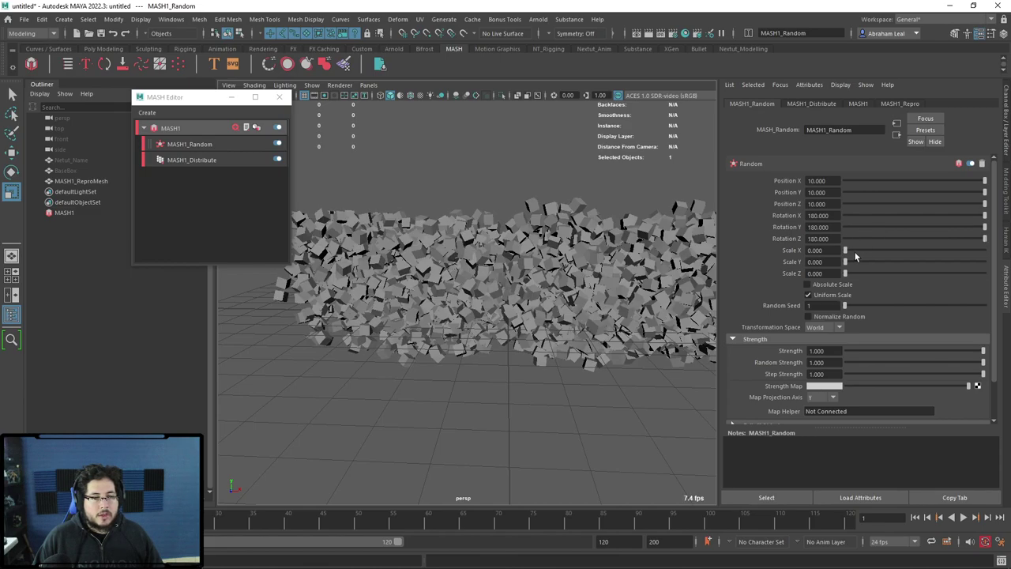
drag(844, 249, 991, 249)
drag(930, 253, 844, 250)
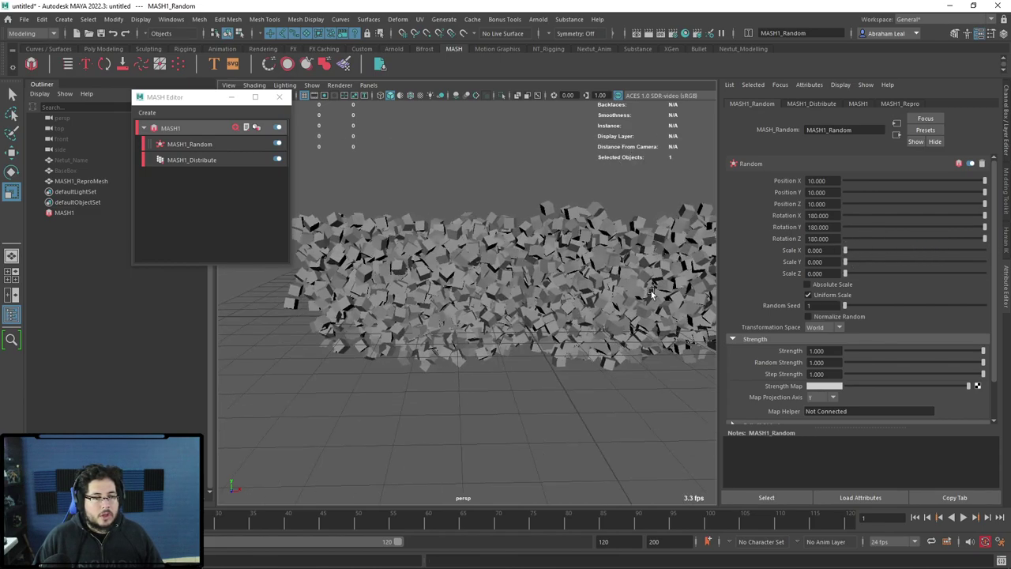
mouse_move(522, 316)
alt+mouse_down()
mouse_move(598, 311)
mouse_move(553, 261)
alt+mouse_up()
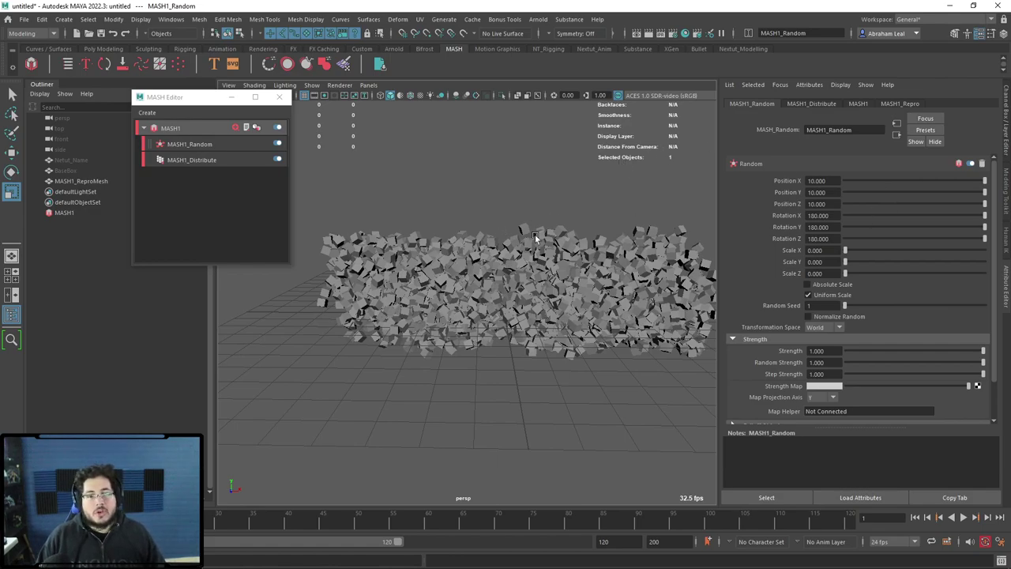
alt+drag(535, 237, 580, 263)
alt+right_drag(580, 263, 610, 323)
alt+drag(610, 324, 642, 320)
alt+right_drag(642, 320, 477, 274)
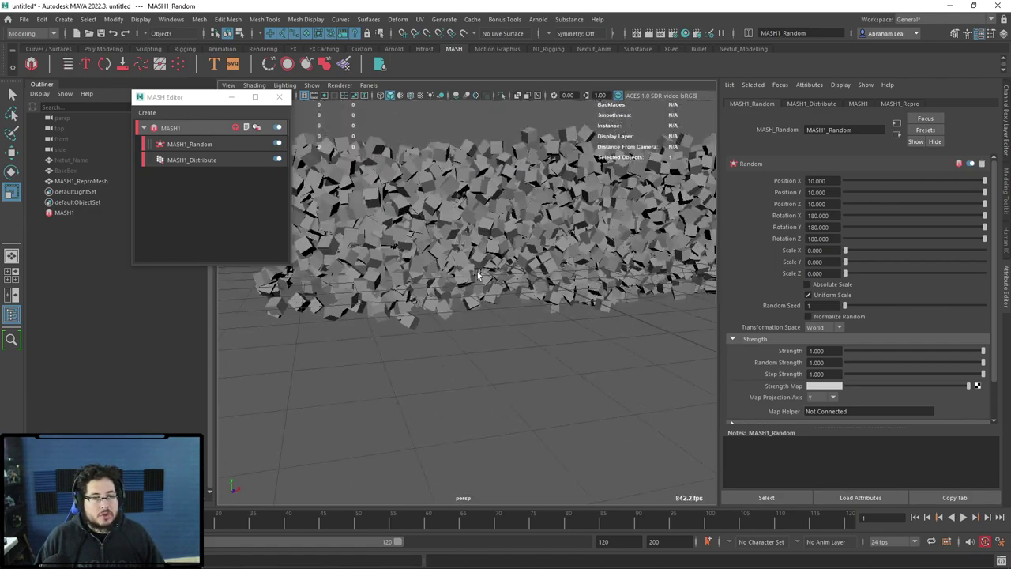
Reset all random position and rotation values to 0, restoring the clean nextut text.
drag(984, 181, 830, 182)
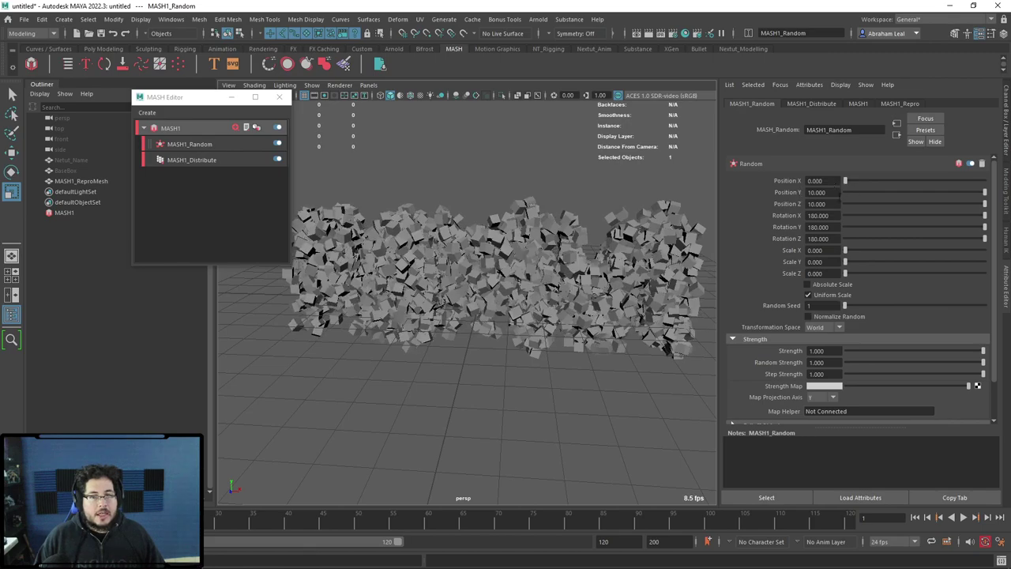
mouse_move(984, 192)
mouse_down()
mouse_move(818, 192)
mouse_move(818, 204)
mouse_up()
drag(984, 215, 809, 213)
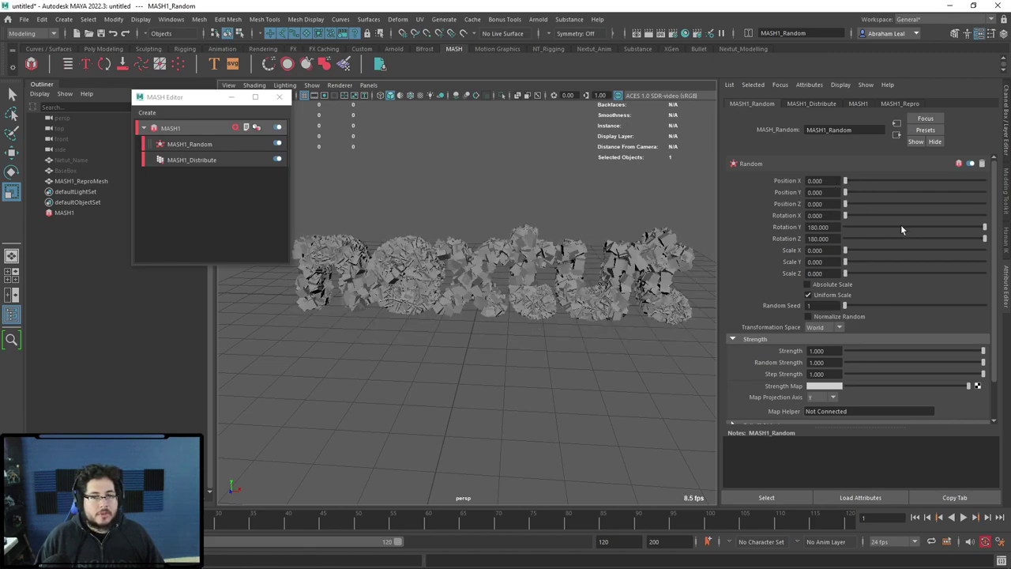
drag(983, 227, 821, 227)
drag(984, 239, 864, 236)
alt+drag(609, 226, 614, 268)
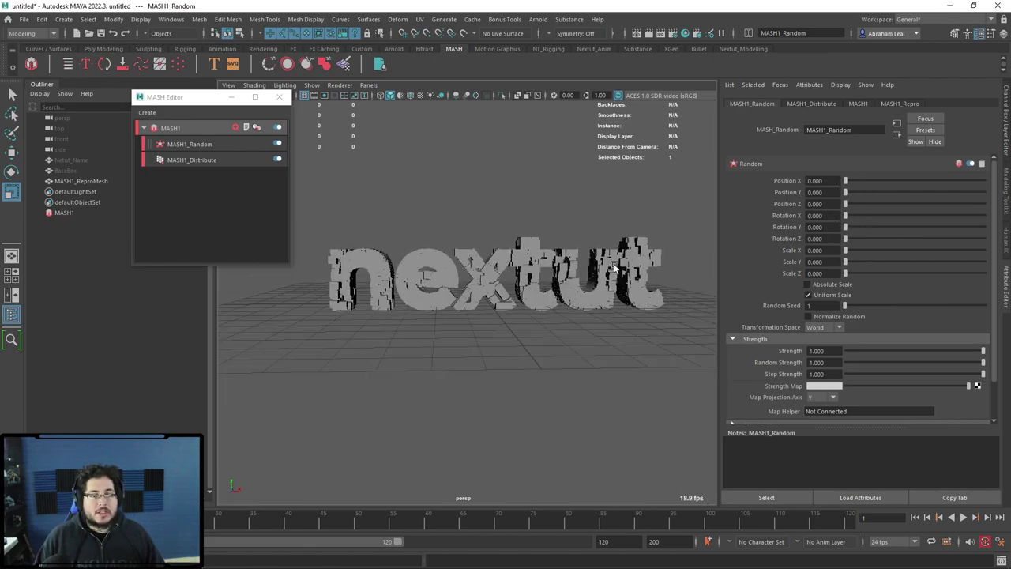
alt+right_drag(614, 269, 555, 271)
mouse_move(556, 271)
alt+mouse_down()
mouse_move(510, 289)
mouse_move(491, 339)
mouse_move(556, 304)
mouse_move(439, 241)
mouse_move(519, 277)
mouse_move(530, 263)
alt+mouse_up()
Add a Color node and set its colour to mint green with saturation 0.699.
click(236, 128)
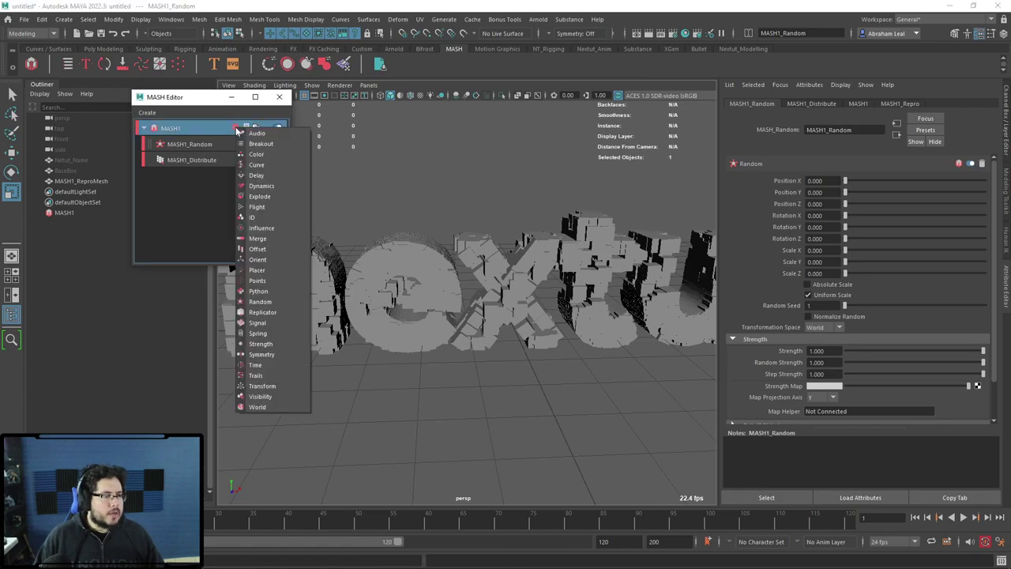
click(257, 154)
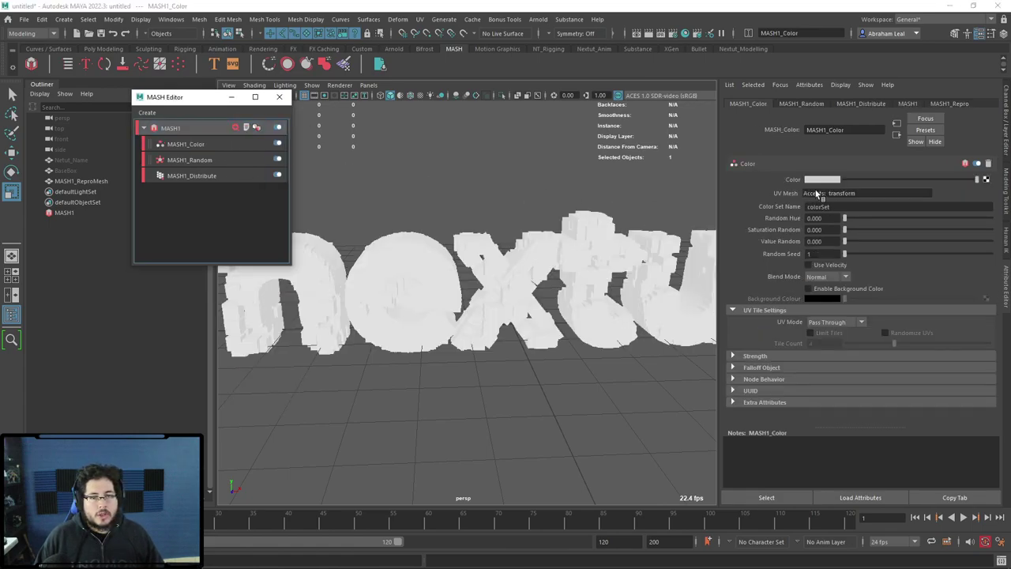
click(822, 180)
click(800, 154)
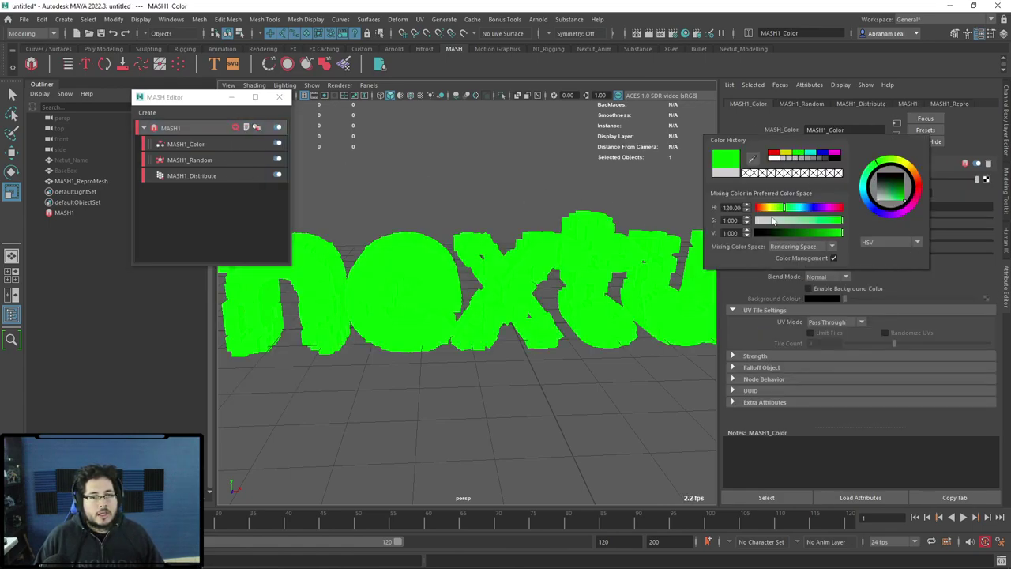
drag(773, 221, 817, 218)
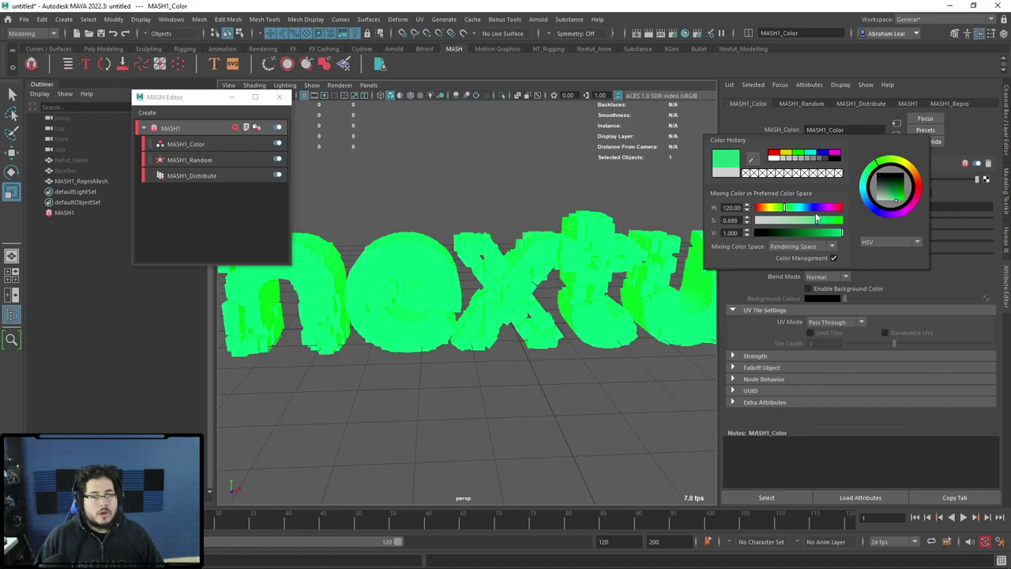
click(695, 187)
Give the cube colours random hue 0.065 and saturation random 0.09.
click(187, 144)
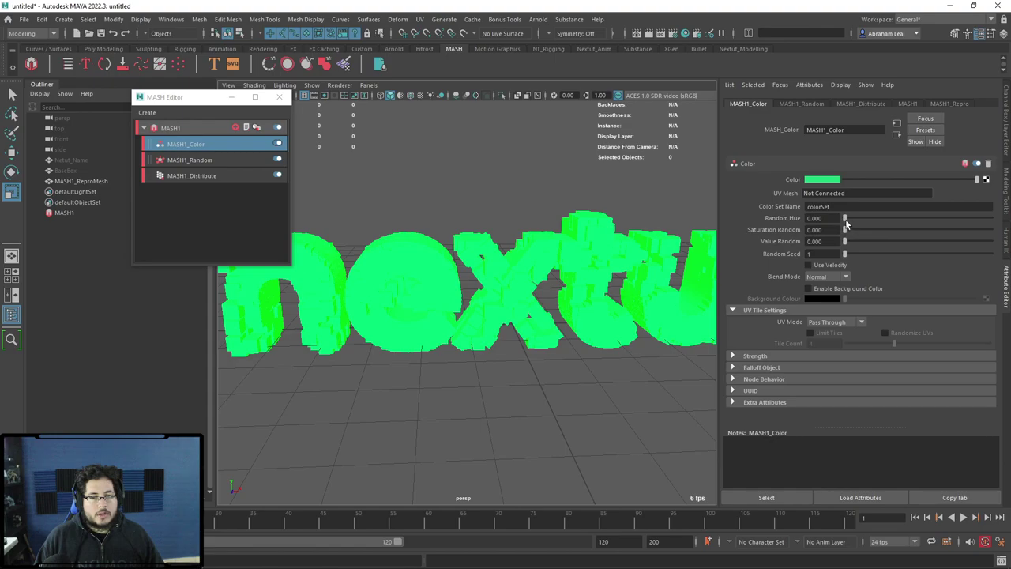
drag(844, 219, 858, 229)
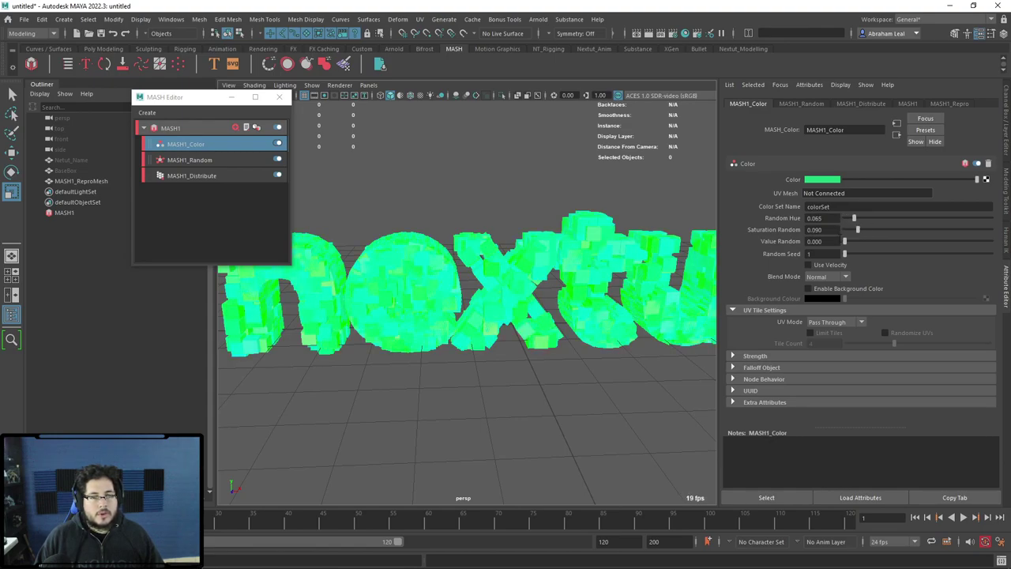
mouse_move(575, 191)
alt+right_down()
mouse_move(566, 248)
mouse_move(553, 229)
alt+right_up()
click(189, 160)
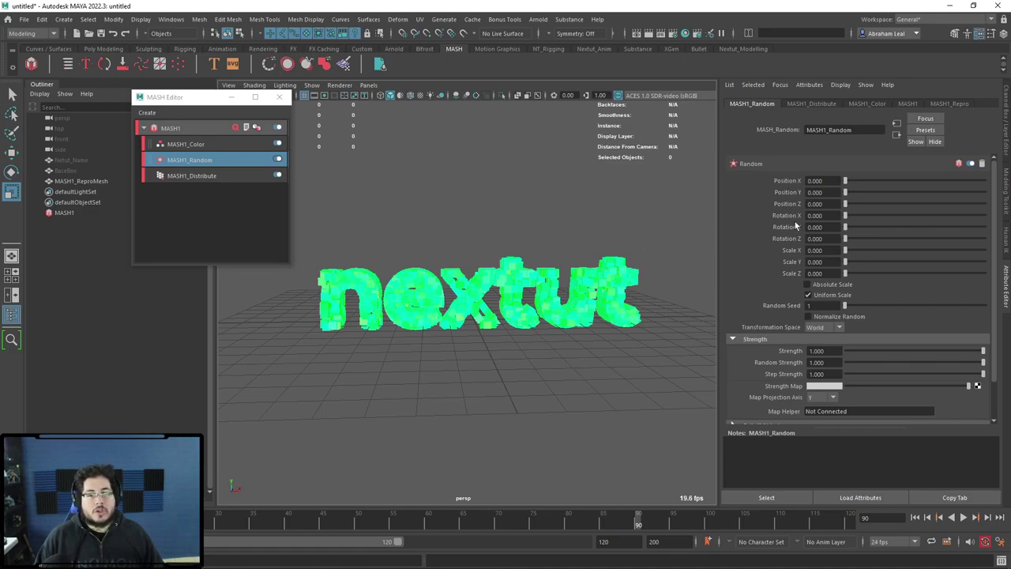
Key the Random node's position and rotation X, Y, Z at zero on the current frame.
right_click(786, 180)
click(799, 191)
right_click(787, 192)
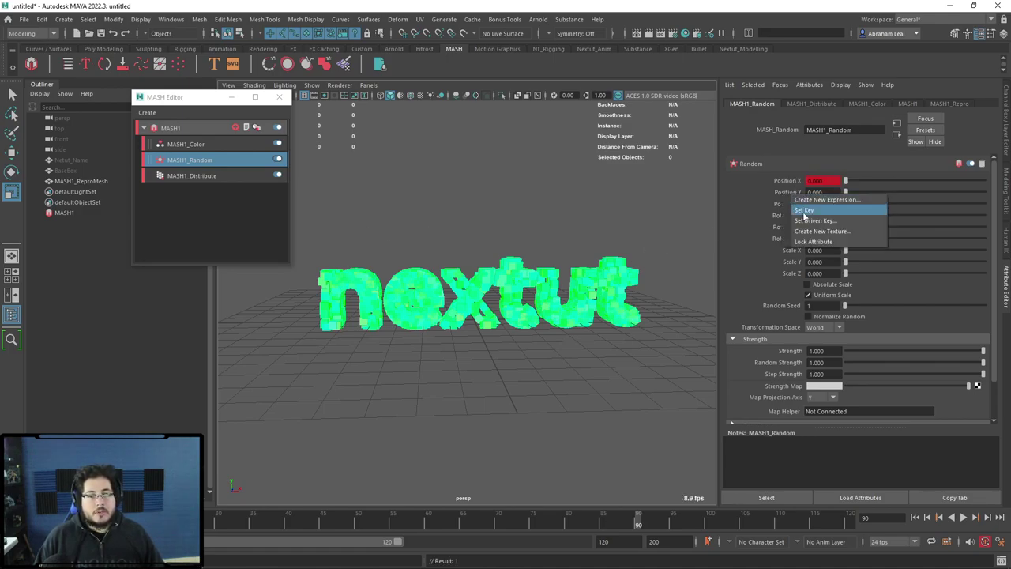
click(800, 203)
right_click(788, 204)
click(798, 219)
right_click(790, 215)
click(801, 229)
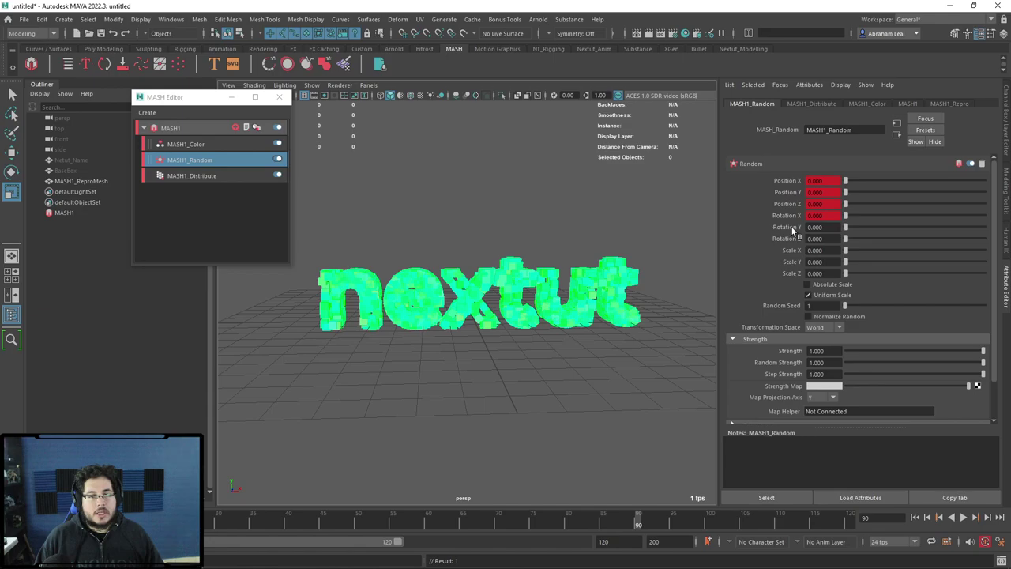
right_click(801, 227)
click(813, 245)
right_click(795, 239)
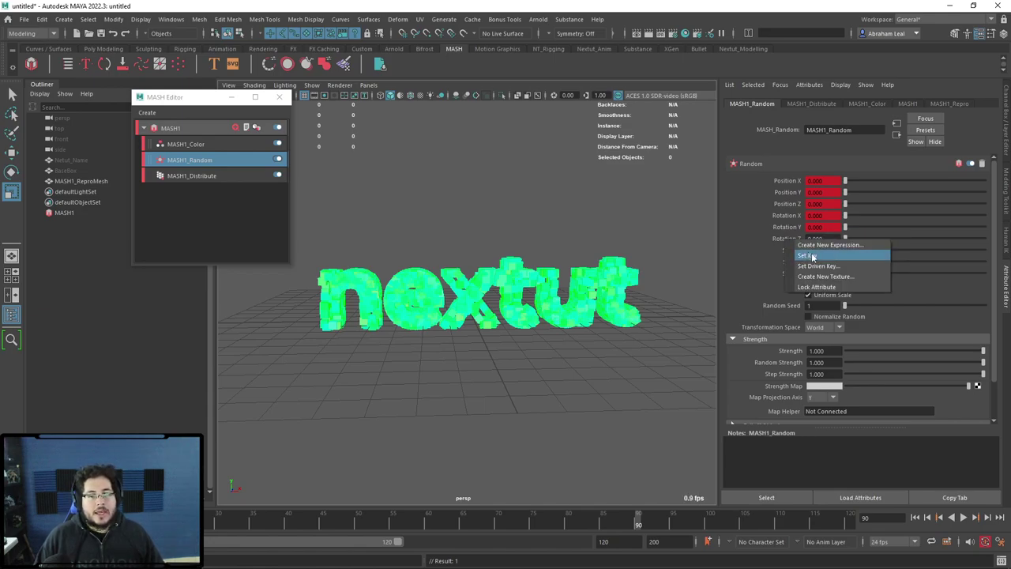
click(811, 256)
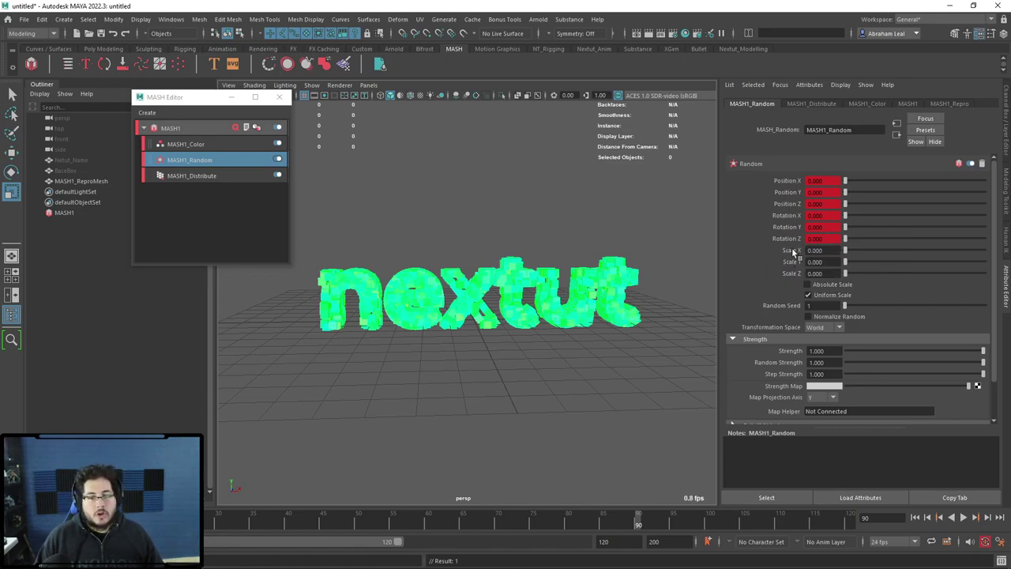
At an earlier frame, set random position to 10 and rotation to 180 on every axis.
drag(641, 525, 359, 531)
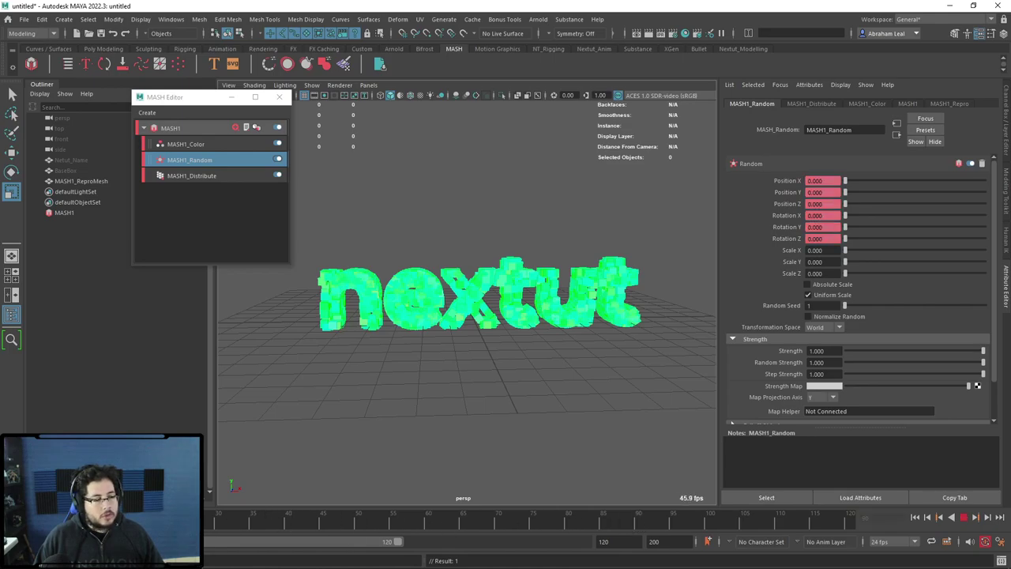
drag(847, 180, 984, 180)
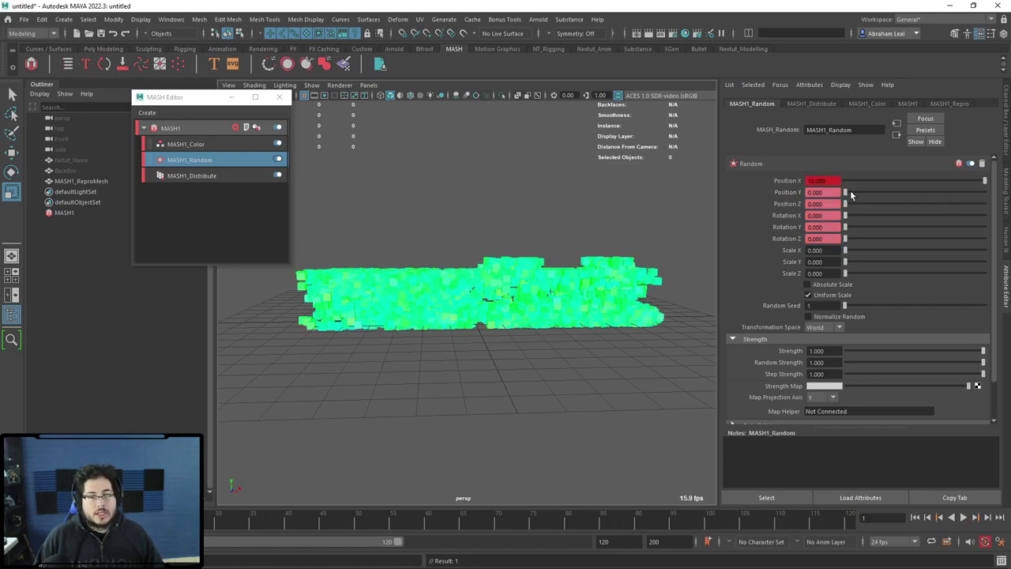
drag(847, 192, 984, 192)
drag(846, 204, 984, 204)
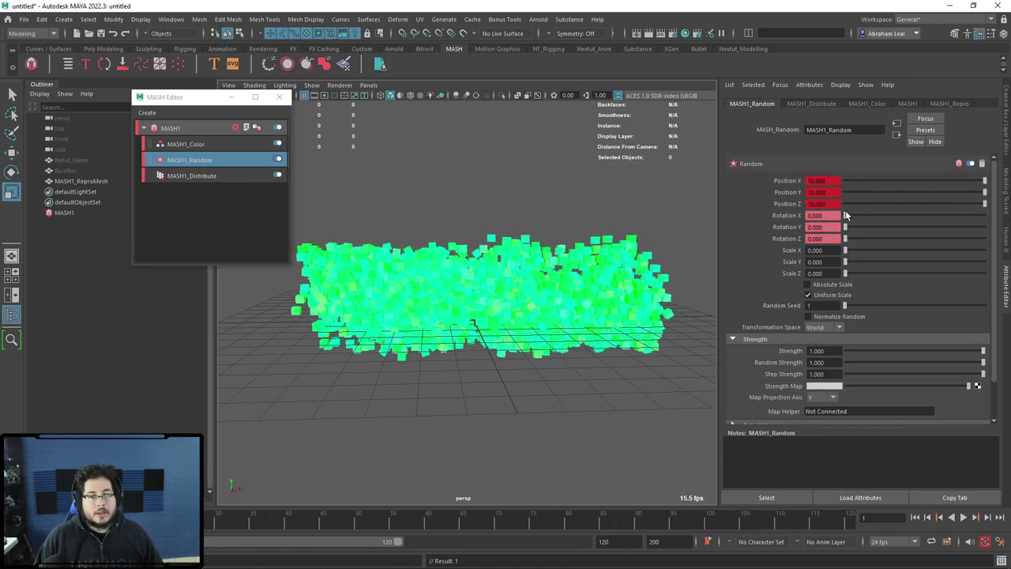
drag(845, 215, 996, 224)
drag(854, 226, 984, 227)
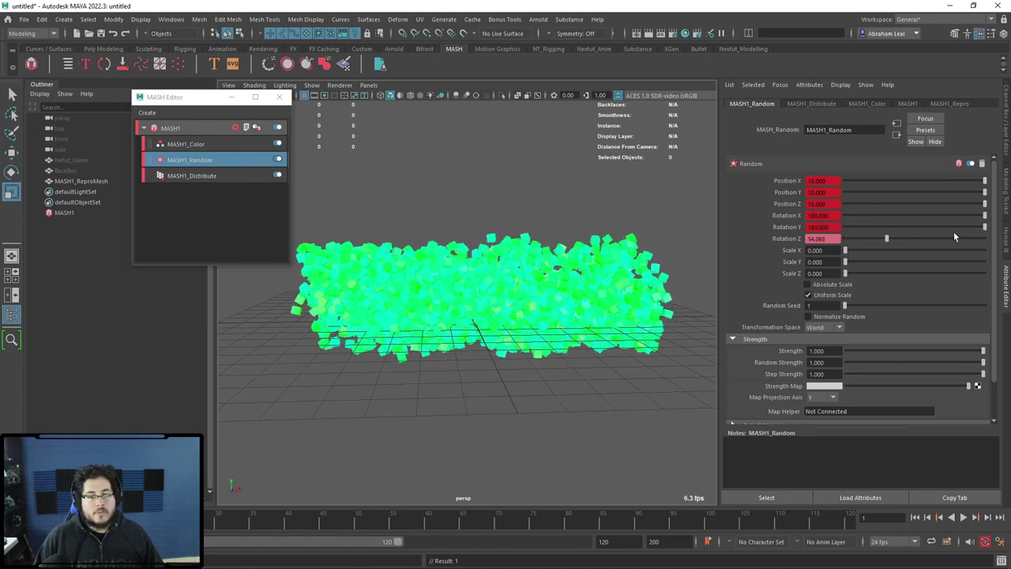
drag(845, 238, 984, 238)
mouse_move(646, 235)
alt+mouse_down()
mouse_move(681, 260)
mouse_move(613, 276)
mouse_move(600, 269)
mouse_move(671, 273)
alt+mouse_up()
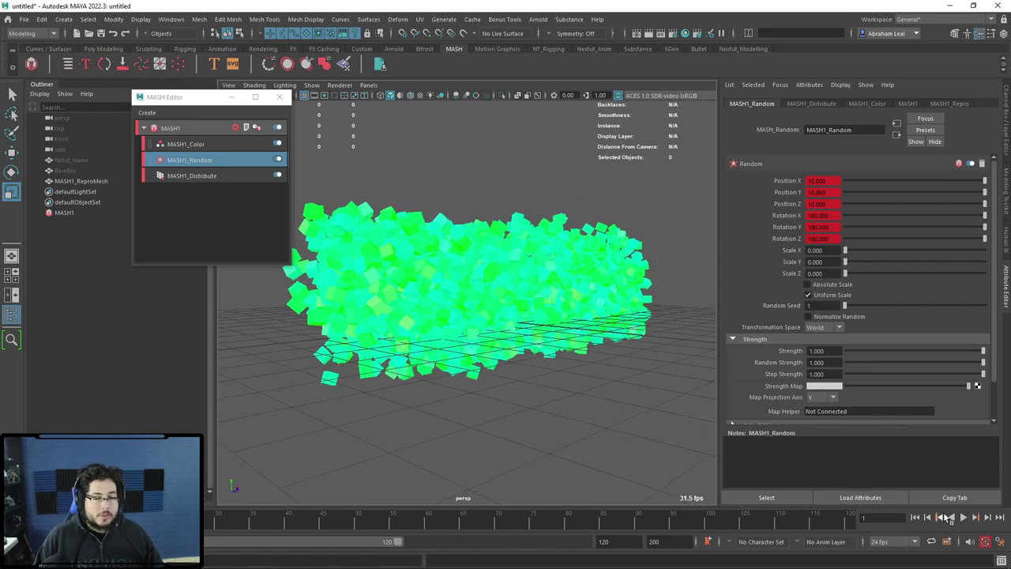
Play back the animation to watch the scattered cubes assemble into the text.
click(965, 517)
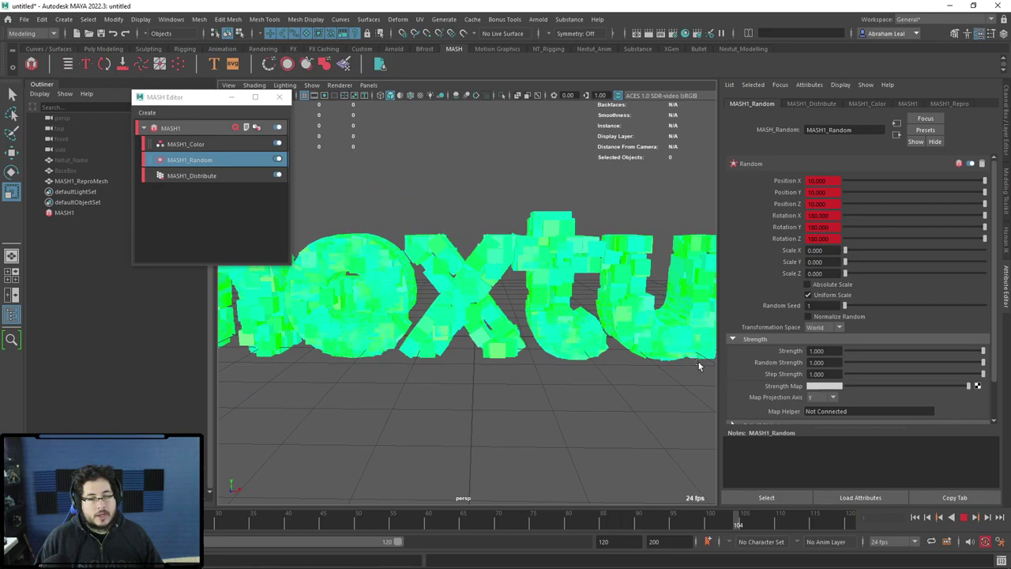
click(915, 517)
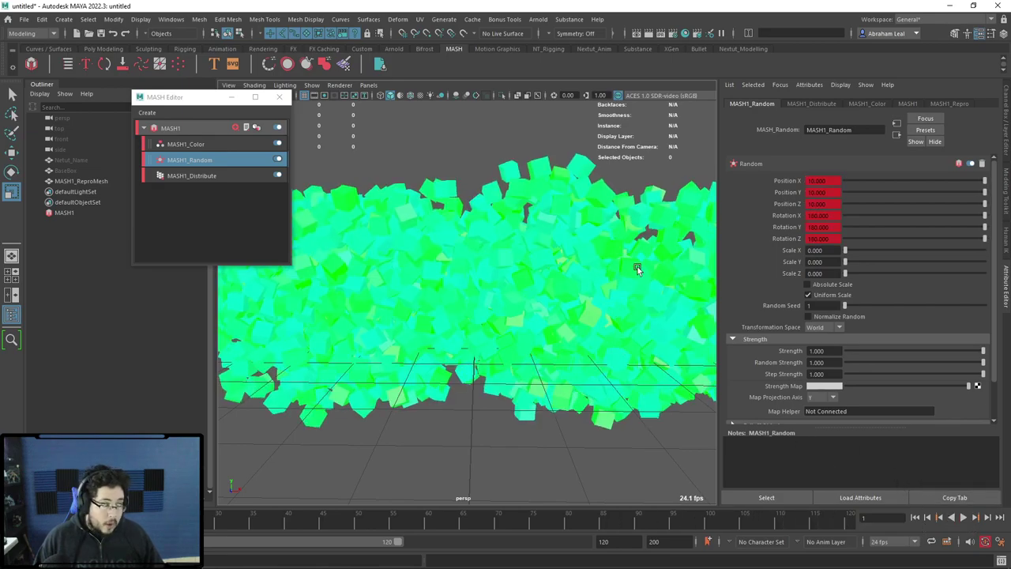
key(alt+v)
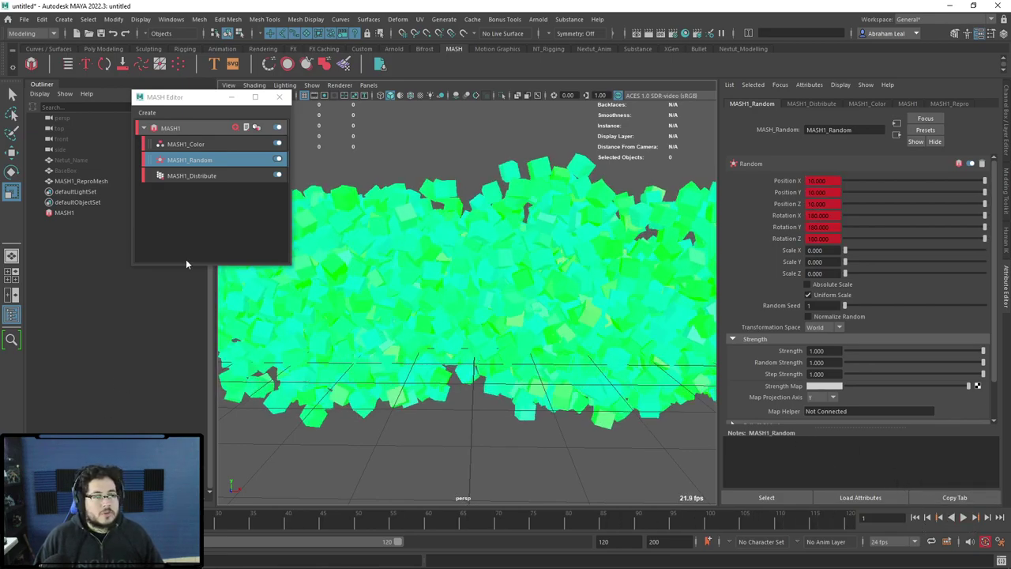
click(202, 176)
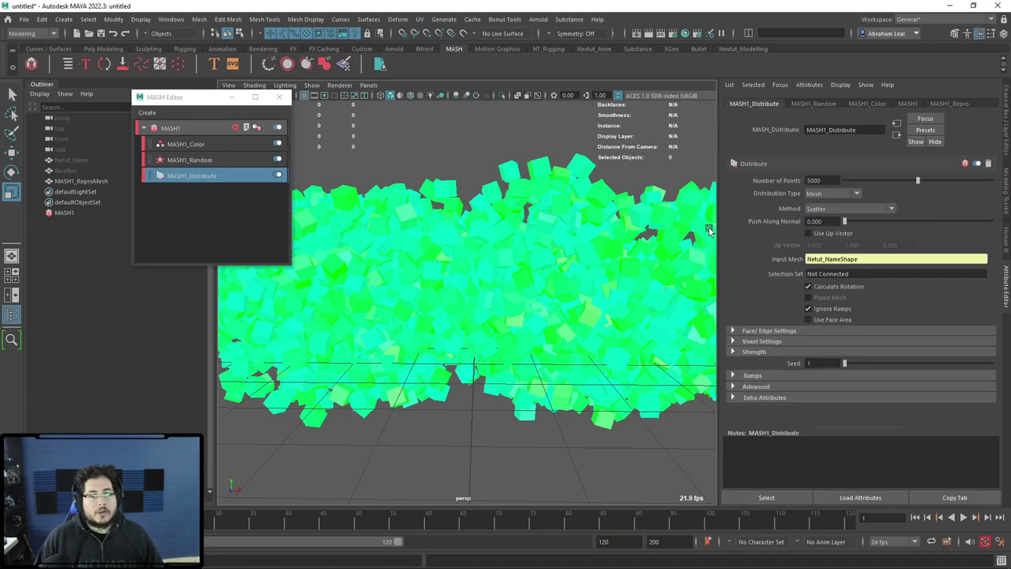
Key Number of Points at 5000 on frame 1 and 2000 at frame 90.
right_click(782, 183)
click(805, 196)
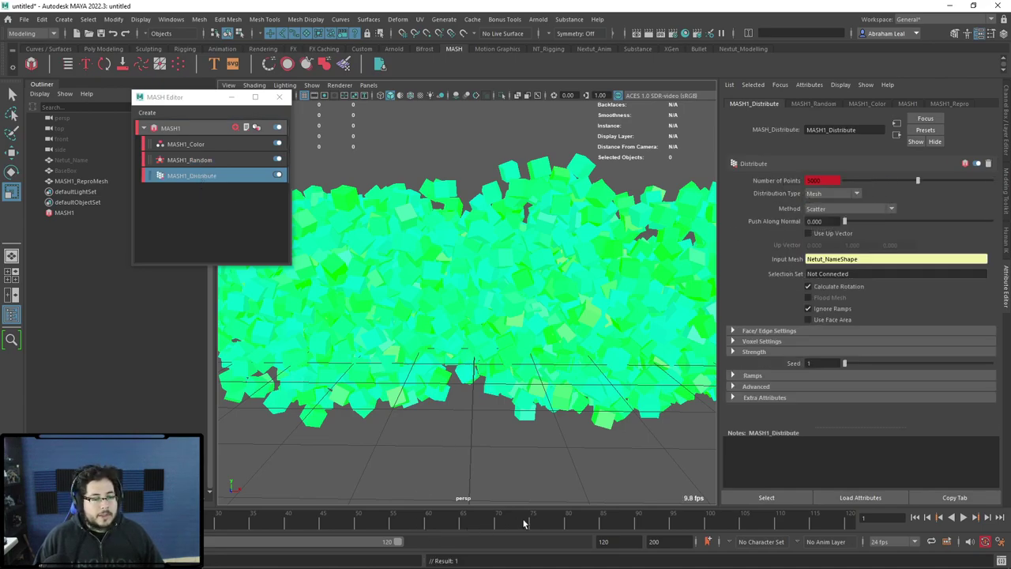
drag(523, 522, 667, 523)
scroll(602, 274, up, 2)
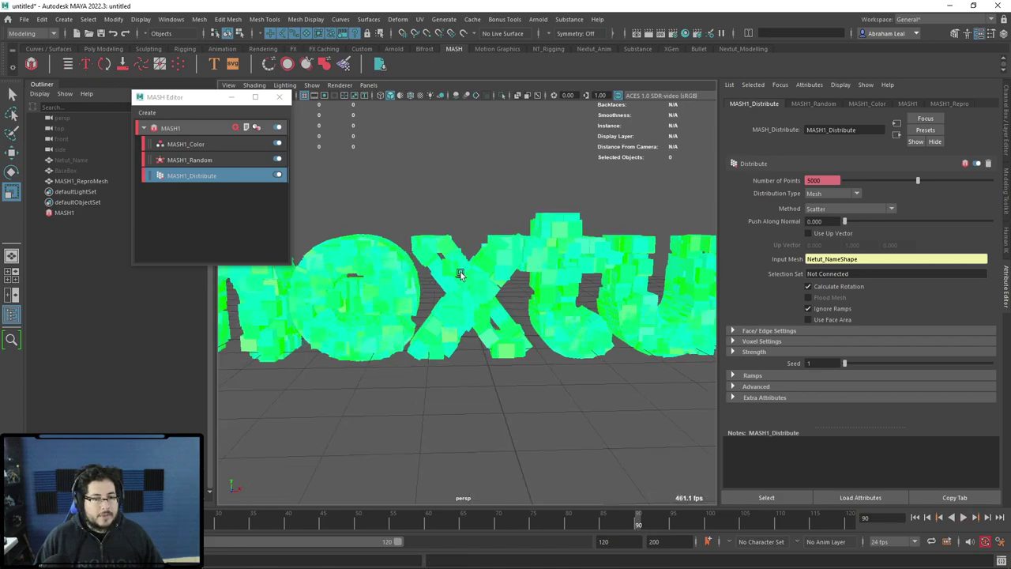
scroll(602, 275, up, 3)
scroll(603, 275, up, 3)
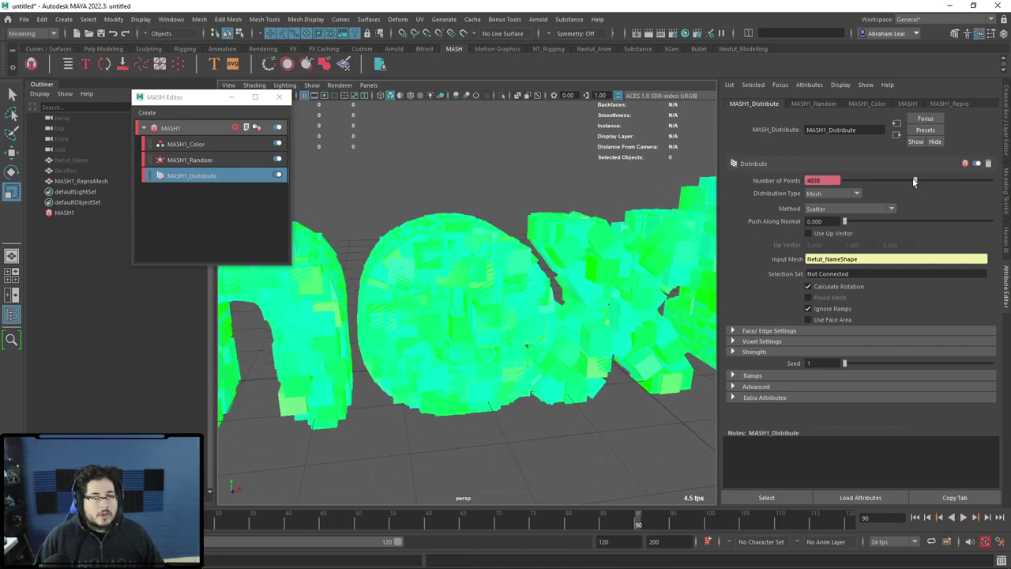
drag(913, 181, 873, 182)
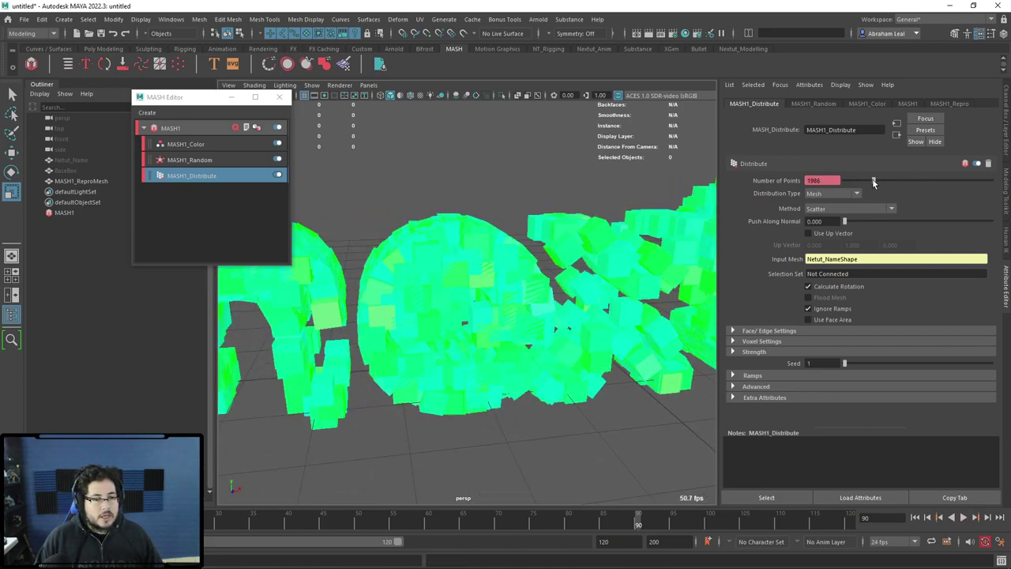
alt+drag(442, 261, 569, 244)
text(200)
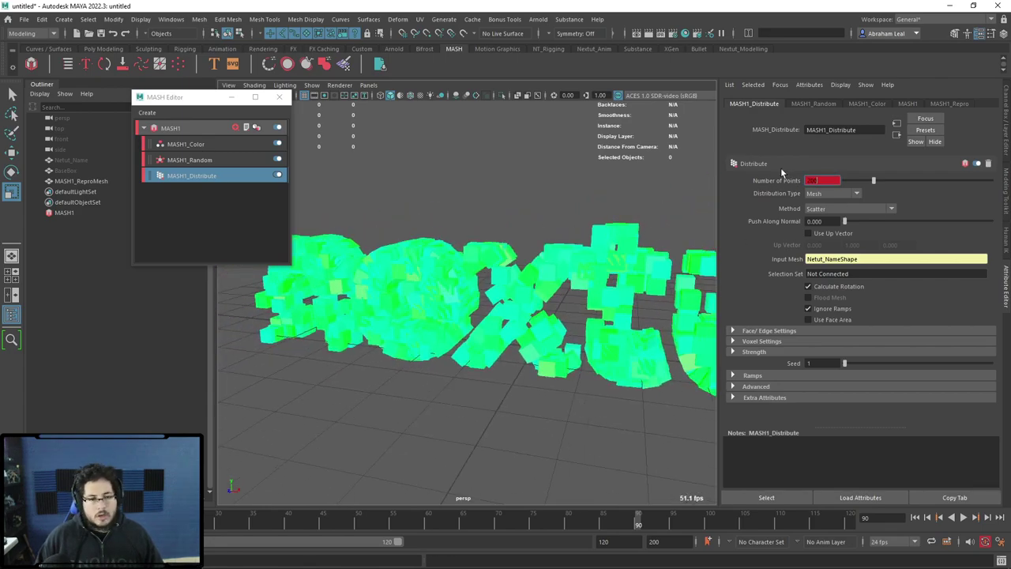
key(Return)
text(2000)
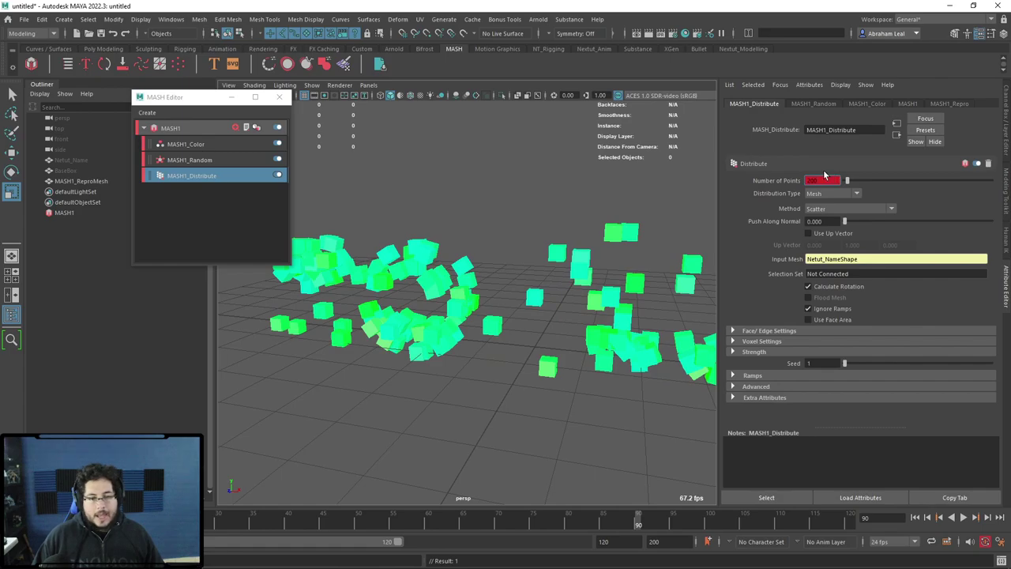
key(Return)
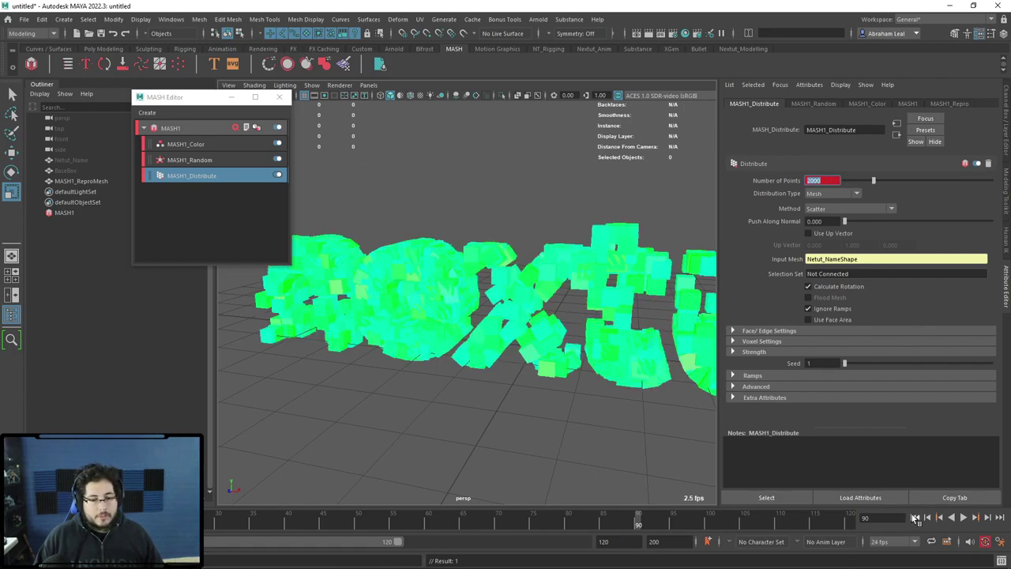
Replay the animation from frame 1 to review the changing cube count.
click(915, 517)
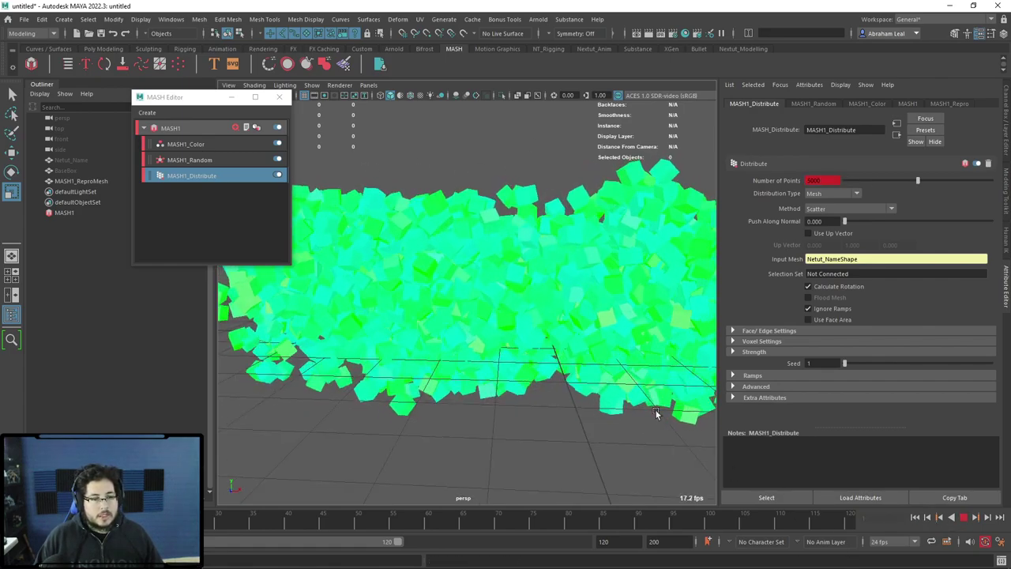
alt+drag(659, 410, 560, 240)
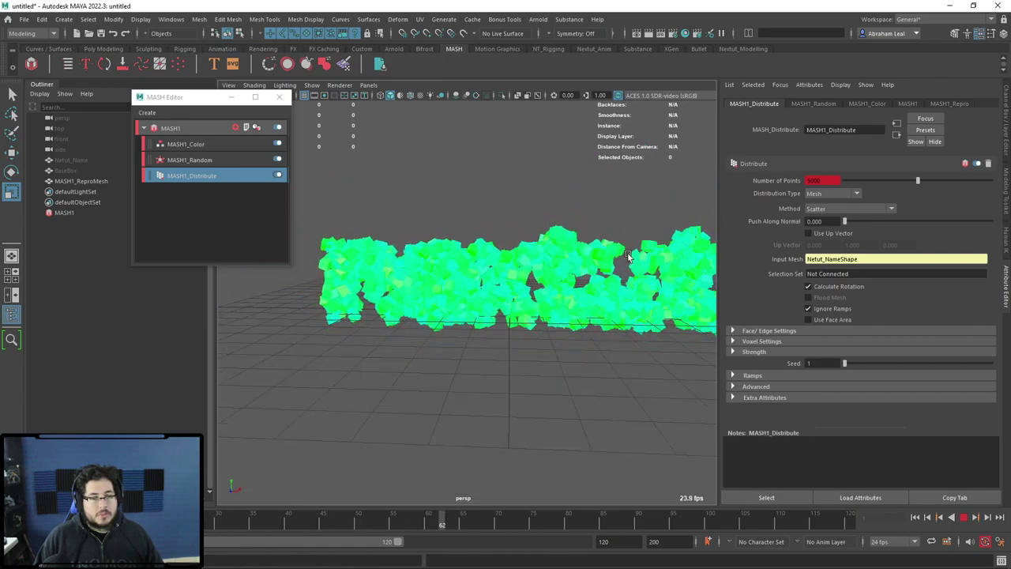
mouse_move(662, 352)
alt+middle_down()
mouse_move(450, 320)
mouse_move(627, 305)
alt+middle_up()
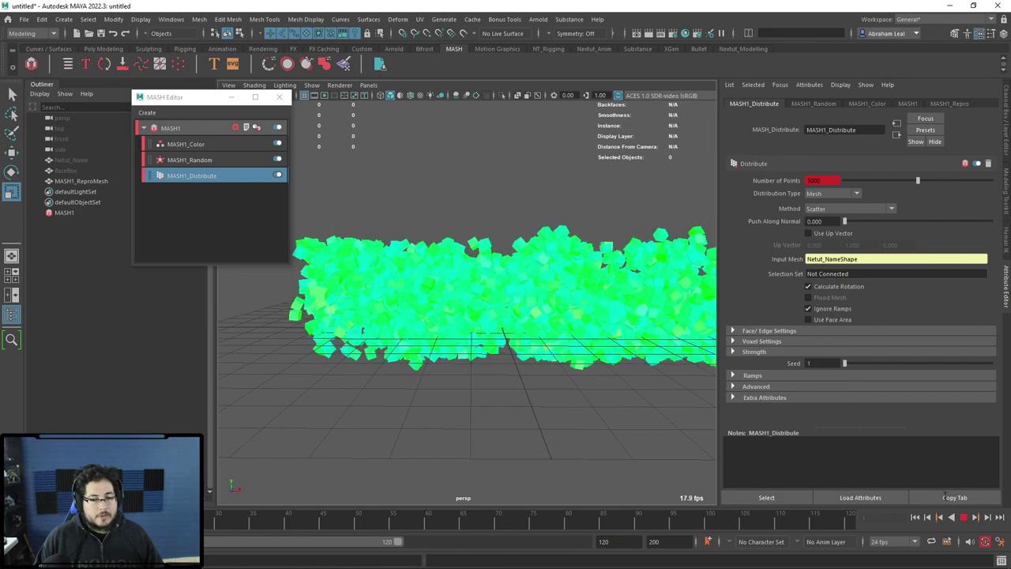
click(964, 517)
click(915, 516)
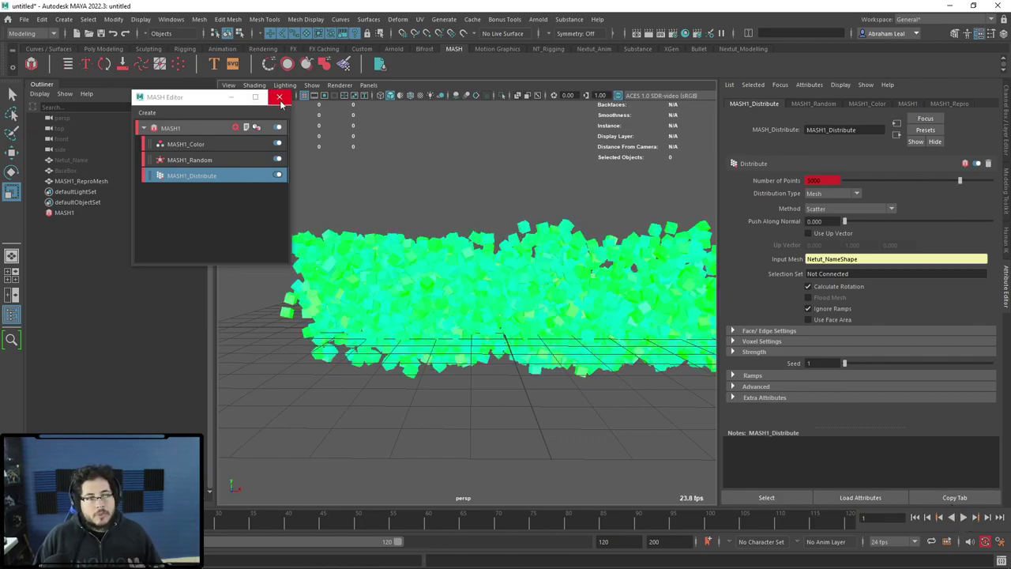
Create a new camera from the Rendering shelf and look through it.
click(262, 49)
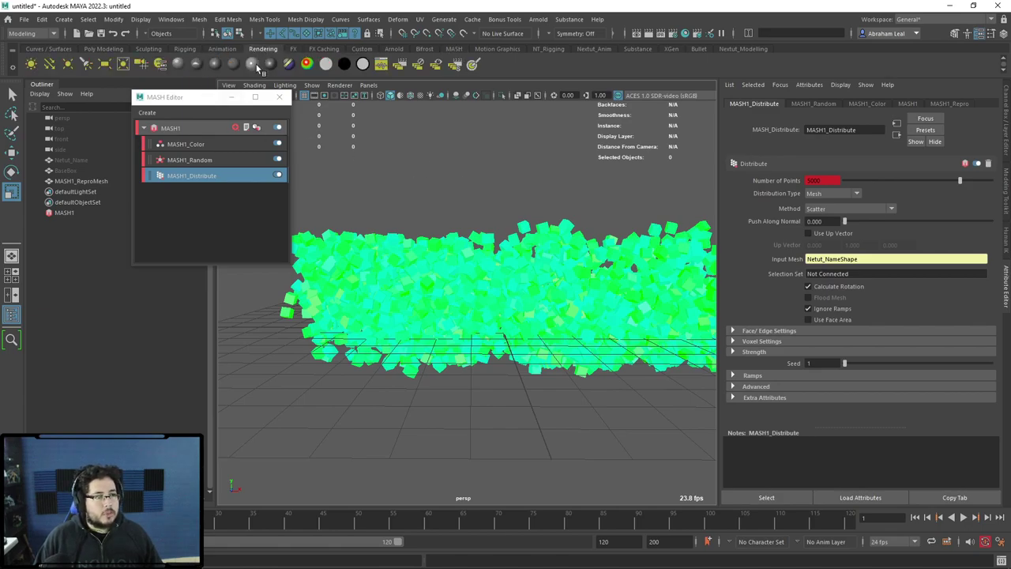
click(143, 64)
click(368, 84)
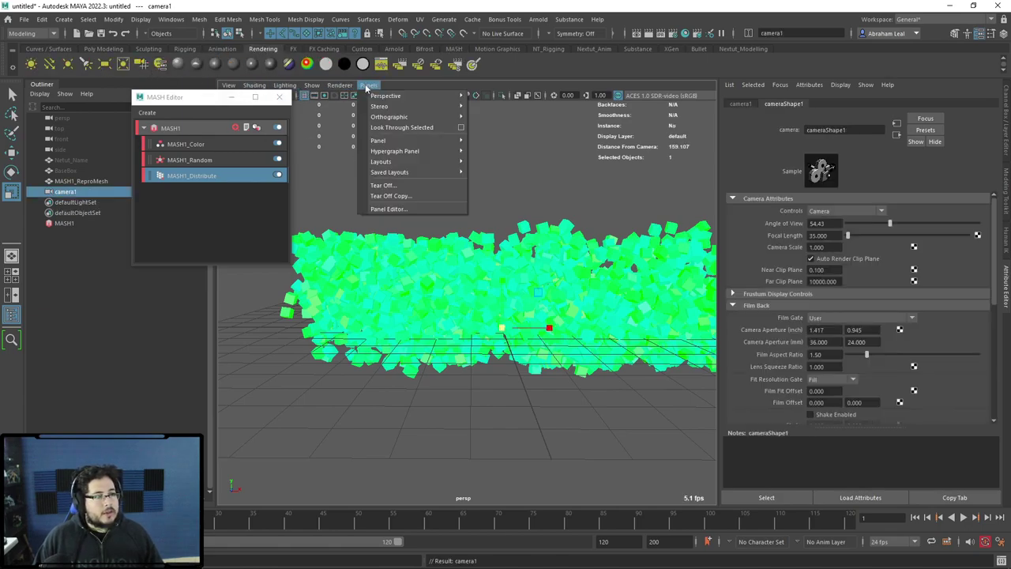
click(413, 129)
Dolly camera1 toward the cubes, close the MASH Editor, and show the 960 x 540 resolution gate.
mouse_move(502, 331)
alt+mouse_down()
mouse_move(387, 320)
mouse_move(378, 345)
alt+mouse_up()
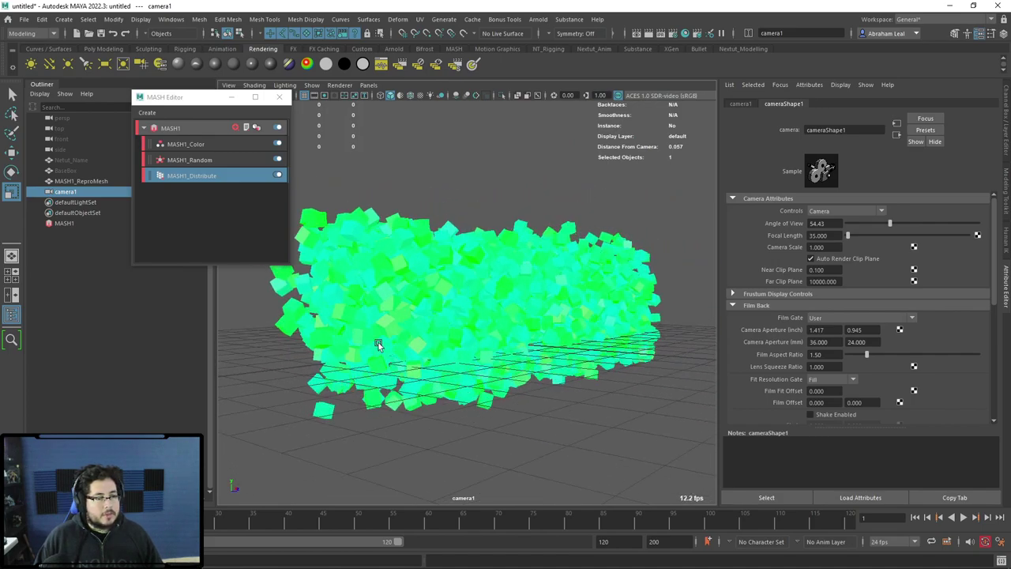
alt+right_drag(377, 345, 465, 382)
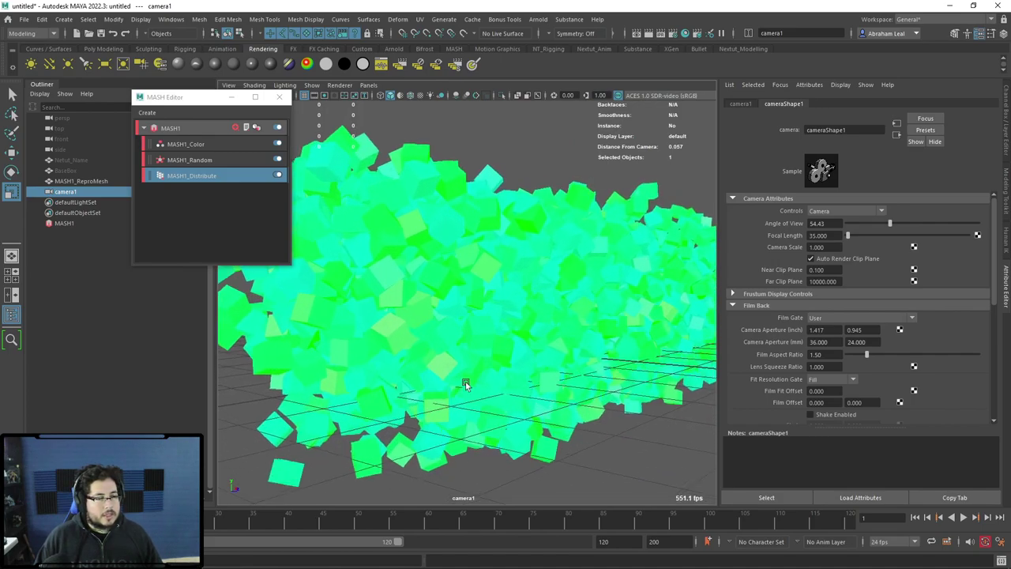
click(230, 97)
click(324, 96)
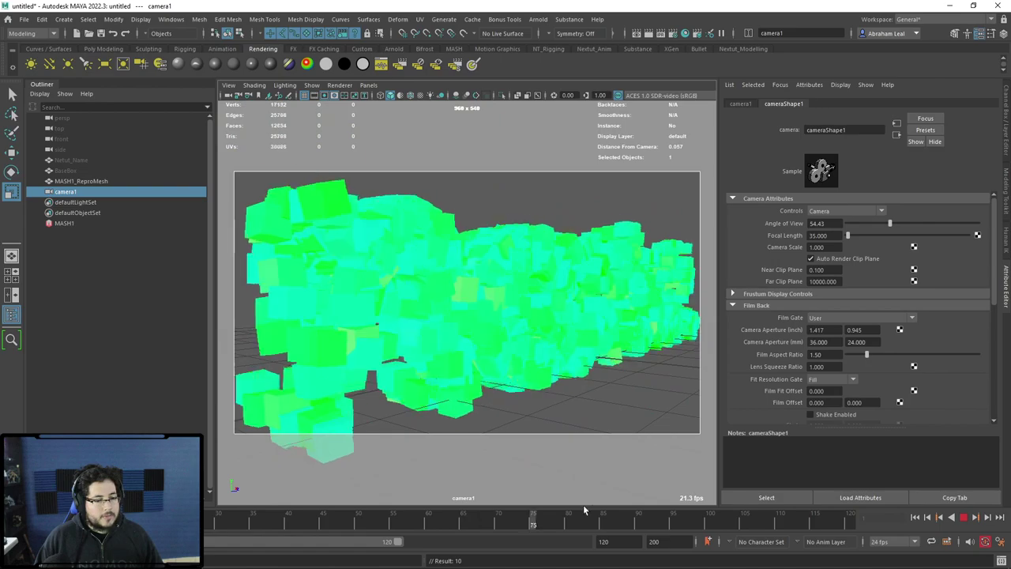
At frame 90, dolly and track camera1 so the nextut text fits the gate.
click(639, 515)
alt+right_drag(559, 408, 413, 375)
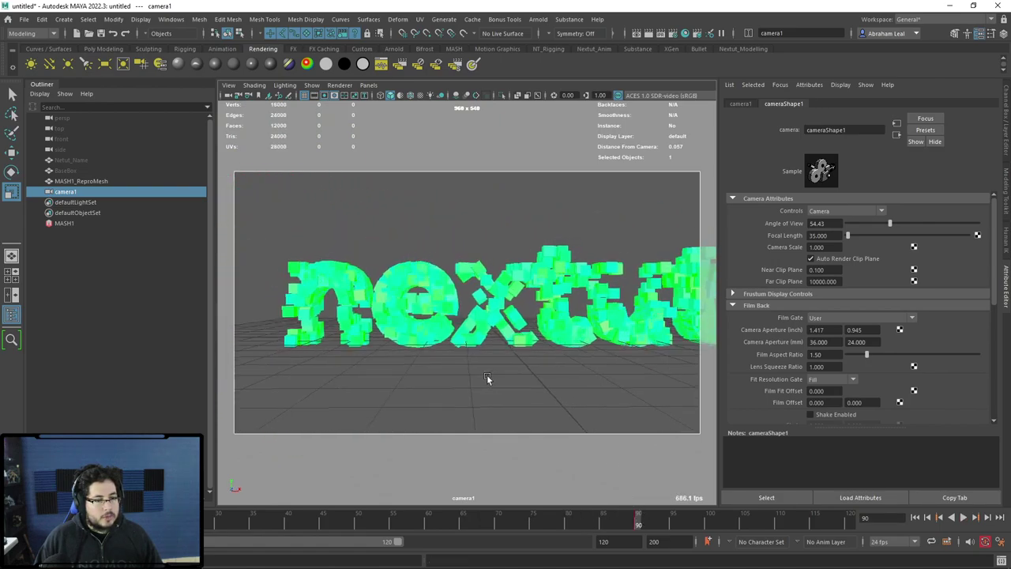
alt+middle_drag(414, 370, 445, 376)
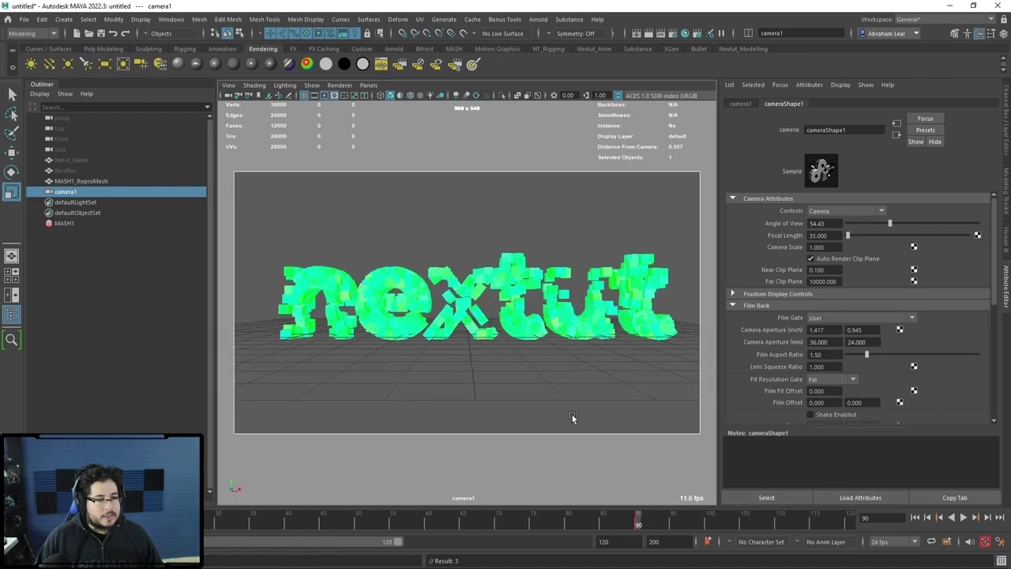
Rewind and play the animation to review the cube reveal.
click(915, 516)
click(963, 517)
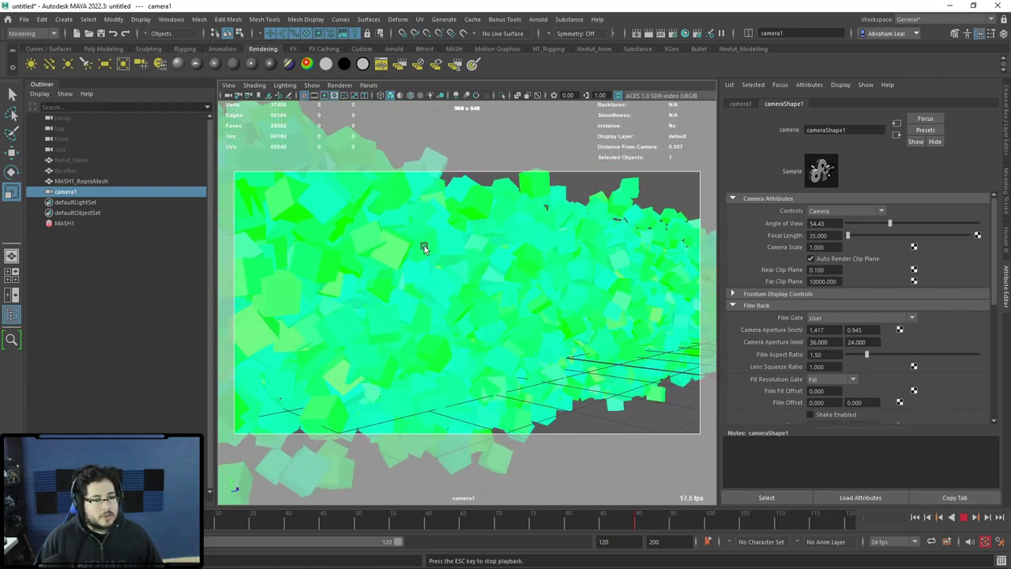
click(929, 518)
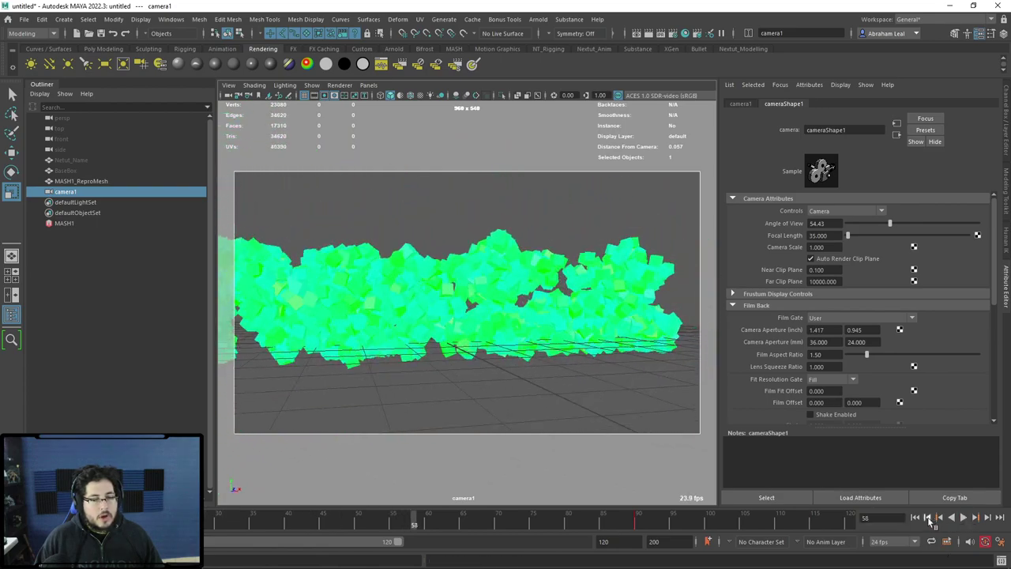
click(916, 517)
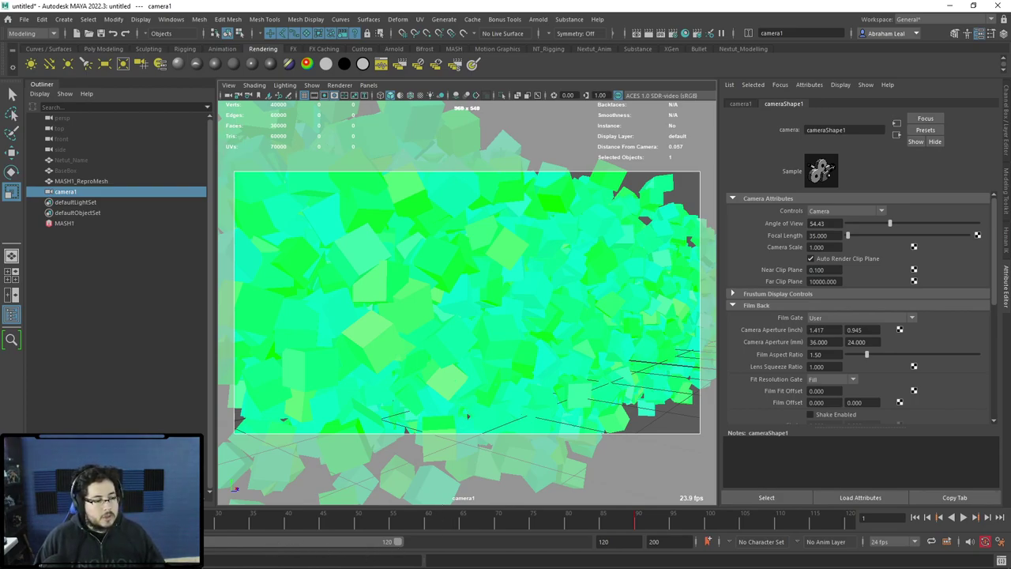
key(alt+v)
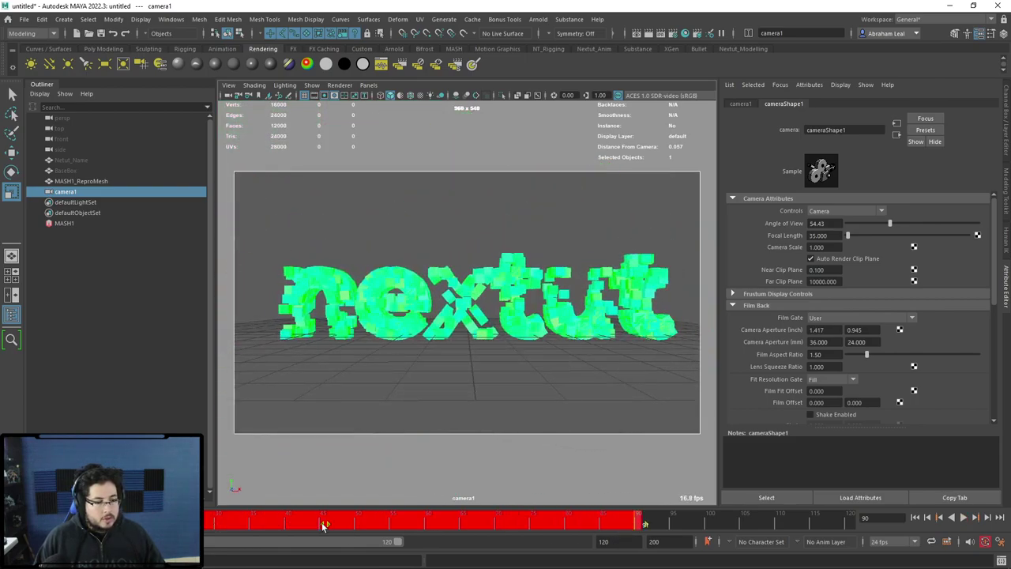
Play the animation, then extend the visible timeline range past frame 120.
key(alt+v)
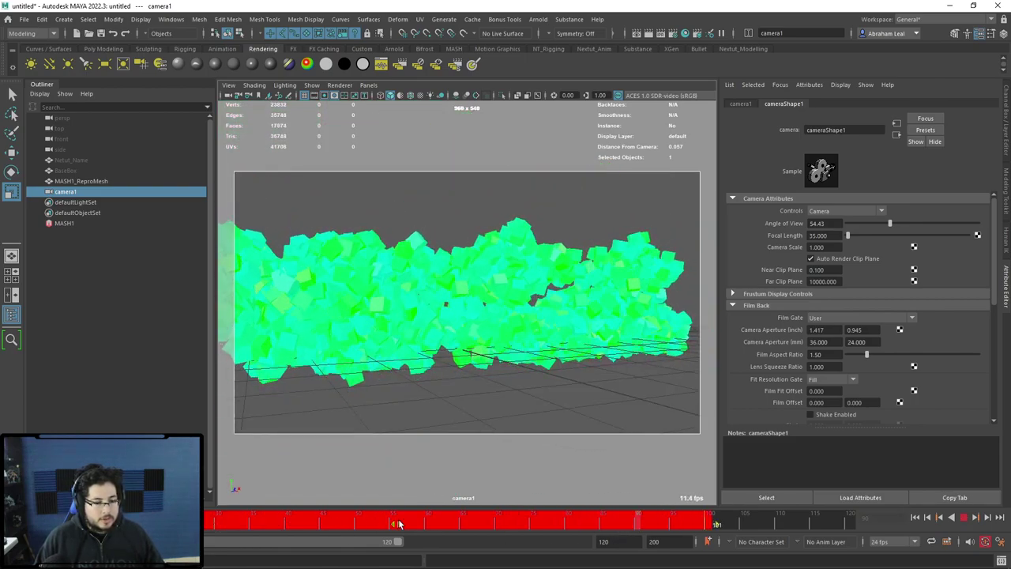
click(398, 524)
drag(715, 524, 705, 523)
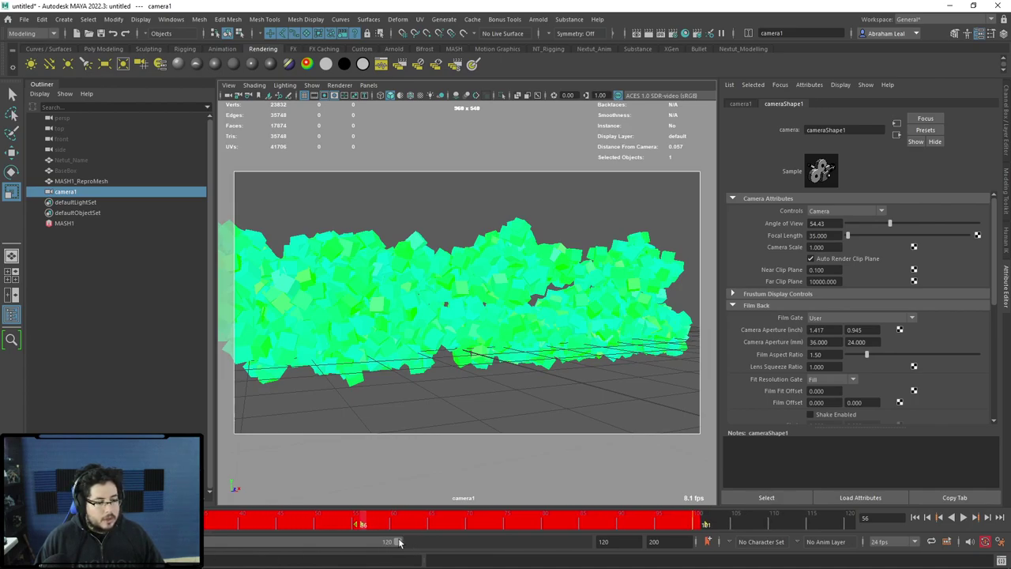
drag(399, 541, 424, 543)
click(303, 523)
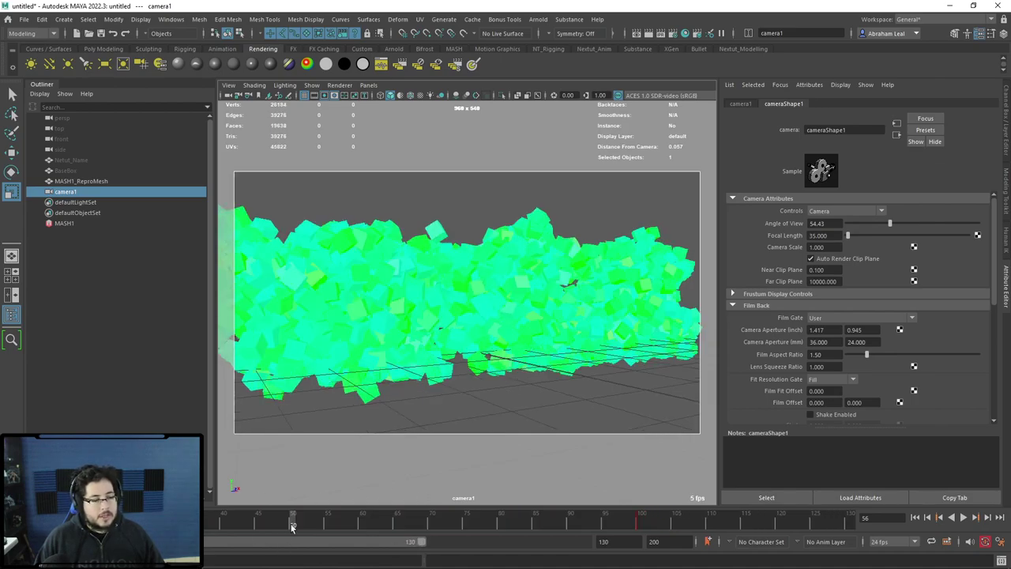
click(963, 517)
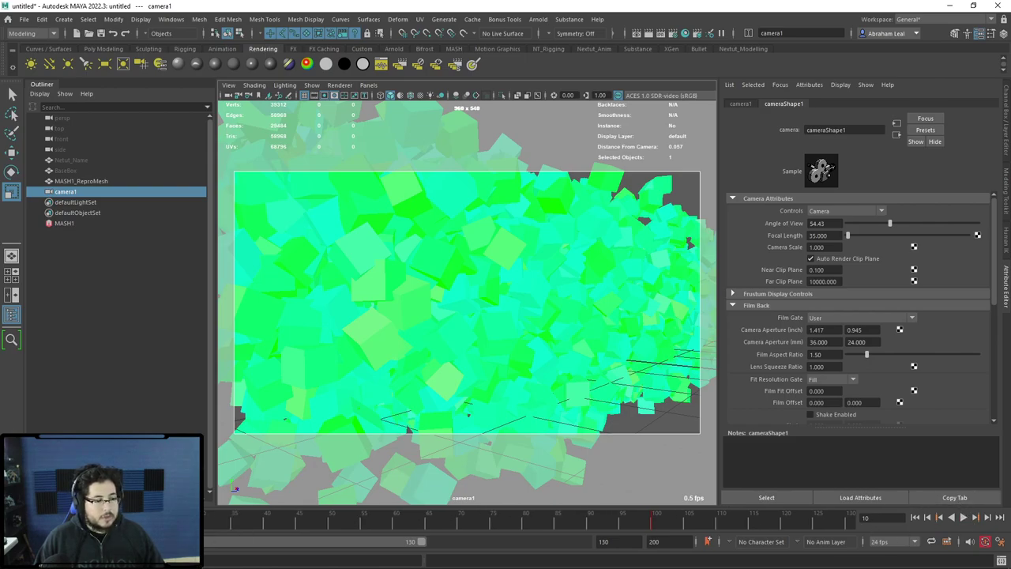
Play the animation again and stop it at frame 68.
click(963, 517)
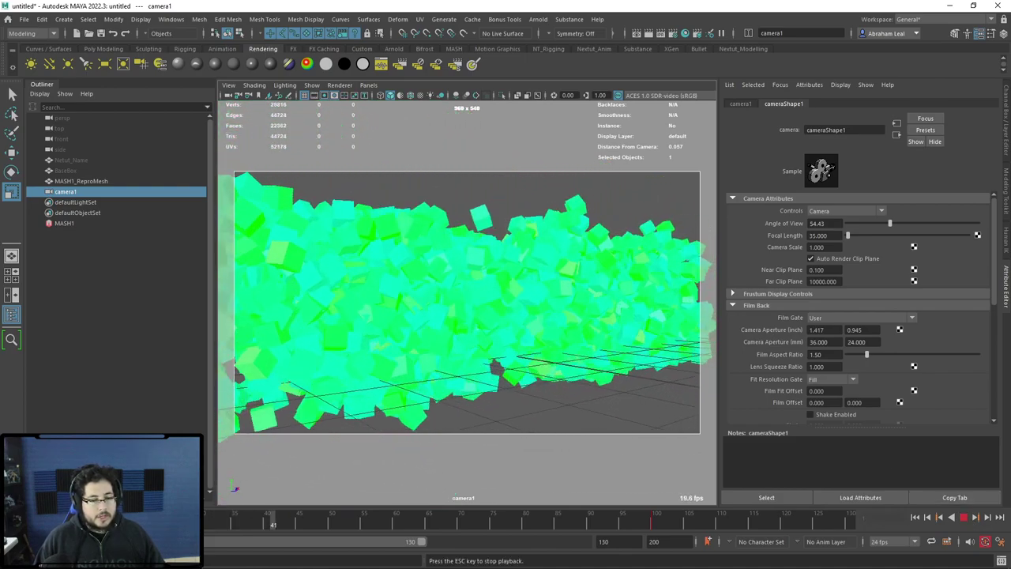
key(Escape)
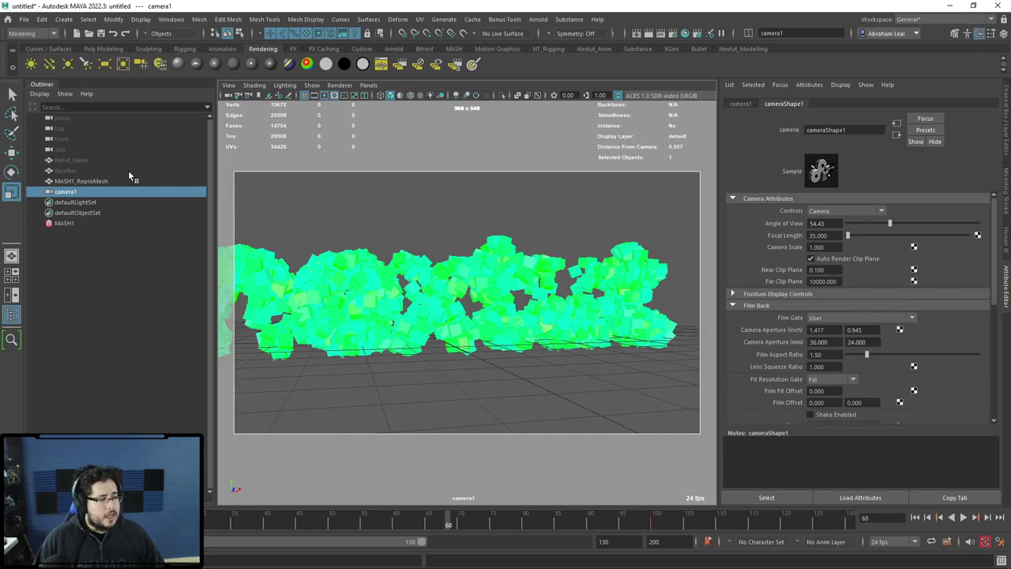
click(172, 19)
mouse_move(198, 94)
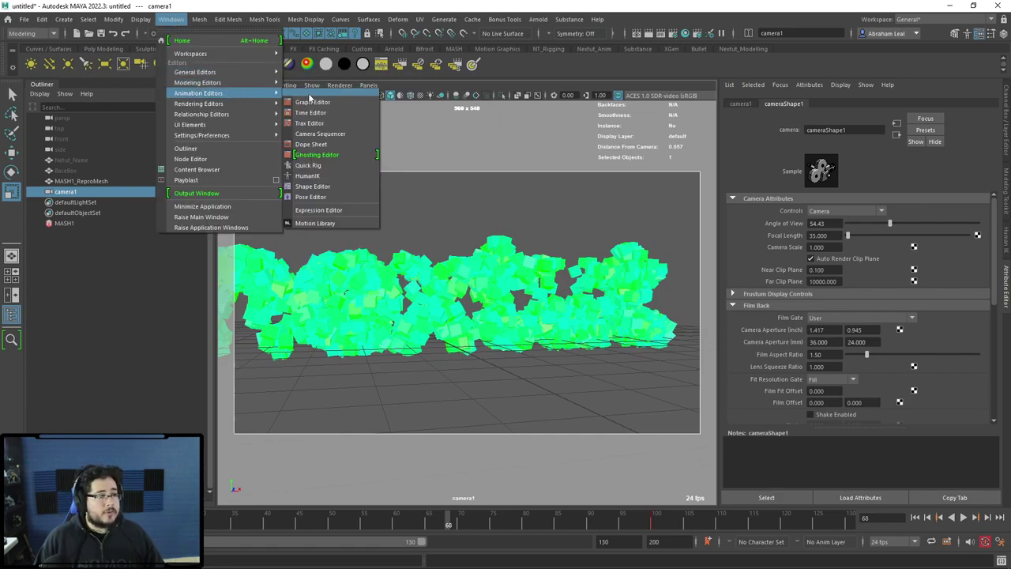
click(313, 102)
mouse_move(198, 277)
alt+right_down()
mouse_move(329, 321)
mouse_move(266, 277)
mouse_move(262, 287)
mouse_move(235, 153)
alt+right_up()
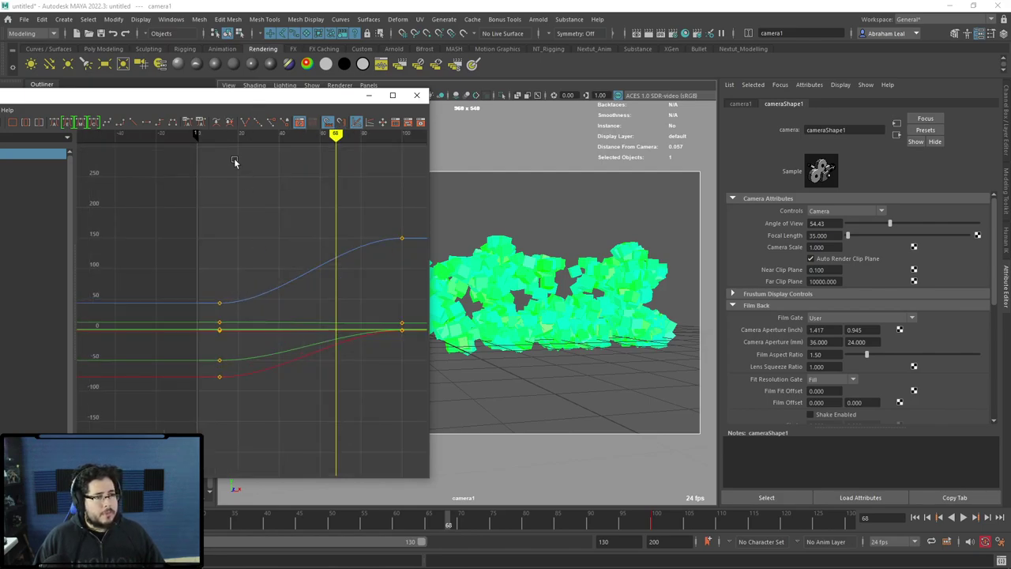
click(416, 95)
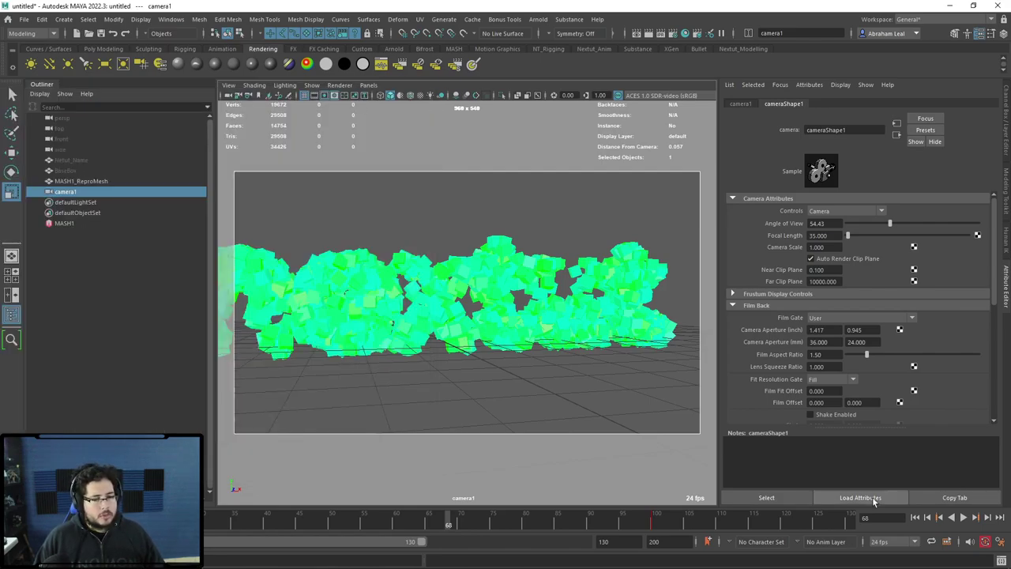
click(914, 517)
click(964, 516)
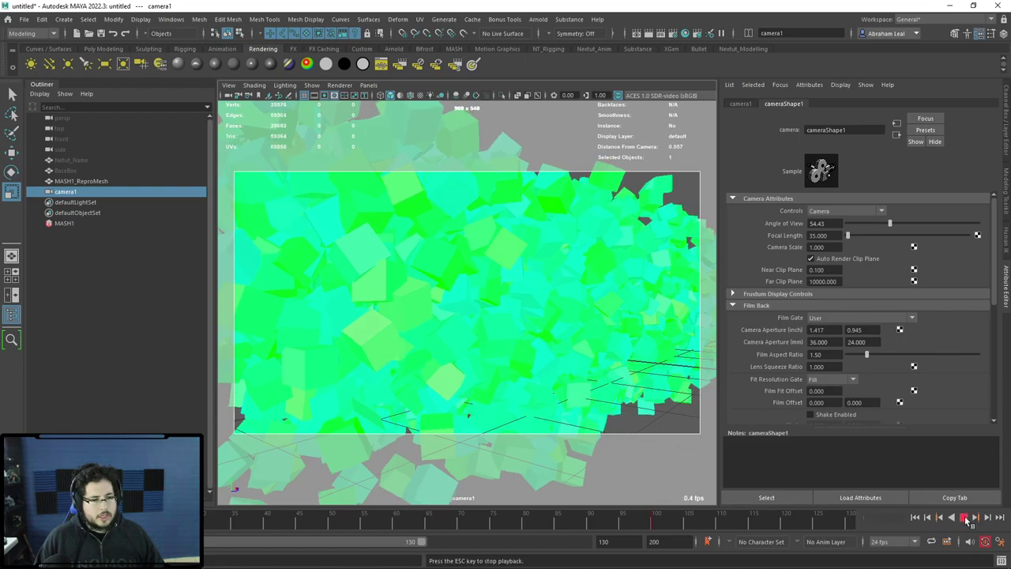
click(963, 516)
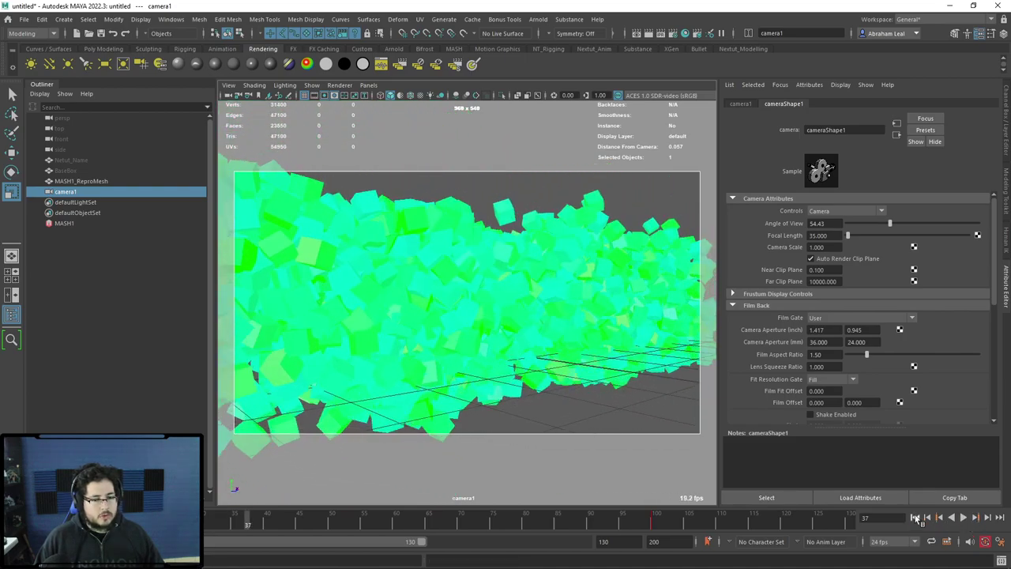
click(915, 517)
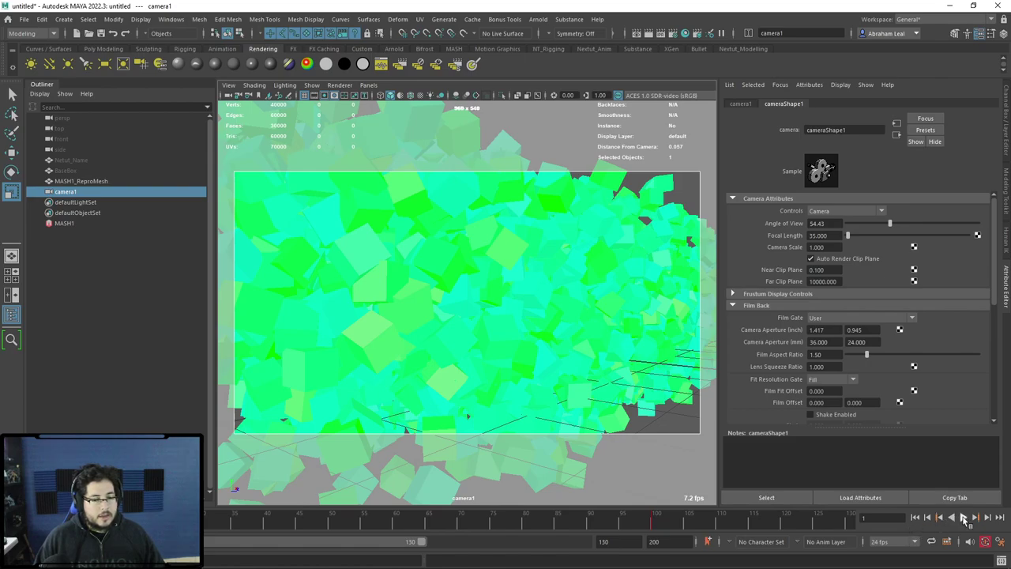
click(964, 516)
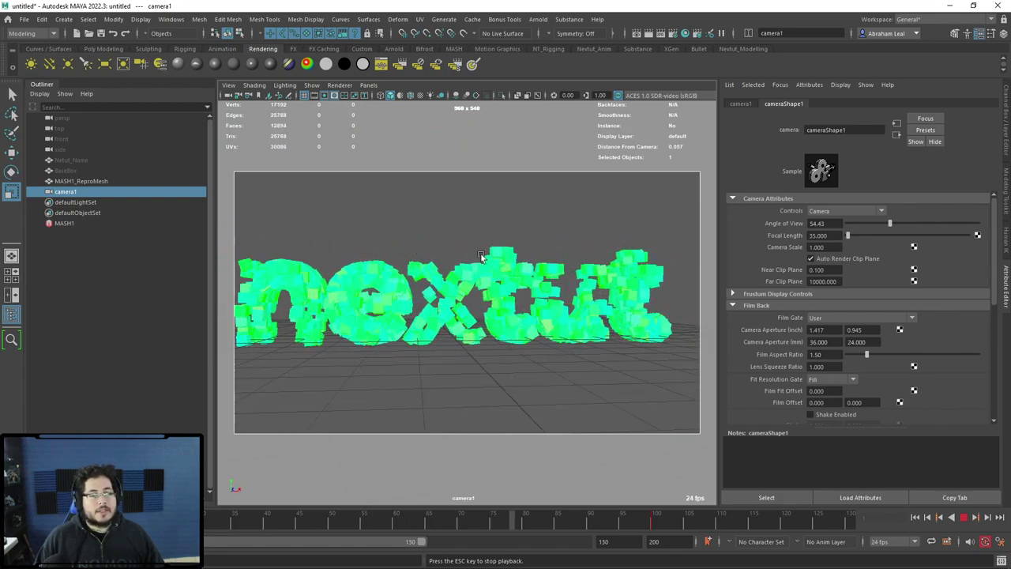
Deselect the camera and add an Arnold SkyDome Light to the scene.
click(963, 516)
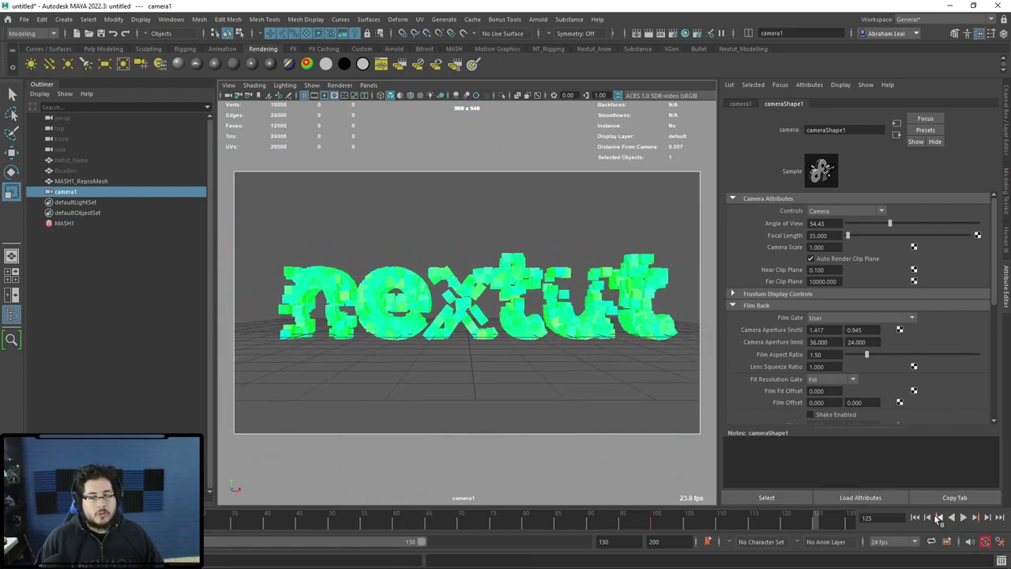
click(690, 316)
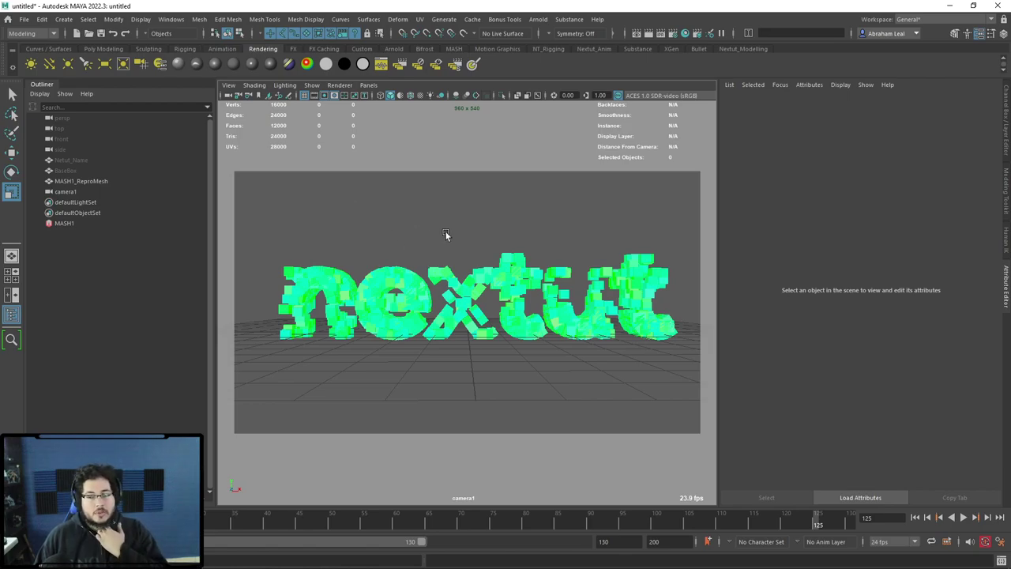
click(544, 19)
mouse_move(548, 74)
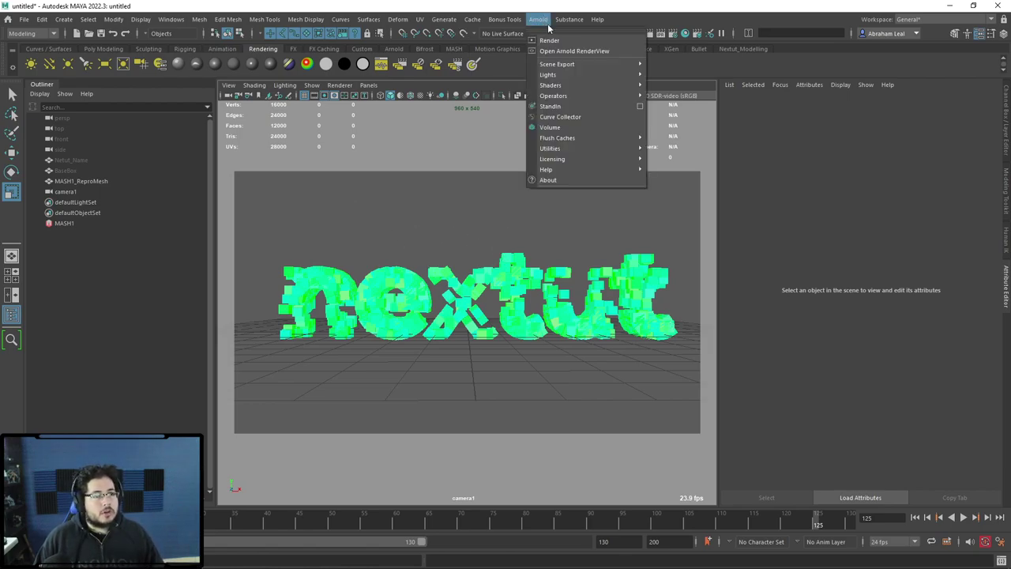
click(676, 85)
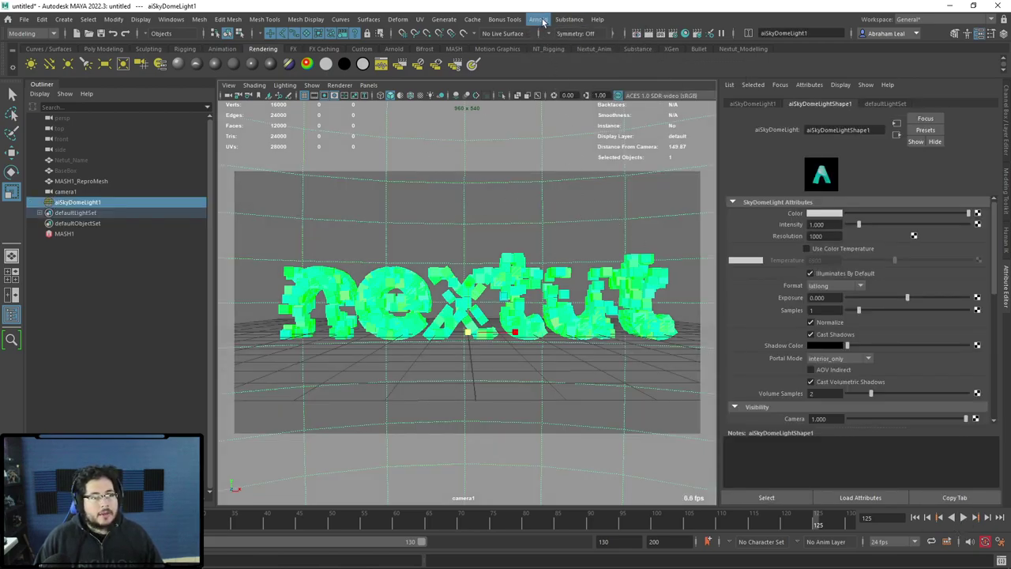
Save the scene as NextutAnim.ma.
key(ctrl+s)
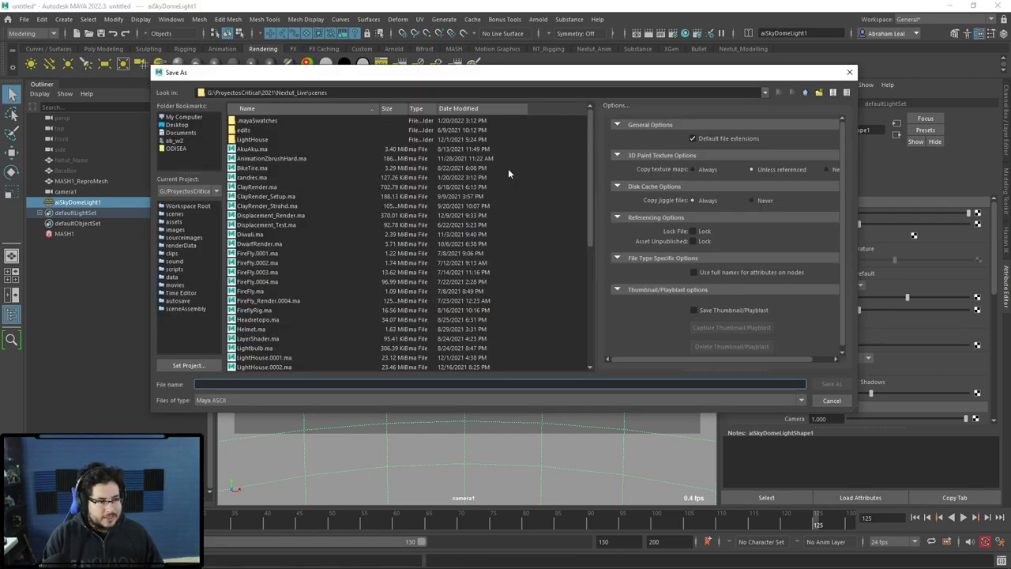
text(Nextut)
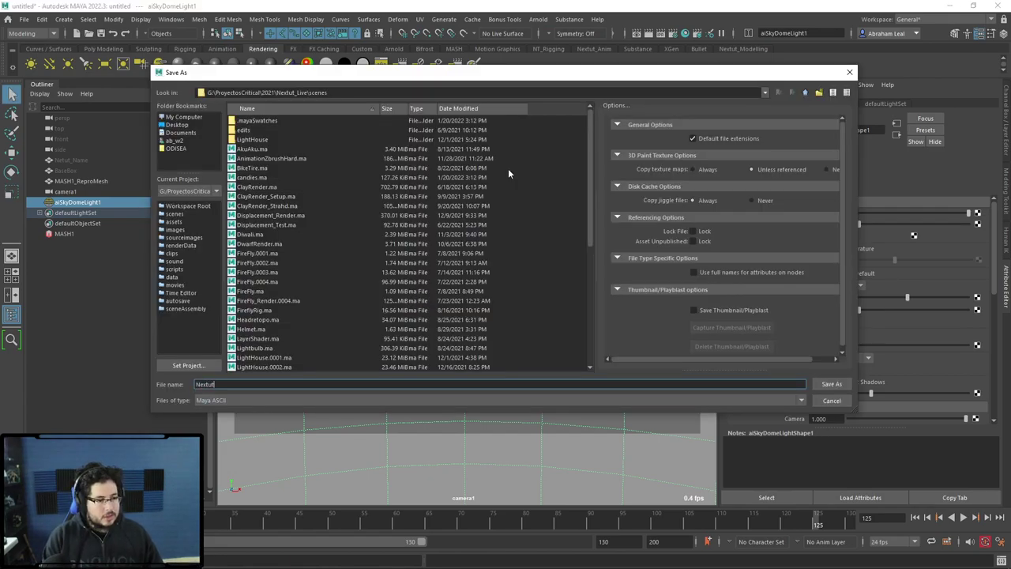
text(Anim)
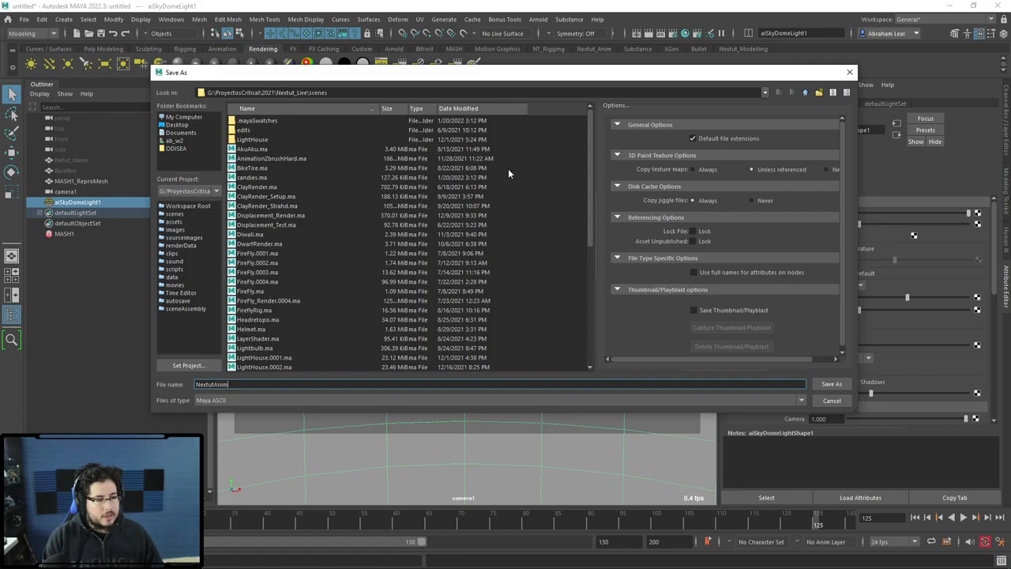
key(Return)
click(537, 19)
Render the scene in Arnold RenderView through cameraShape1 and inspect the image.
click(549, 39)
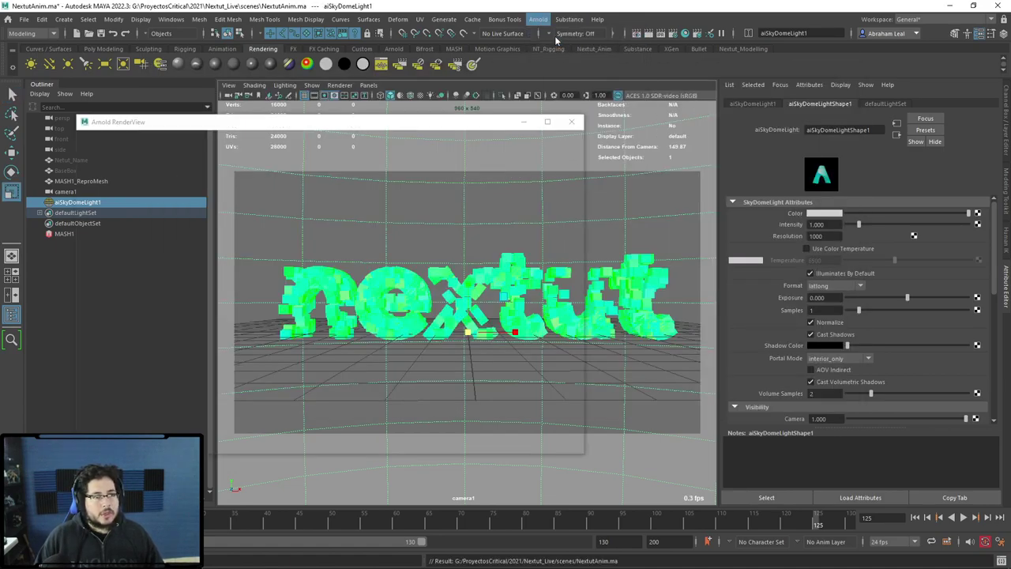
click(158, 149)
click(160, 165)
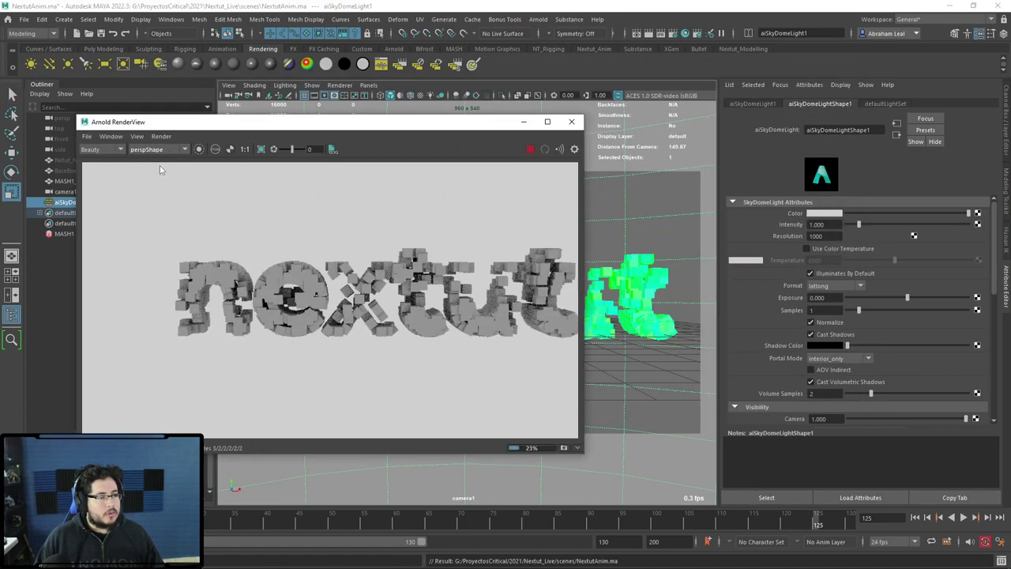
click(158, 149)
click(148, 158)
scroll(308, 251, up, 2)
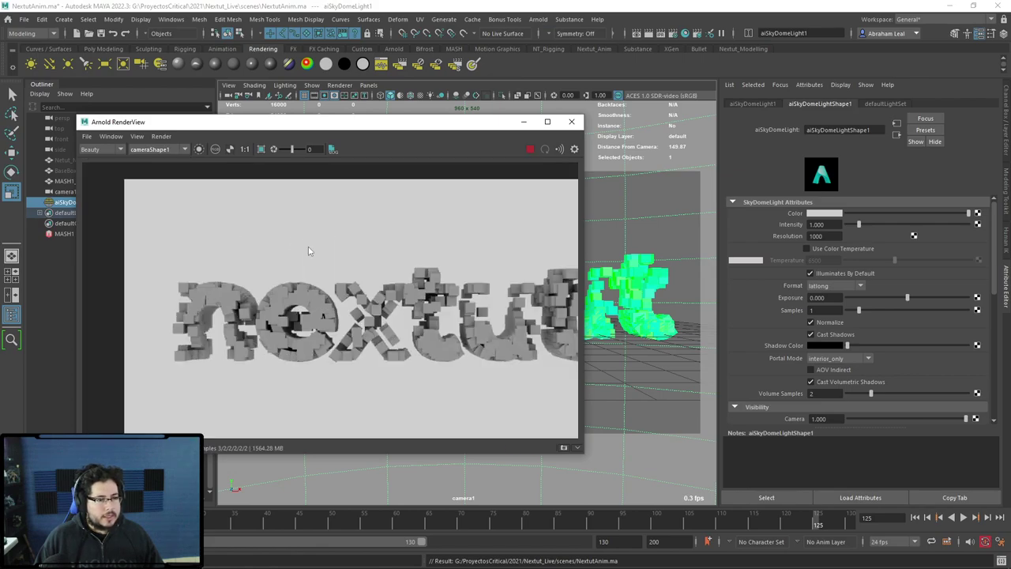
scroll(454, 251, down, 1)
scroll(391, 230, down, 1)
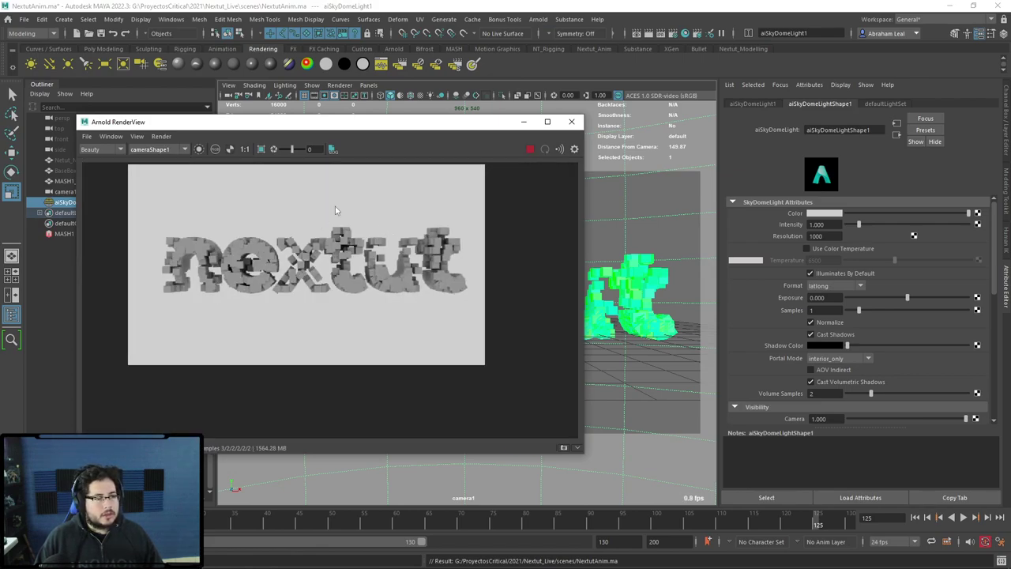
middle_drag(335, 210, 354, 224)
Minimize the render view and open MASH1_ReproMesh's network in the MASH Editor.
click(523, 122)
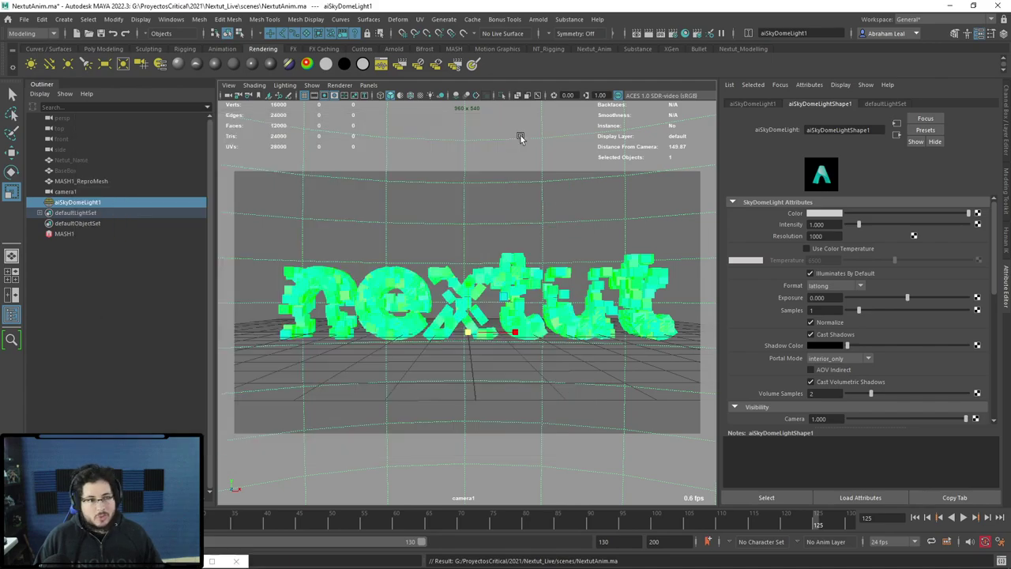
click(90, 181)
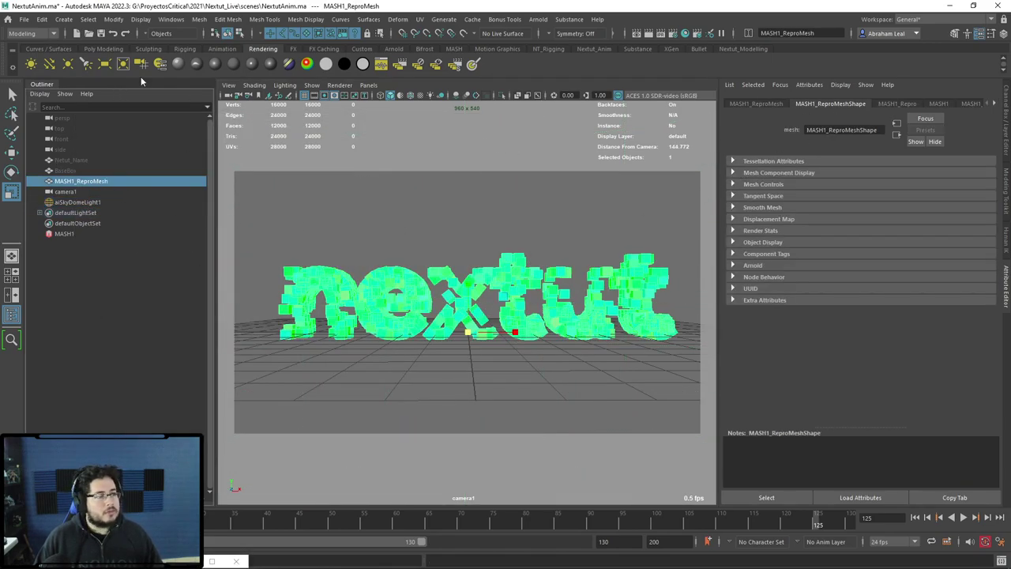
click(453, 49)
Assign a new aiStandardSurface material to MASH1_ReproMesh.
click(68, 63)
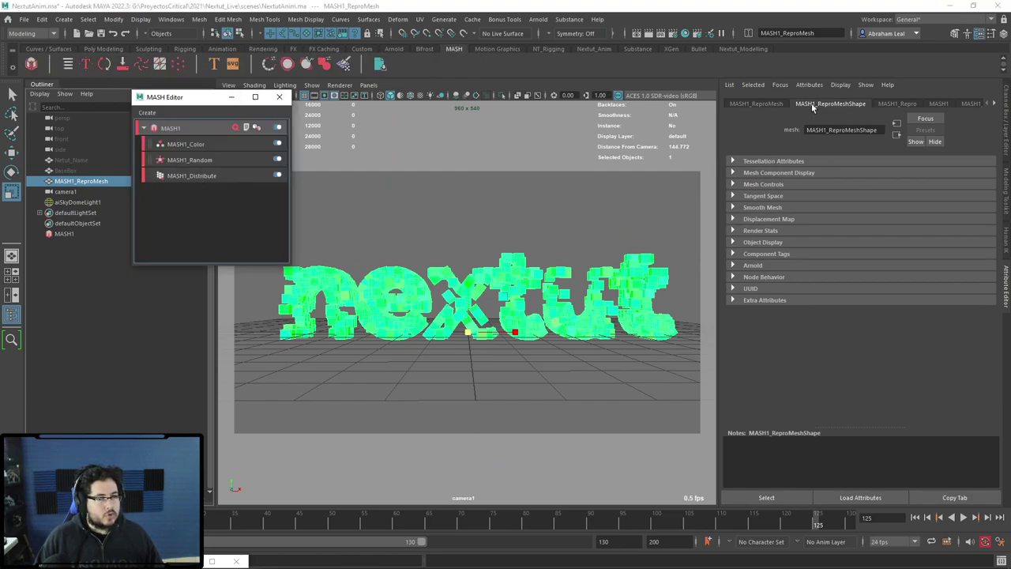
click(899, 103)
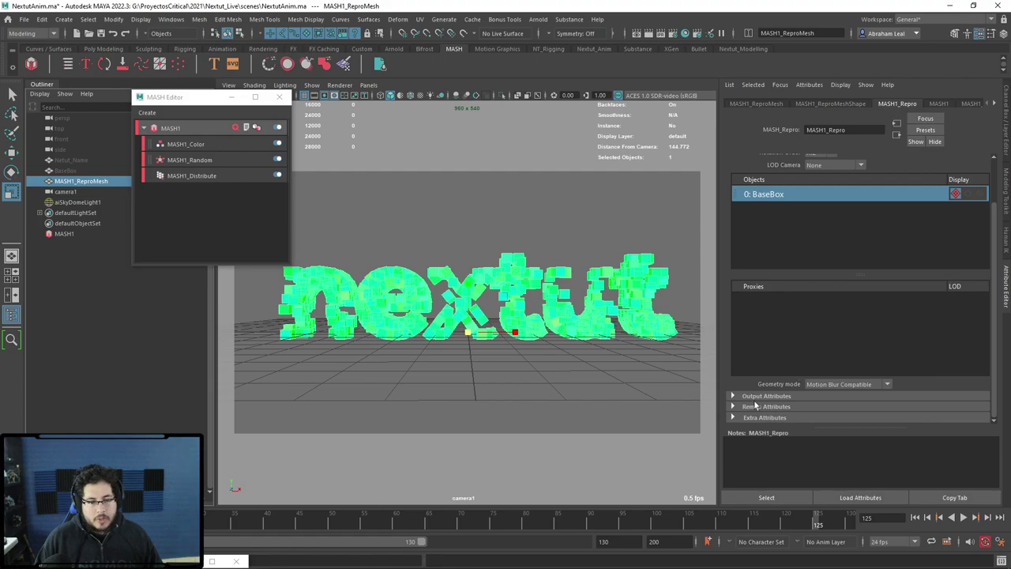
click(733, 395)
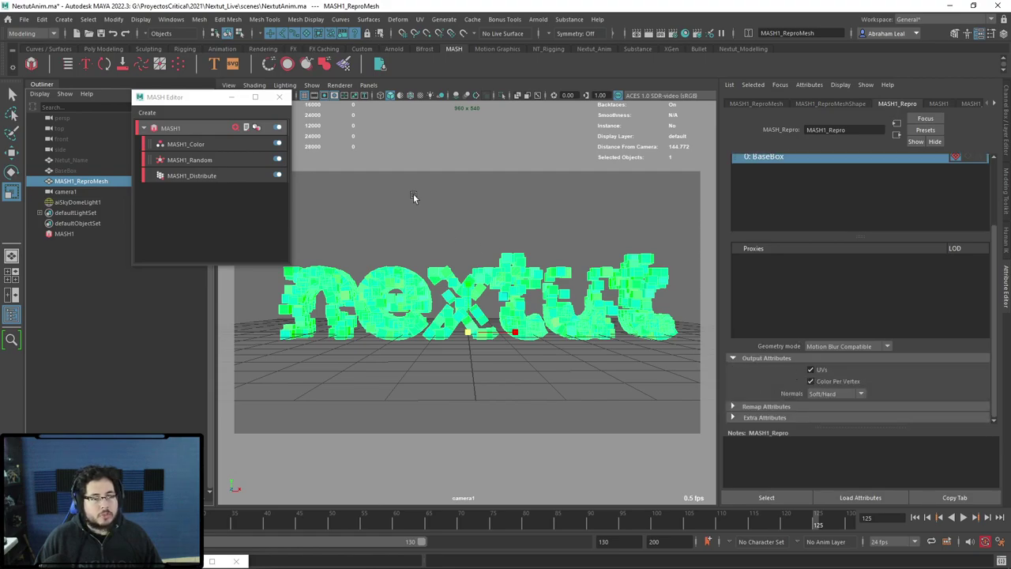
right_click(518, 276)
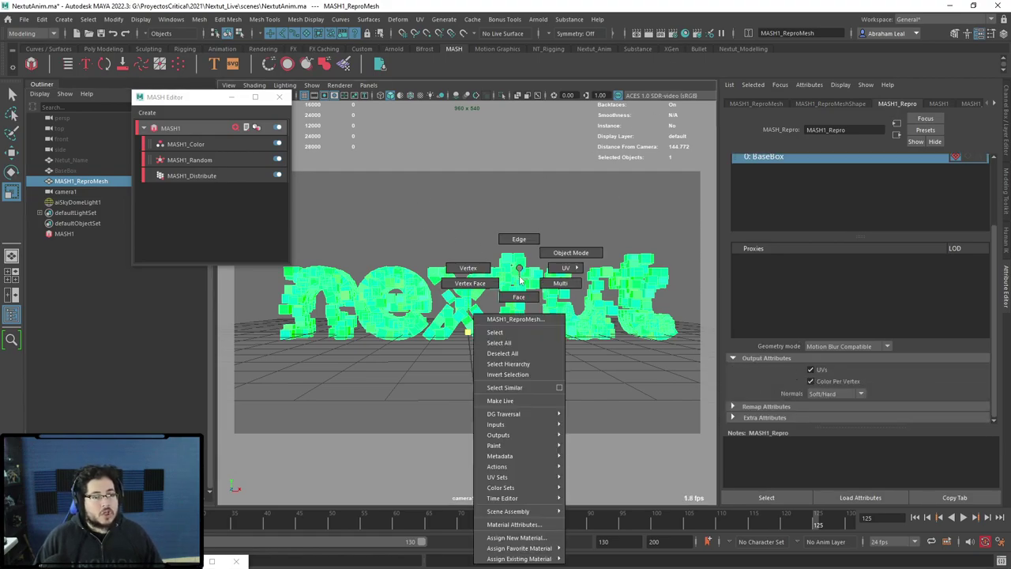
click(516, 537)
click(345, 189)
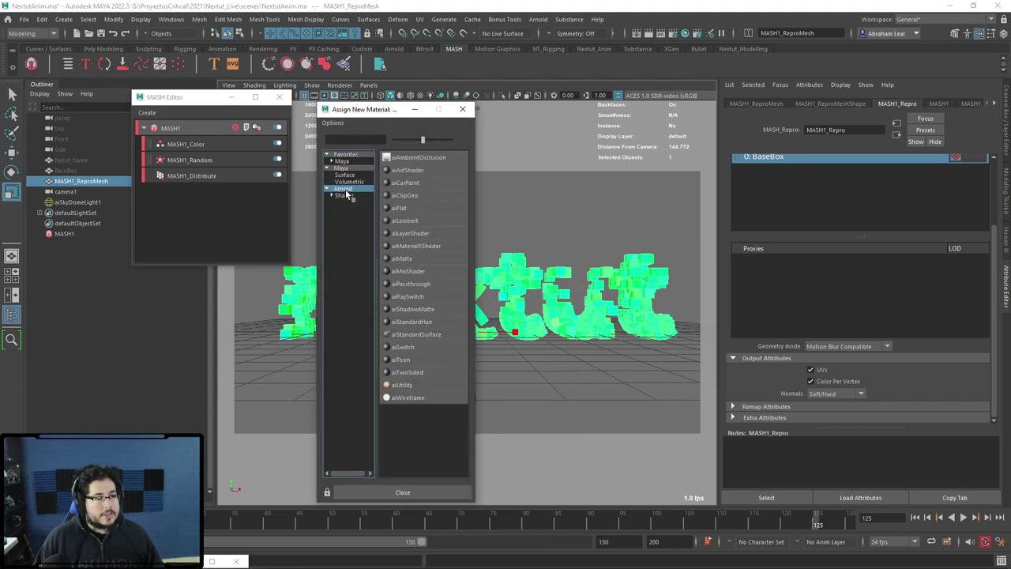
click(416, 334)
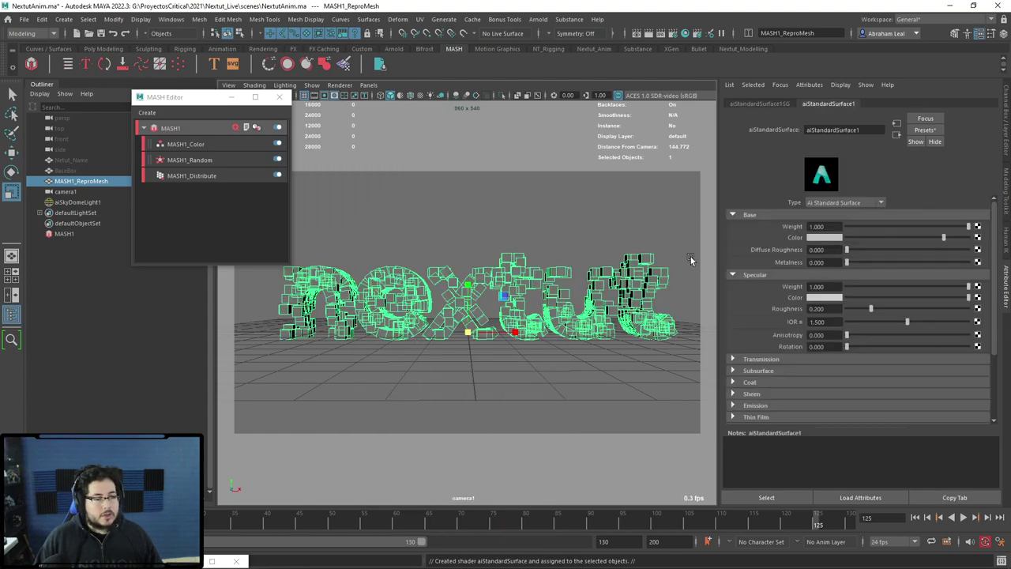
Connect a new aiUserDataColor node to the shader's base colour.
click(976, 237)
text(ai)
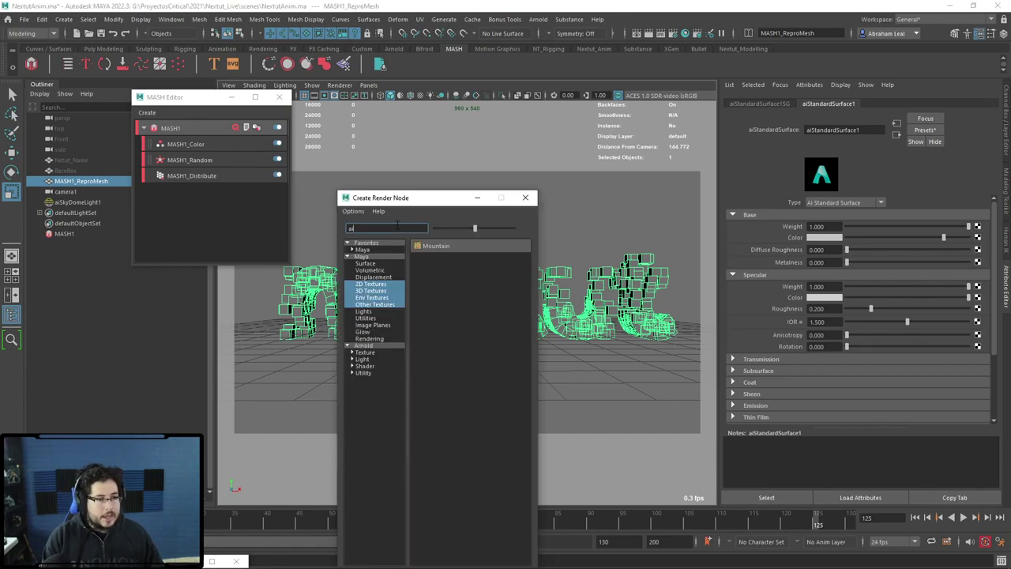
click(376, 345)
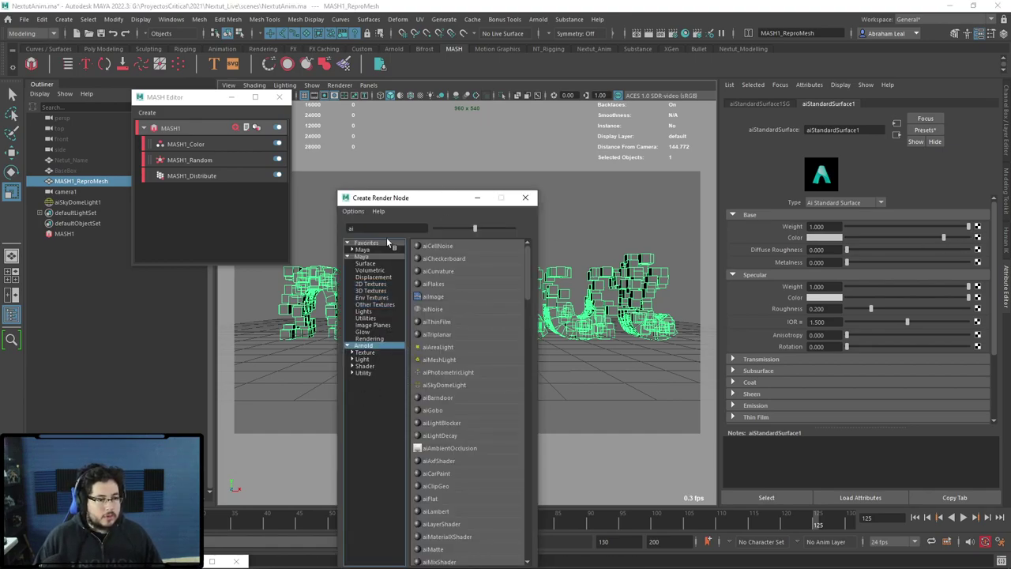
text(user)
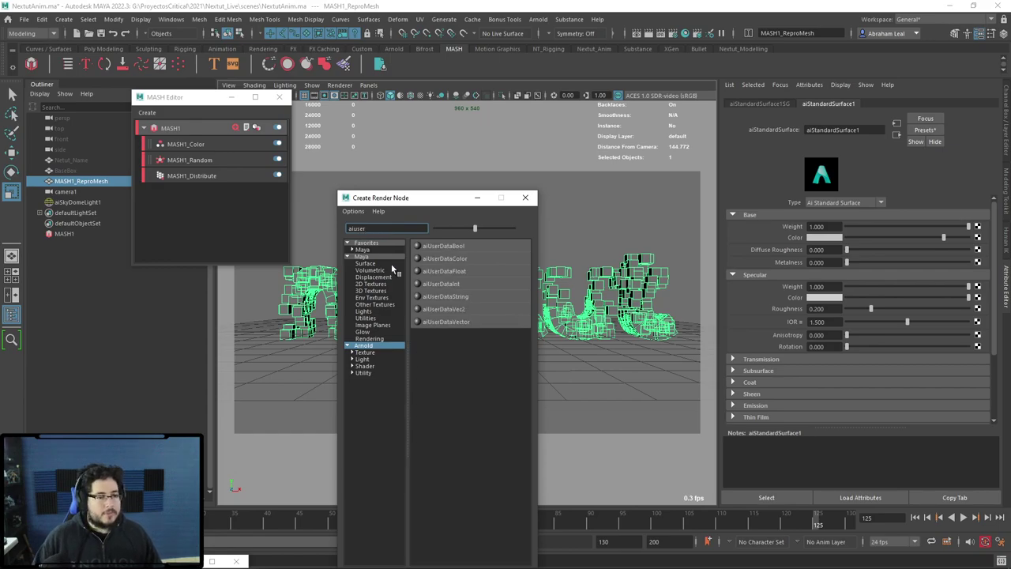
click(444, 258)
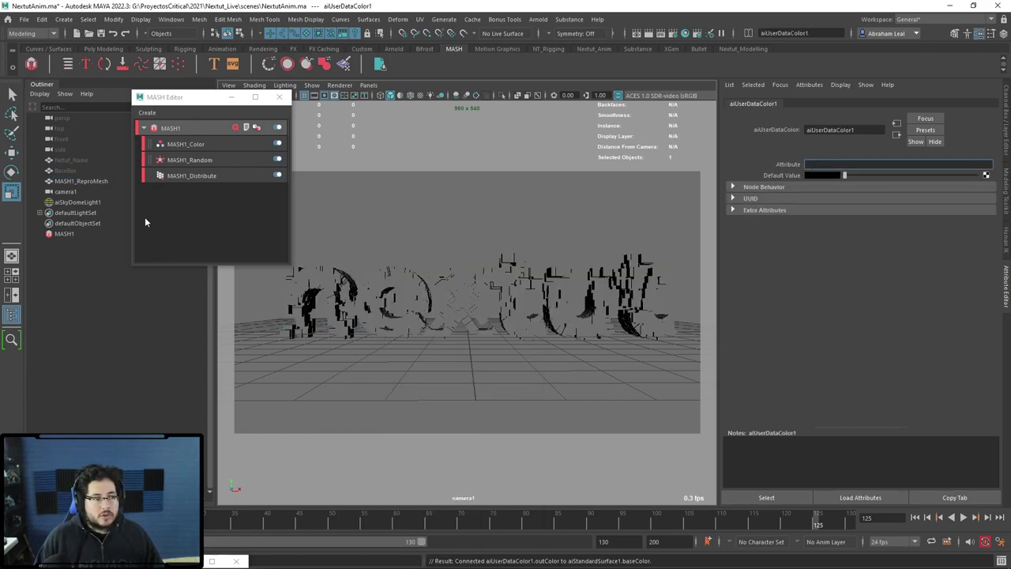
Copy 'colorSet' from MASH1_Color and enter it as aiUserDataColor1's Attribute.
click(218, 150)
double_click(833, 206)
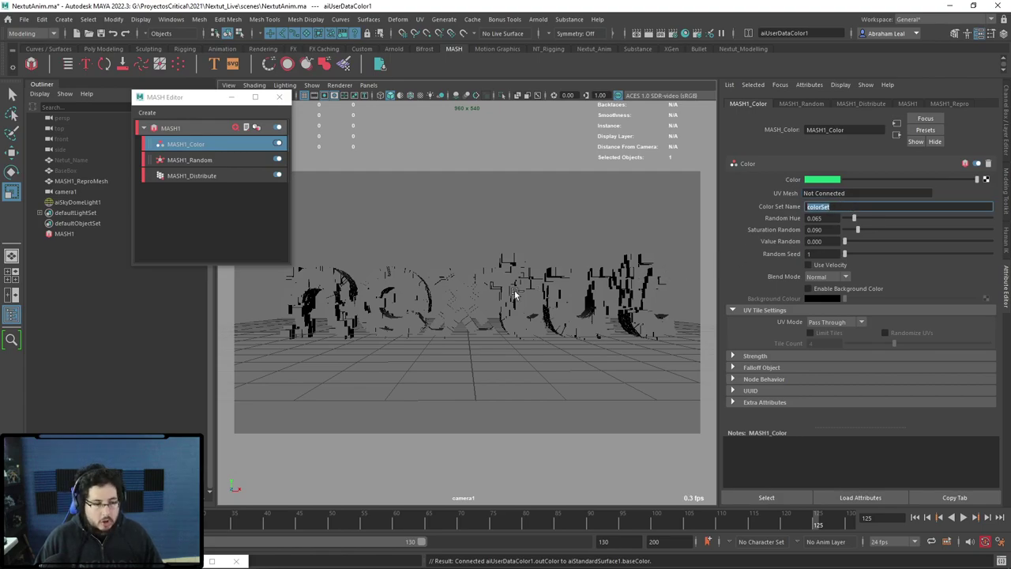
click(406, 293)
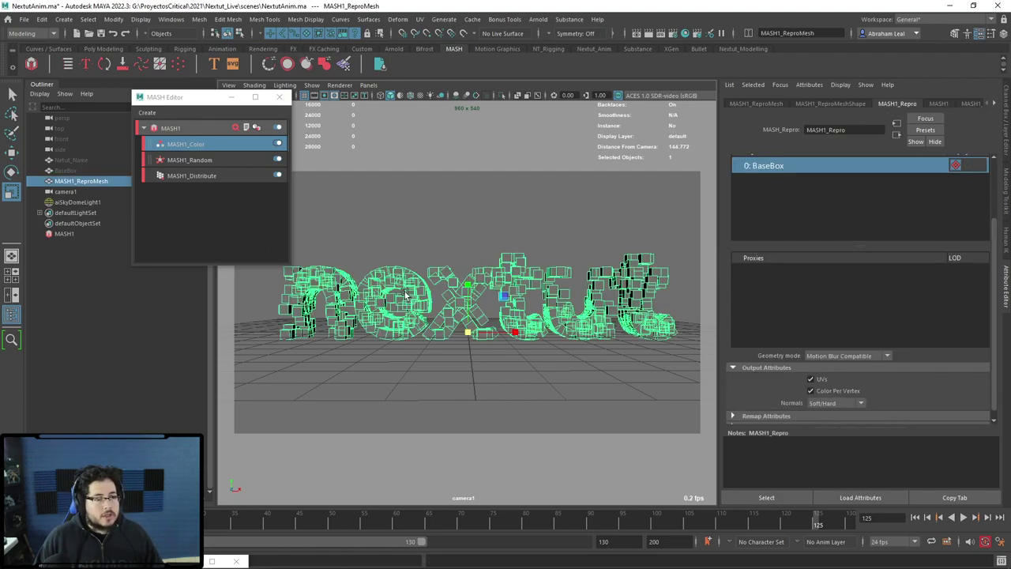
click(984, 104)
click(941, 106)
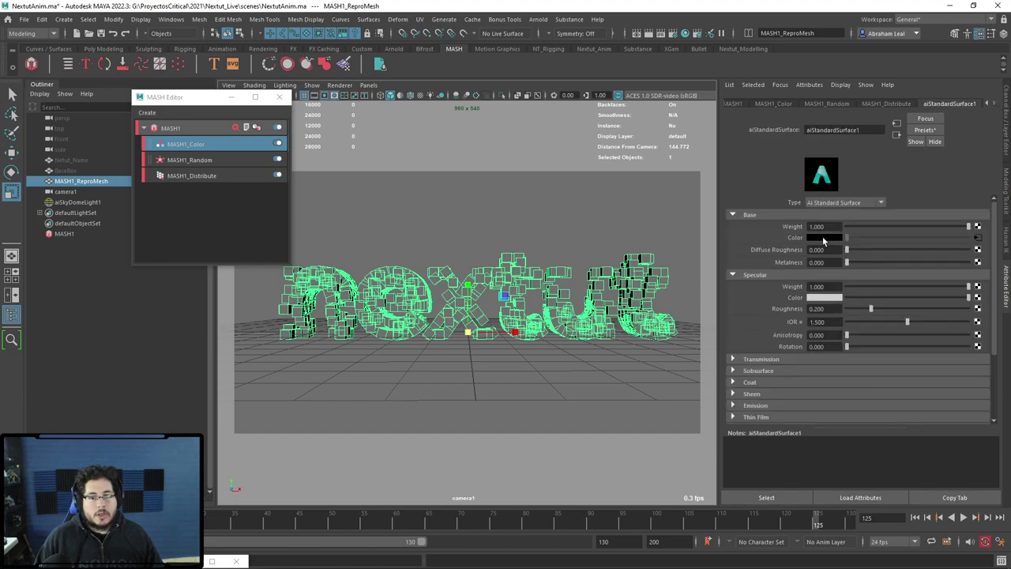
click(978, 238)
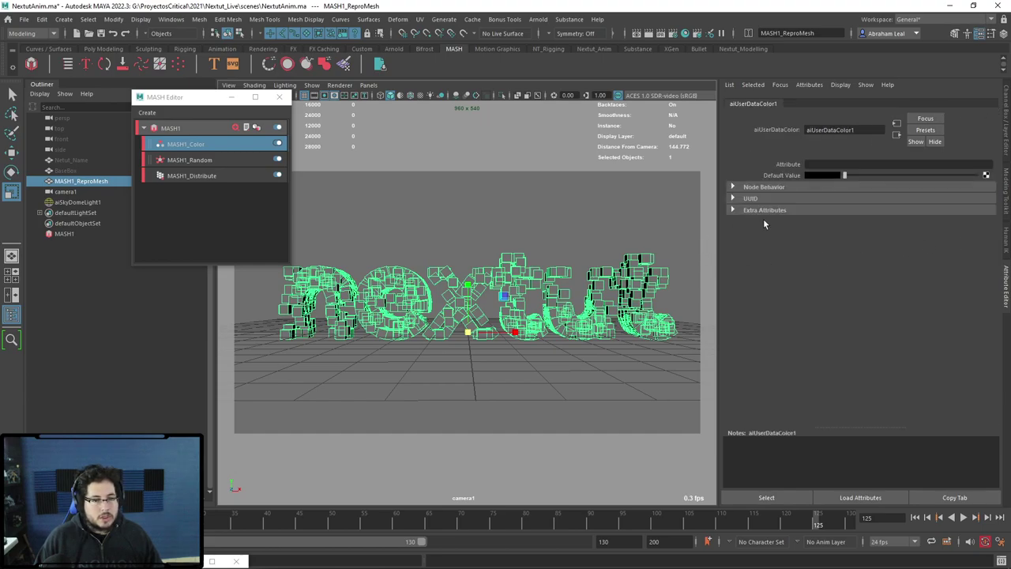
click(860, 164)
text(colorSet)
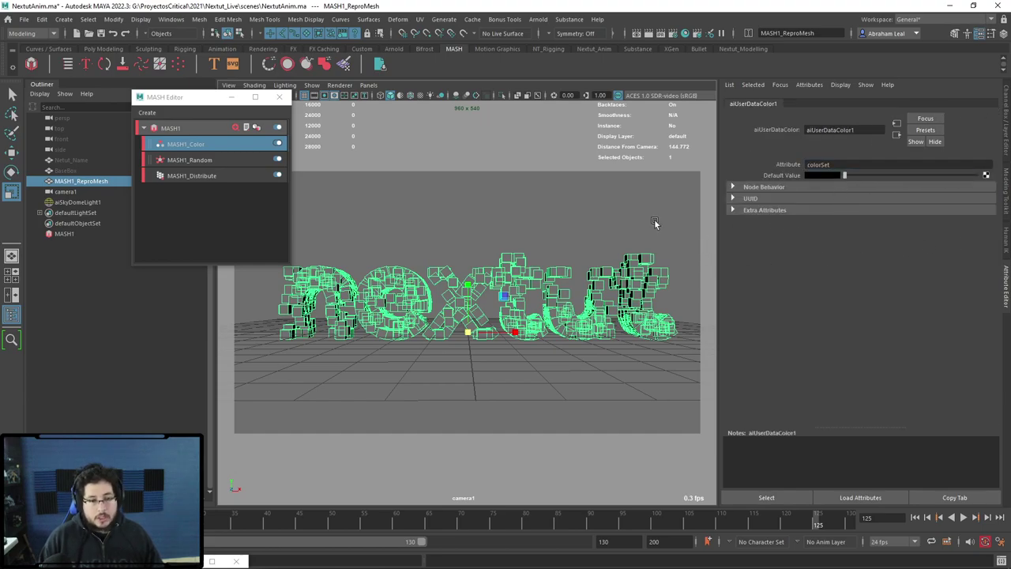
Start an Arnold RenderView preview of the nextut cubes and frame the image.
click(421, 282)
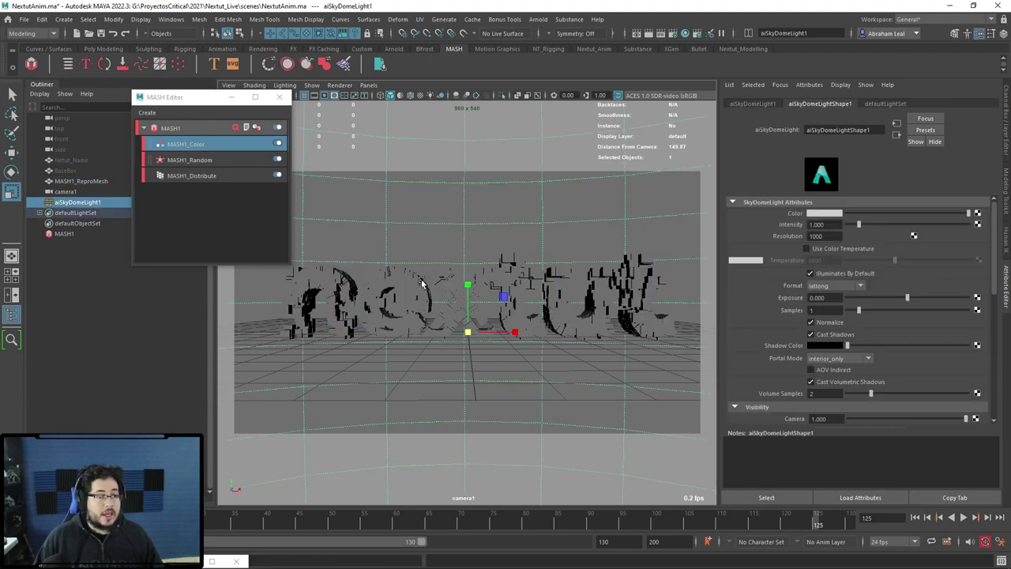
click(548, 33)
click(551, 39)
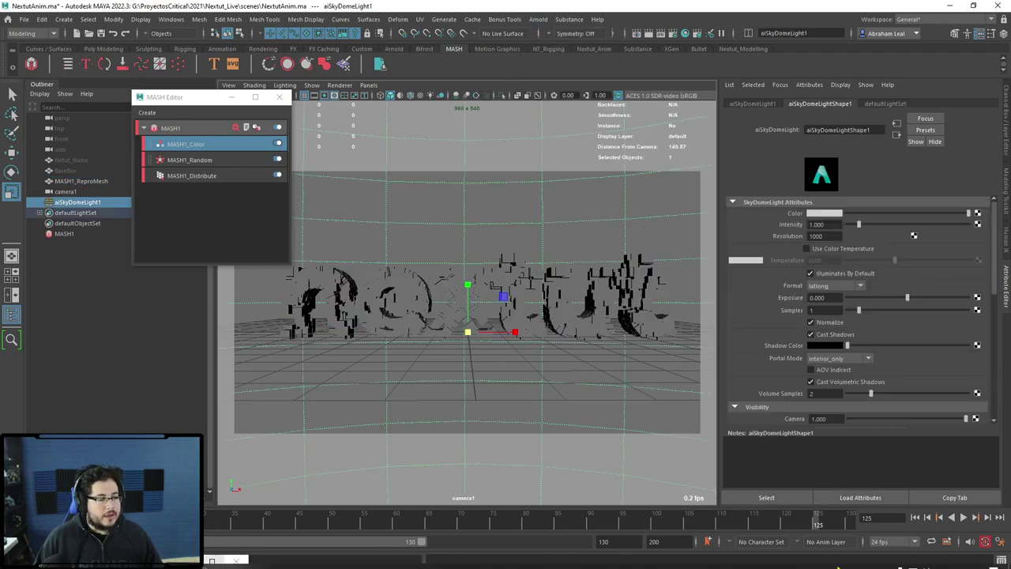
click(225, 562)
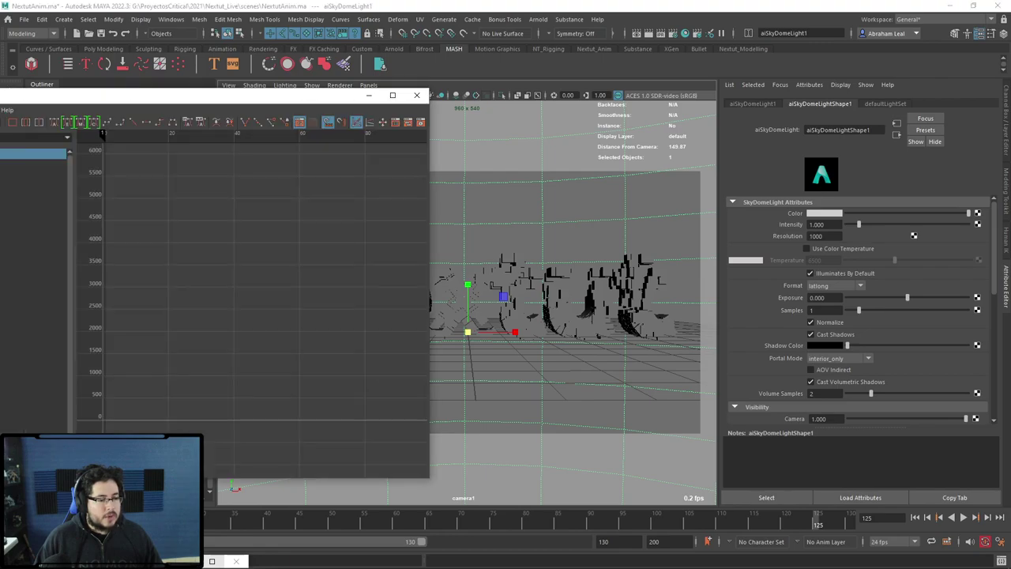
click(225, 561)
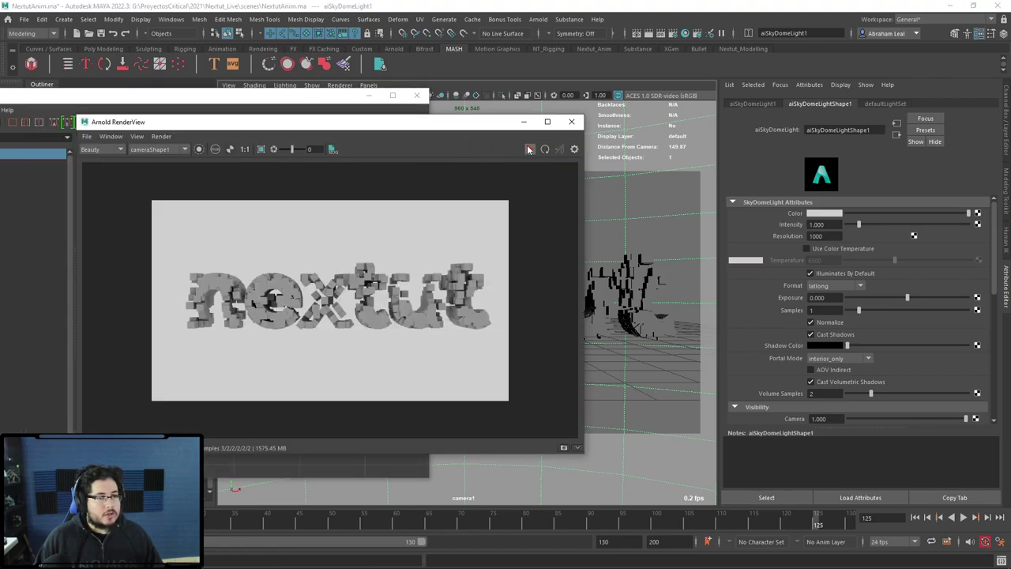
key(f)
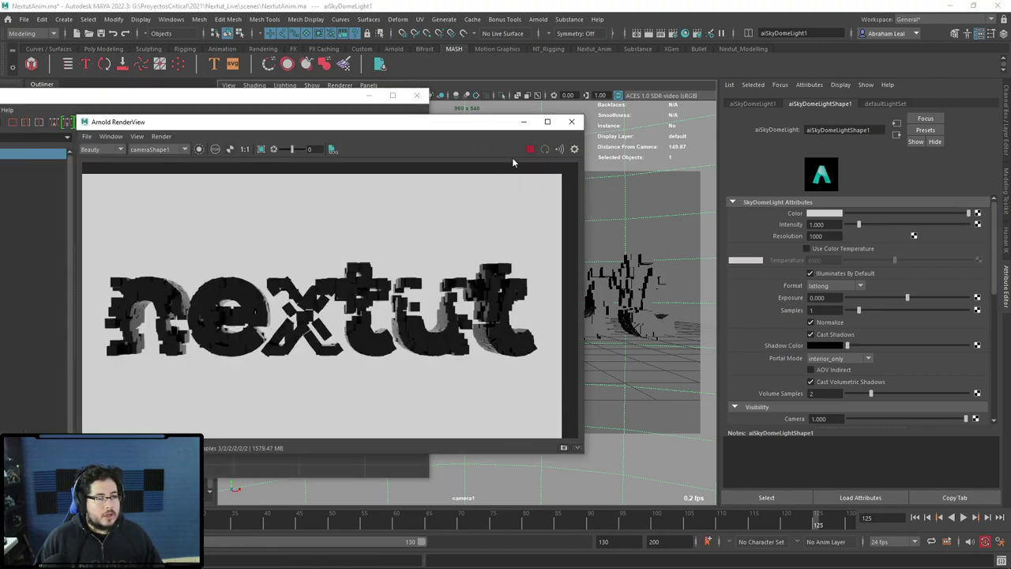
drag(505, 122, 418, 148)
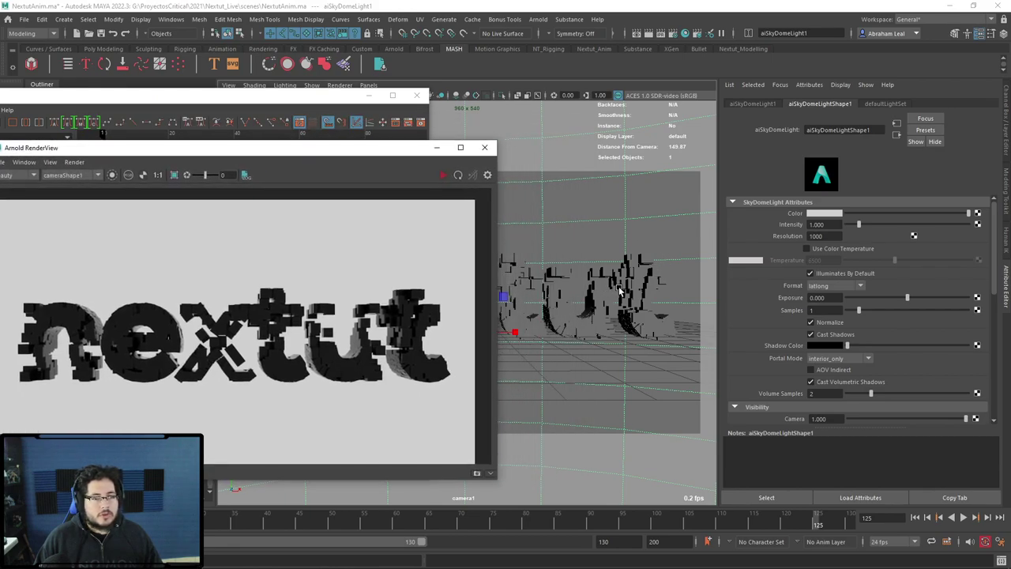
Review the MASH1_Random, MASH1_Color and MASH1_Repro nodes and move the render preview to the middle.
click(68, 64)
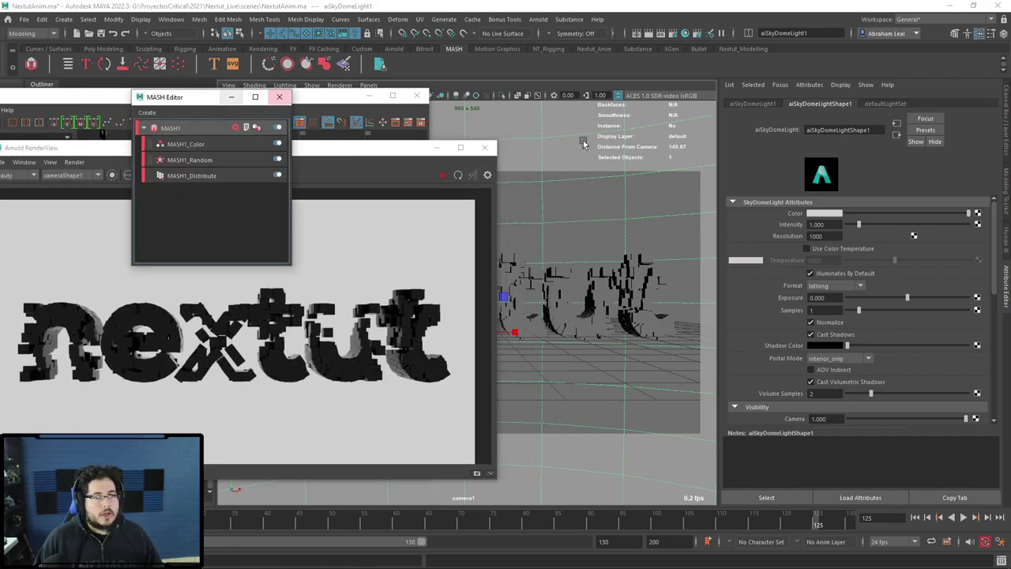
click(197, 162)
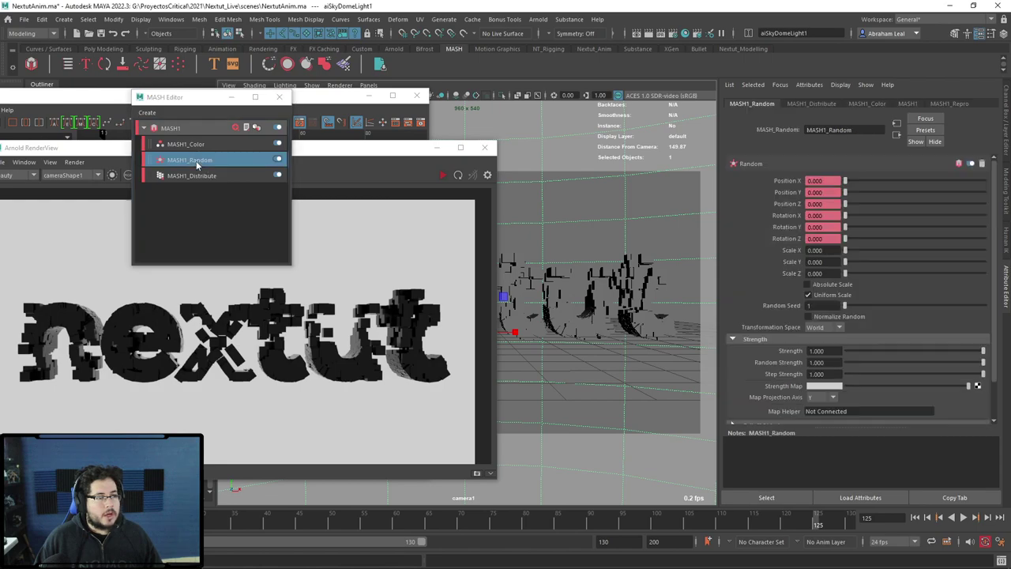
click(197, 150)
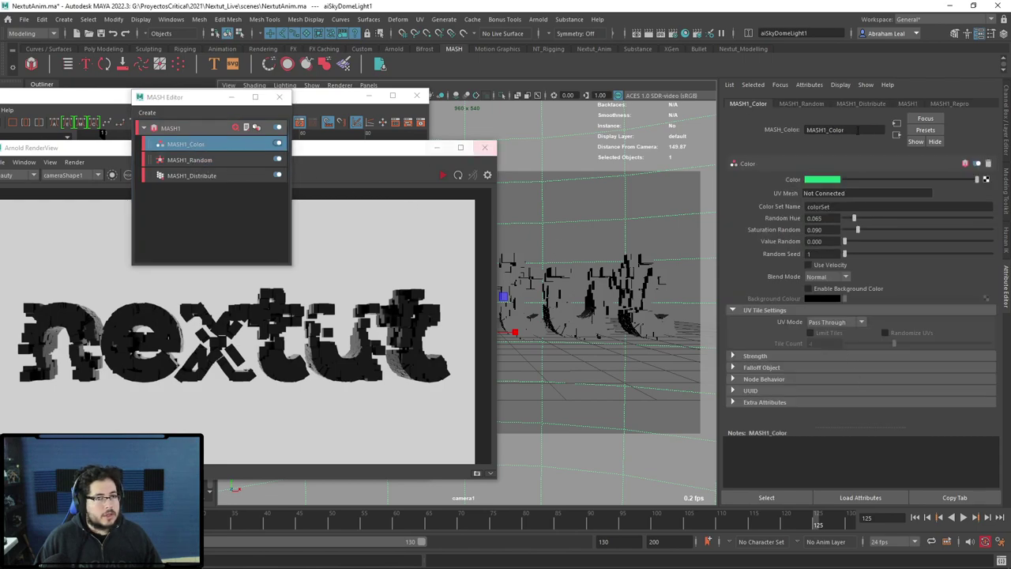
click(935, 104)
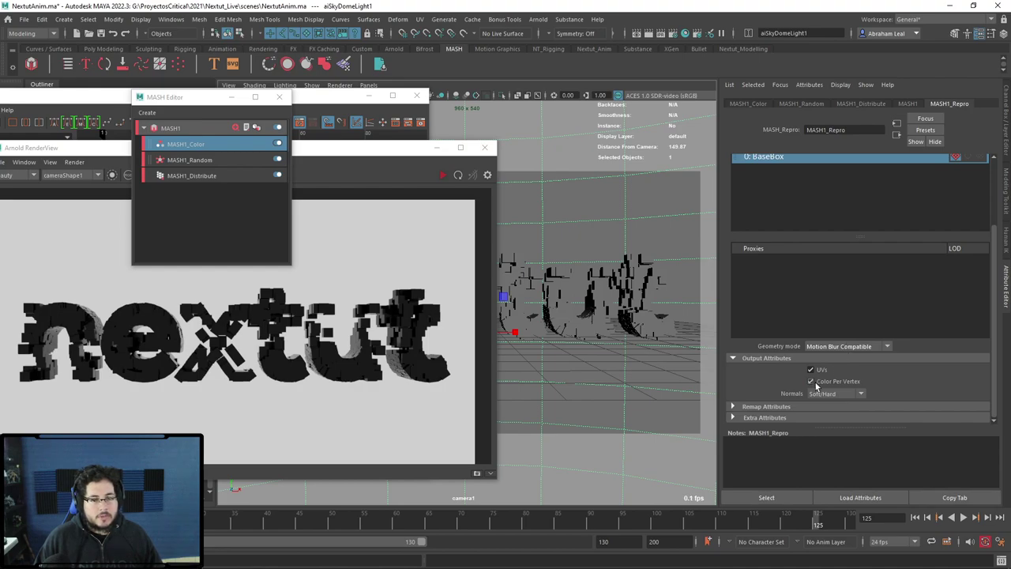
click(444, 174)
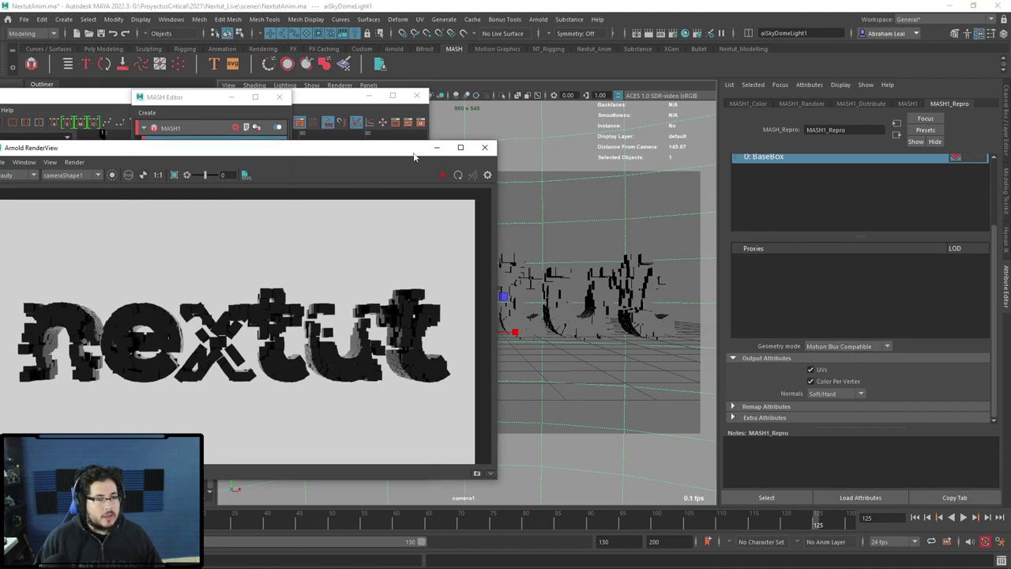
mouse_move(414, 151)
mouse_down()
mouse_move(511, 153)
mouse_move(587, 191)
mouse_up()
Expand MASH1_Color's behaviour and extra attribute sections, and move the render preview down.
click(755, 104)
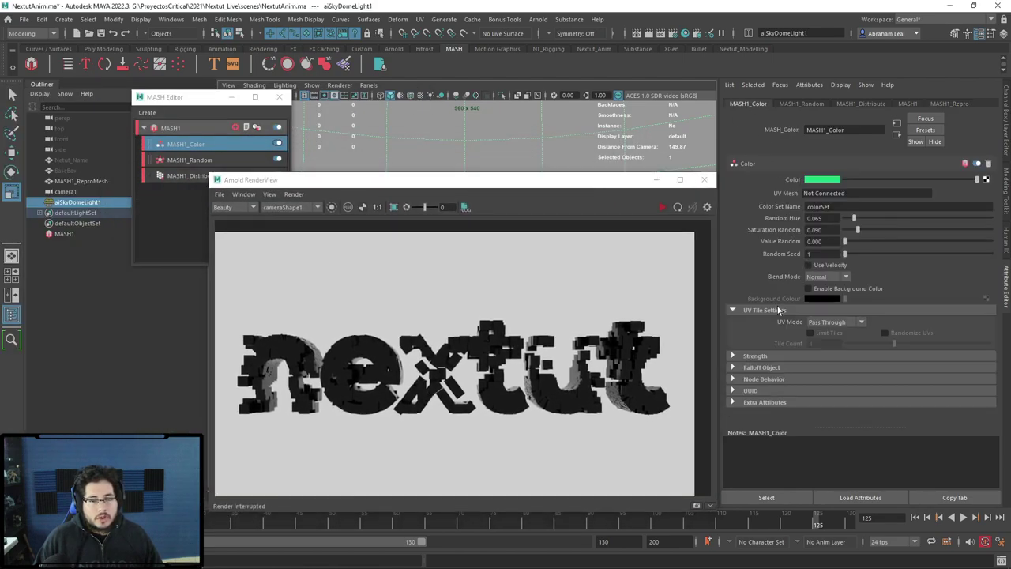
click(732, 379)
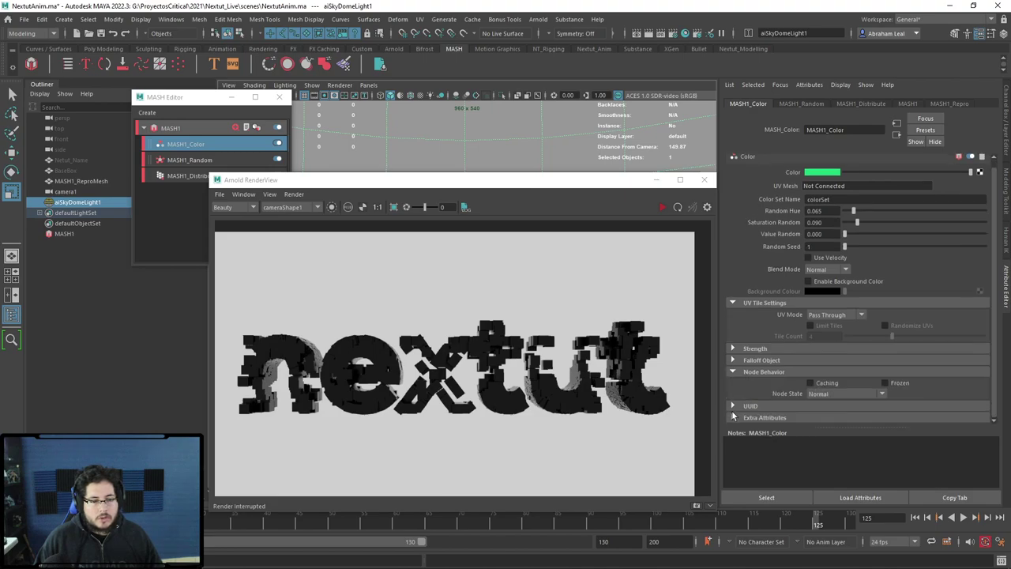
click(733, 417)
click(732, 290)
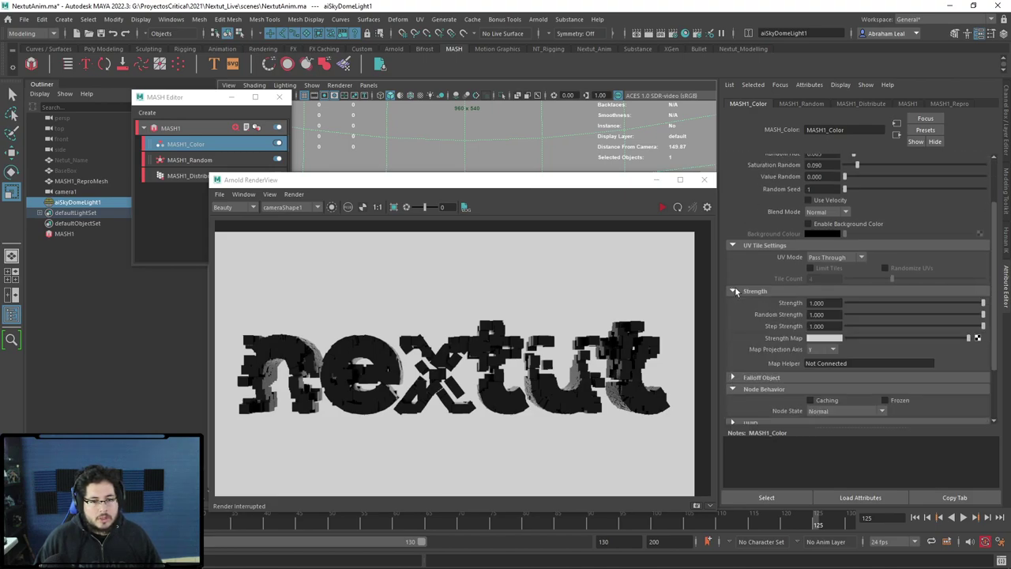
click(733, 291)
click(732, 305)
click(732, 306)
scroll(733, 311, up, 2)
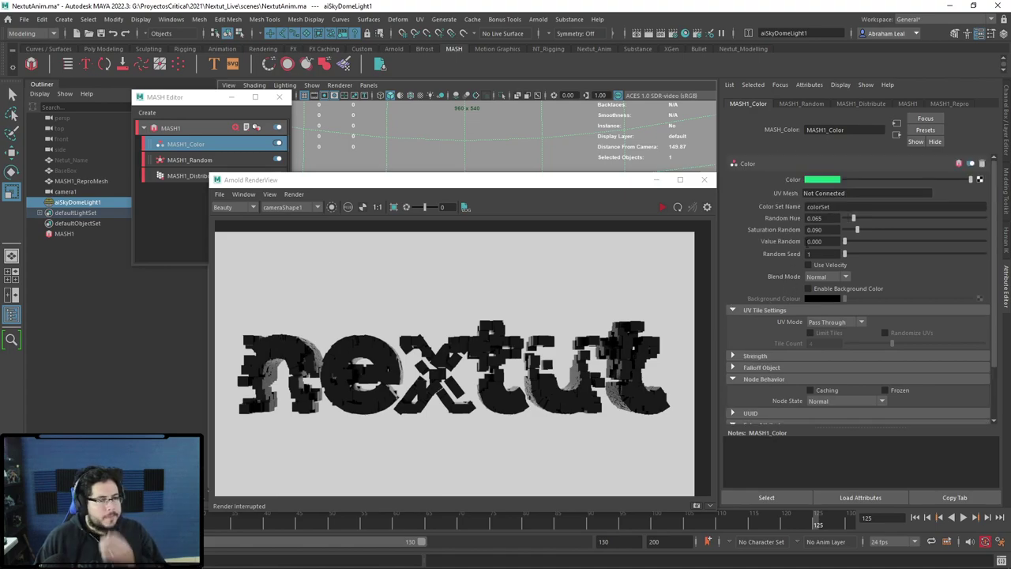
drag(621, 192, 634, 363)
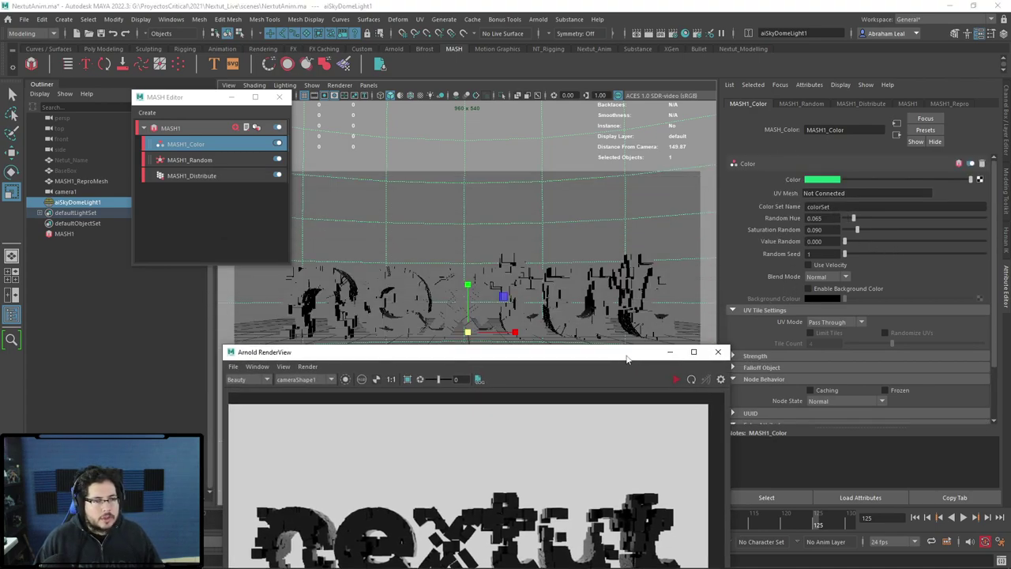
Show aiStandardSurface1's settings for the nextut mesh with the render preview over the scene.
click(509, 270)
right_drag(509, 271, 604, 517)
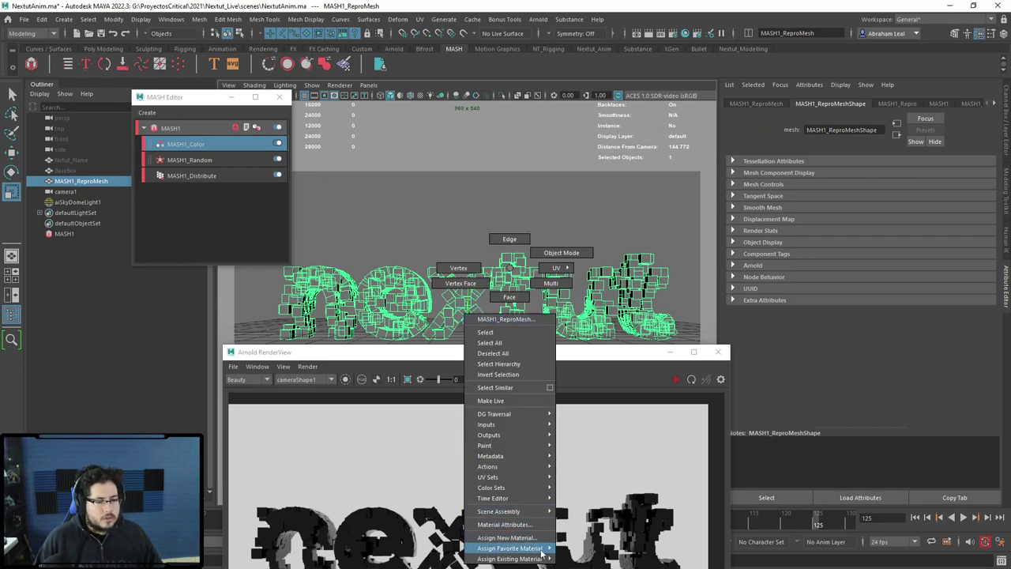
click(993, 104)
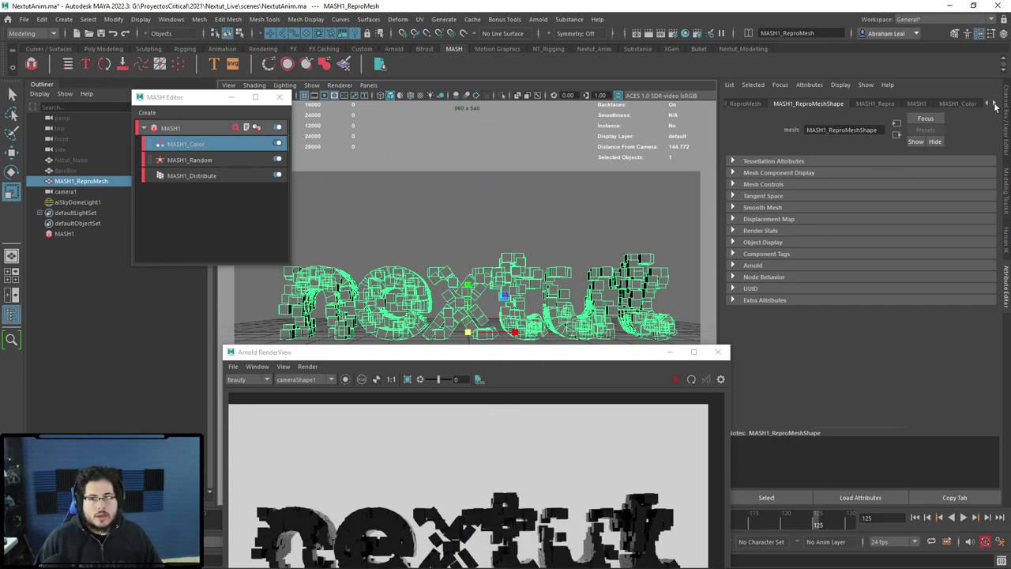
click(994, 103)
click(949, 103)
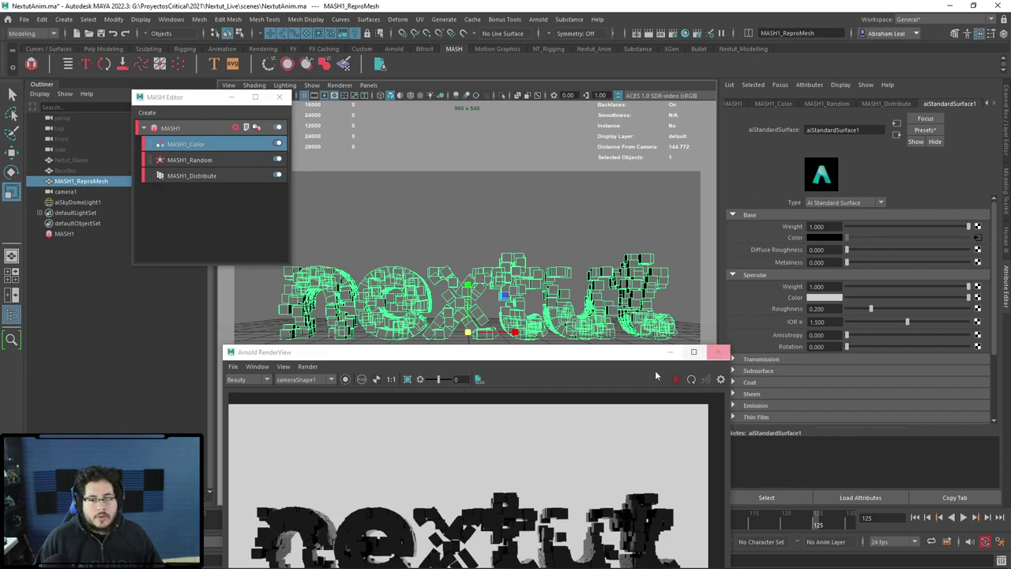
mouse_move(574, 358)
mouse_down()
mouse_move(541, 111)
mouse_move(519, 141)
mouse_up()
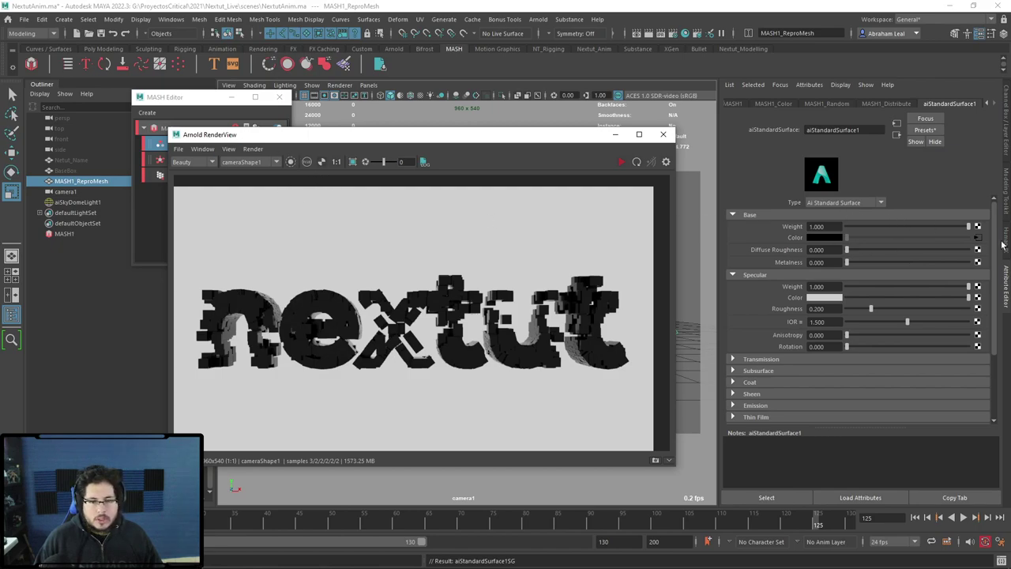
click(203, 97)
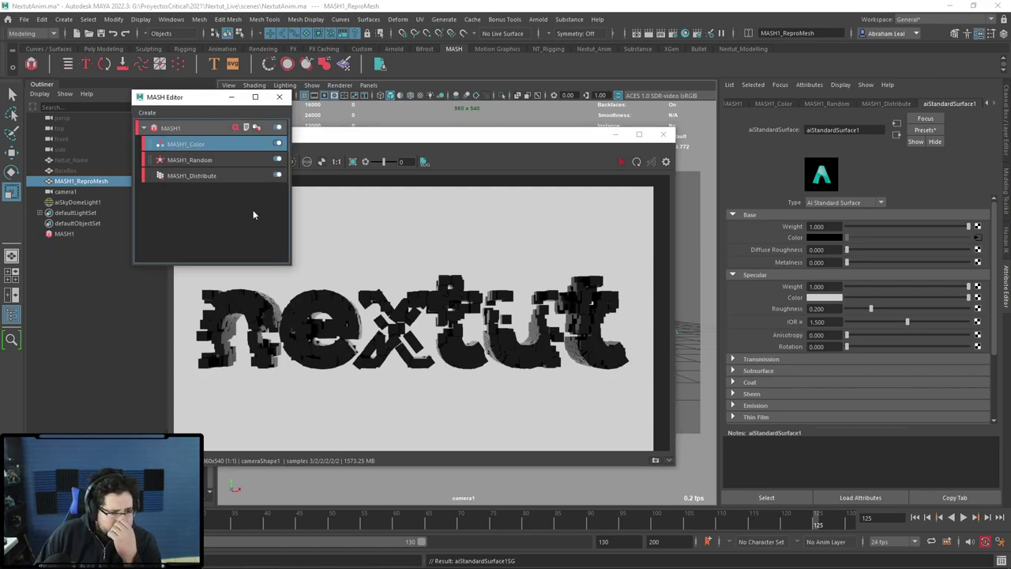
Rename MASH1_Color's Color Set Name to 'CubesColor'.
click(205, 147)
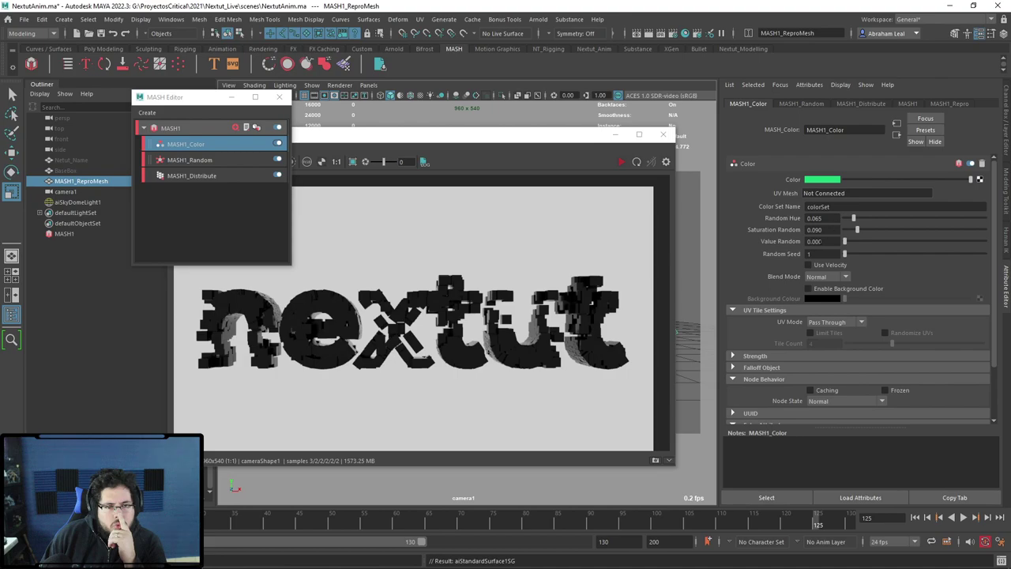
click(822, 206)
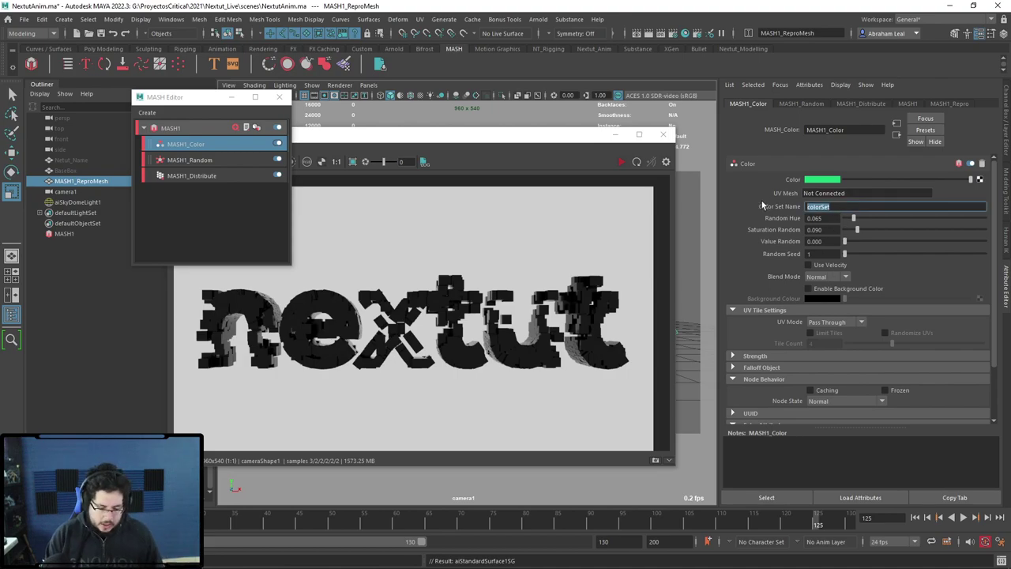
text(Cubes)
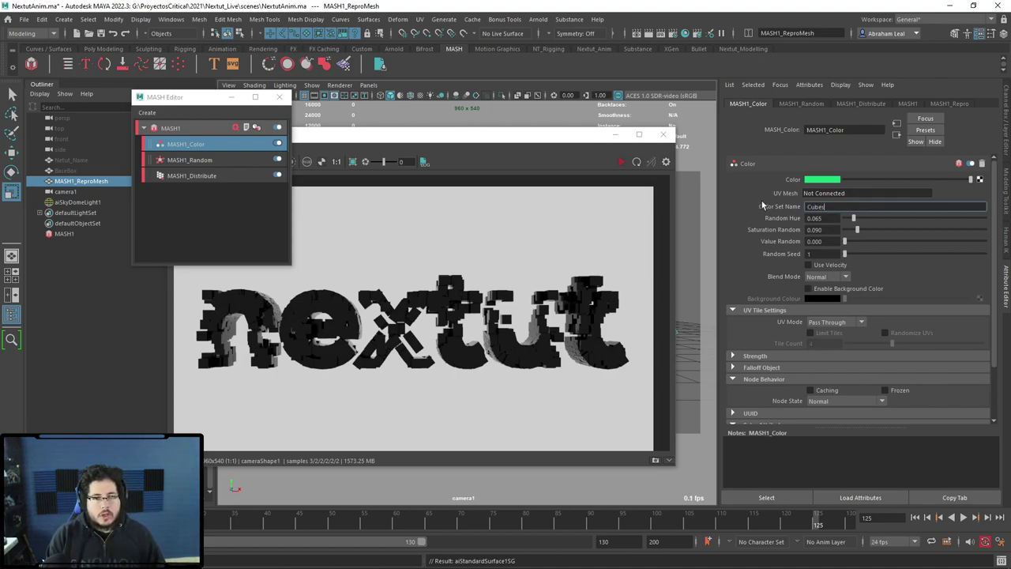
text(Color)
key(Return)
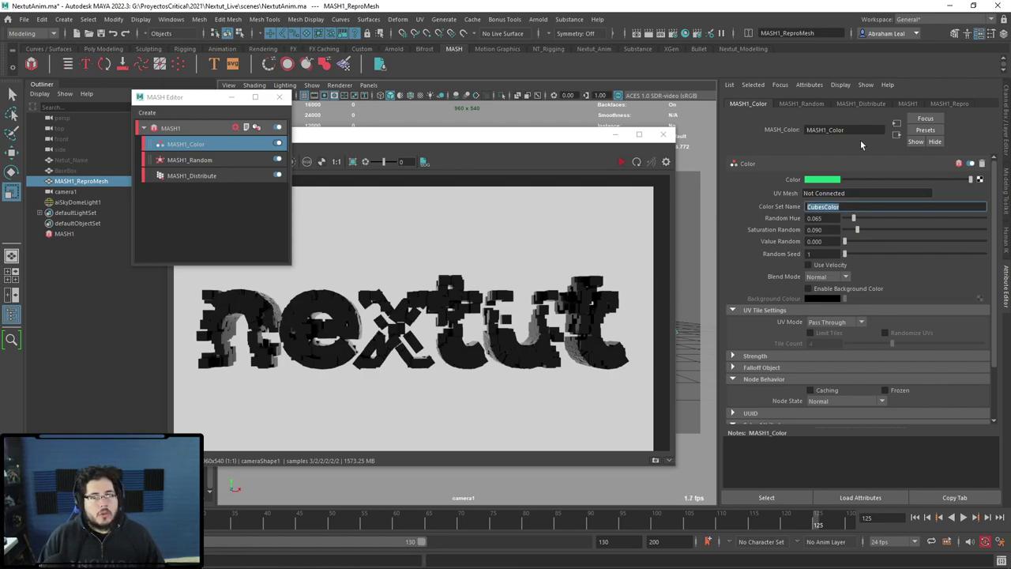
drag(523, 186, 543, 198)
drag(500, 264, 500, 312)
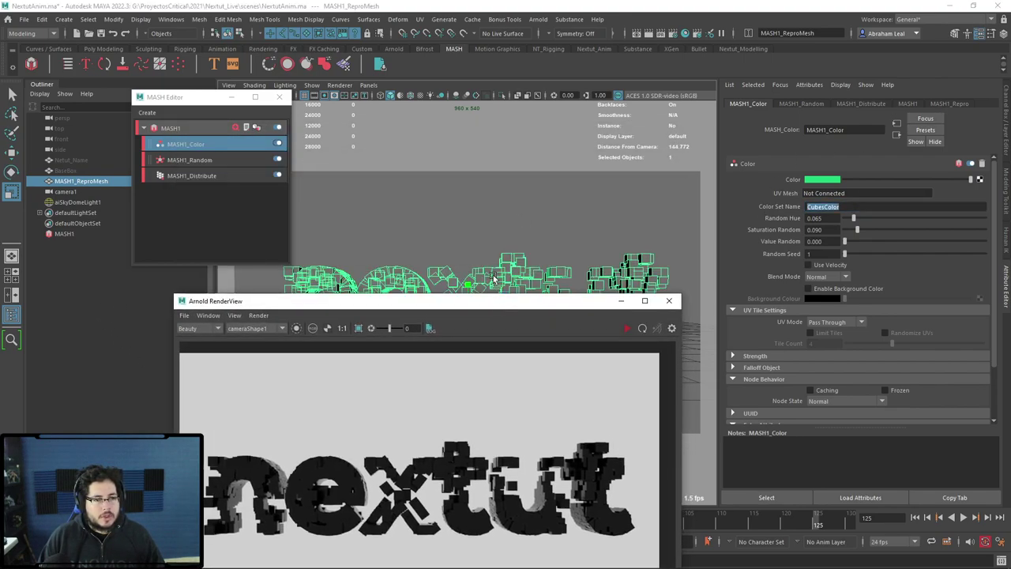
Set aiUserDataColor1's Attribute to 'CubesColor'.
click(977, 238)
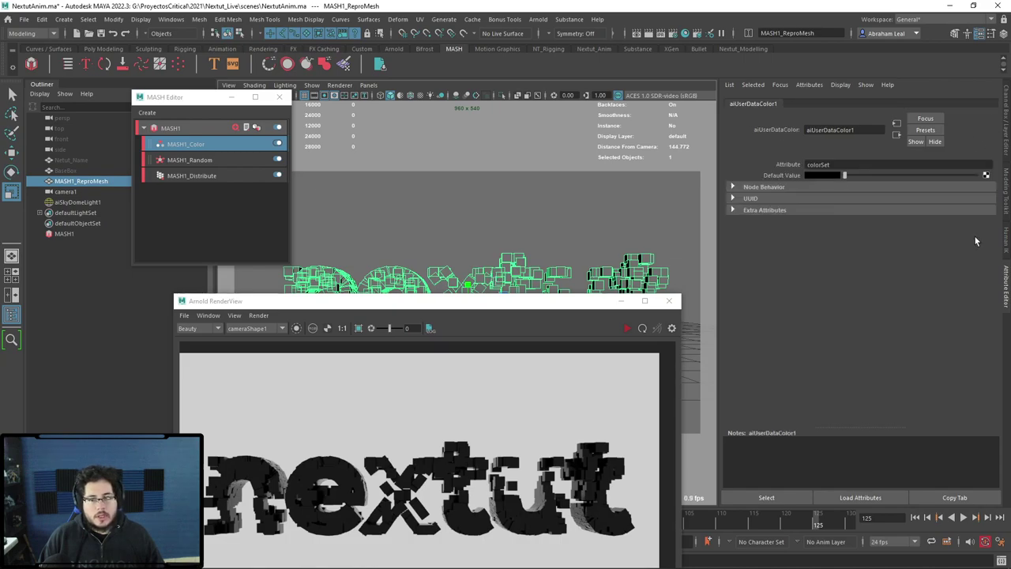
double_click(853, 165)
key(Return)
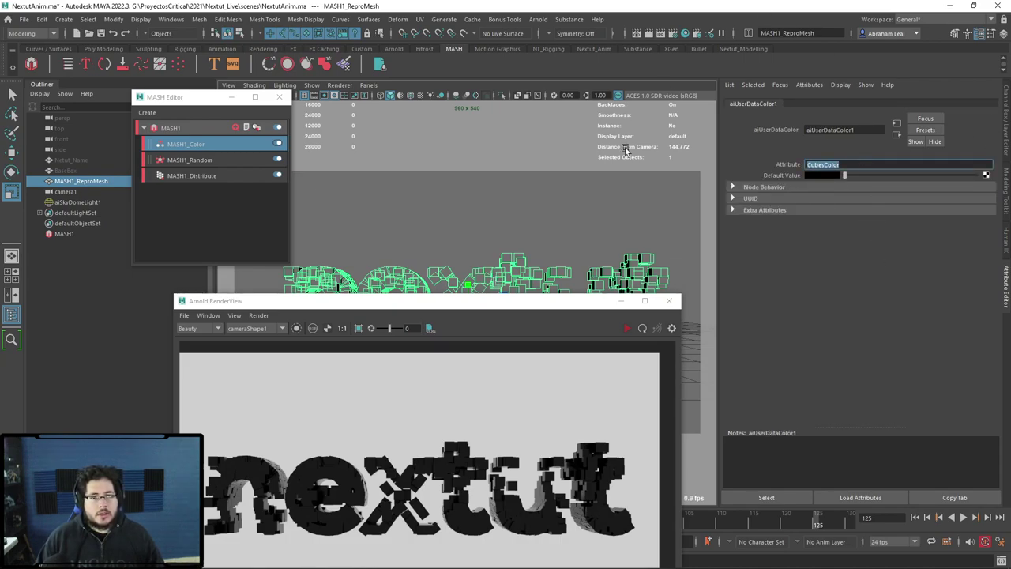
drag(556, 306, 552, 160)
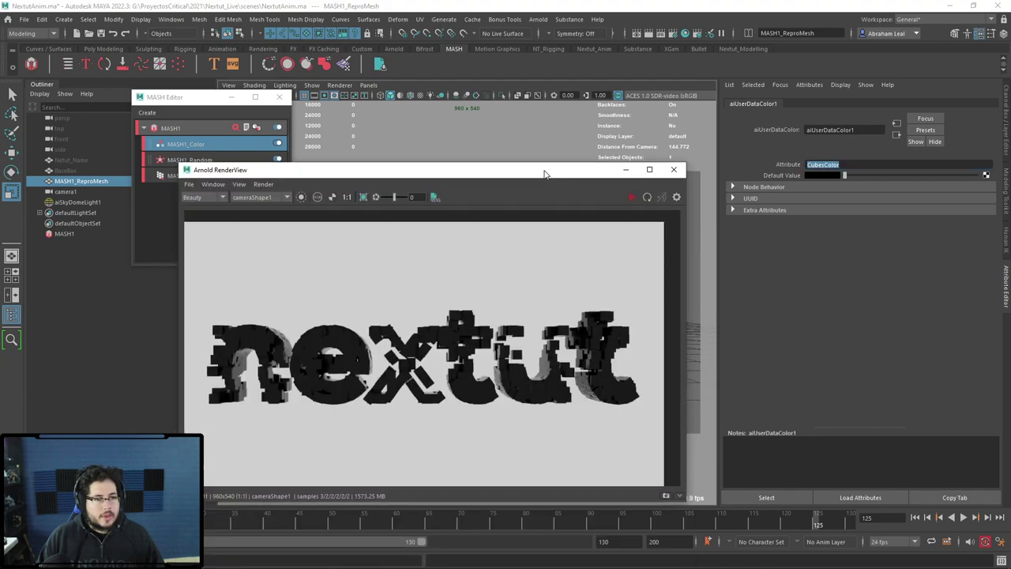
Check MASH1_Repro's output and remap settings and stop the running render.
click(162, 168)
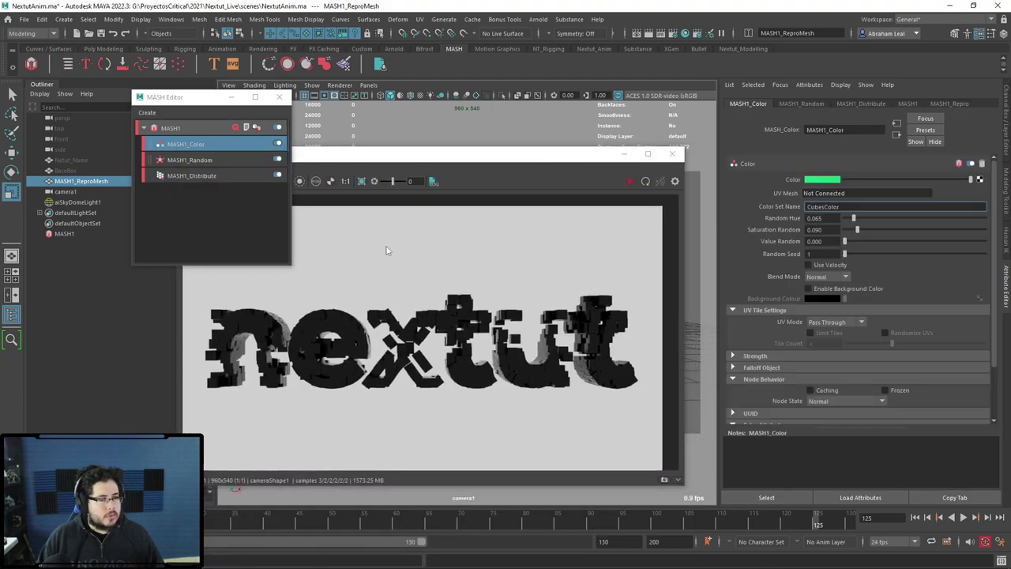
click(948, 103)
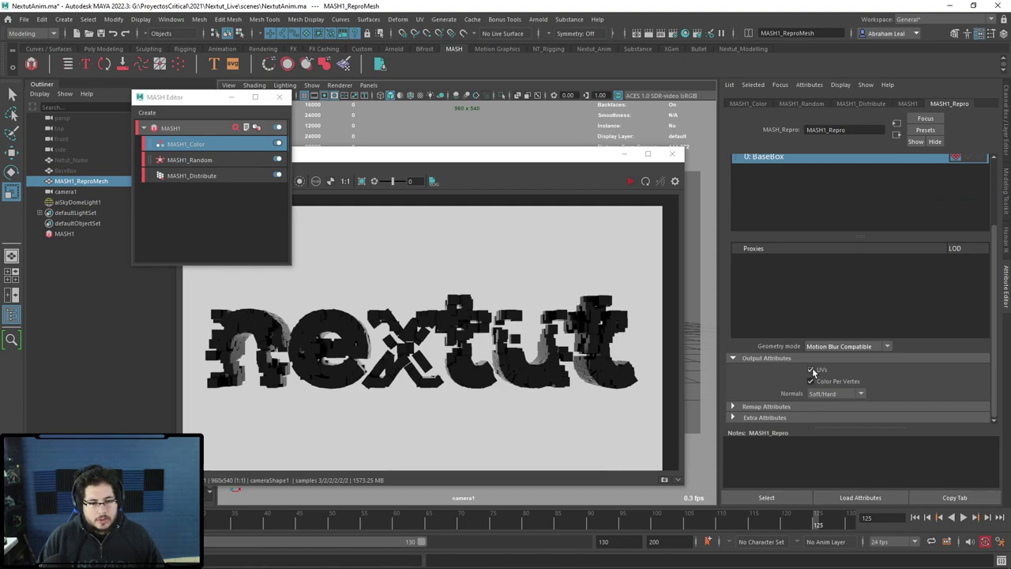
scroll(872, 336, up, 3)
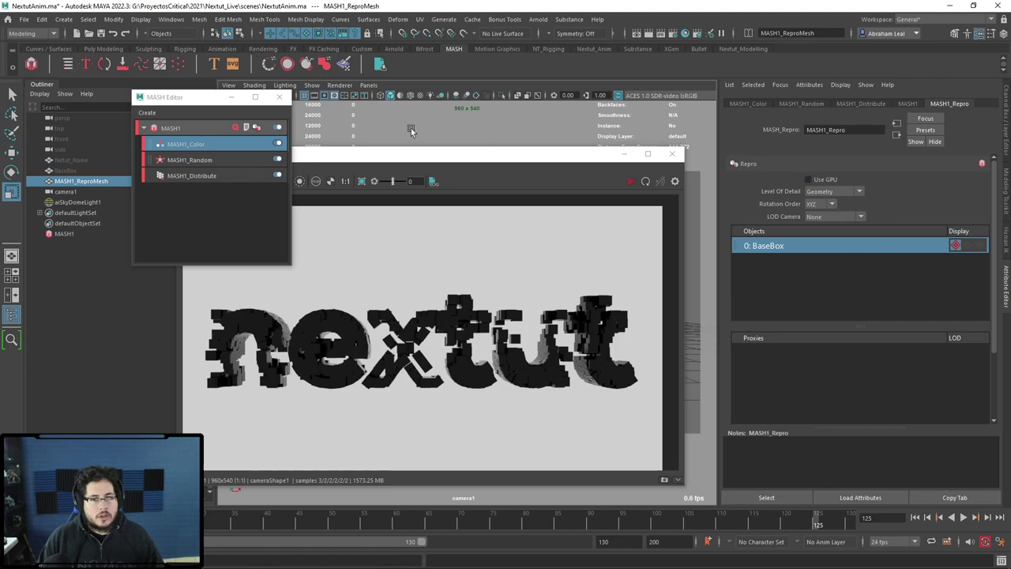
click(630, 181)
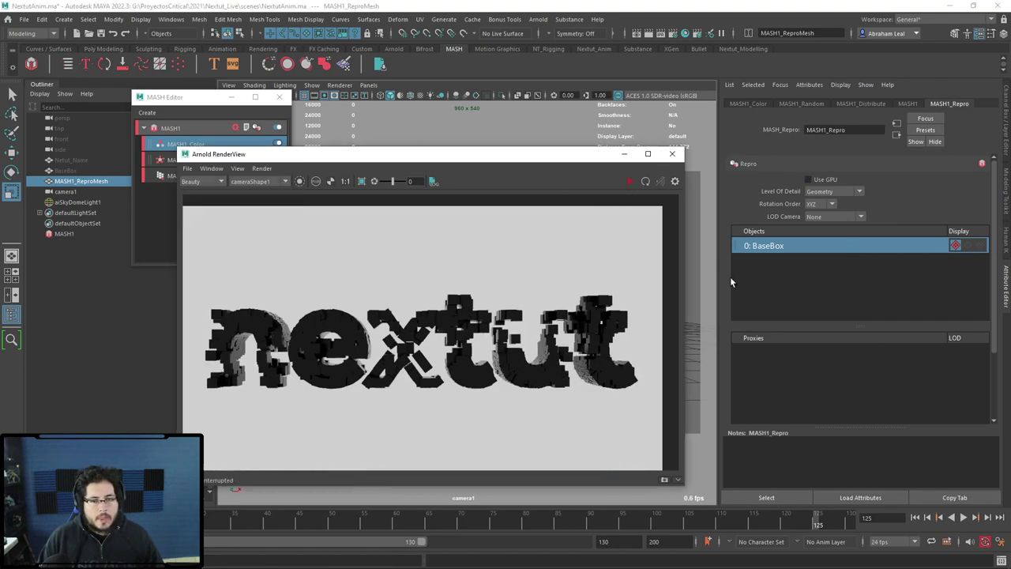
scroll(793, 348, down, 3)
click(733, 406)
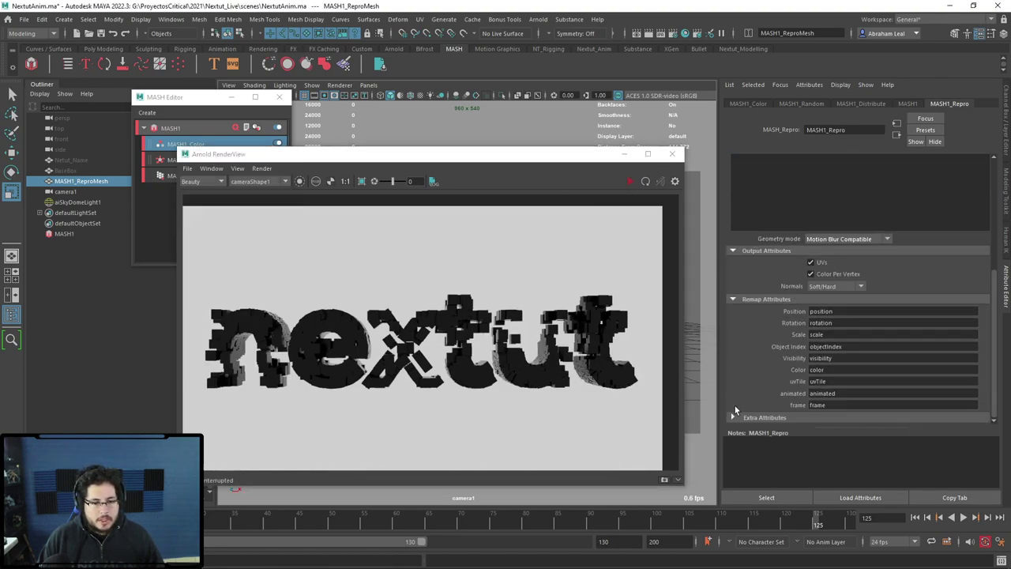
click(734, 405)
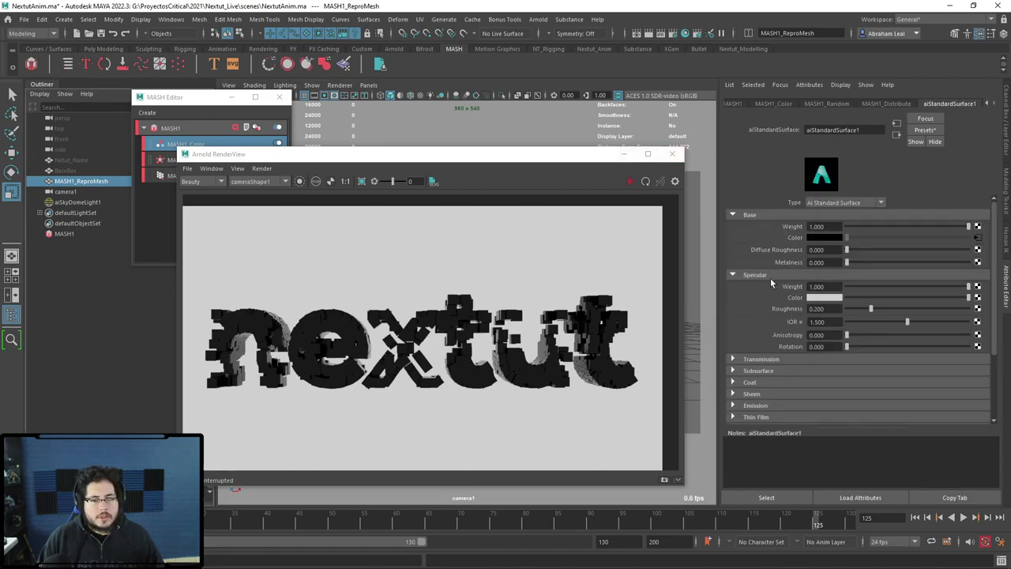
Inspect the surface shader's geometry settings with the viewport uncovered.
drag(427, 153, 267, 158)
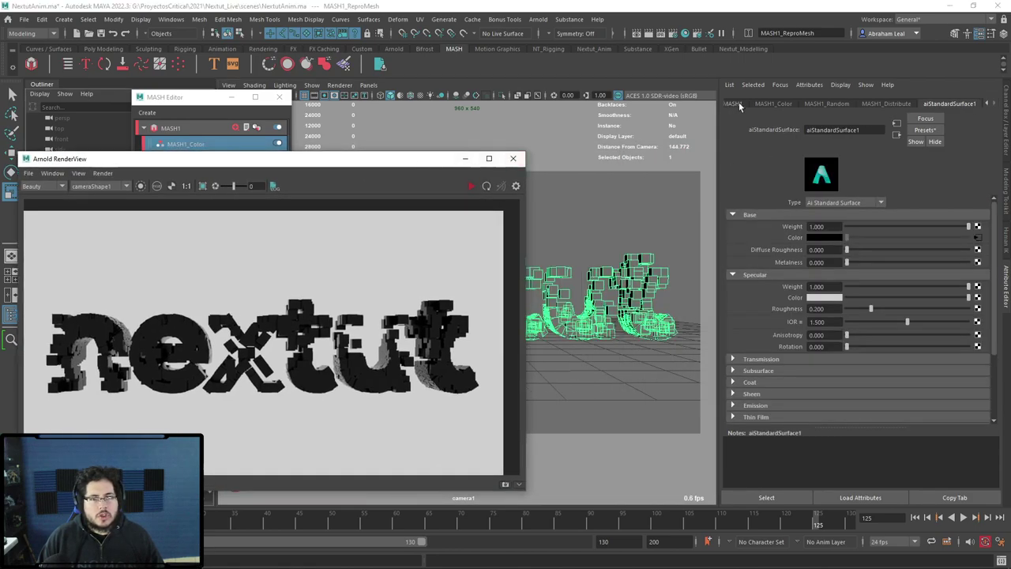
click(986, 105)
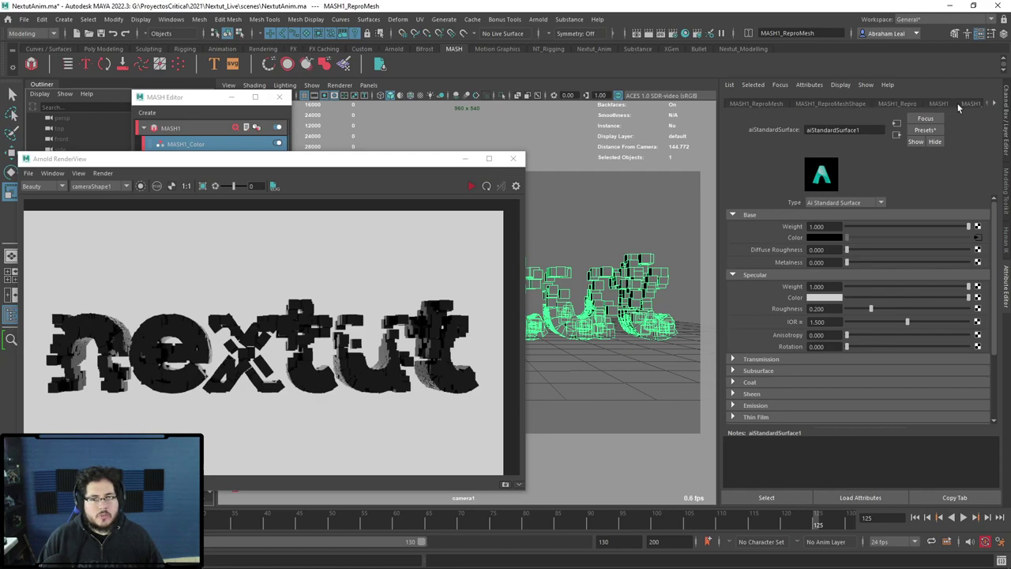
scroll(791, 367, down, 3)
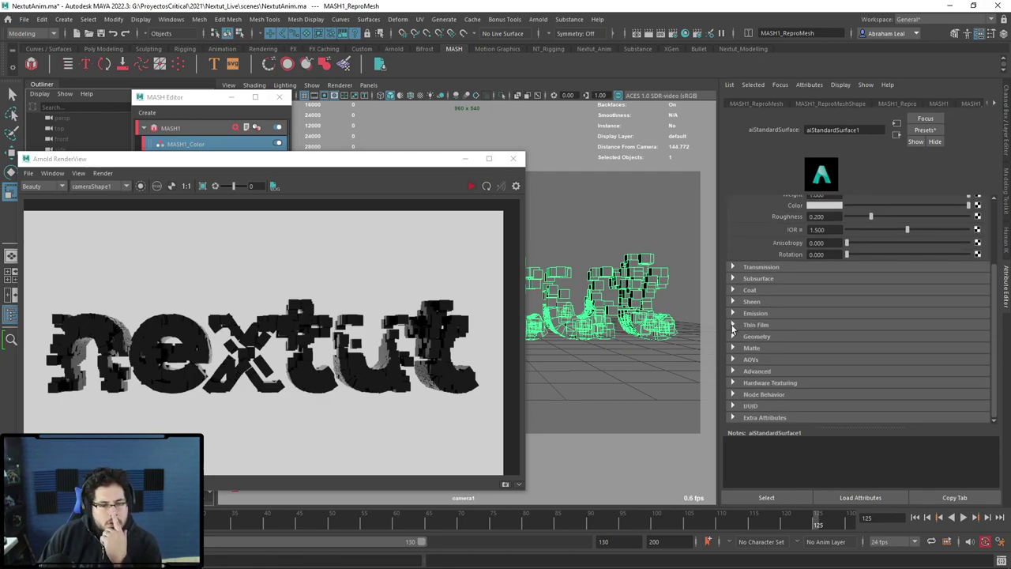
click(734, 337)
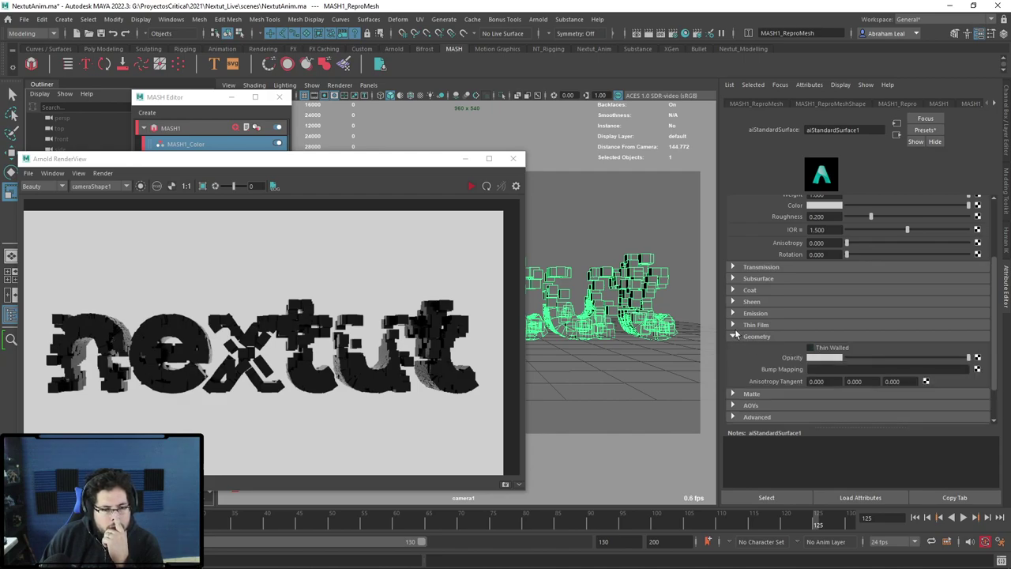
click(734, 335)
scroll(758, 344, up, 3)
Enable Export Vertex Colors in MASH1_ReproMeshShape's Arnold settings.
click(830, 103)
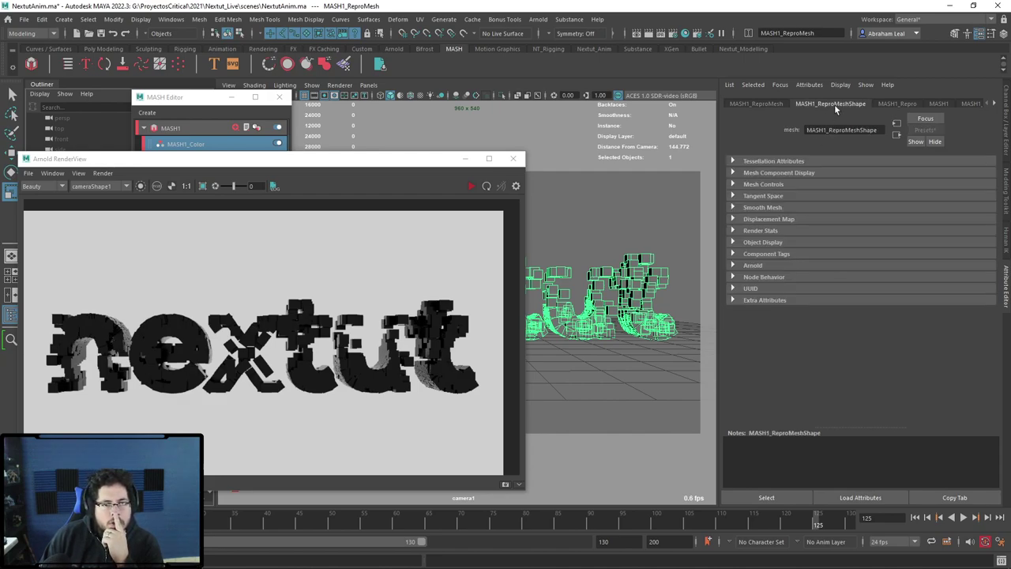
click(732, 231)
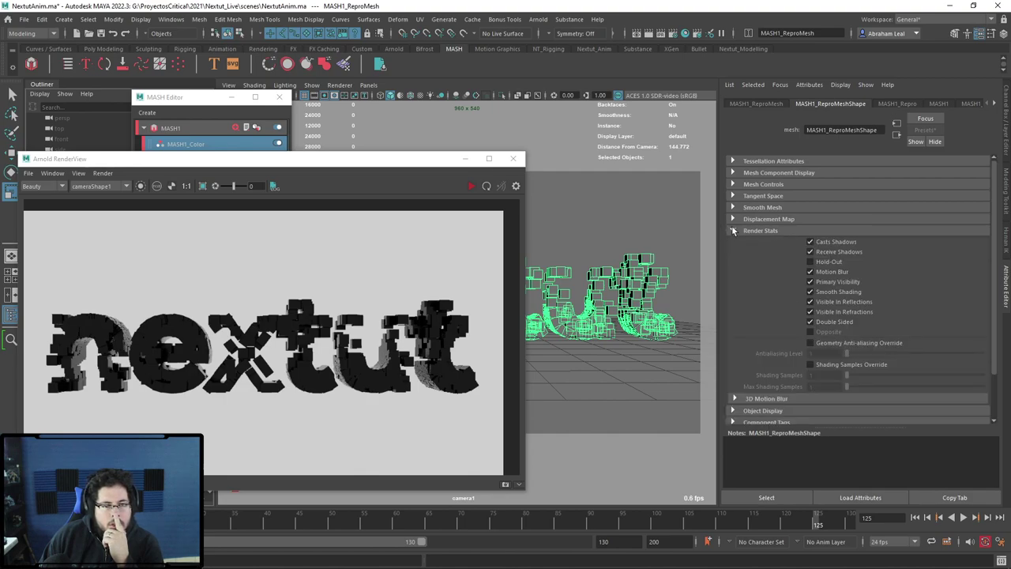
click(733, 230)
click(733, 265)
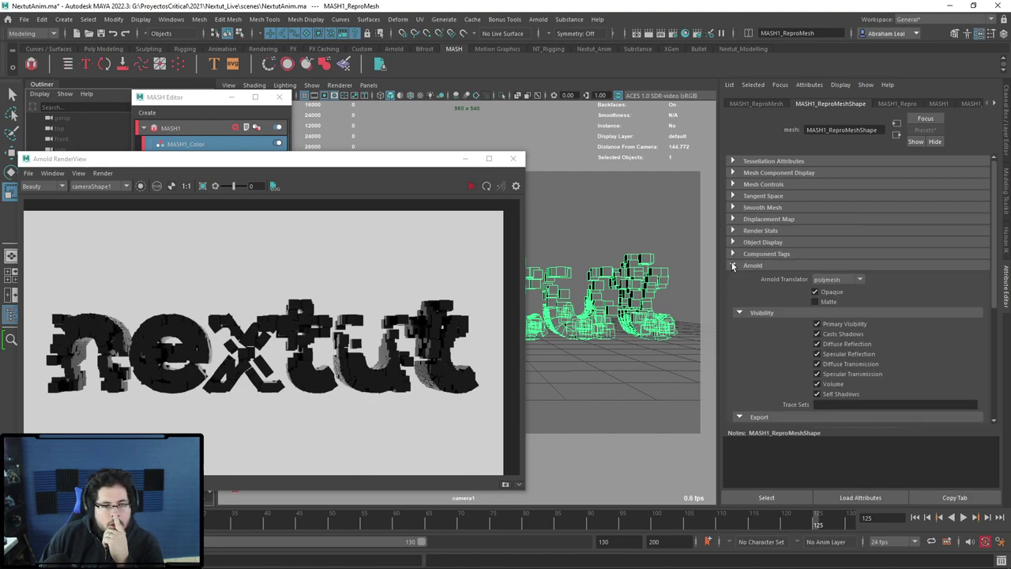
scroll(833, 327, down, 3)
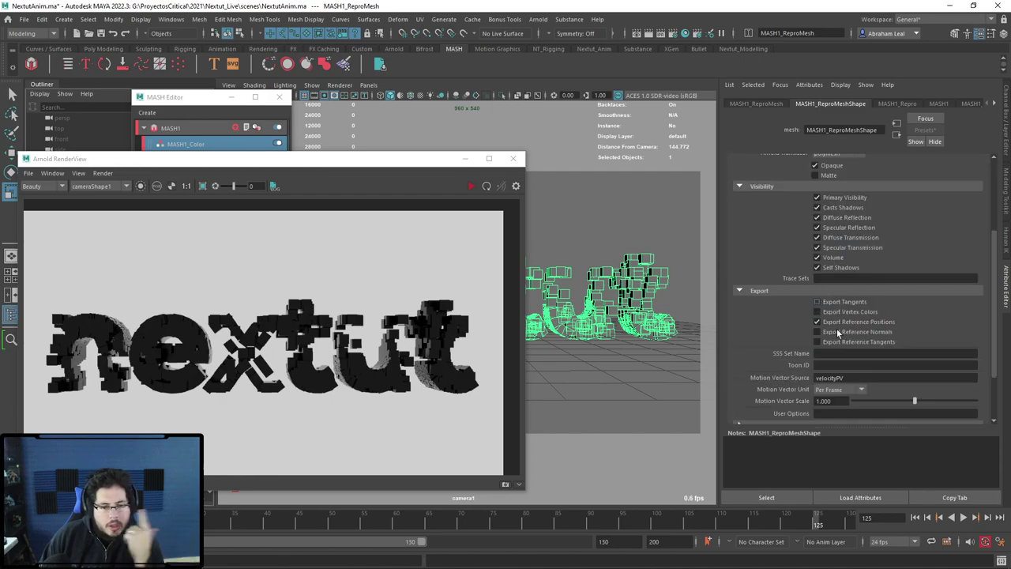
click(818, 312)
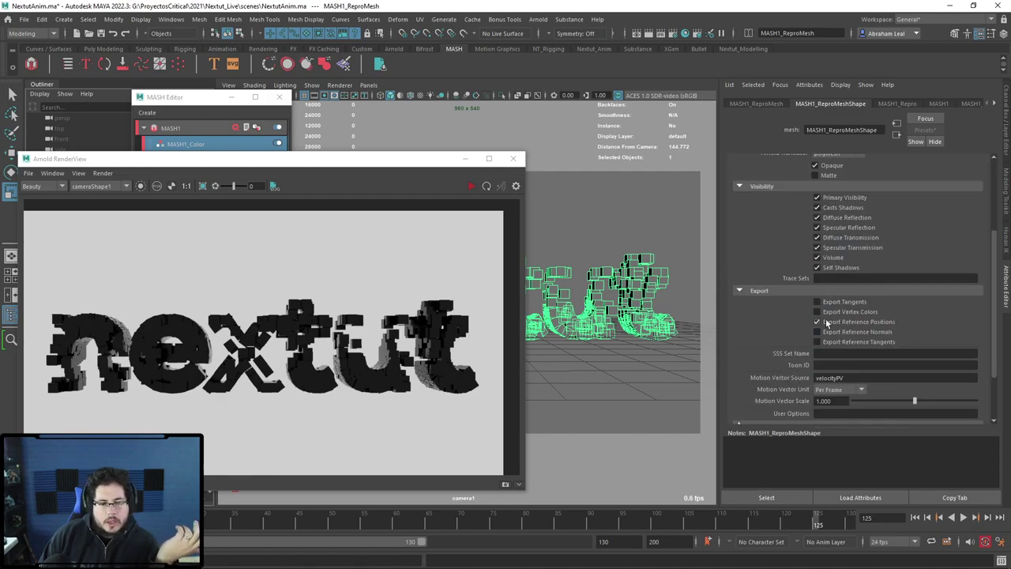
click(365, 158)
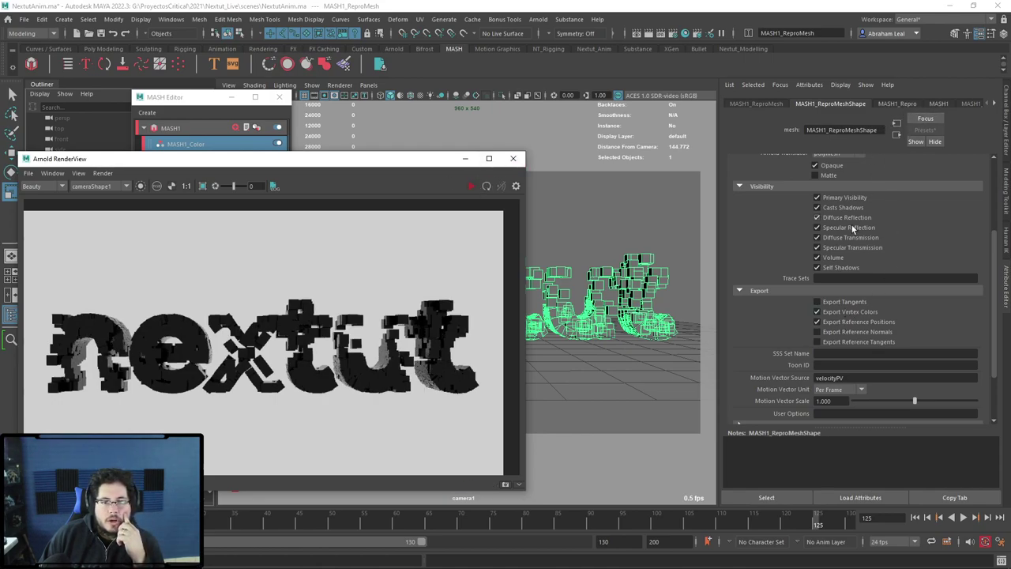
scroll(851, 278, up, 3)
click(897, 103)
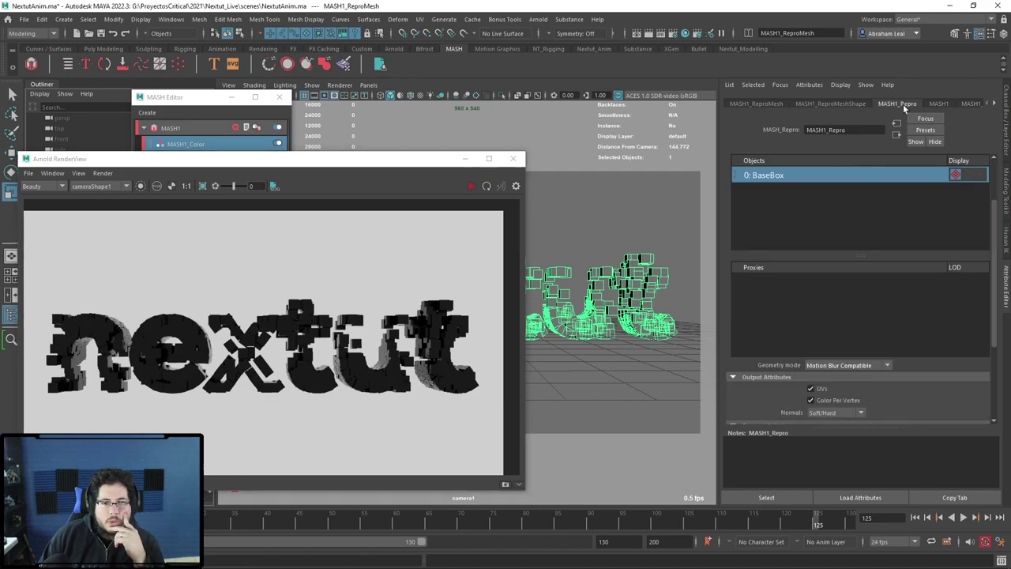
scroll(821, 289, down, 3)
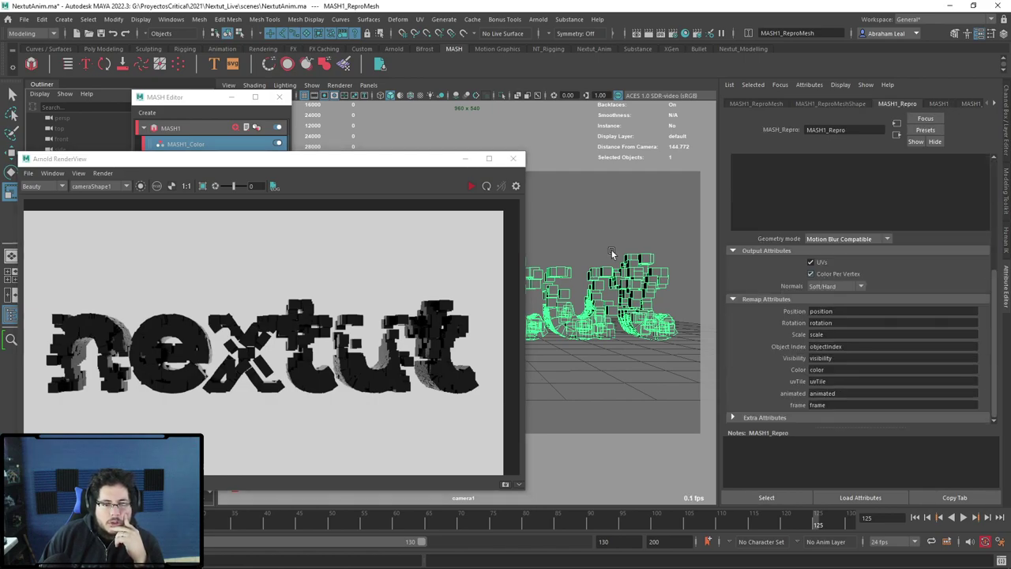
Refresh the render and recheck the repro mesh shape and MASH1_Repro settings.
click(474, 191)
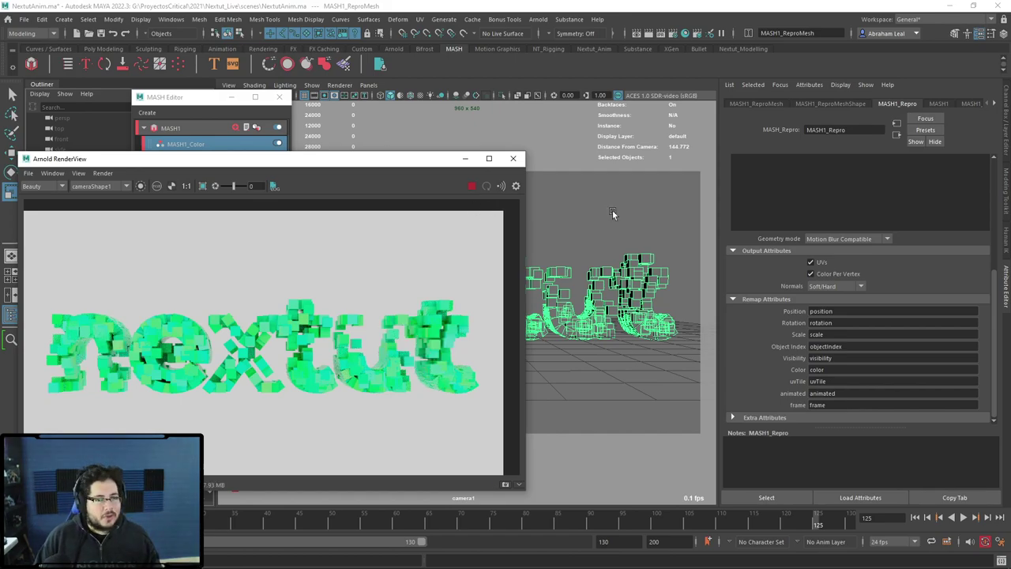
click(826, 105)
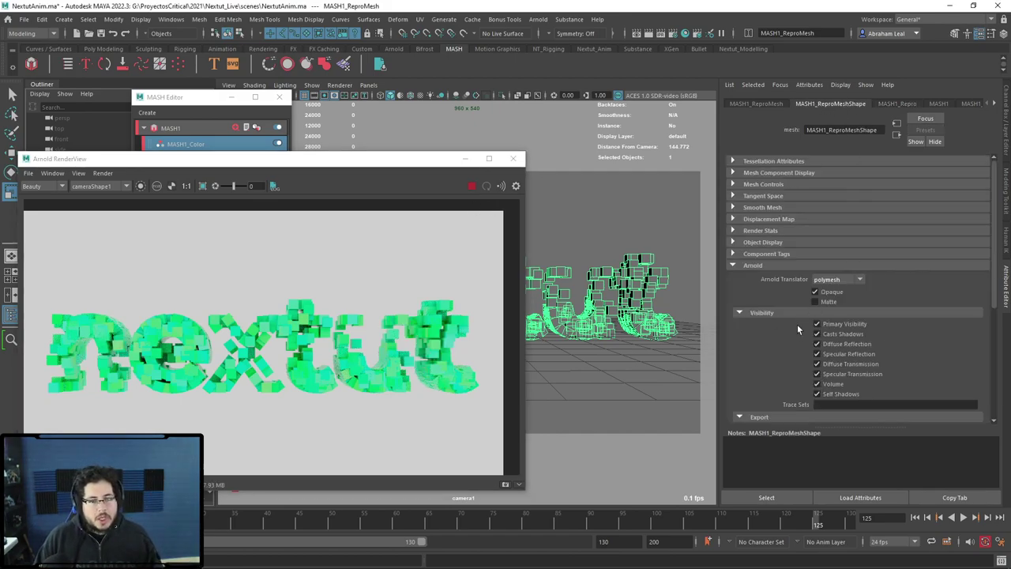
scroll(797, 324, down, 2)
scroll(795, 316, down, 3)
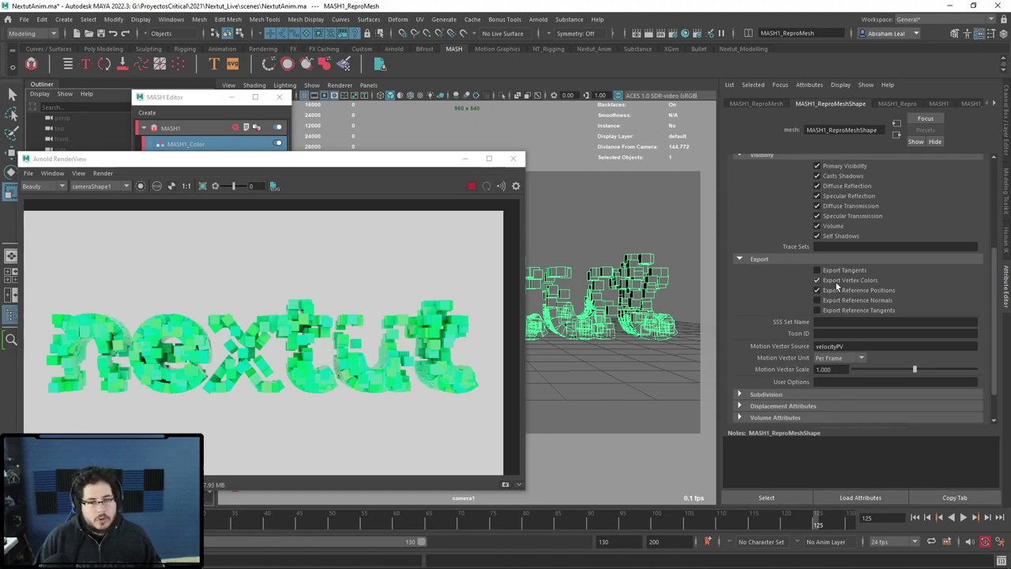
click(897, 104)
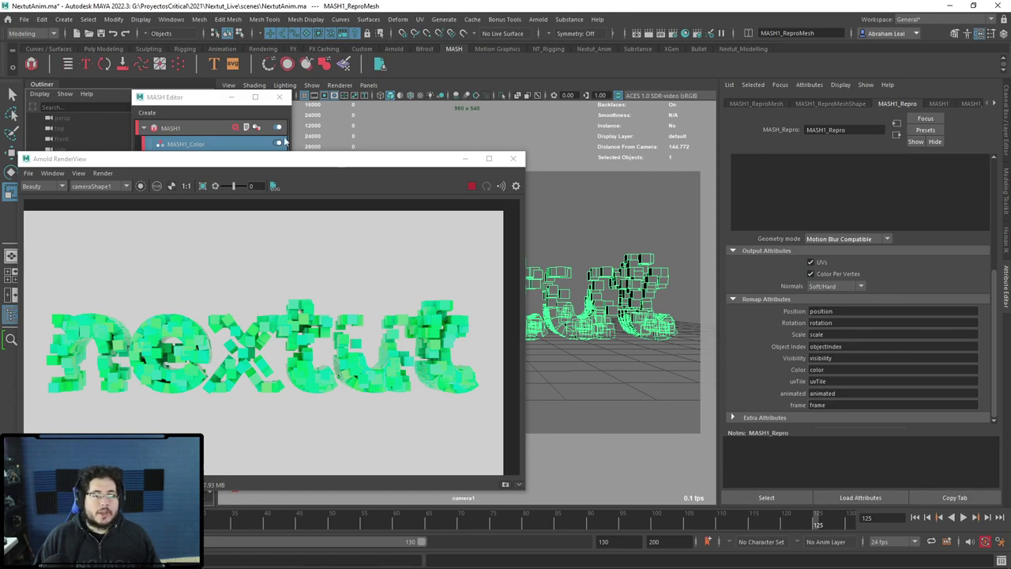
drag(334, 166, 506, 108)
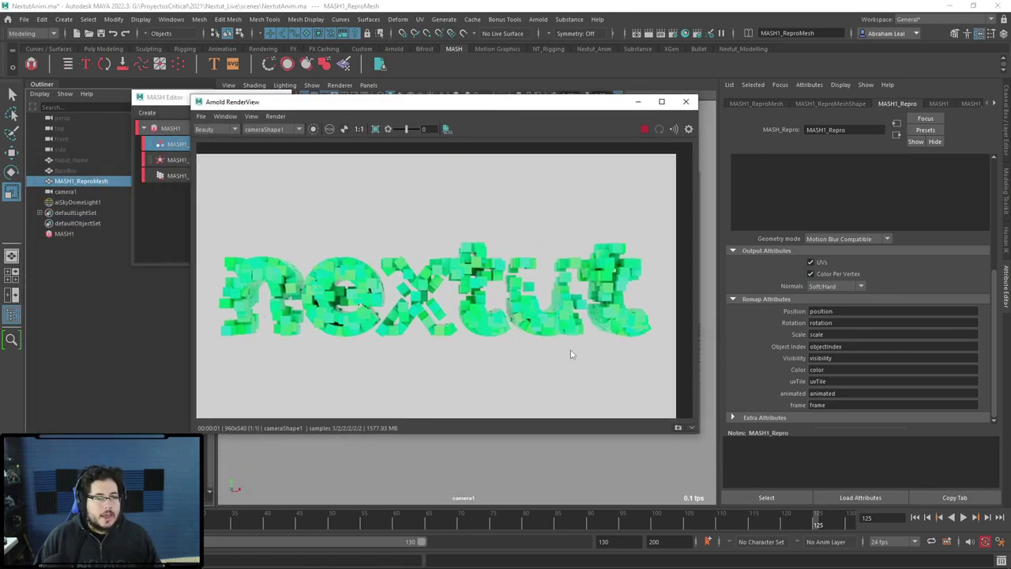
Darken MASH1_Color's green to about 0.45 value and stop the live IPR render.
click(176, 162)
click(209, 145)
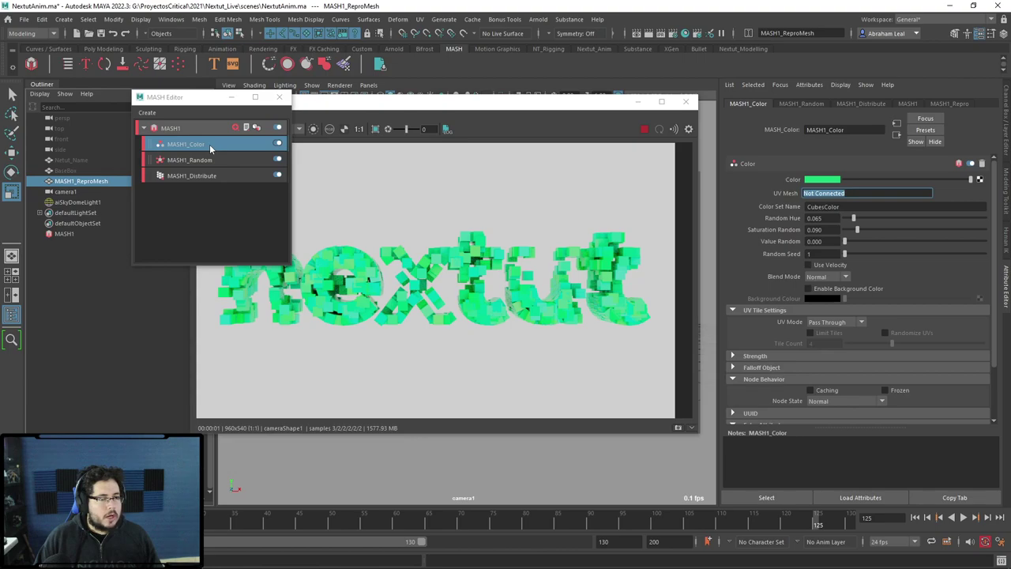
click(819, 183)
mouse_move(821, 231)
mouse_down()
mouse_move(837, 221)
mouse_move(837, 232)
mouse_up()
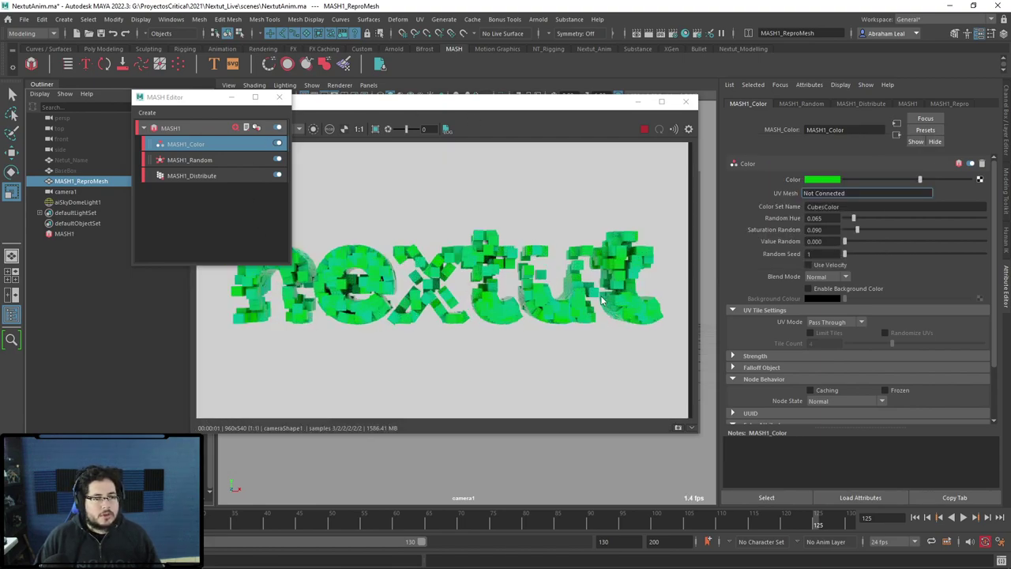
scroll(657, 149, down, 2)
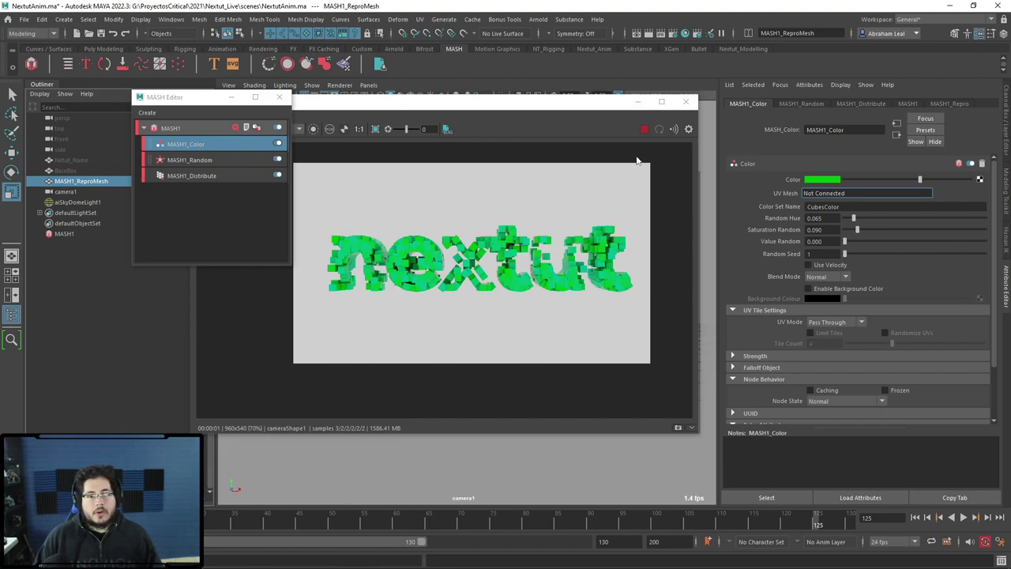
click(643, 131)
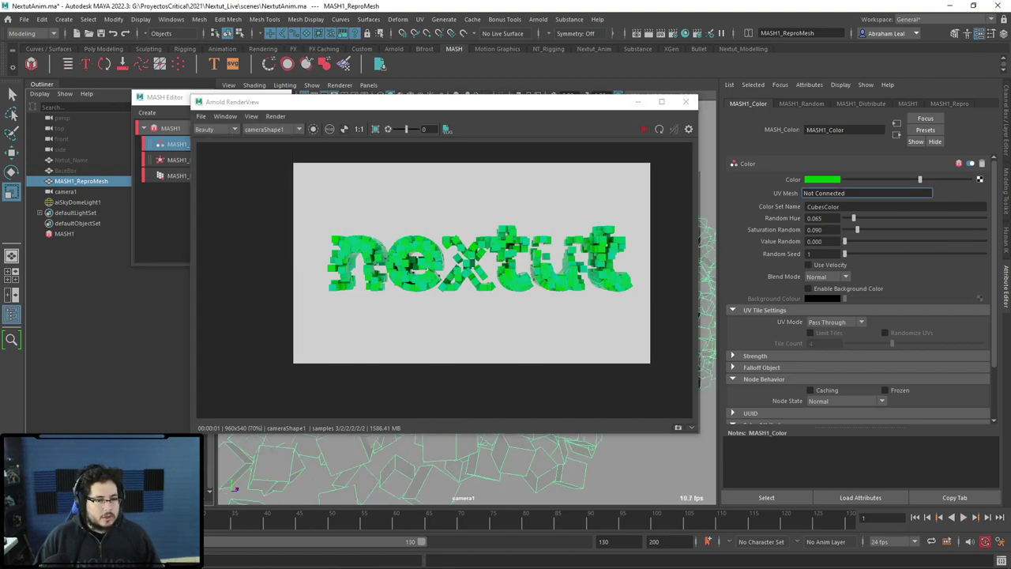
Play the cube animation, stop at frame 1, and minimize the Arnold RenderView.
click(962, 518)
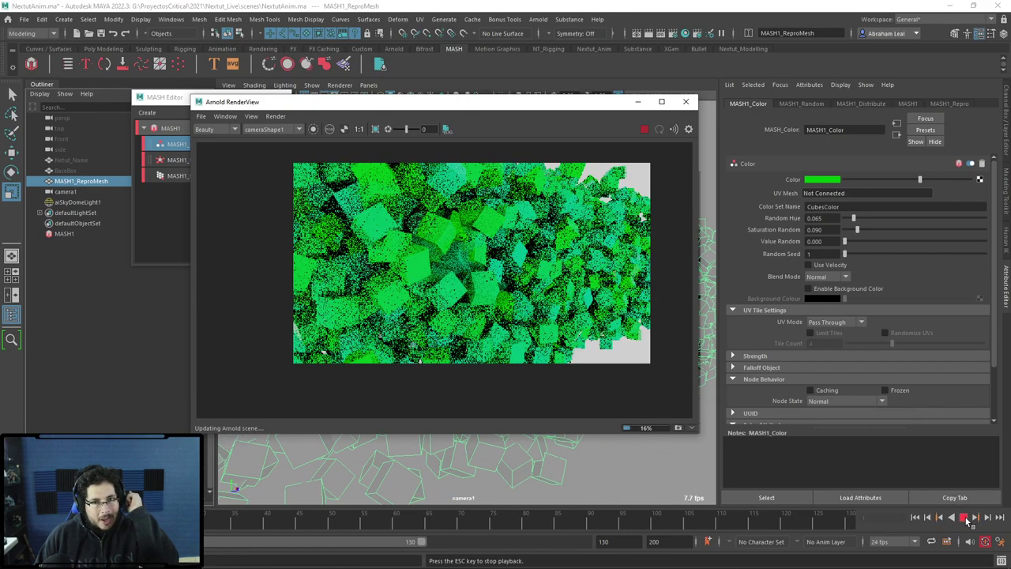
click(914, 517)
click(914, 517)
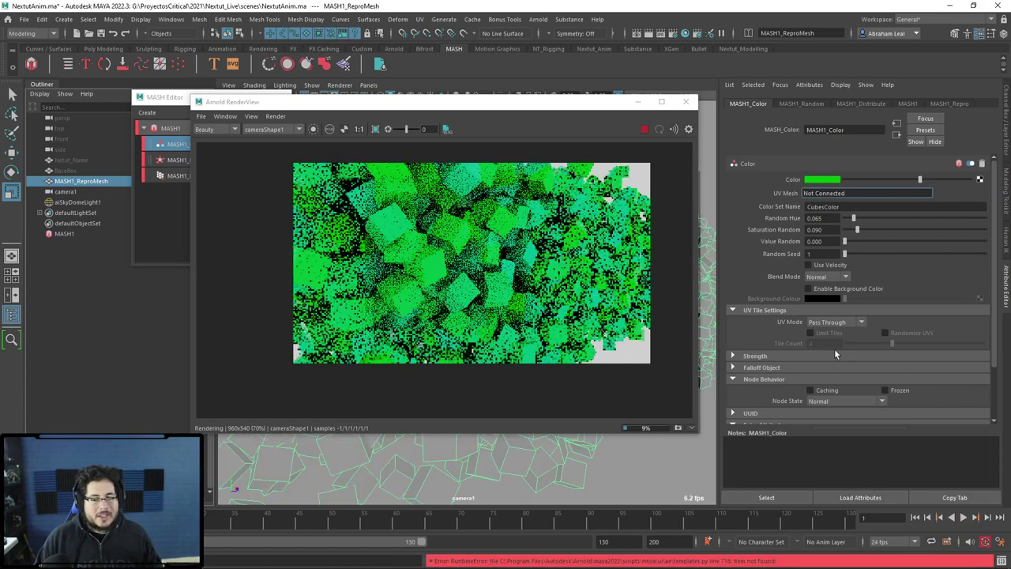
click(644, 129)
click(638, 102)
Add a MASH1_Visibility node and drag its Random Strength down to 0.249.
right_click(234, 130)
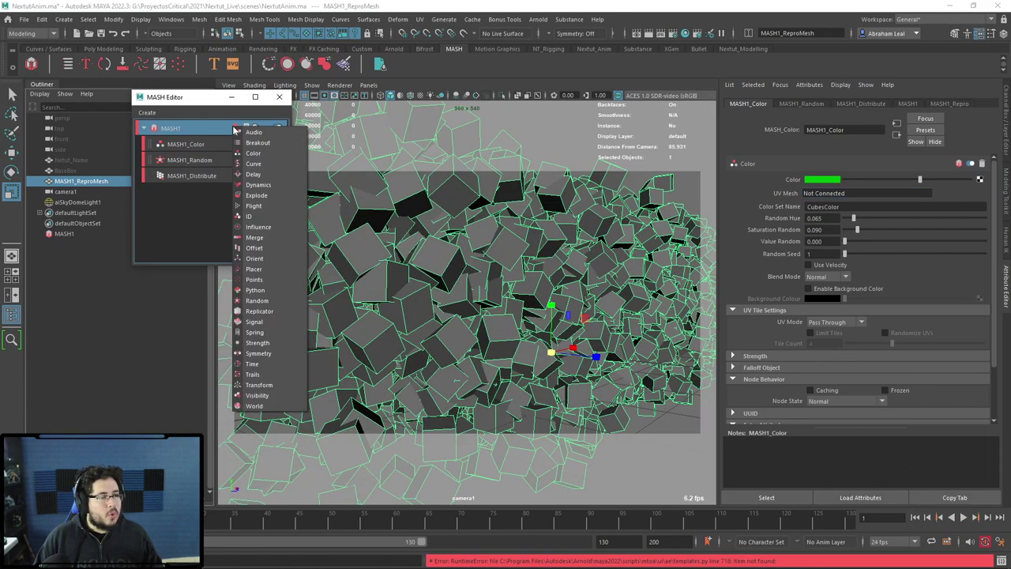
drag(656, 397, 560, 389)
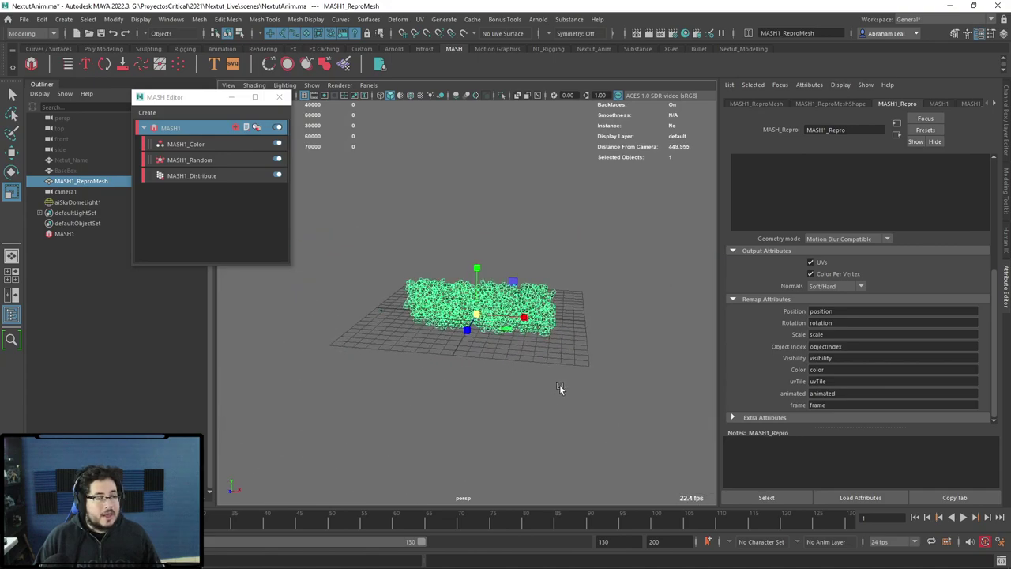
click(234, 130)
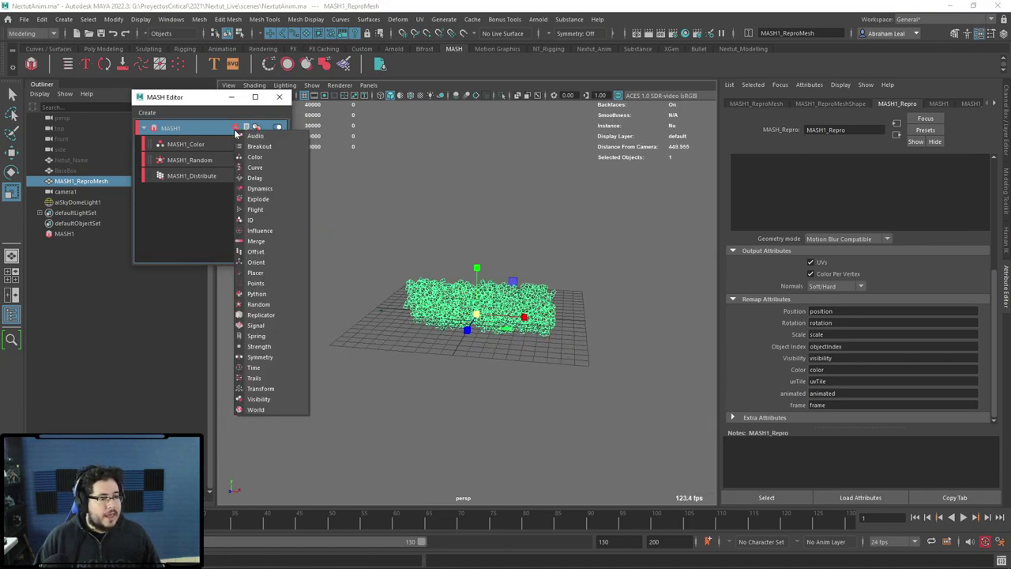
click(258, 398)
key(f)
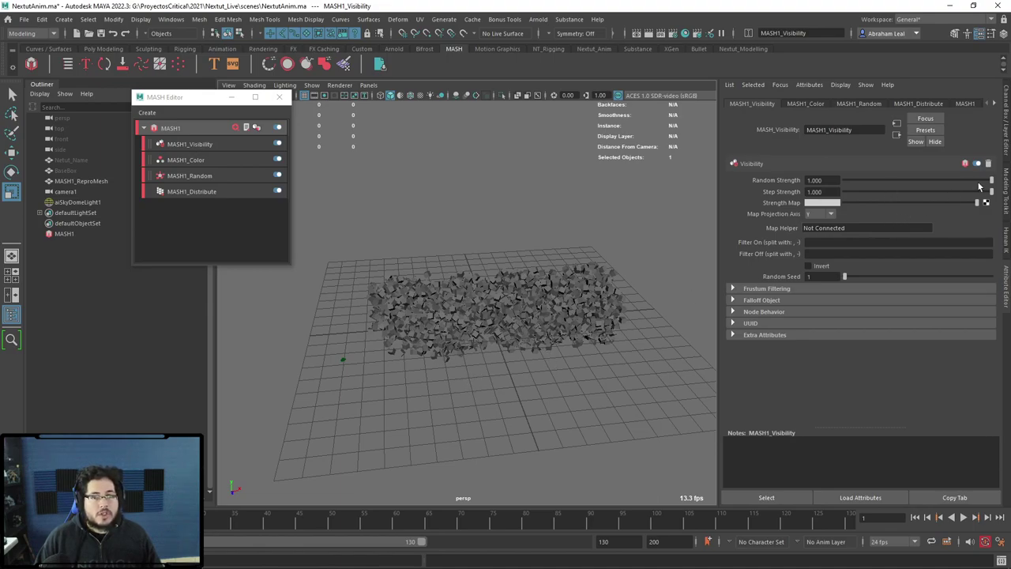
mouse_move(990, 180)
mouse_down()
mouse_move(859, 183)
mouse_move(942, 182)
mouse_move(881, 189)
mouse_up()
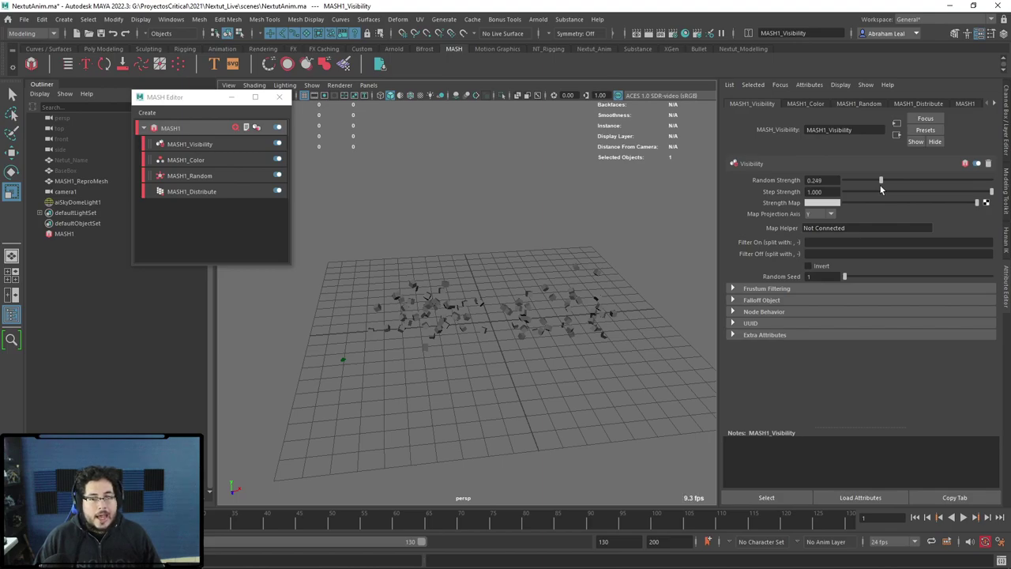
Create a new falloff object for the MASH1_Visibility node.
click(731, 300)
click(732, 288)
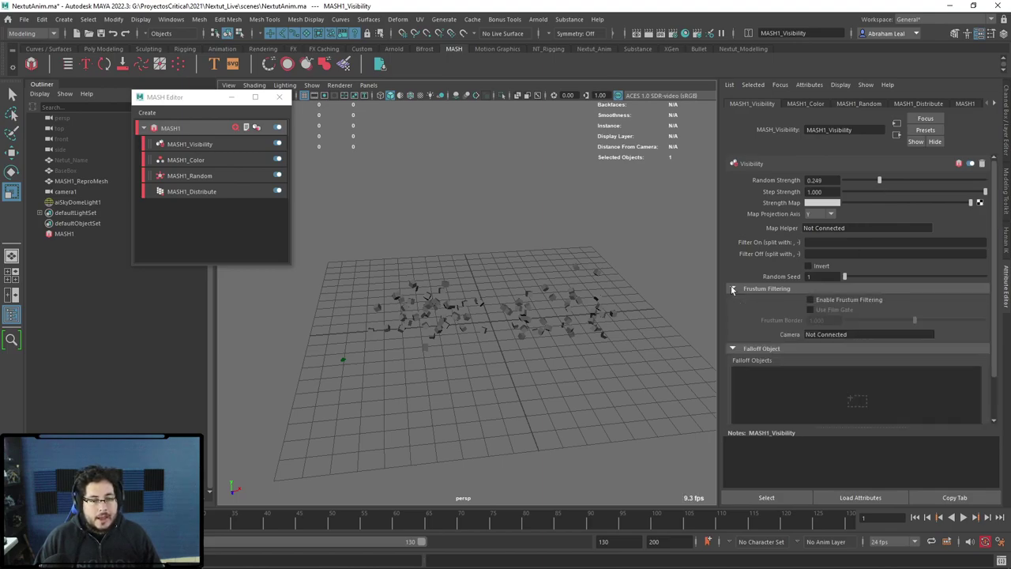
click(731, 288)
right_click(839, 345)
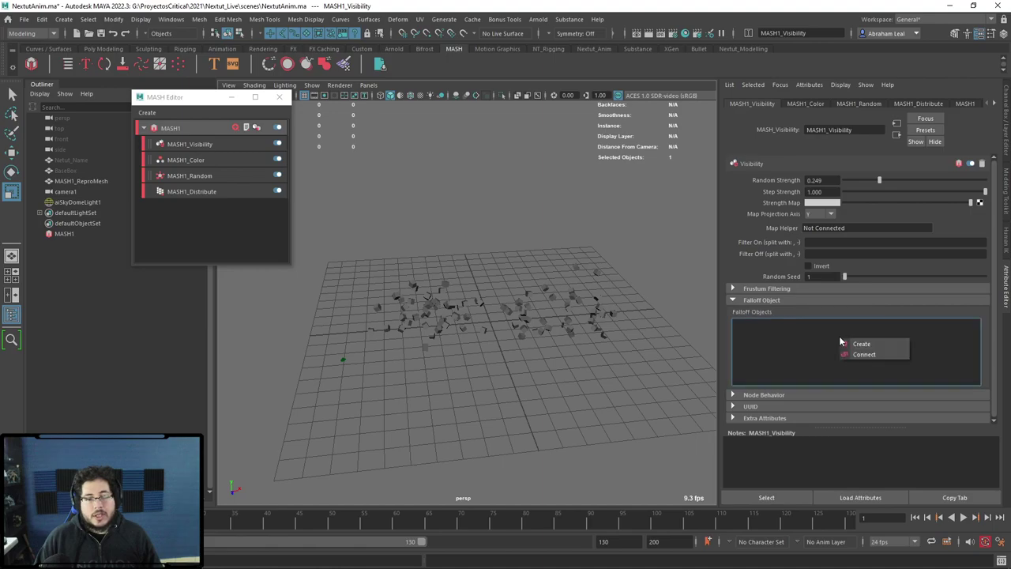
click(860, 343)
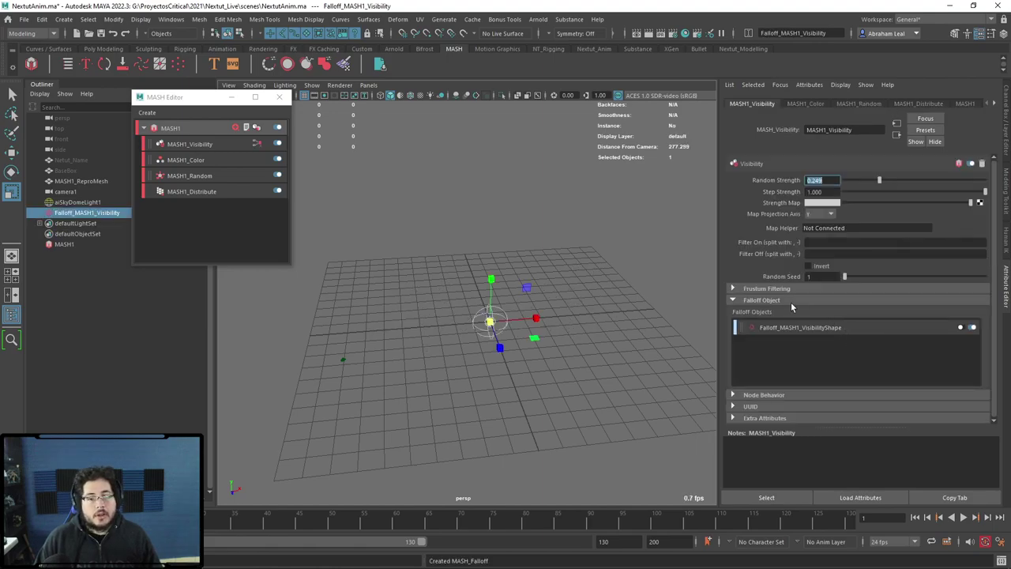
Move and scale up the falloff sphere so it covers the scattered cubes.
alt+drag(572, 334, 561, 322)
scroll(586, 320, up, 2)
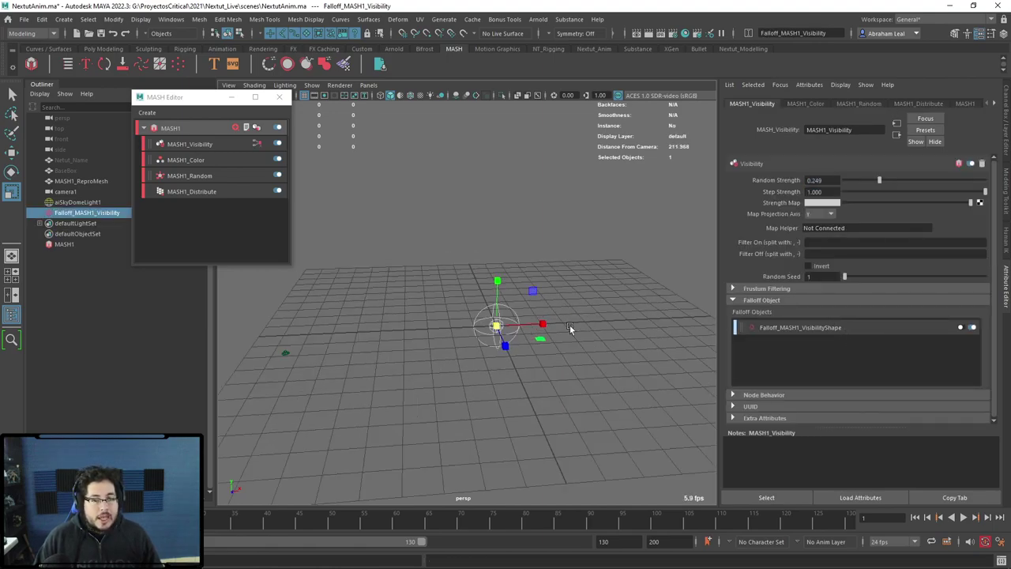
key(w)
mouse_move(545, 323)
mouse_down()
mouse_move(421, 326)
mouse_move(531, 324)
mouse_move(478, 324)
mouse_up()
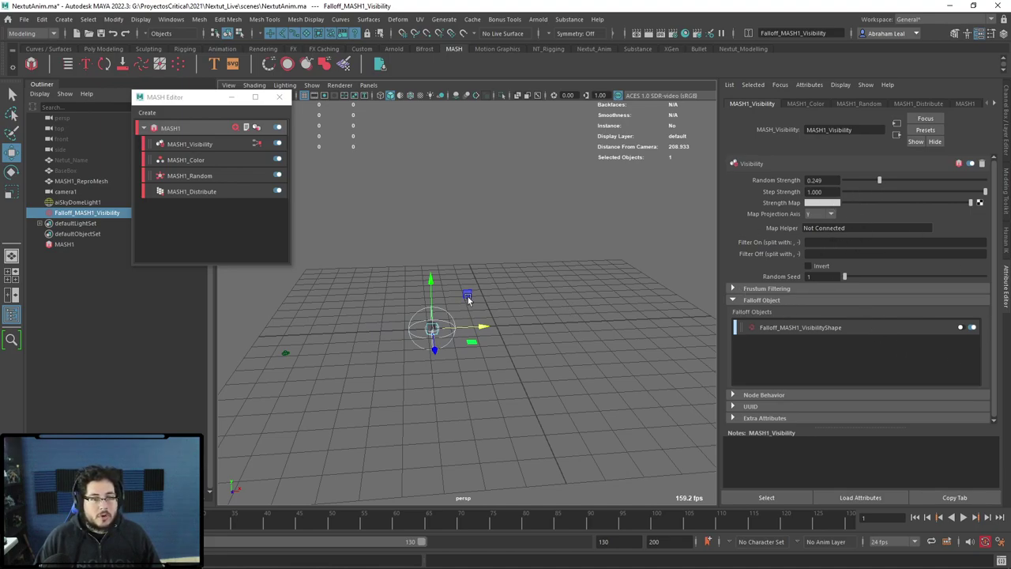
key(r)
drag(432, 326, 698, 315)
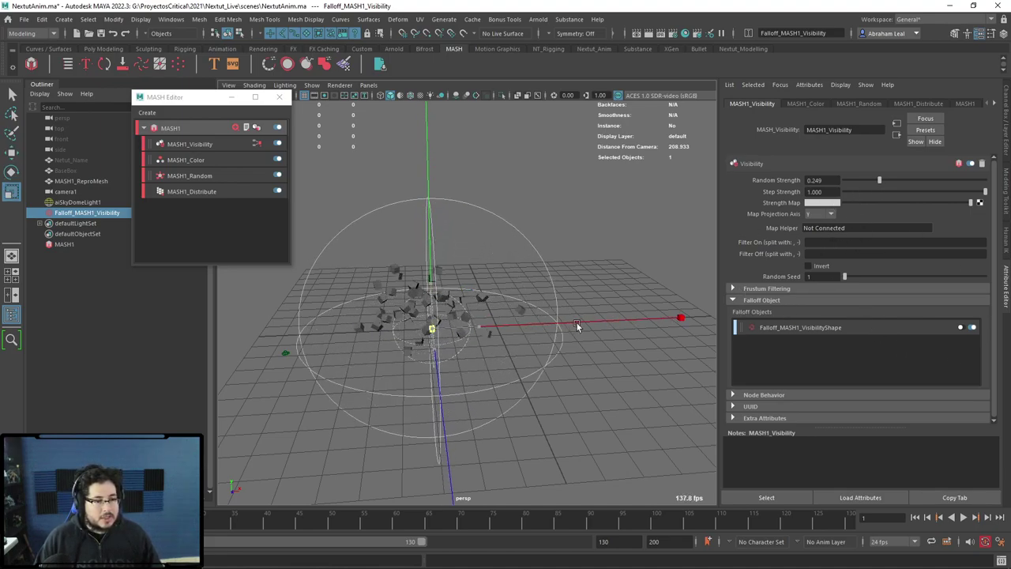
key(w)
mouse_move(505, 319)
mouse_down()
mouse_move(645, 318)
mouse_move(217, 338)
mouse_move(571, 357)
mouse_move(484, 356)
mouse_up()
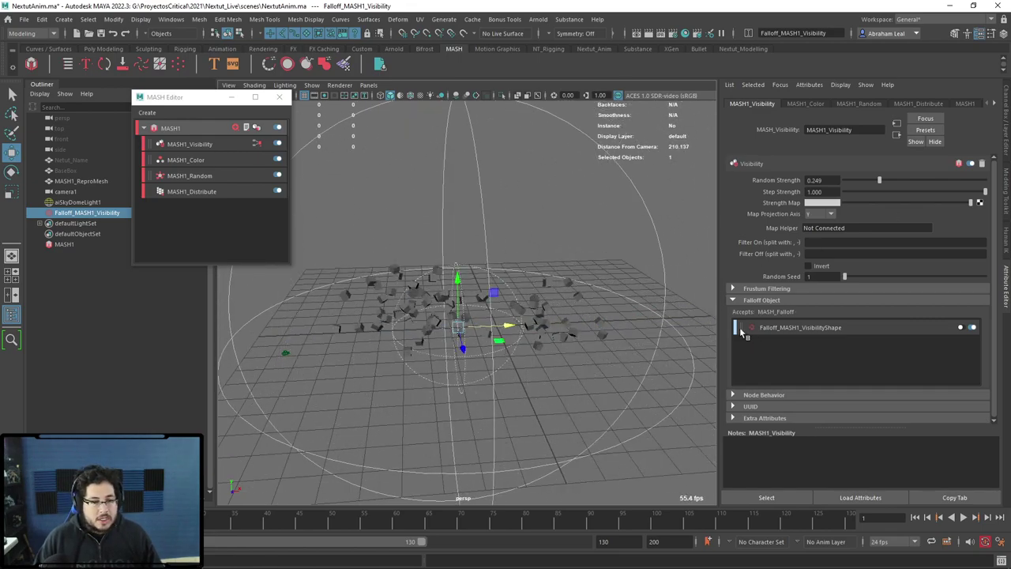
Raise the falloff sphere's Inner Zone to 0.758 and test inverting the falloff while sliding the sphere.
right_click(863, 327)
click(799, 329)
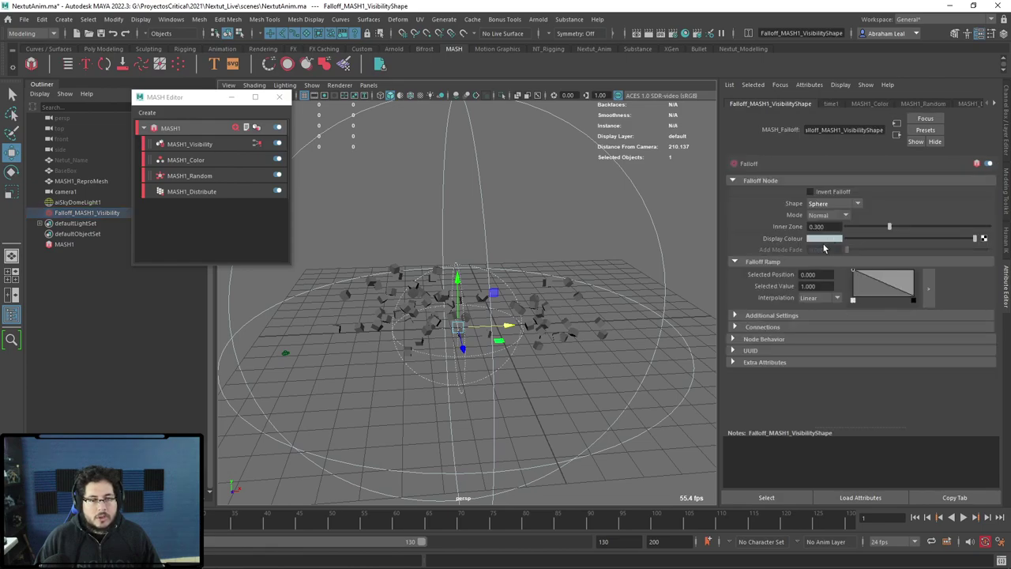
drag(890, 227, 954, 237)
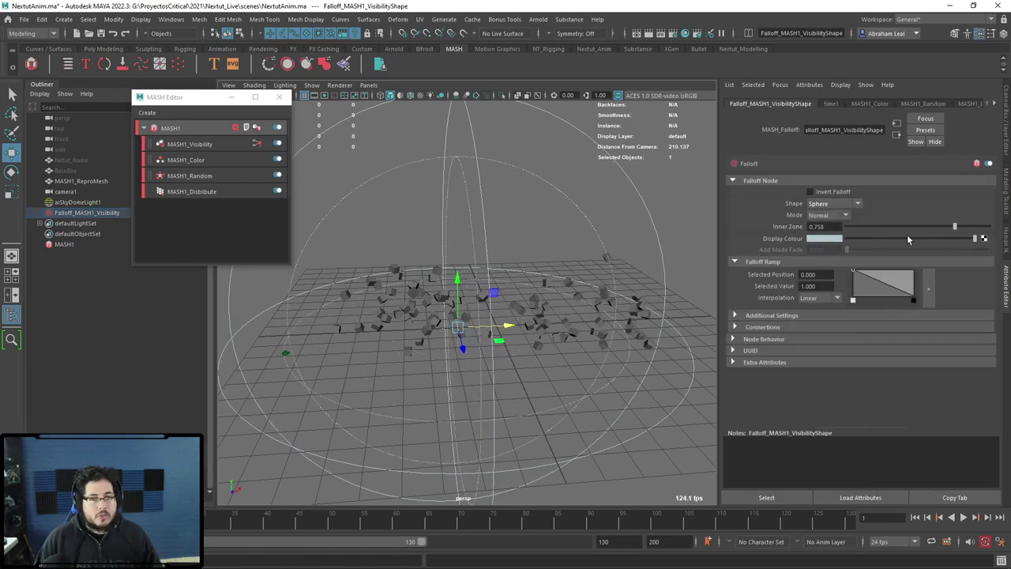
click(810, 192)
mouse_move(523, 322)
mouse_down()
mouse_move(365, 329)
mouse_move(942, 306)
mouse_up()
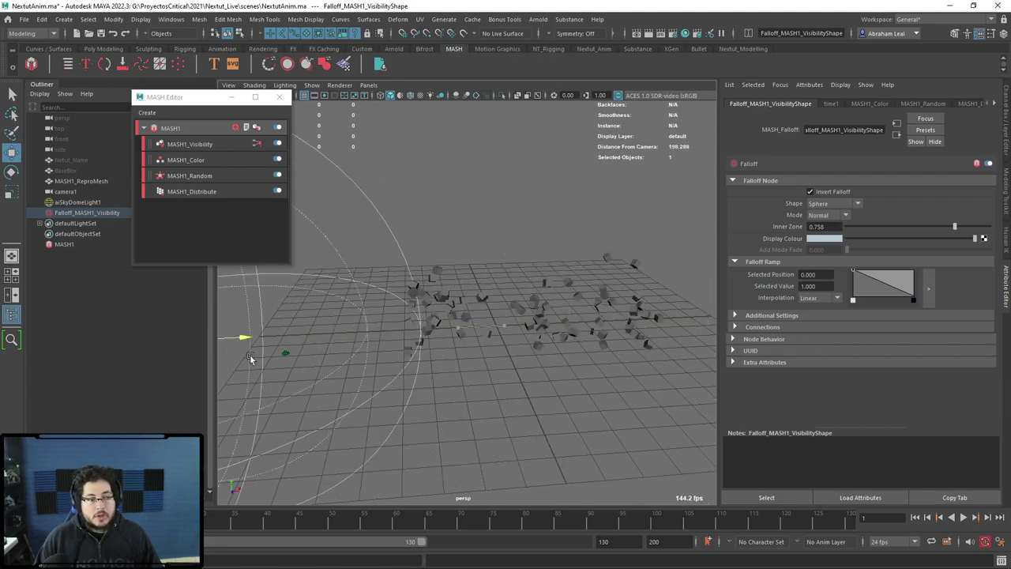
drag(942, 306, 310, 333)
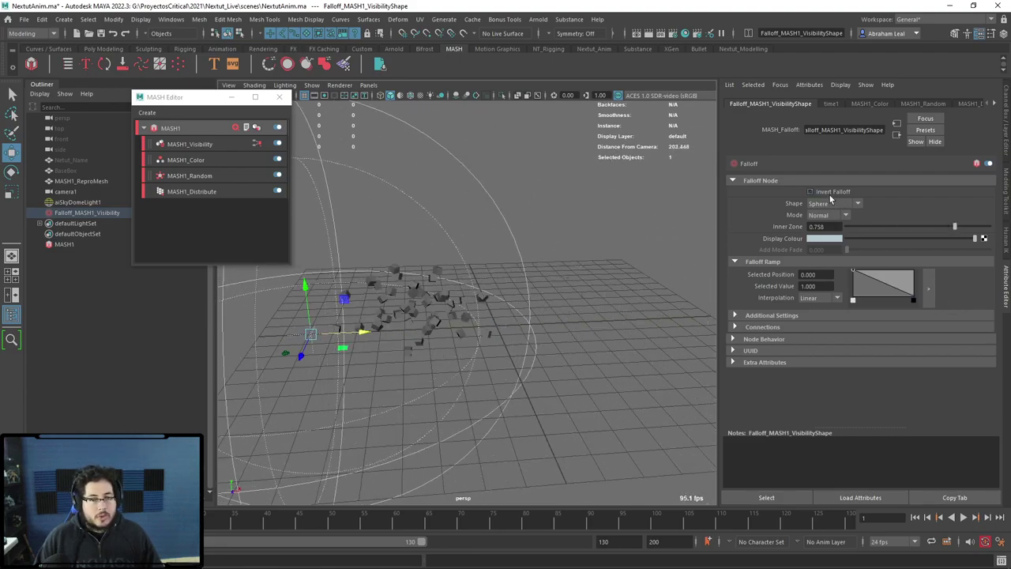
click(810, 191)
Centre the large falloff sphere over the cube cloud, then show MASH1_Visibility's settings.
alt+drag(557, 304, 568, 300)
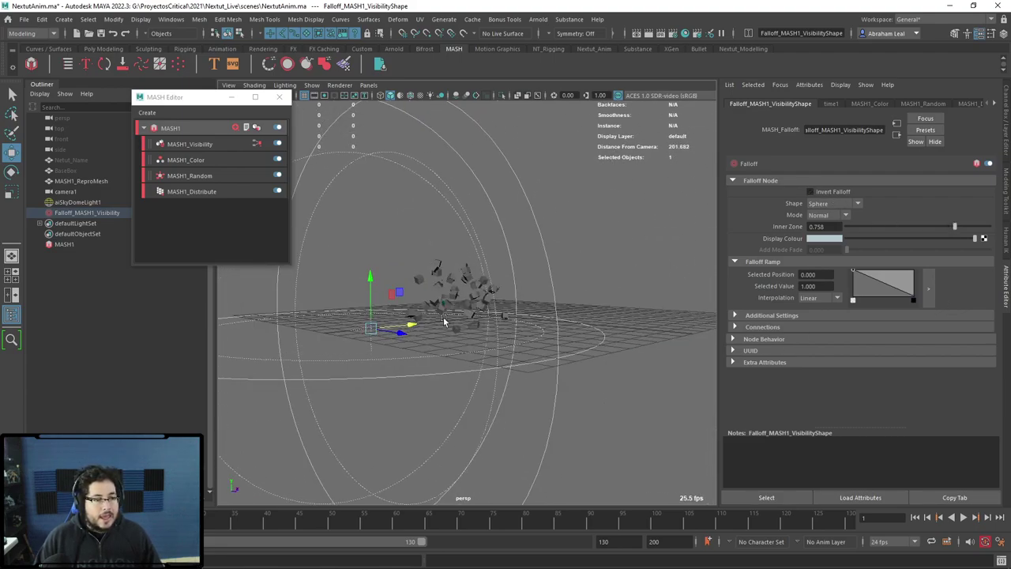
mouse_move(412, 324)
mouse_down()
mouse_move(235, 365)
mouse_move(672, 317)
mouse_move(650, 326)
mouse_up()
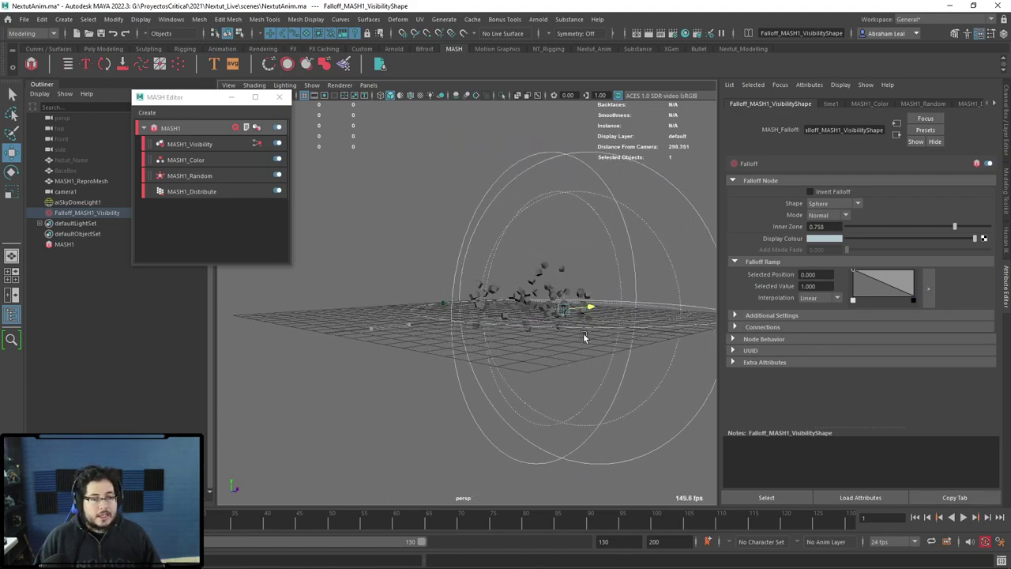
mouse_move(650, 326)
mouse_down()
mouse_move(523, 342)
mouse_move(468, 385)
mouse_move(500, 386)
mouse_up()
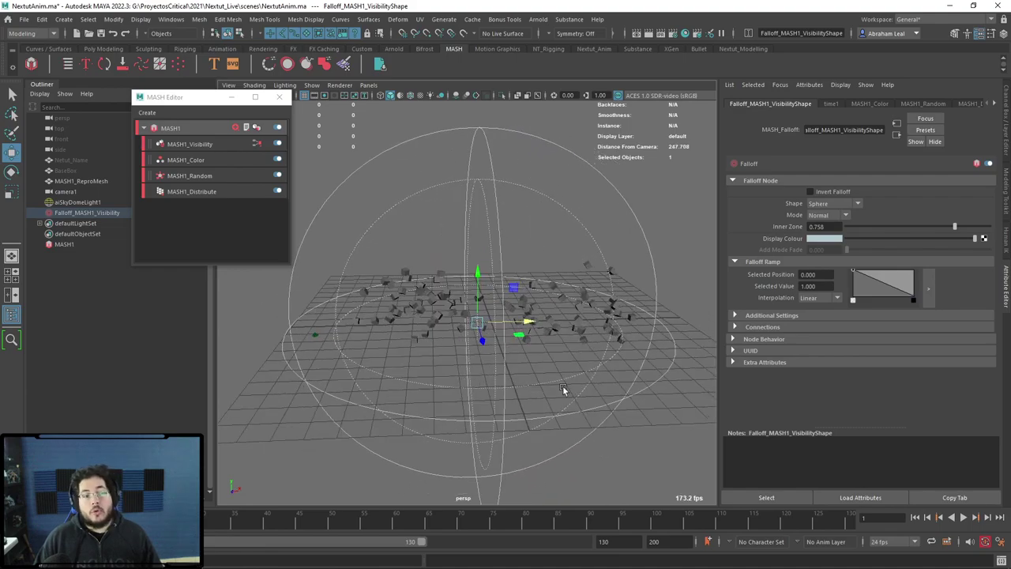
key(r)
drag(477, 325, 455, 322)
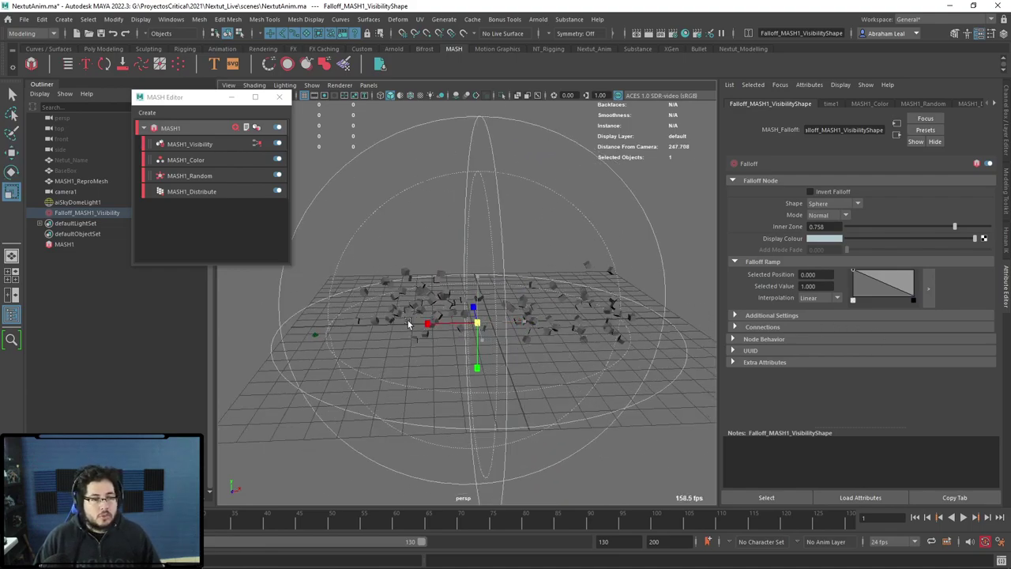
key(ctrl+z)
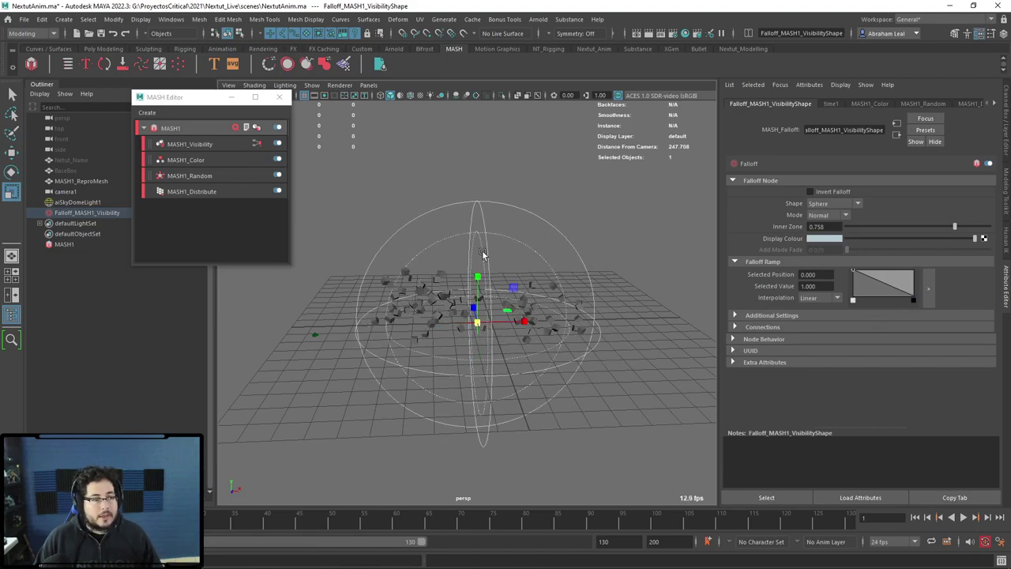
click(190, 146)
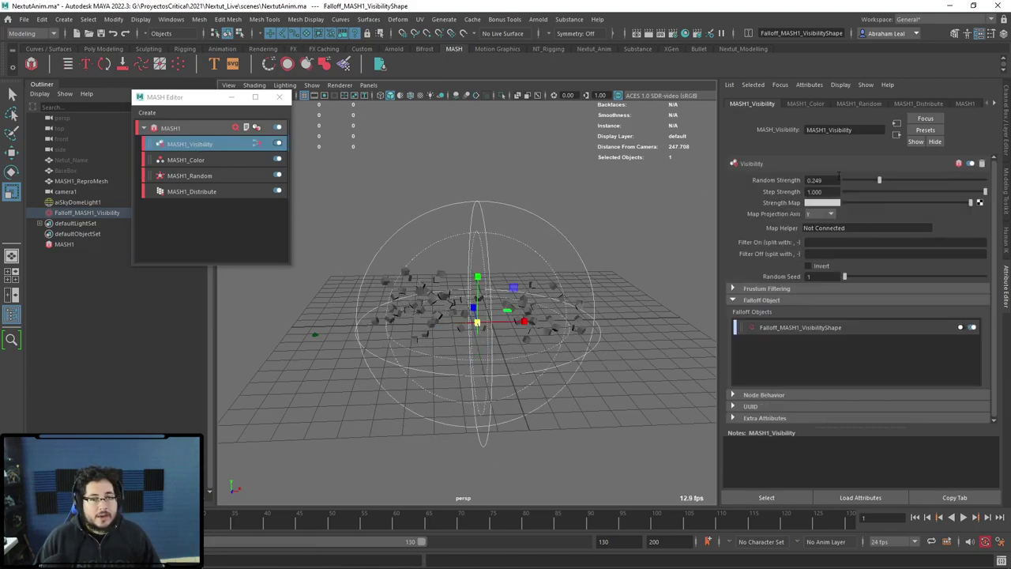
Try Random Strength at 1 and then 0.43, and Step Strength at 0.8, while shifting the falloff sphere.
mouse_move(882, 182)
mouse_down()
mouse_move(997, 190)
mouse_move(959, 193)
mouse_up()
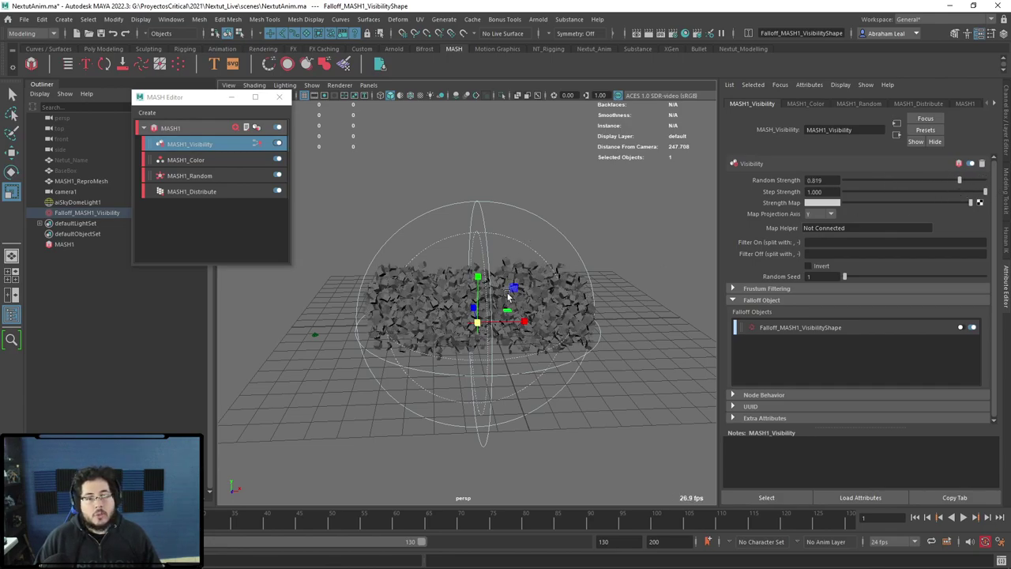
key(w)
mouse_move(525, 320)
mouse_down()
mouse_move(390, 322)
mouse_move(401, 310)
mouse_move(485, 308)
mouse_up()
drag(934, 180, 904, 182)
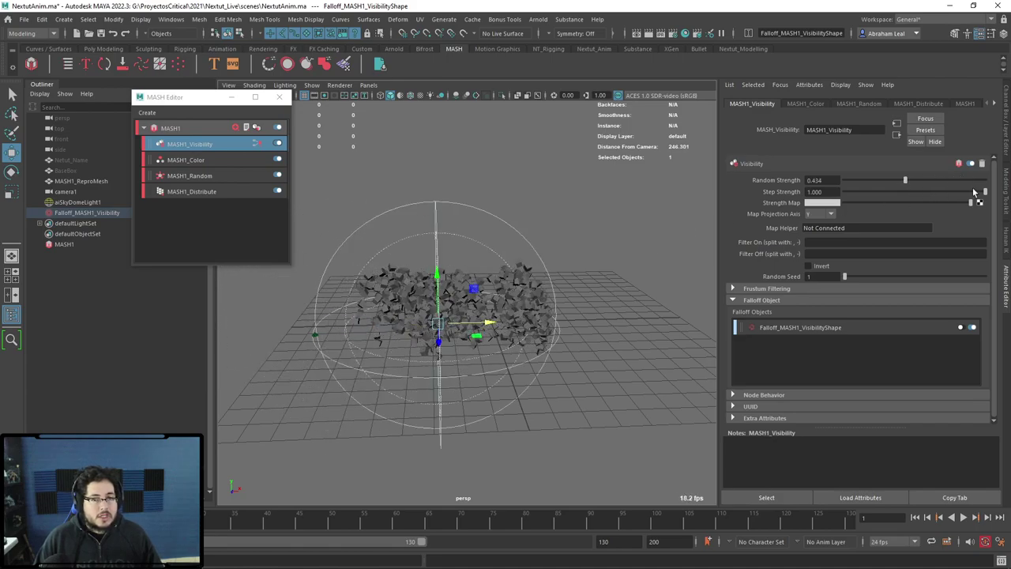
drag(984, 192, 972, 192)
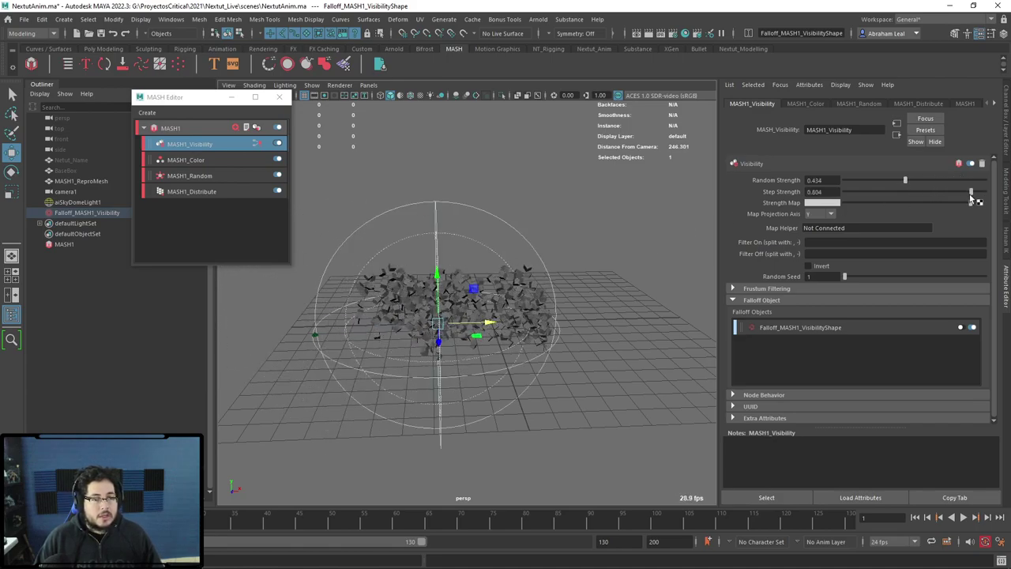
Preview the reveal by playing and scrubbing toward frame 100, then raise Random Strength to 1.
key(alt+v)
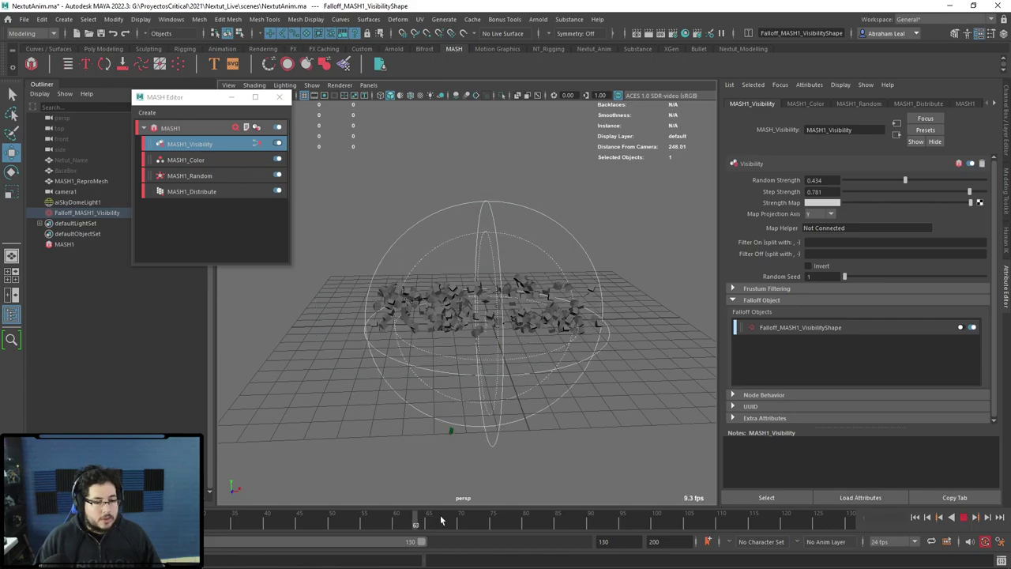
key(alt+v)
alt+drag(634, 527, 636, 401)
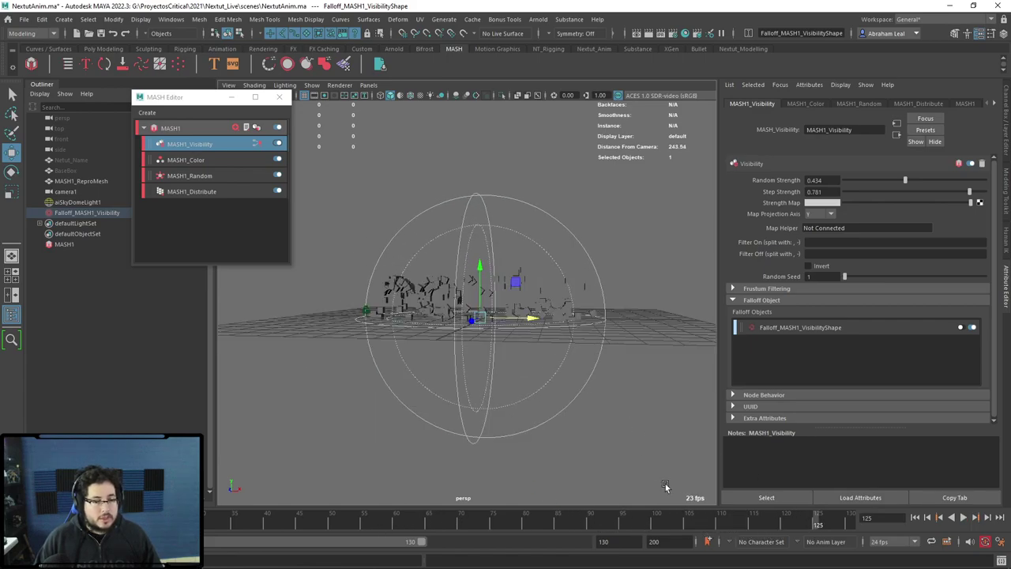
drag(801, 528, 702, 527)
scroll(564, 408, up, 3)
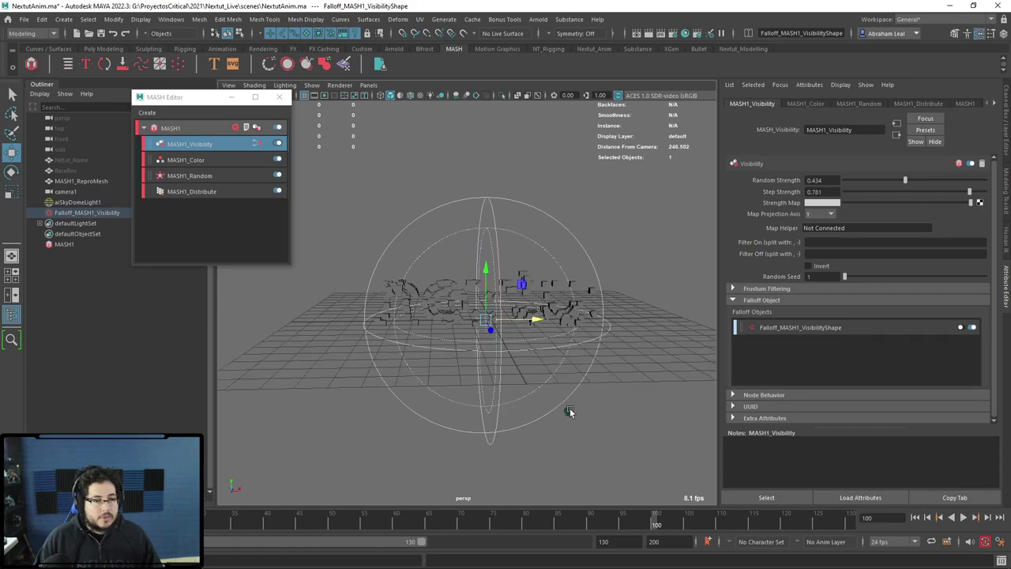
alt+drag(564, 408, 624, 456)
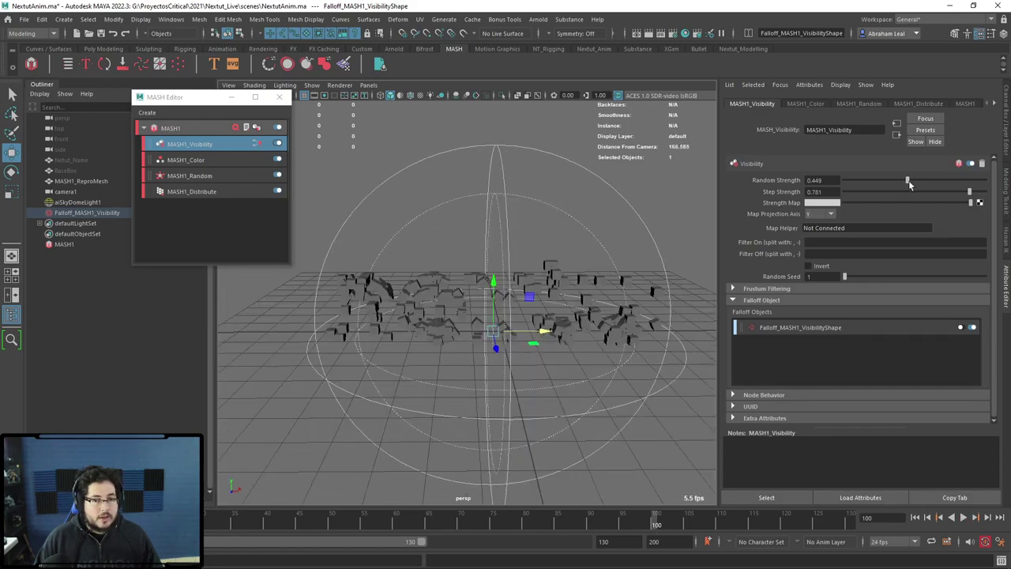
drag(908, 184, 940, 186)
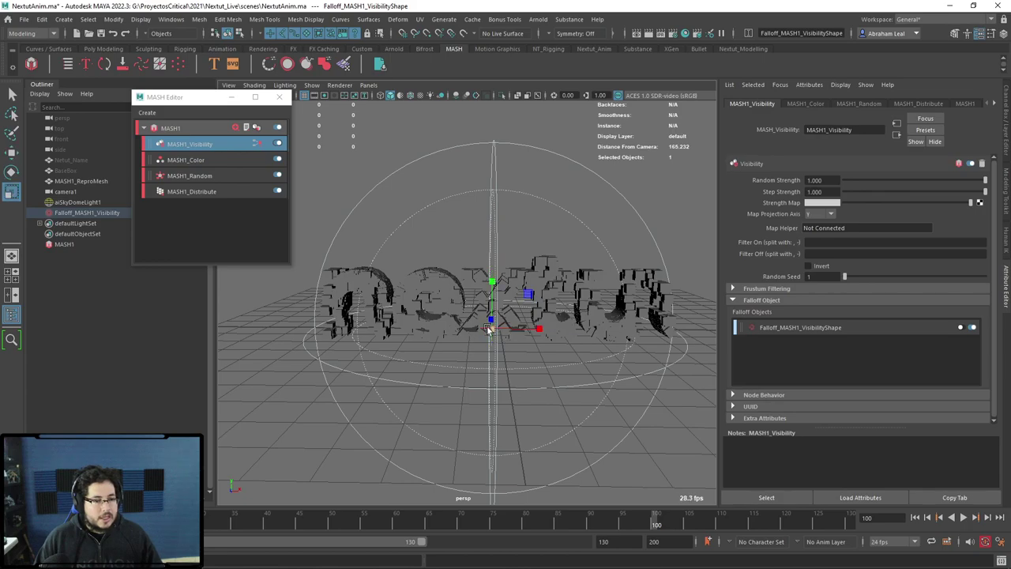
mouse_move(488, 328)
alt+mouse_down()
mouse_move(460, 326)
mouse_move(515, 328)
alt+mouse_up()
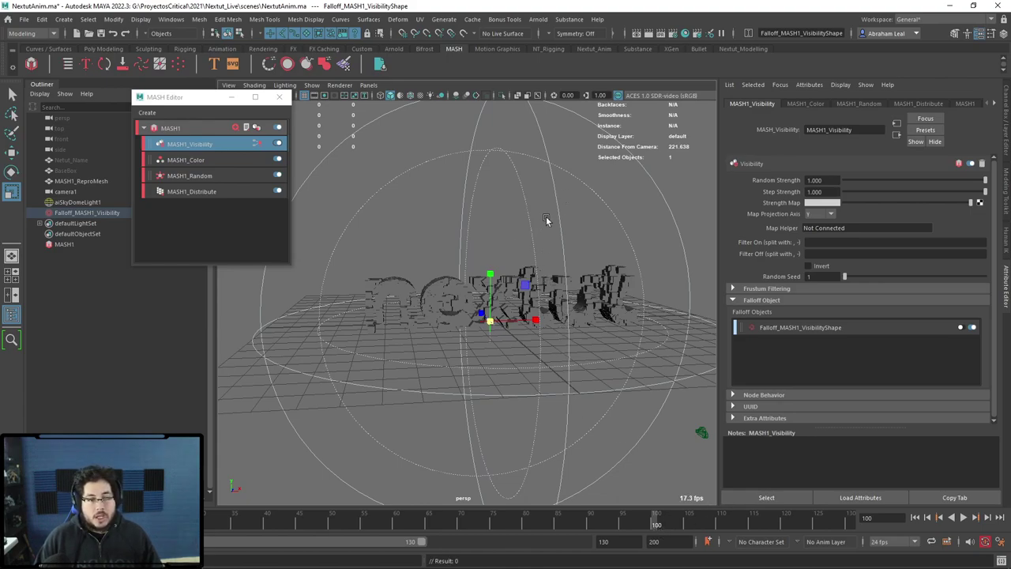
At frame 1, lift the falloff sphere in Translate Y to about 127, well above the cubes.
key(w)
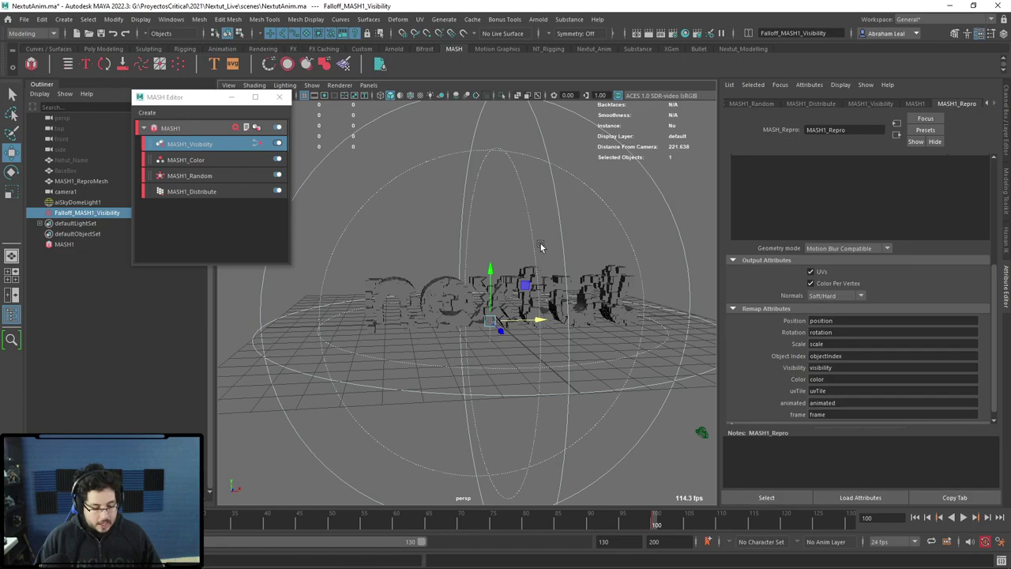
key(ctrl+a)
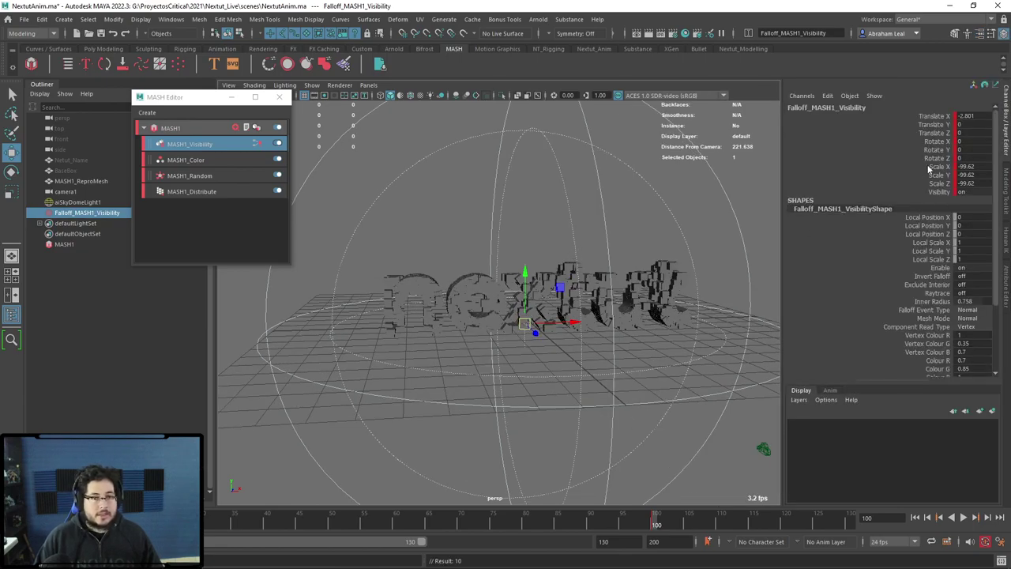
alt+drag(481, 254, 529, 272)
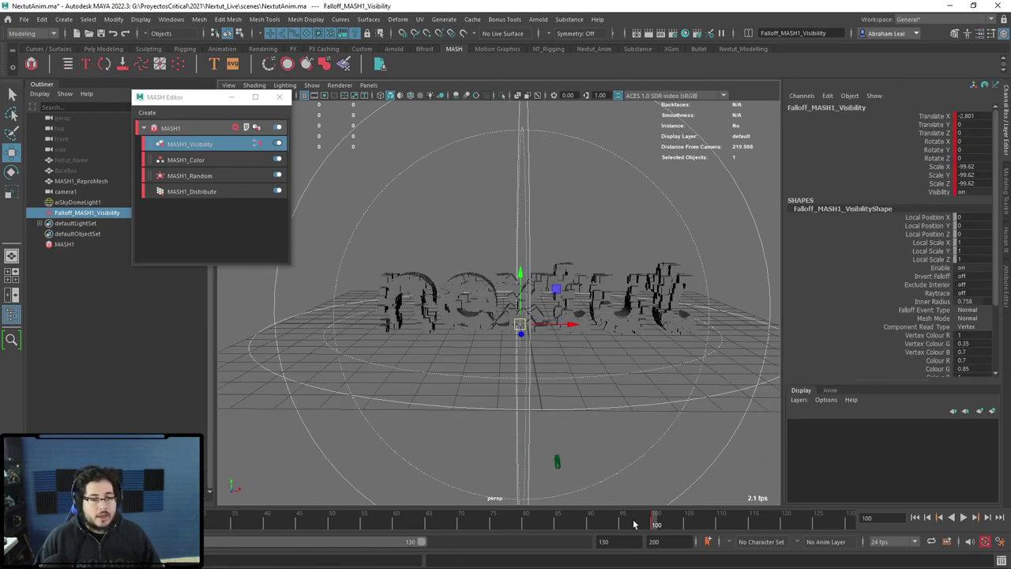
drag(528, 529, 237, 525)
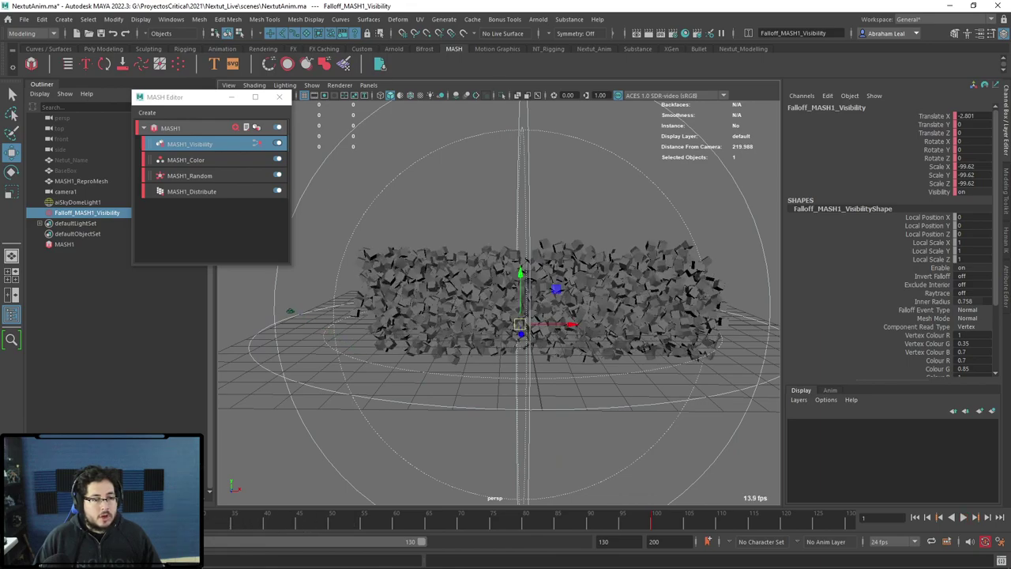
alt+drag(539, 336, 563, 338)
mouse_move(530, 270)
mouse_down()
mouse_move(542, 527)
mouse_move(531, 490)
mouse_move(542, 388)
mouse_move(534, 354)
mouse_move(538, 417)
mouse_move(511, 55)
mouse_up()
scroll(593, 260, down, 5)
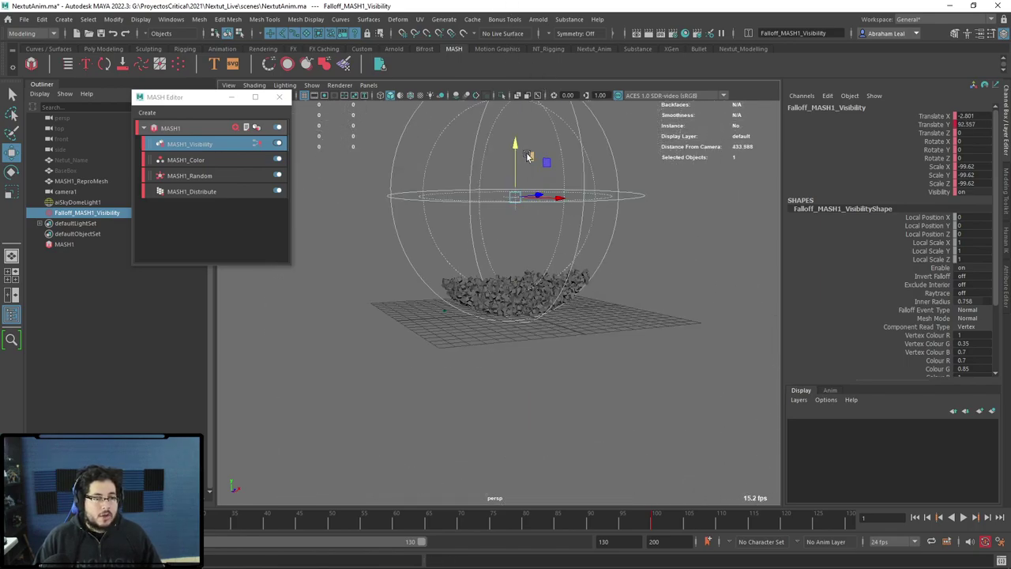
mouse_move(528, 157)
mouse_down()
mouse_move(516, 99)
mouse_move(521, 189)
mouse_move(507, 96)
mouse_move(507, 117)
mouse_up()
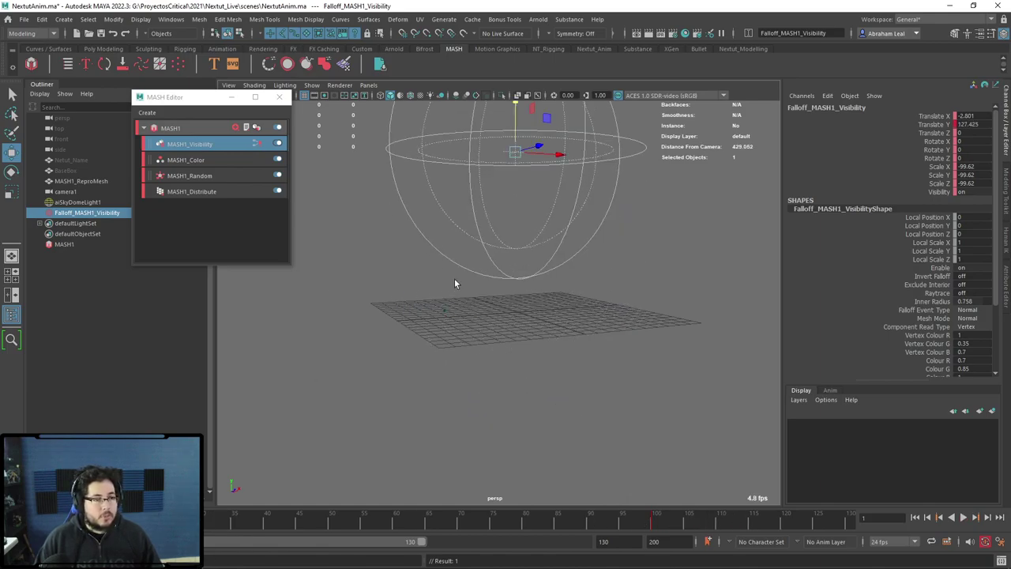
Play to frame 50 to watch the sphere descend and reveal the cubes, then reopen the MASH node attributes.
key(alt+v)
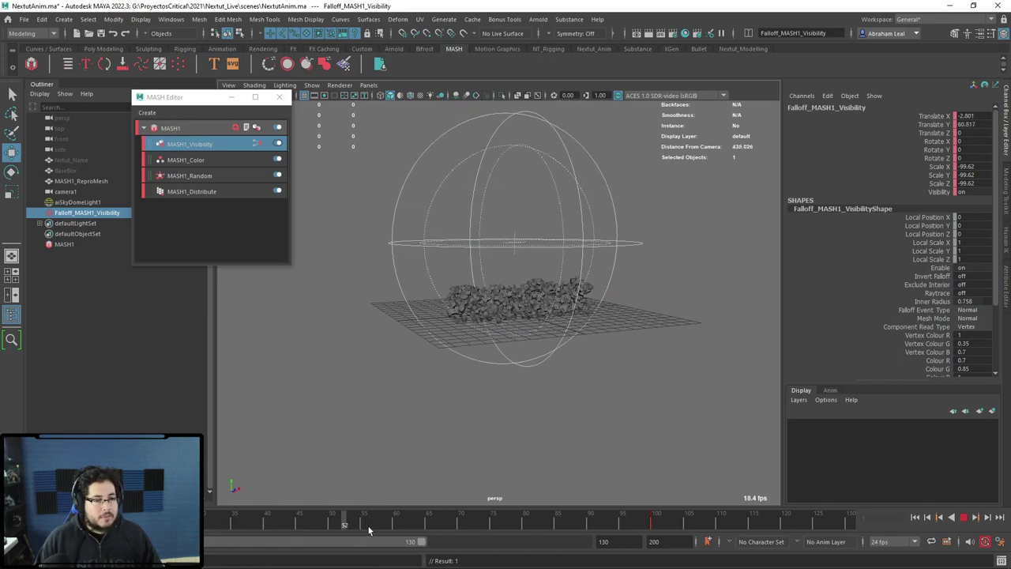
click(330, 534)
scroll(624, 332, up, 3)
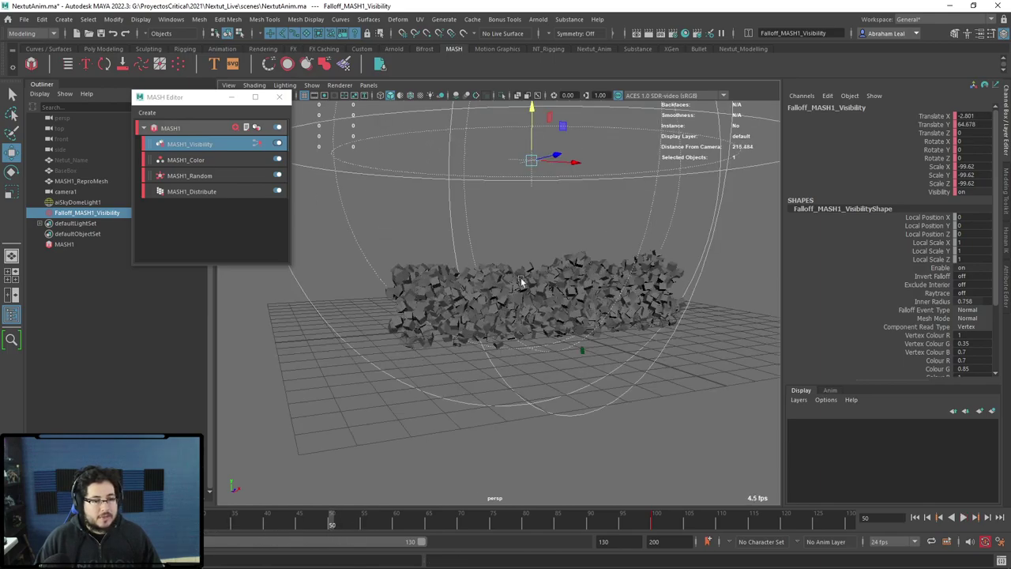
double_click(200, 145)
scroll(854, 320, up, 5)
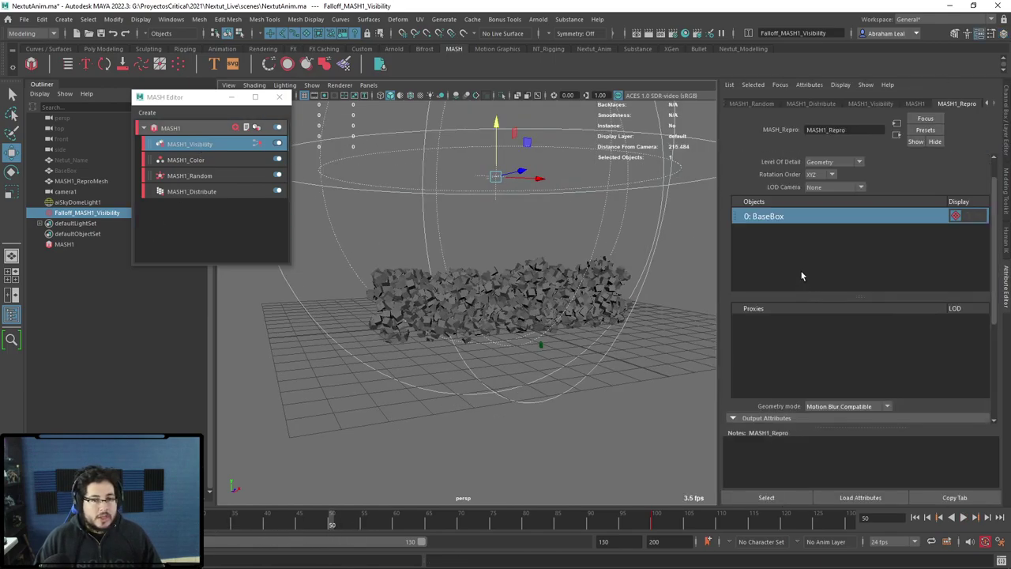
At frame 100, set keys on Random Strength and Step Strength at 1.
click(881, 104)
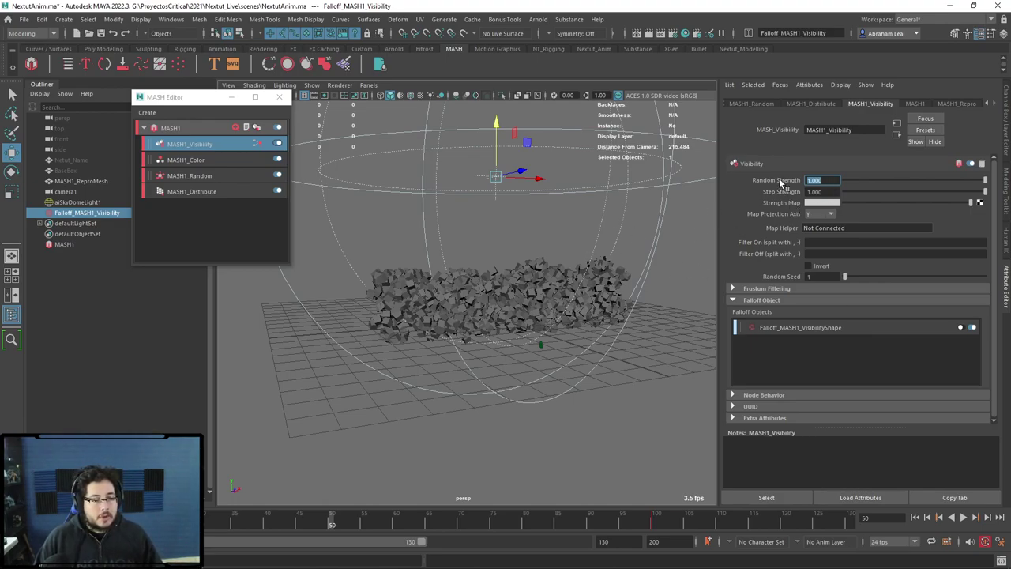
click(653, 524)
right_click(776, 184)
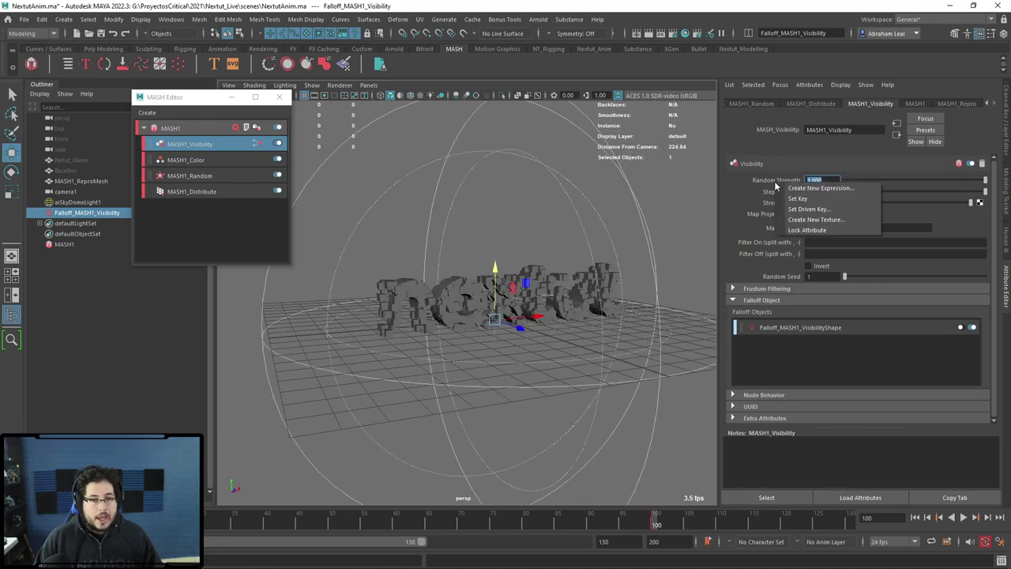
click(804, 198)
right_click(779, 196)
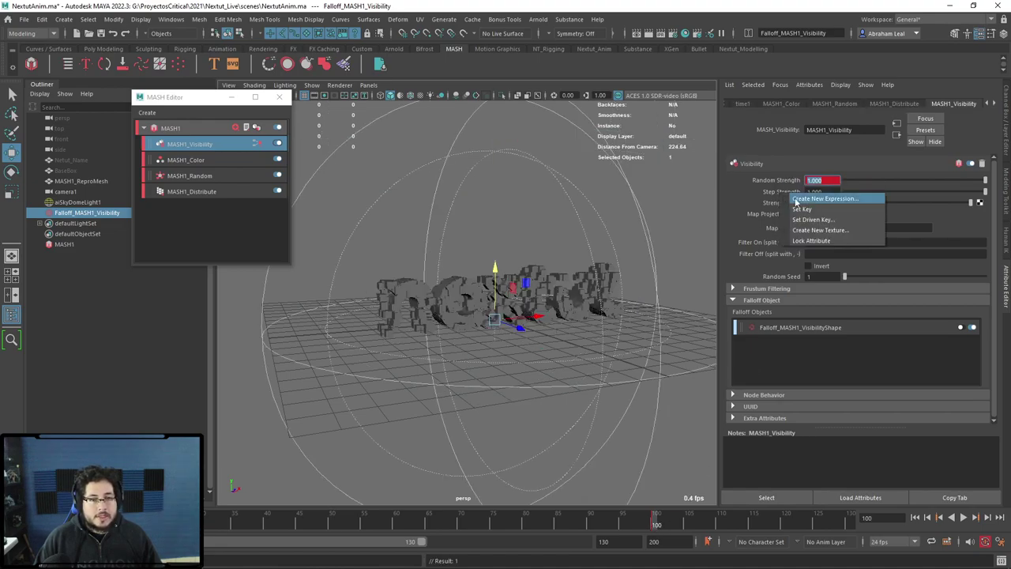
click(814, 211)
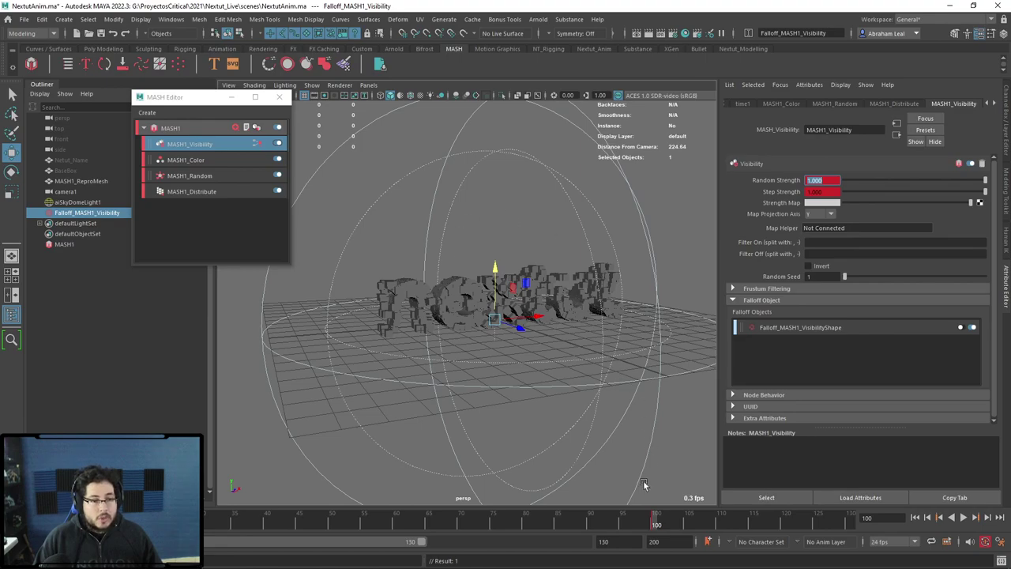
key(alt+v)
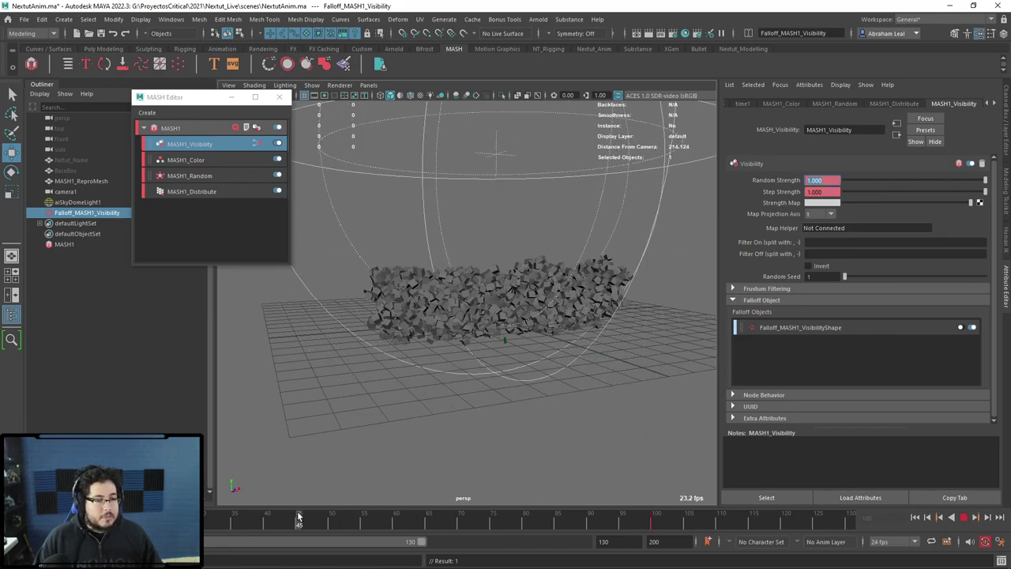
At frame 45, lower Random Strength to 0.336 and Step Strength to 0.389, then replay from frame 1.
drag(966, 185, 886, 186)
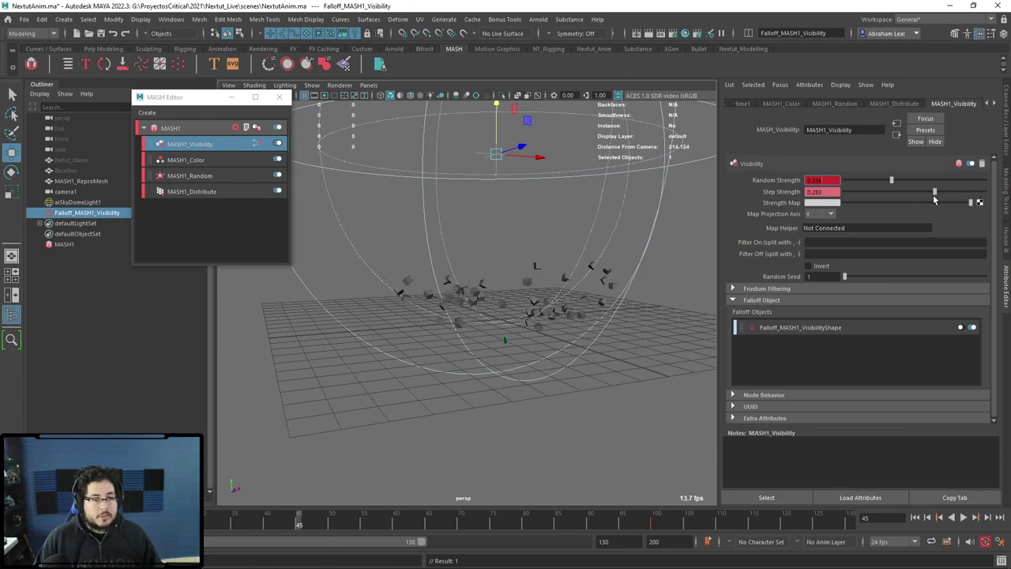
drag(933, 192, 941, 191)
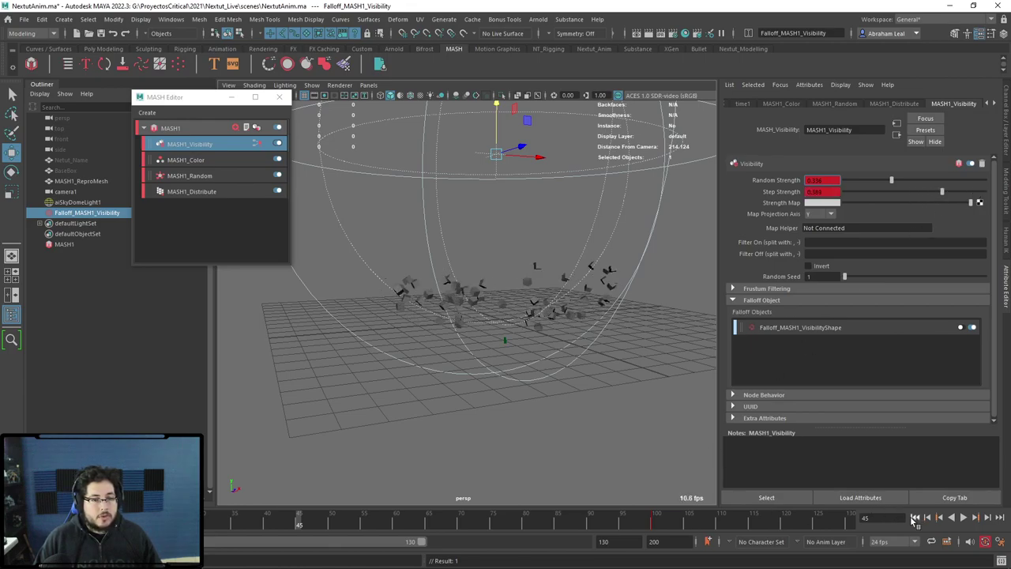
click(915, 517)
click(962, 519)
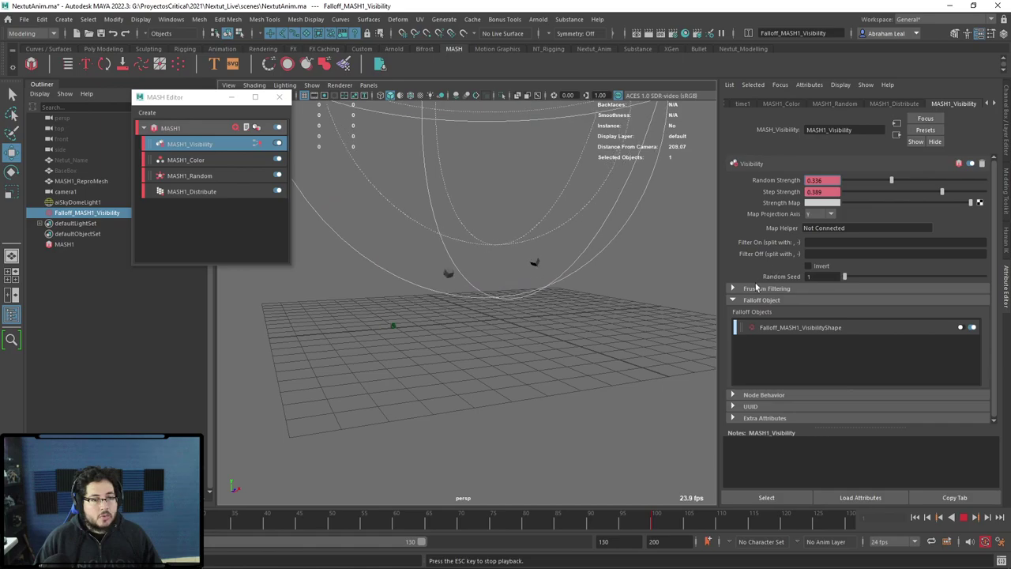
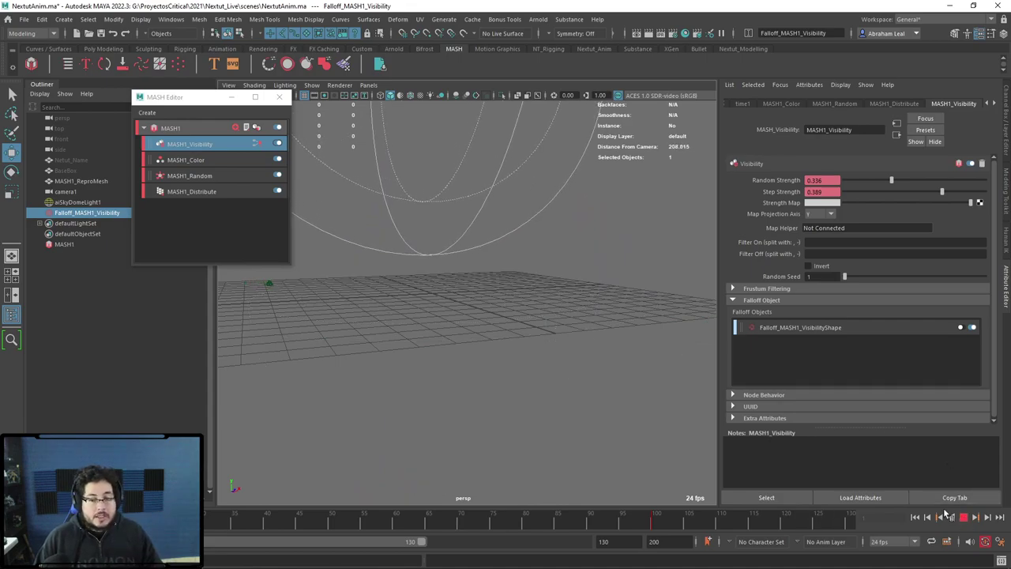
Select camera1 and look through it in the viewport.
click(915, 517)
click(248, 284)
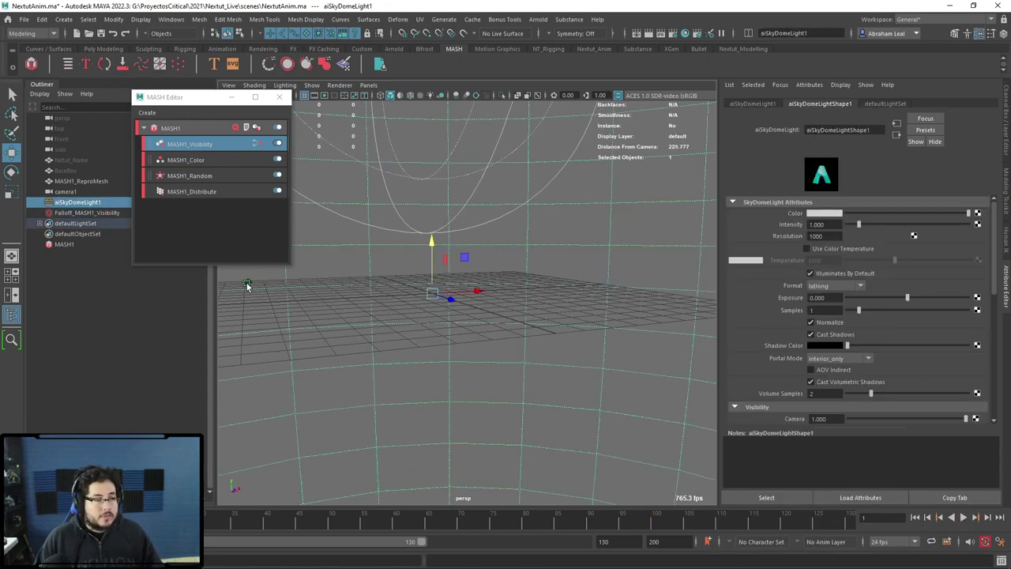
click(368, 84)
click(398, 130)
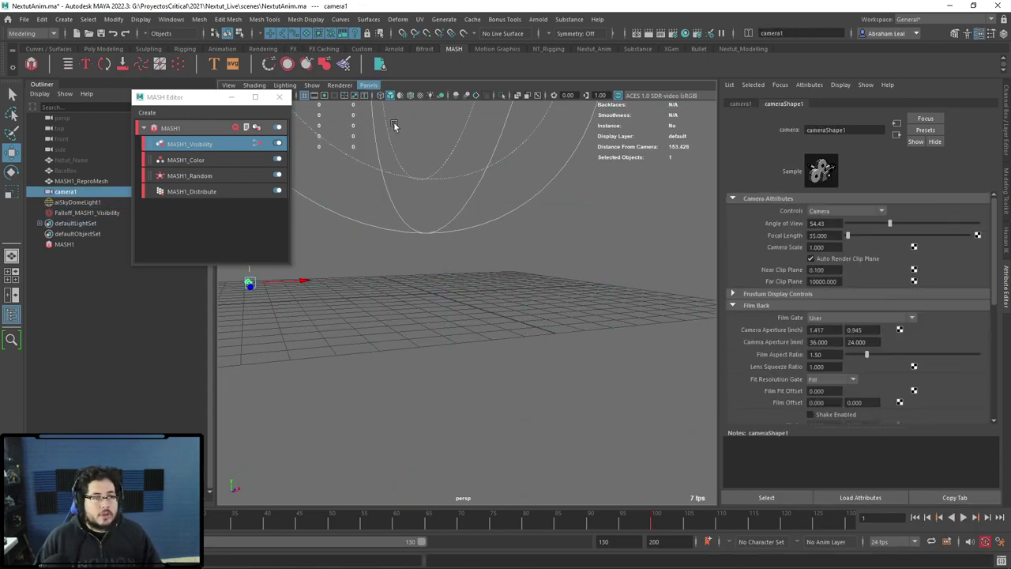
Play the MASH animation, select Falloff_MASH1_Visibility, and play it again.
click(963, 517)
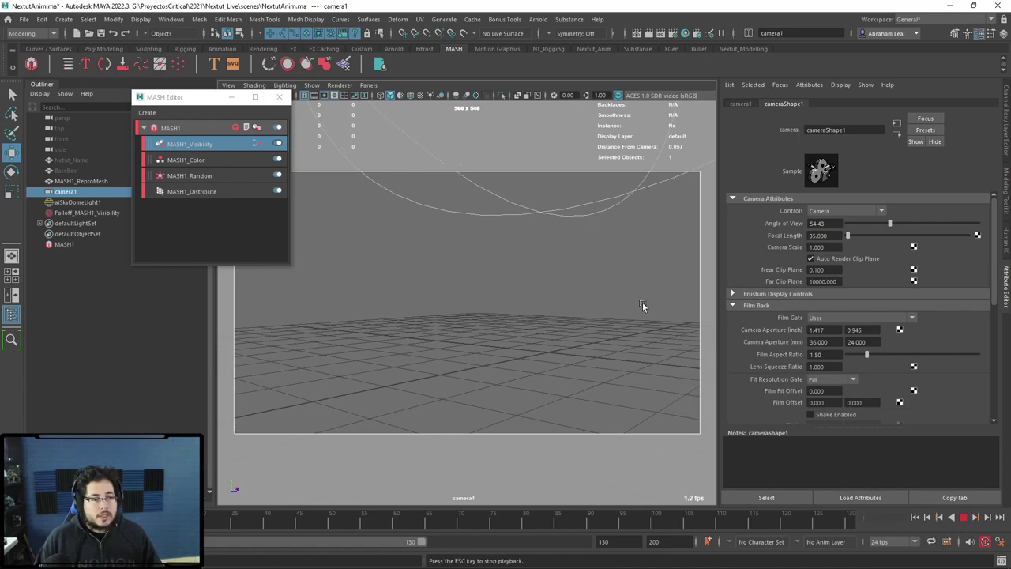
click(683, 308)
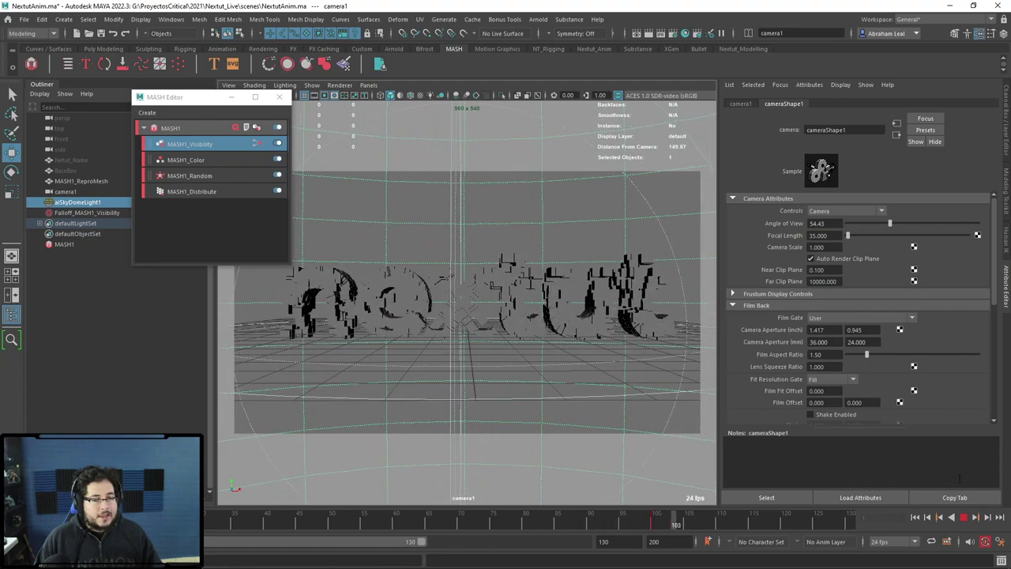
click(965, 517)
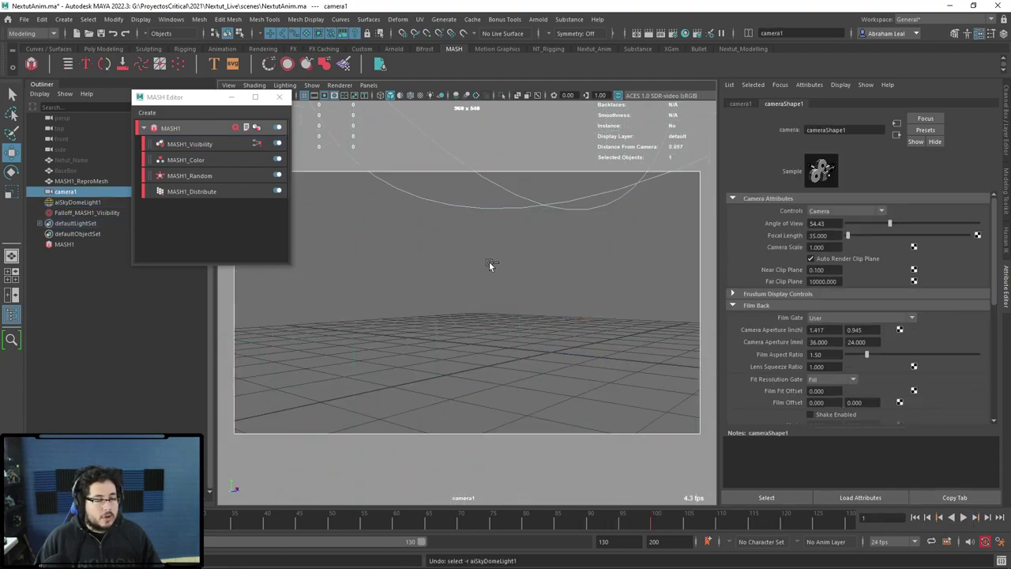
click(662, 328)
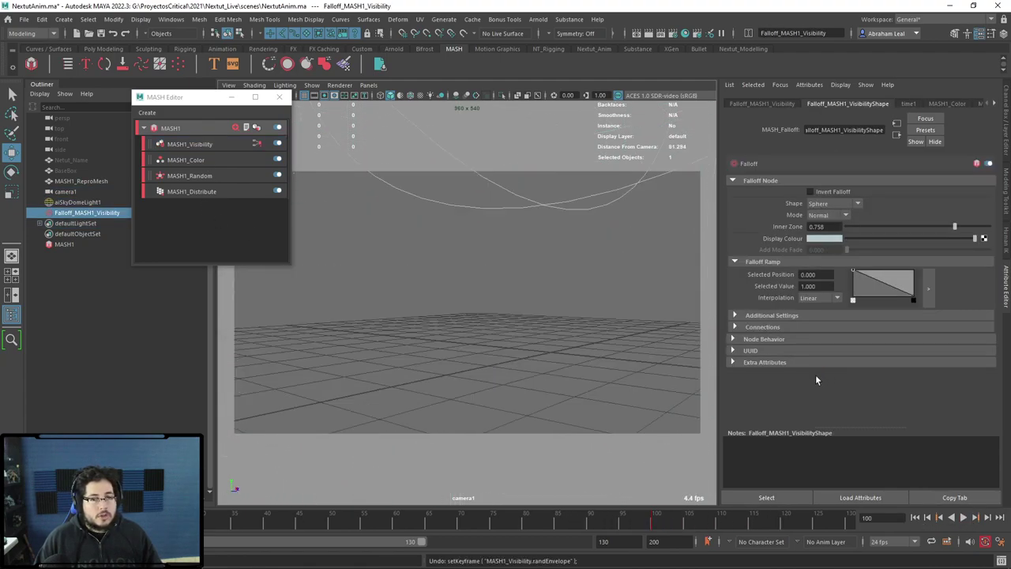
click(962, 517)
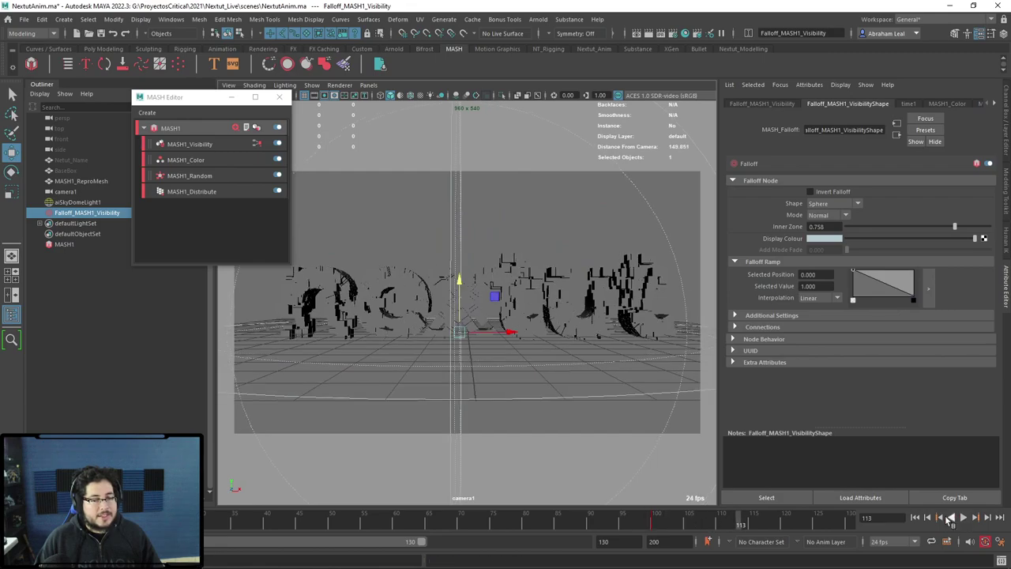
At frame 1, lower the falloff sphere, then play ahead to preview the formed text.
click(915, 517)
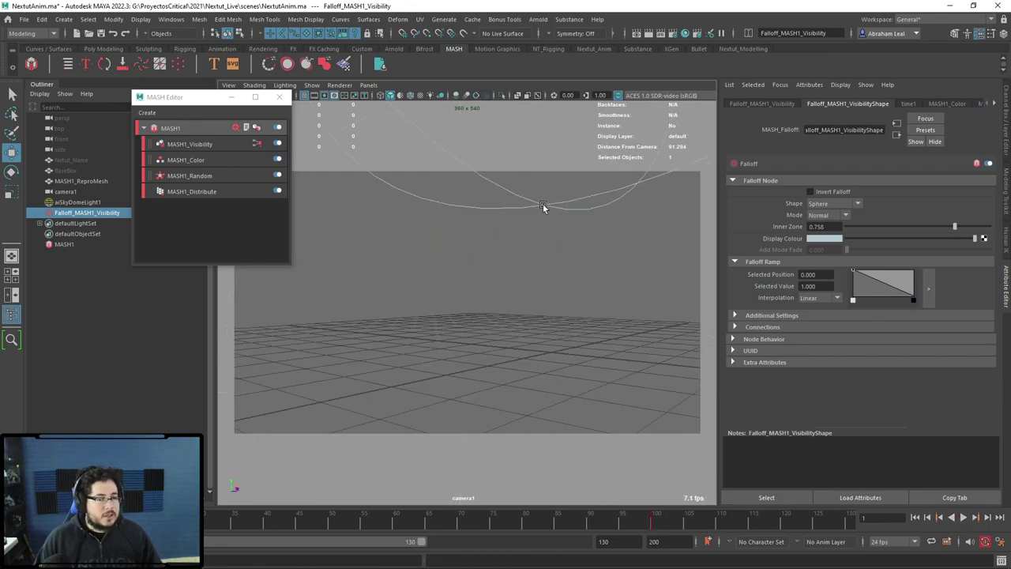
drag(542, 200, 552, 254)
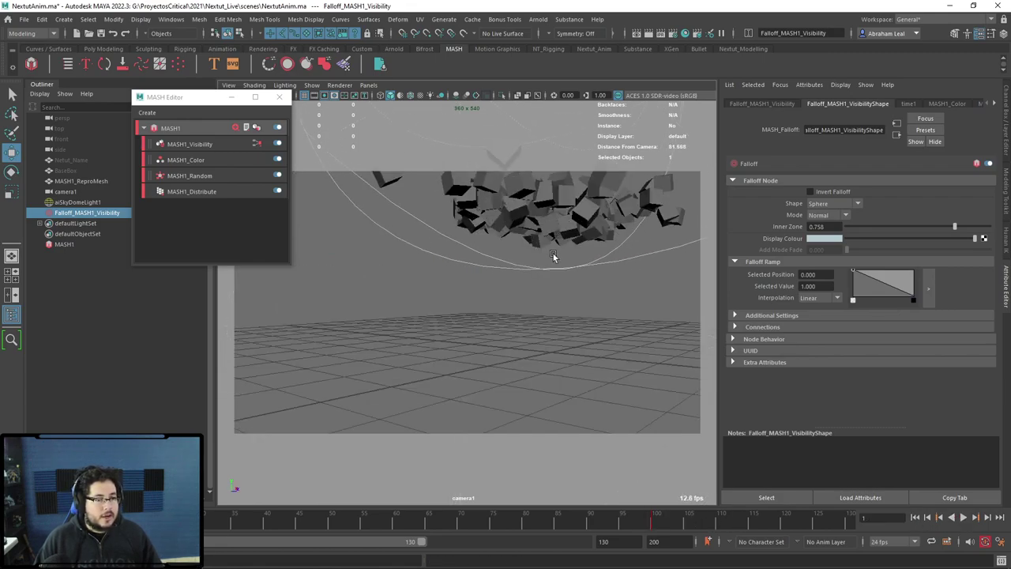
click(926, 518)
click(962, 517)
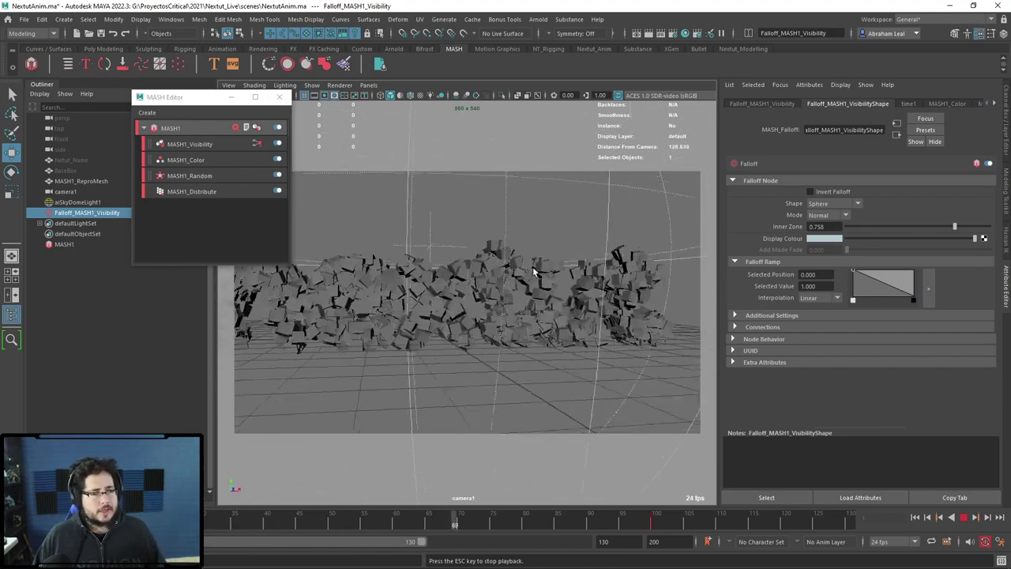
Close the MASH Editor, stop playback, and start an Arnold render preview.
click(278, 96)
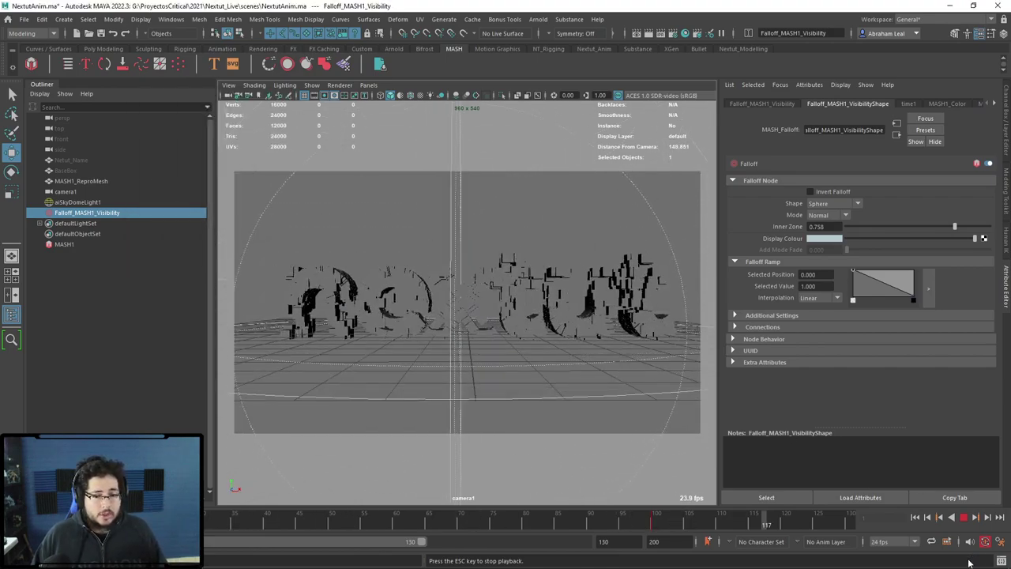
key(Escape)
click(227, 525)
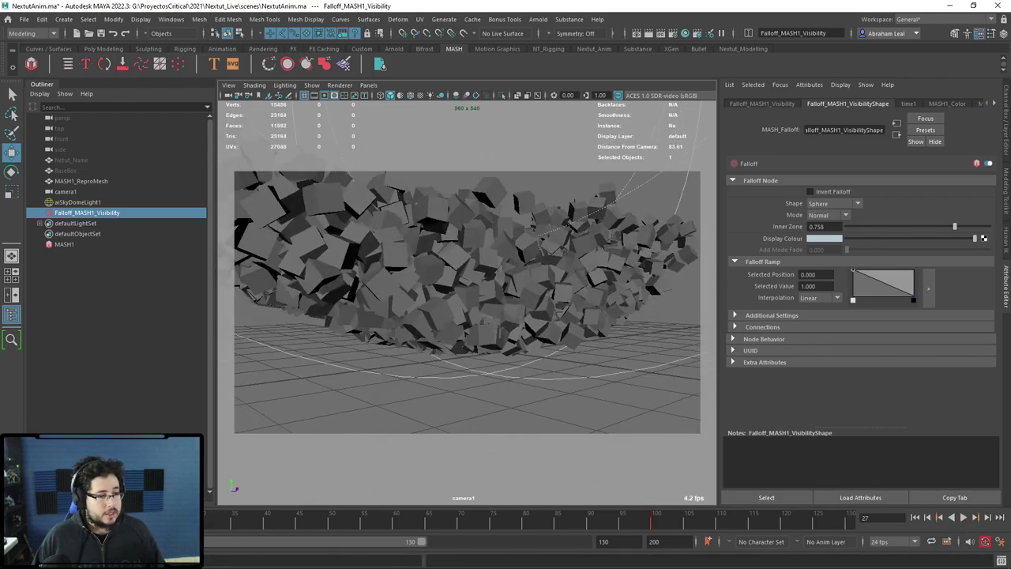
key(ctrl+r)
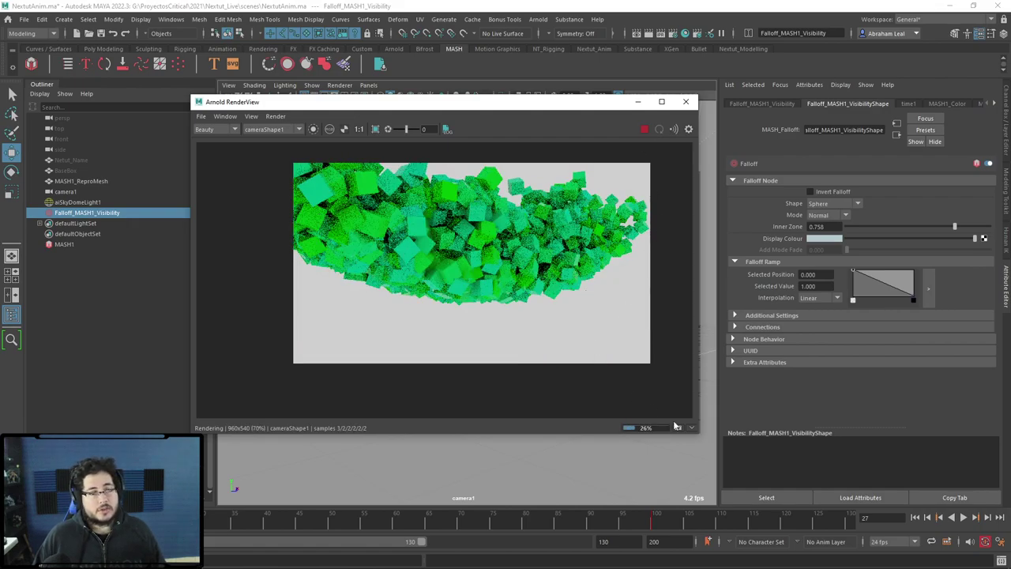
Play through the live Arnold render, rewind to frame 1, and move the RenderView left.
click(961, 517)
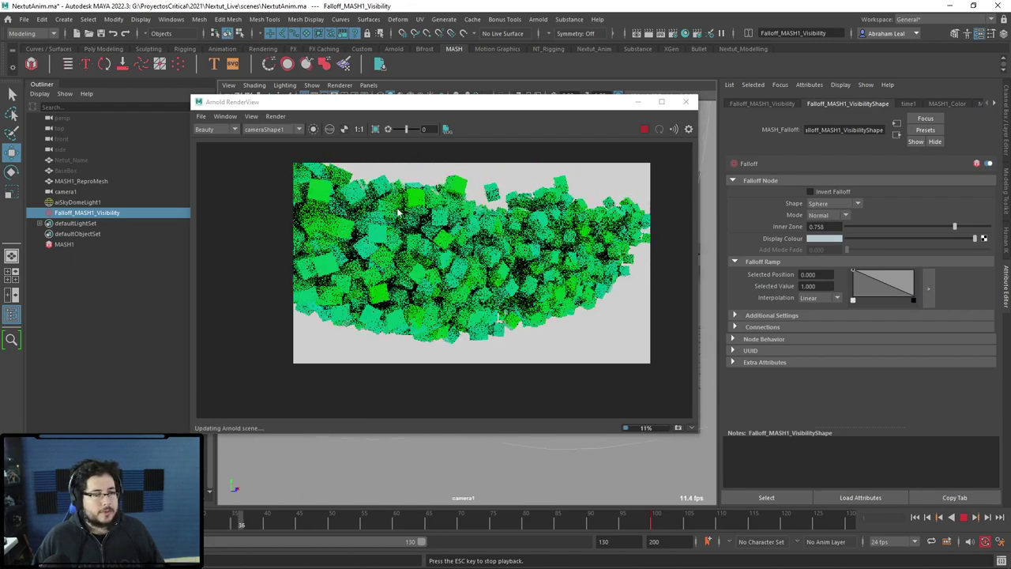
click(969, 518)
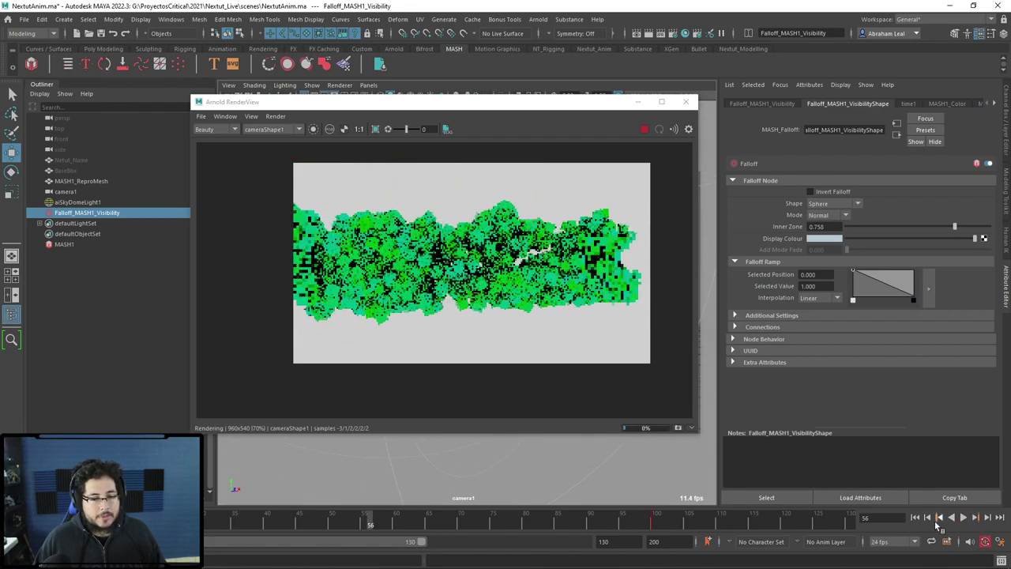
click(915, 516)
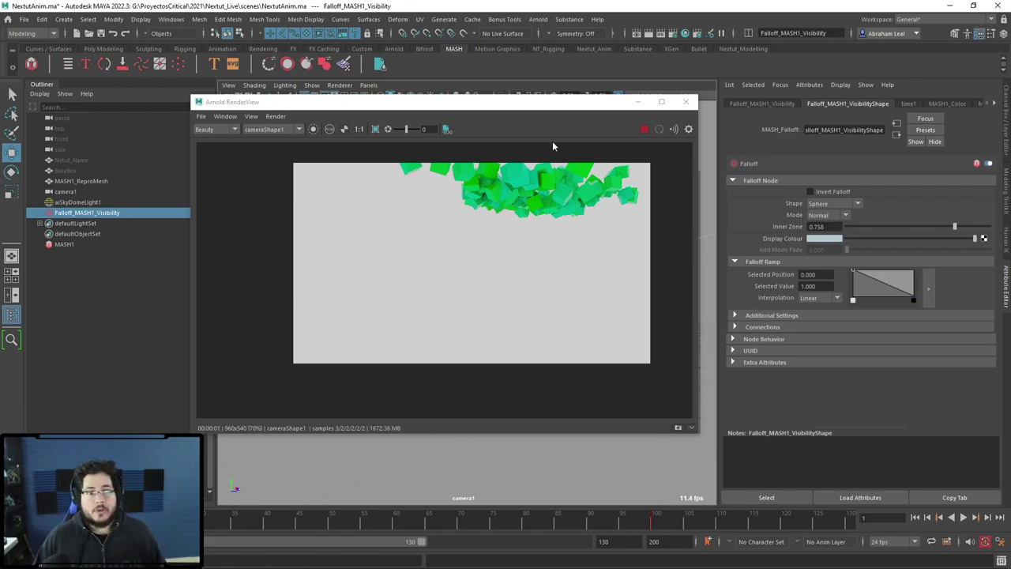
drag(552, 101, 245, 99)
click(521, 187)
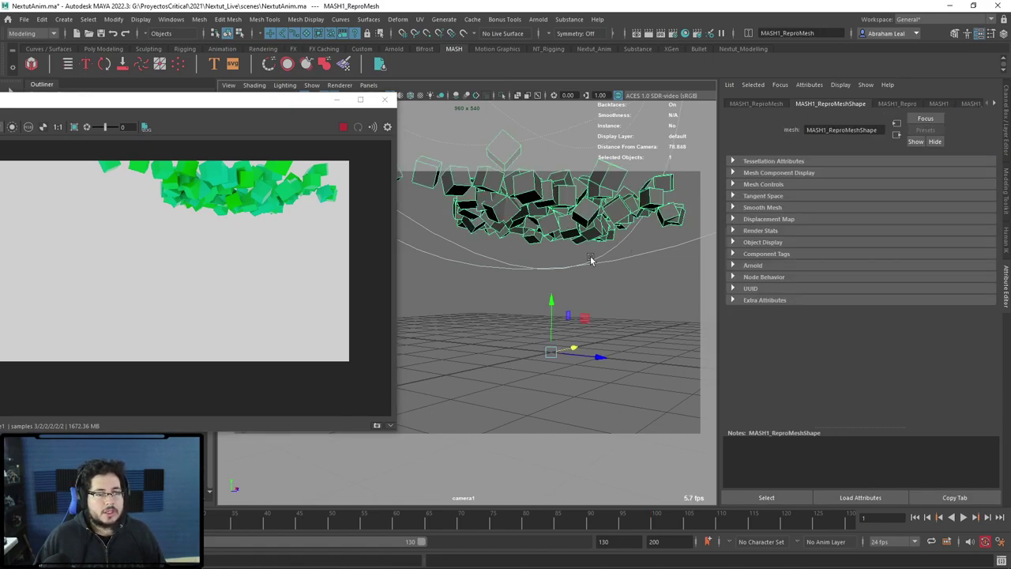
Switch to face selection, pick a cube face, and duplicate the cube mesh.
click(170, 19)
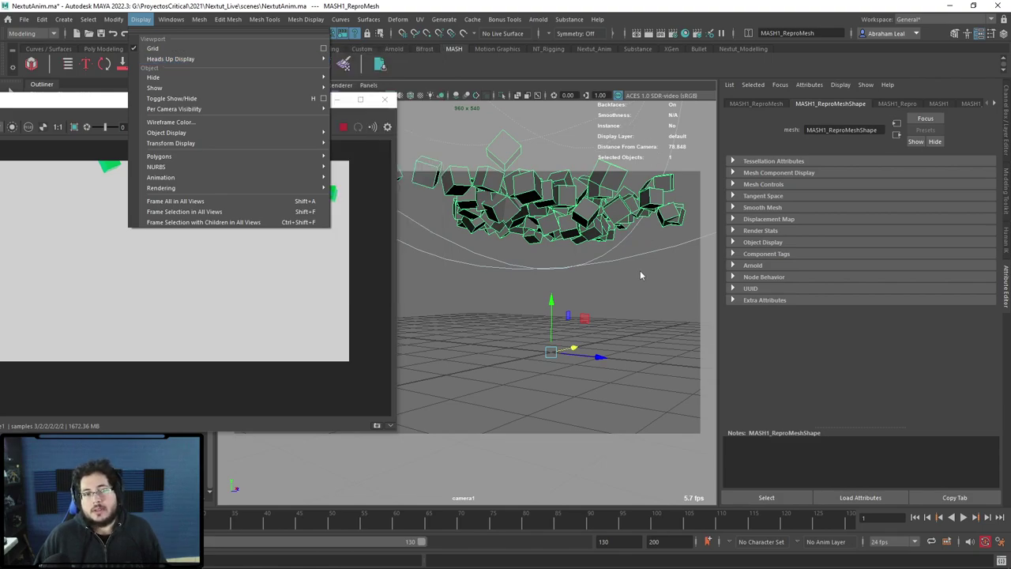
right_drag(529, 183, 529, 207)
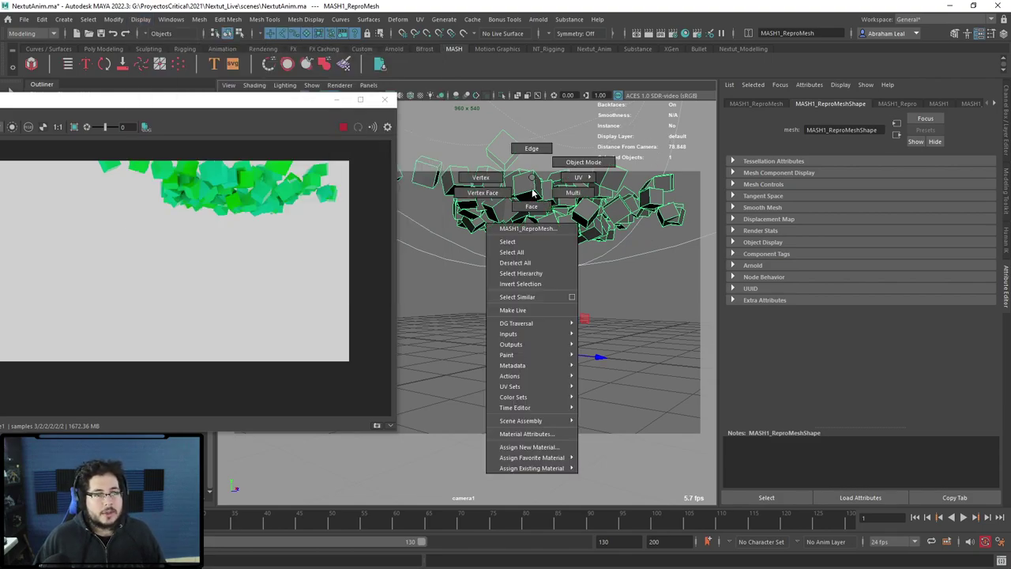
click(524, 185)
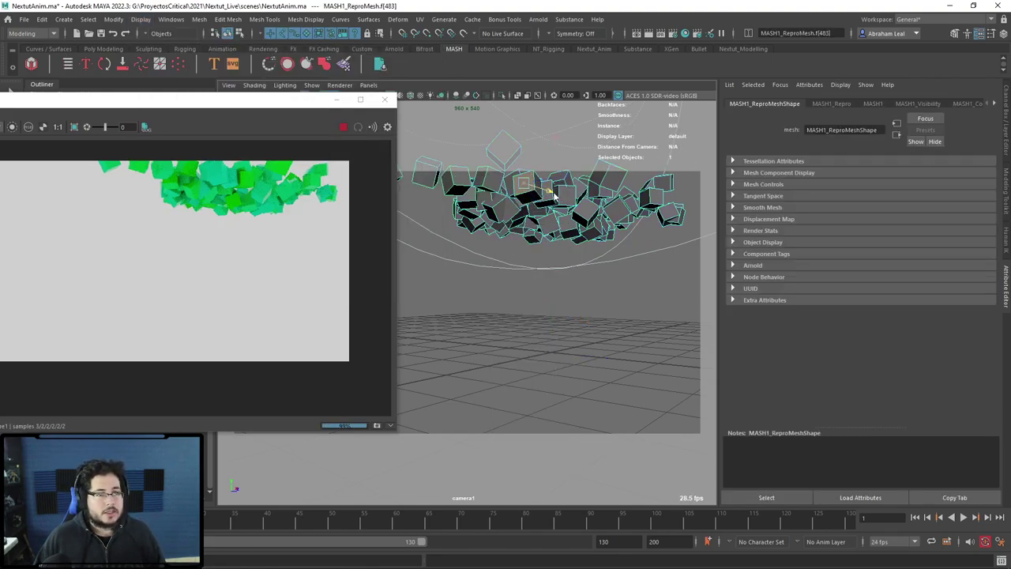
mouse_move(550, 204)
right_down()
mouse_move(594, 195)
mouse_move(550, 225)
right_up()
key(ctrl+d)
click(537, 204)
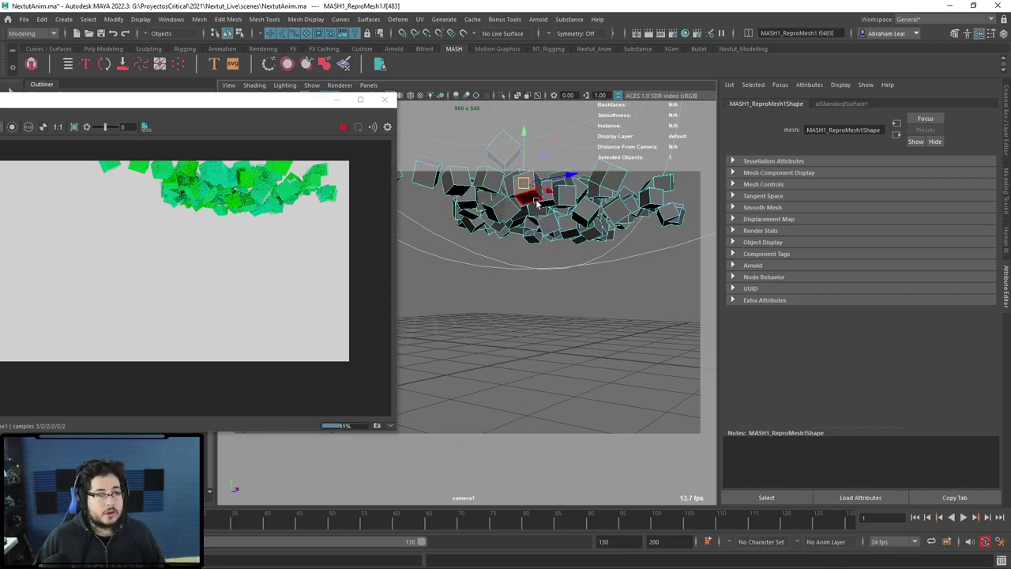
Undo the duplicate and face selection, stop the live render, and move the falloff sphere back.
key(ctrl+z)
key(ctrl+z)
key(ctrl+z)
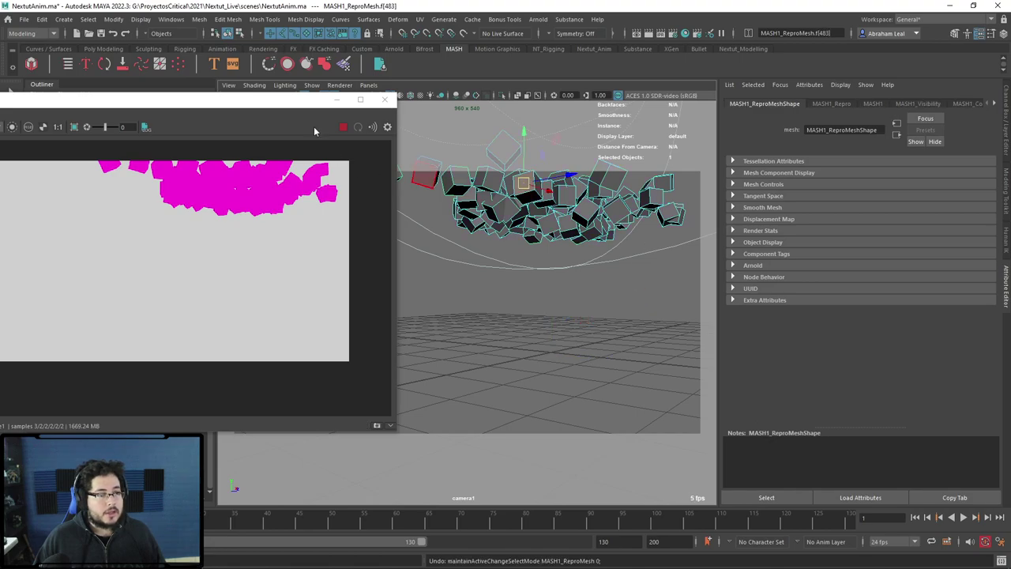
click(343, 128)
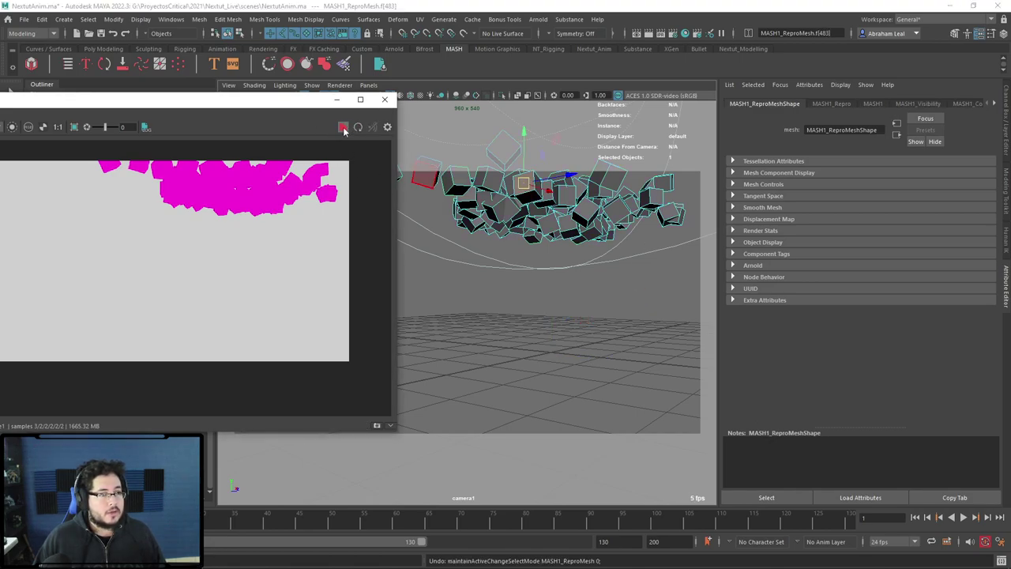
key(ctrl+z)
middle_drag(489, 301, 488, 363)
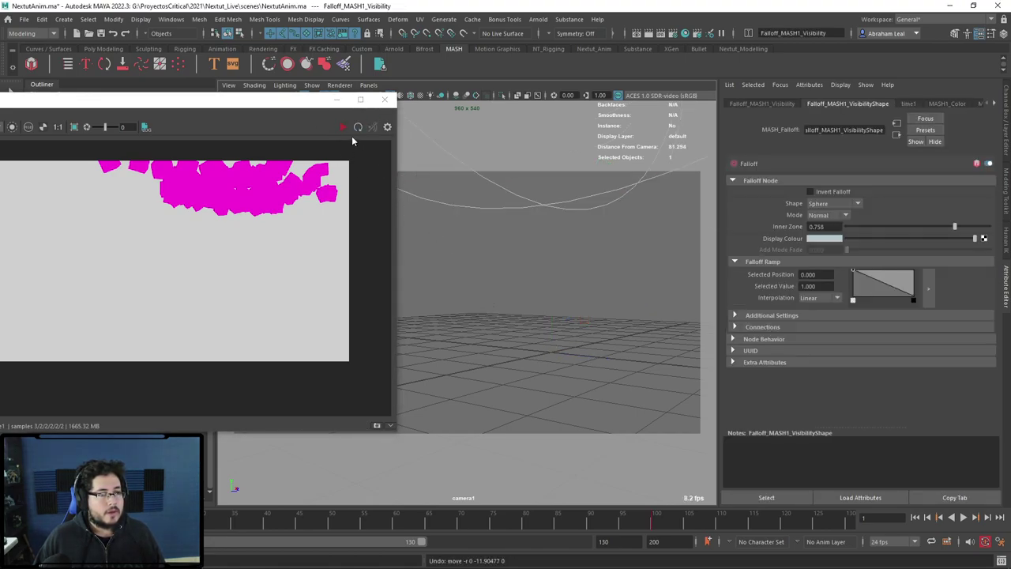
Close the old render window and re-render frame 26 from camera1 in Arnold RenderView.
click(383, 99)
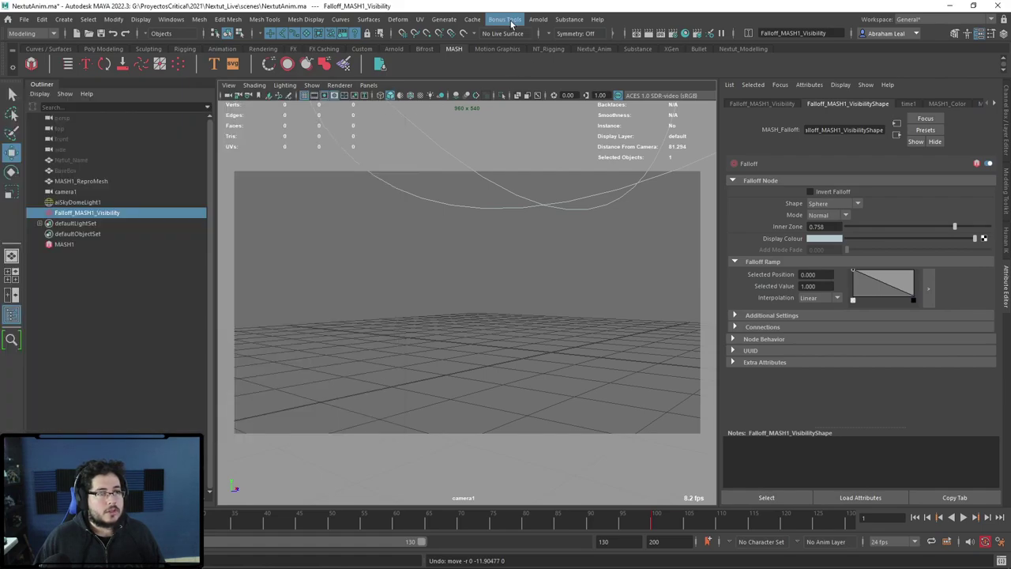
click(538, 19)
click(549, 35)
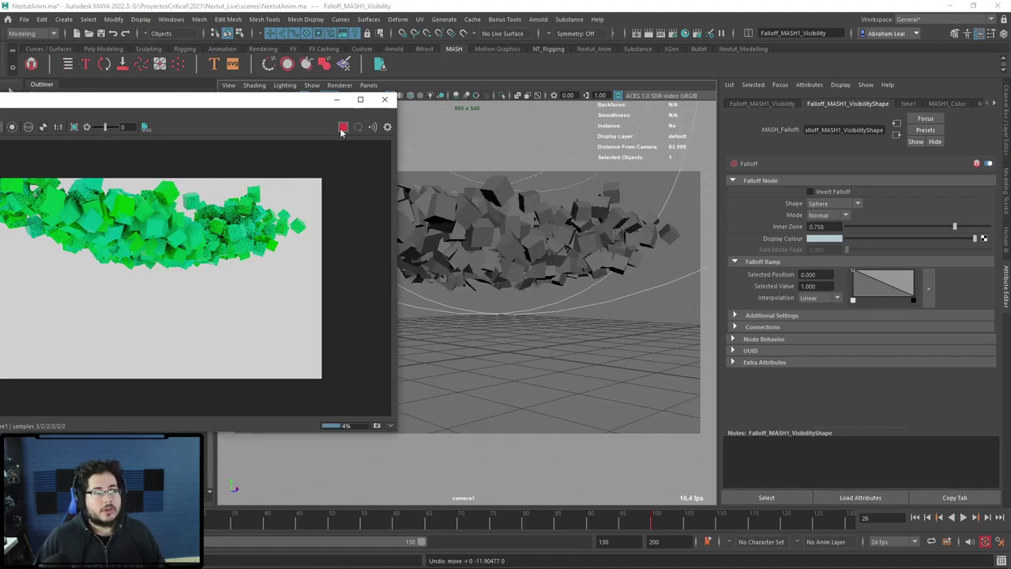
mouse_move(276, 115)
mouse_down()
mouse_move(331, 111)
mouse_move(307, 138)
mouse_up()
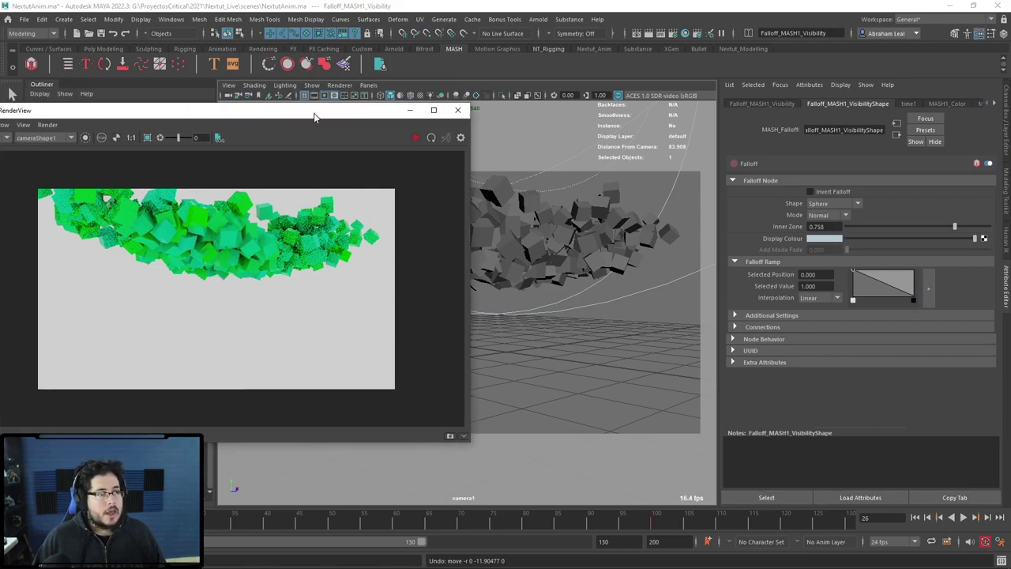
Select camera1 and tick Enable DOF in cameraShape1's Arnold attributes.
click(229, 94)
scroll(790, 332, down, 5)
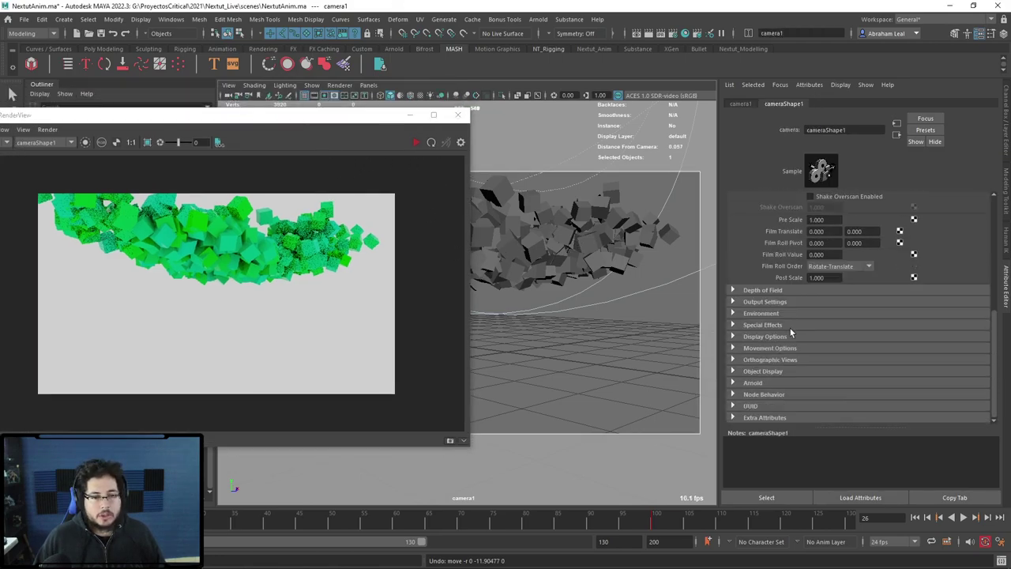
click(733, 383)
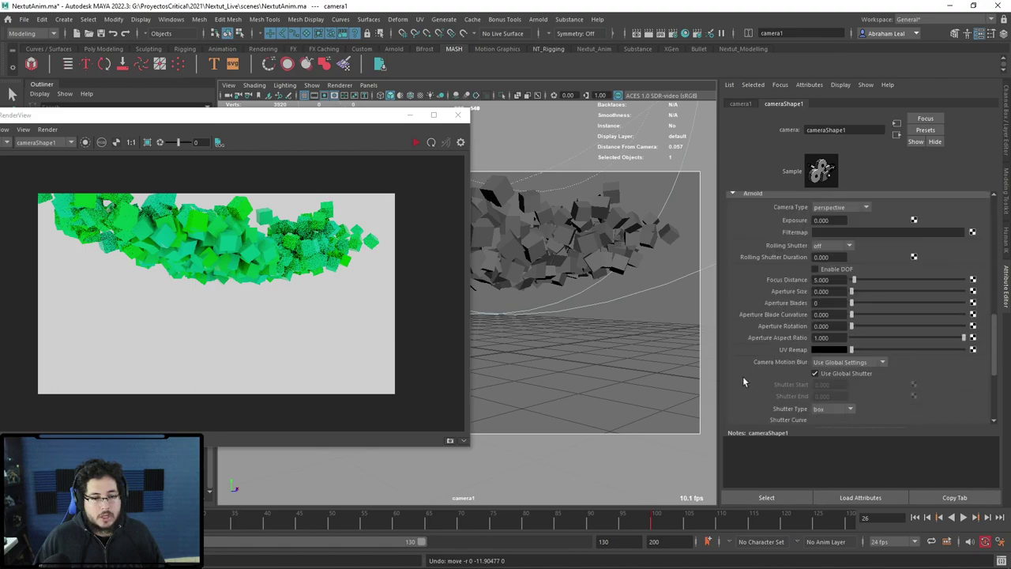
scroll(758, 371, down, 2)
scroll(789, 363, down, 3)
scroll(805, 355, up, 2)
scroll(805, 355, up, 1)
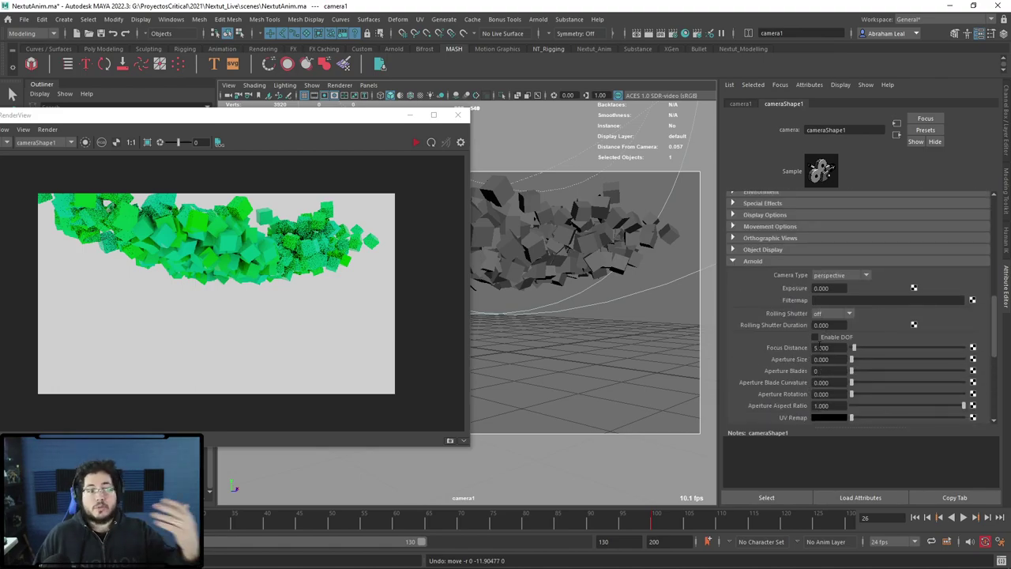
click(815, 337)
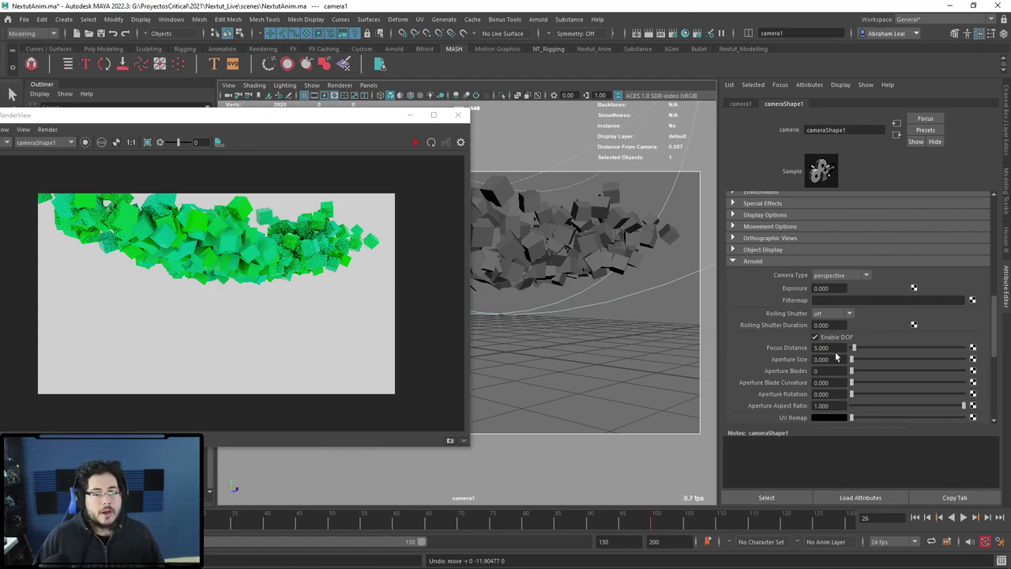
Try aperture sizes 0.1 and 5 with focus distance 75, settling on aperture size 1.
click(825, 359)
text(0.1)
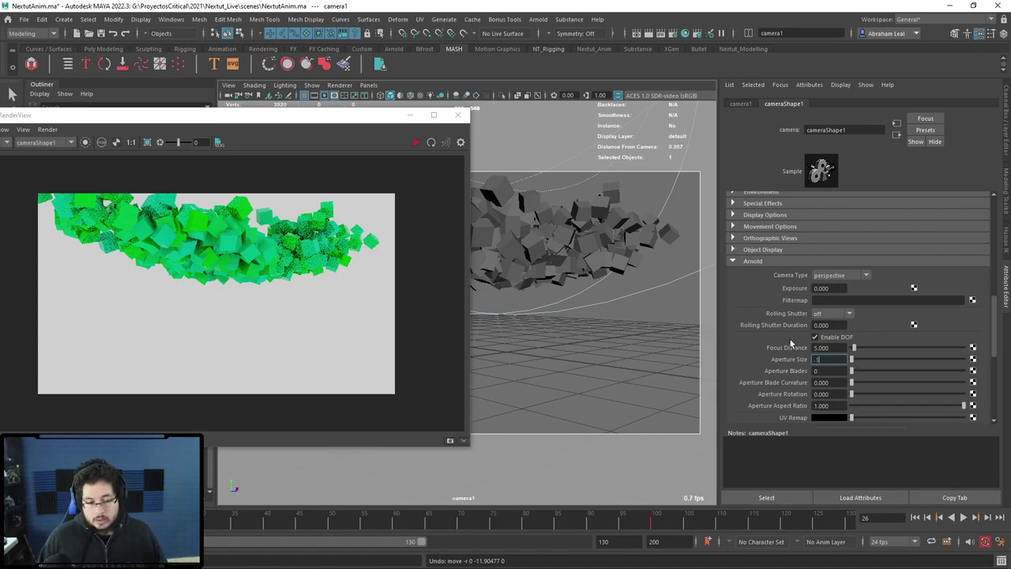
key(Return)
click(427, 140)
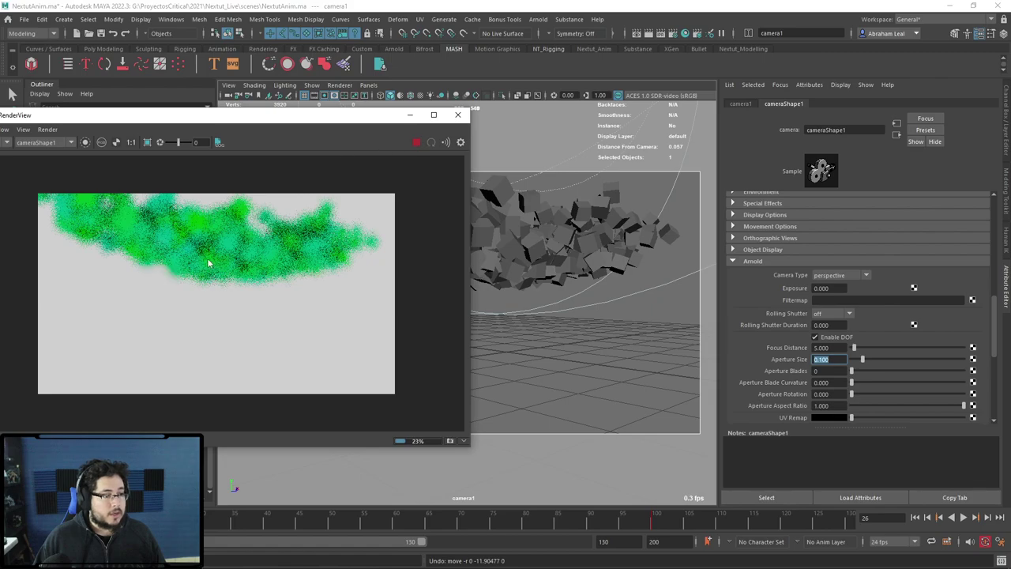
click(825, 347)
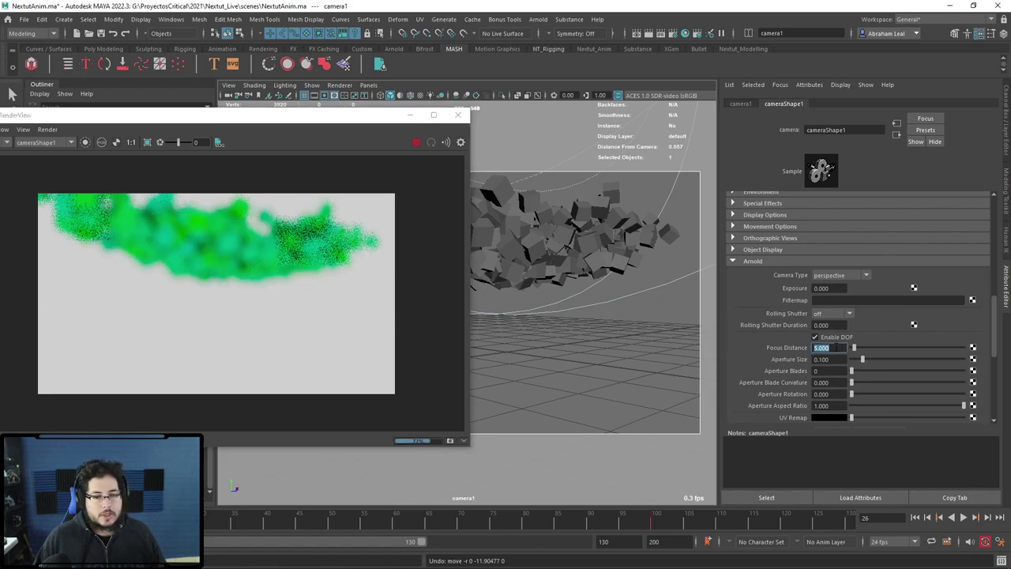
text(75)
key(Return)
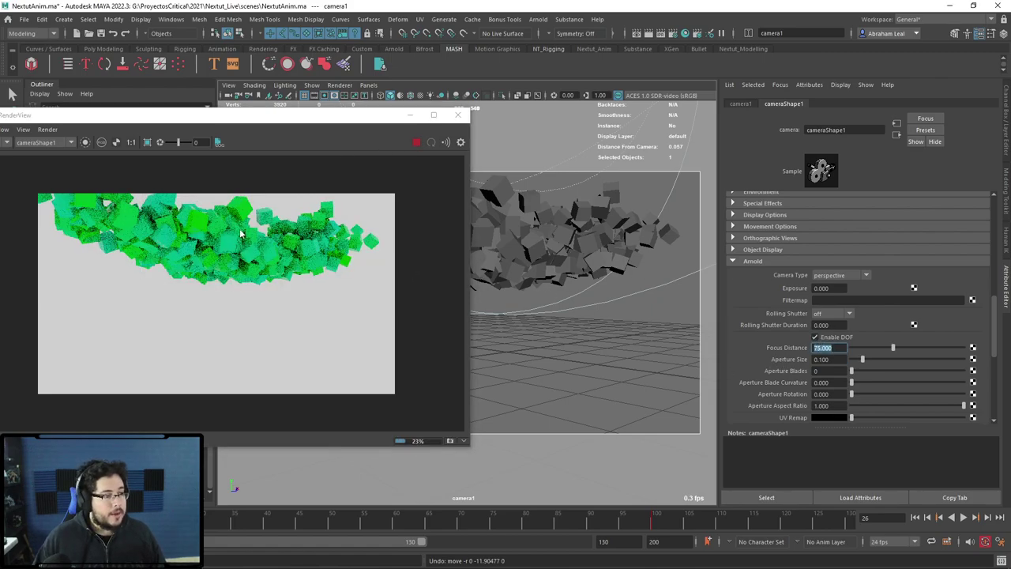
click(825, 358)
text(5)
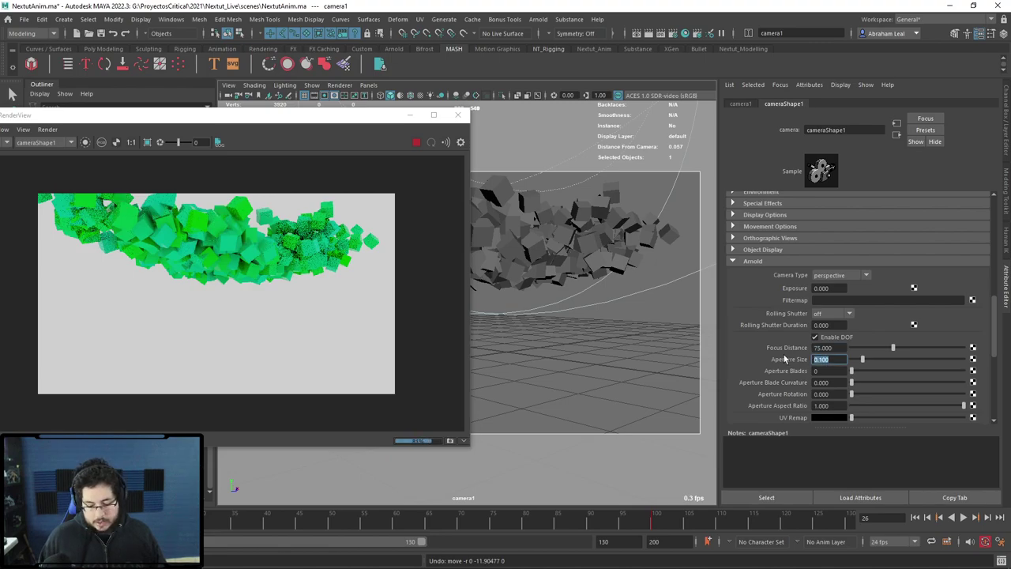
key(Return)
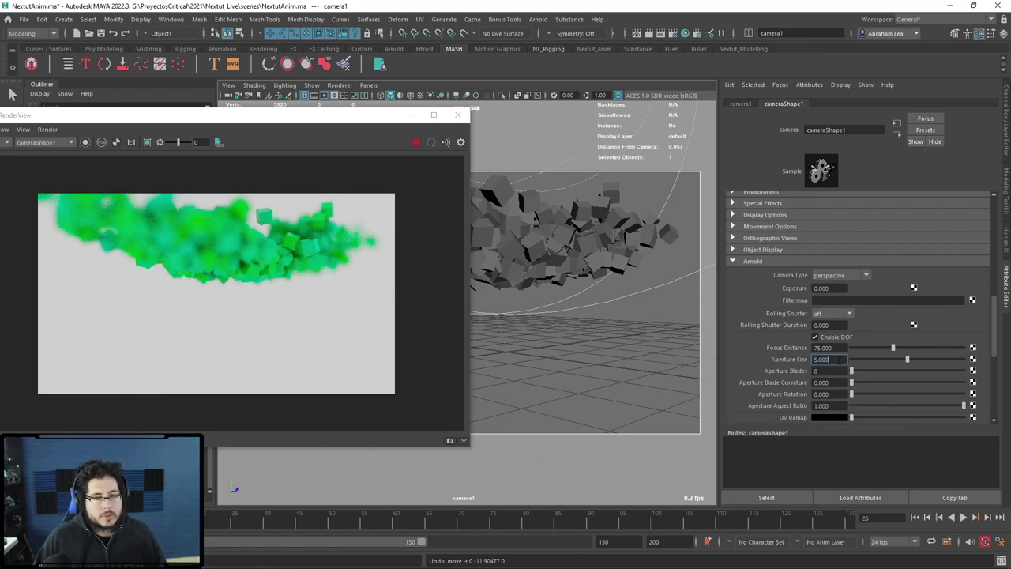
text(1)
key(Return)
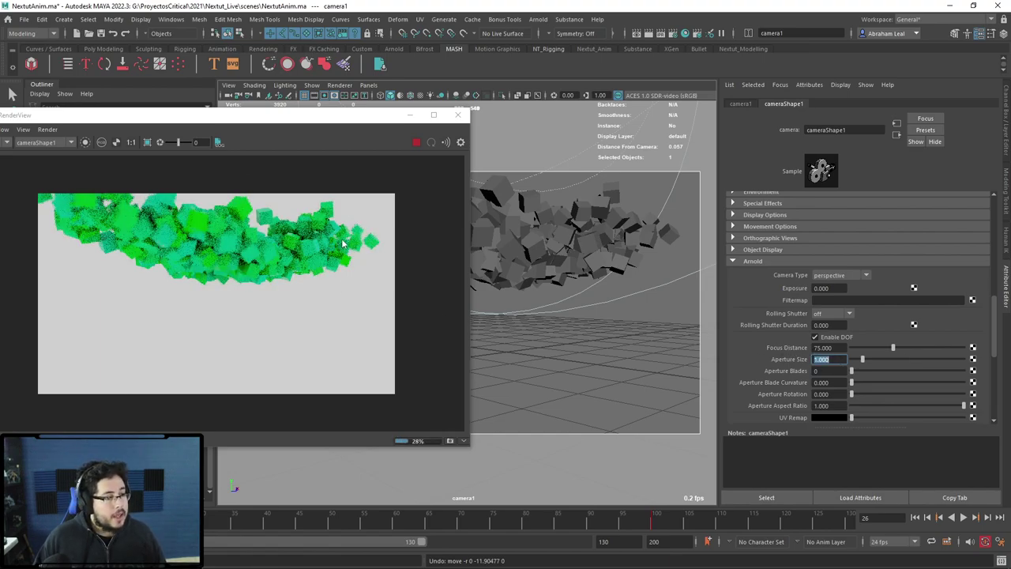
Adjust the focus distance through 50 and 55 to a final value of 65.
scroll(361, 248, up, 2)
scroll(361, 248, up, 2)
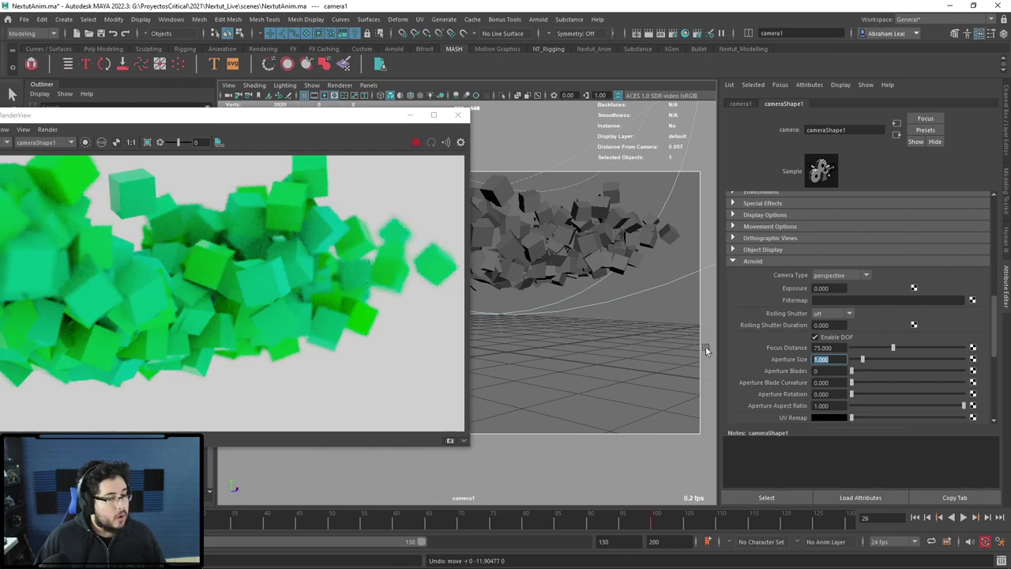
click(832, 348)
text(50)
key(Return)
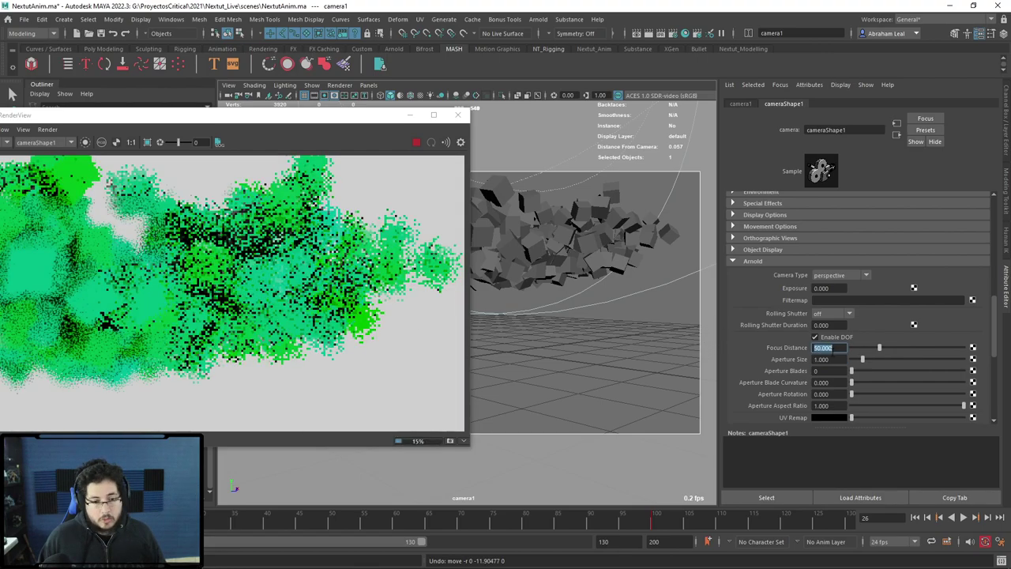
scroll(225, 219, down, 2)
scroll(269, 264, down, 2)
scroll(269, 264, down, 1)
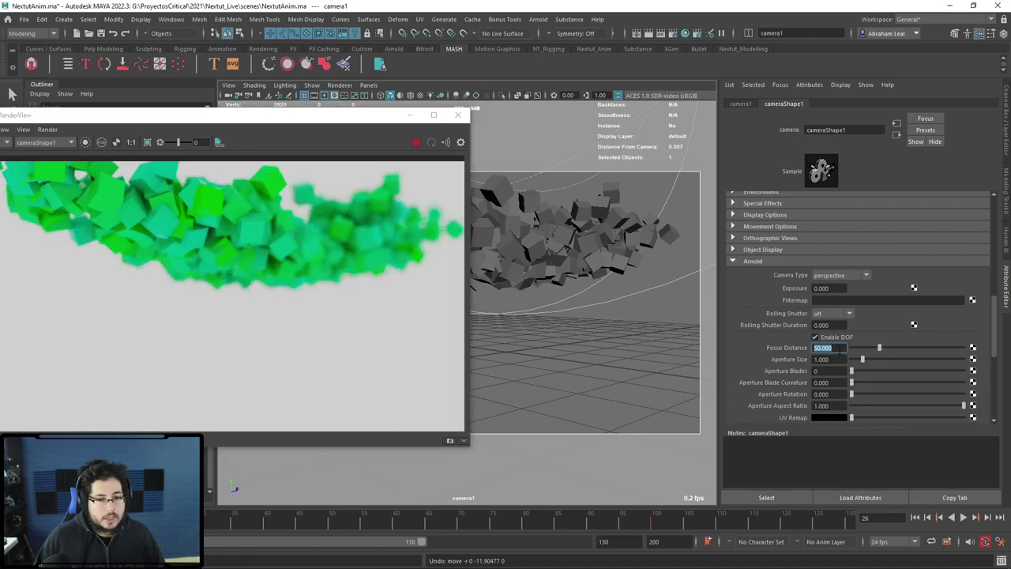
text(55)
key(Return)
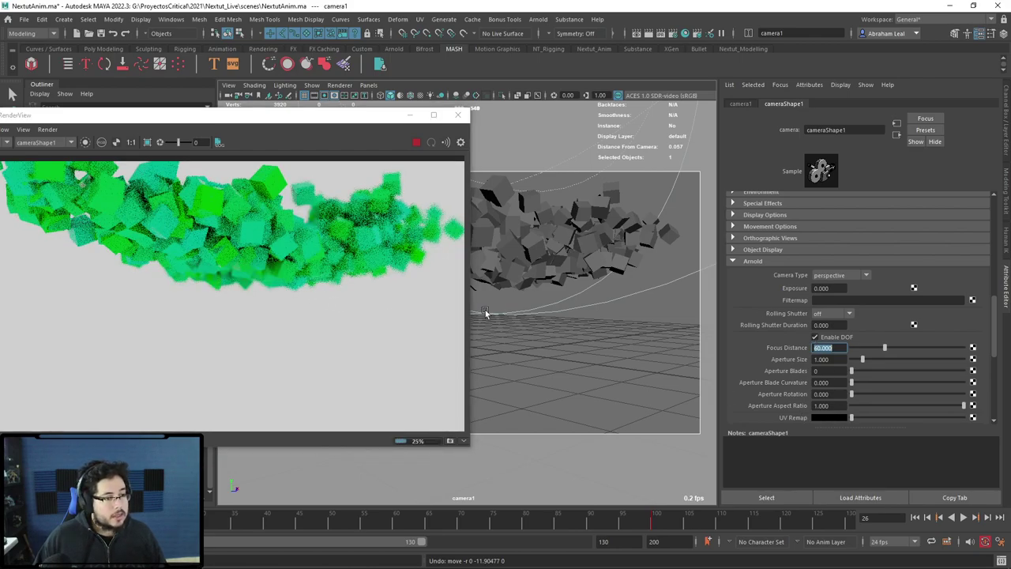
text(65)
key(Return)
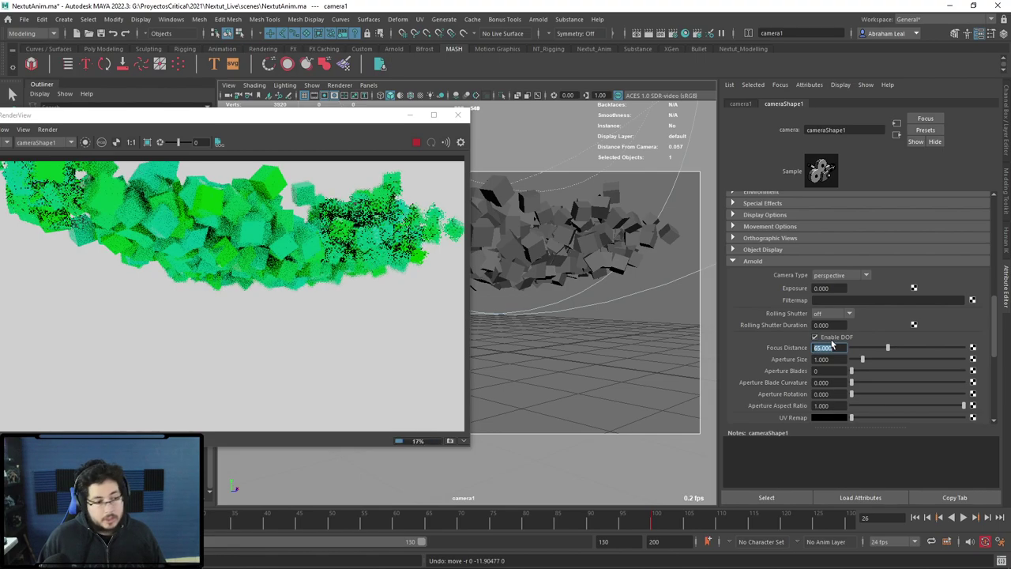
scroll(285, 223, up, 2)
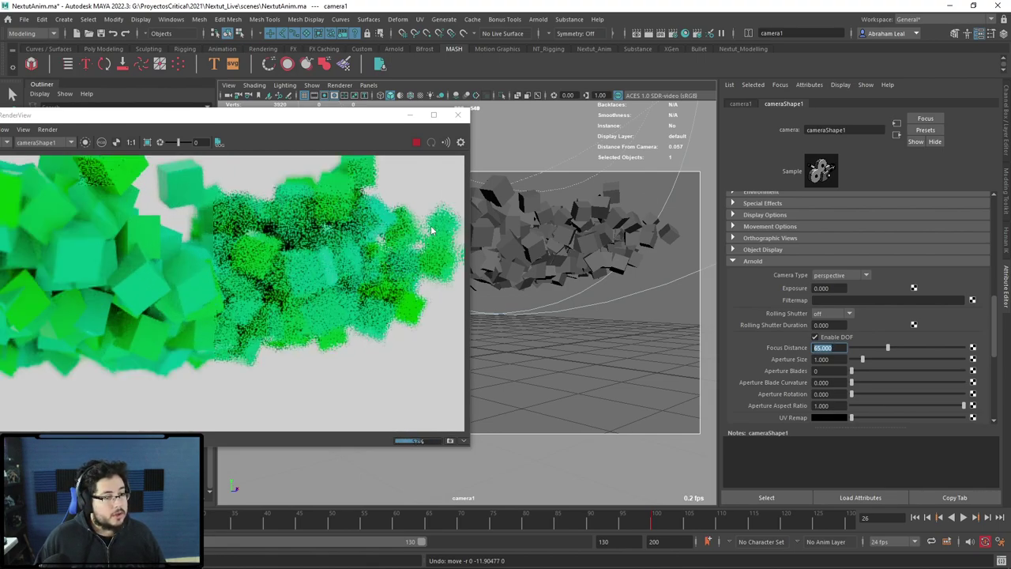
scroll(338, 225, up, 2)
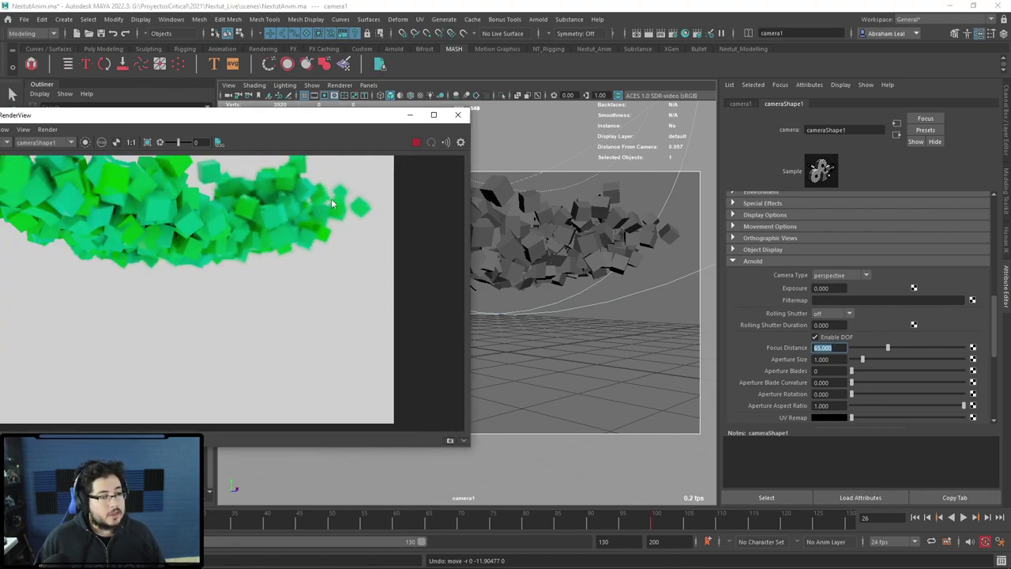
scroll(363, 220, down, 3)
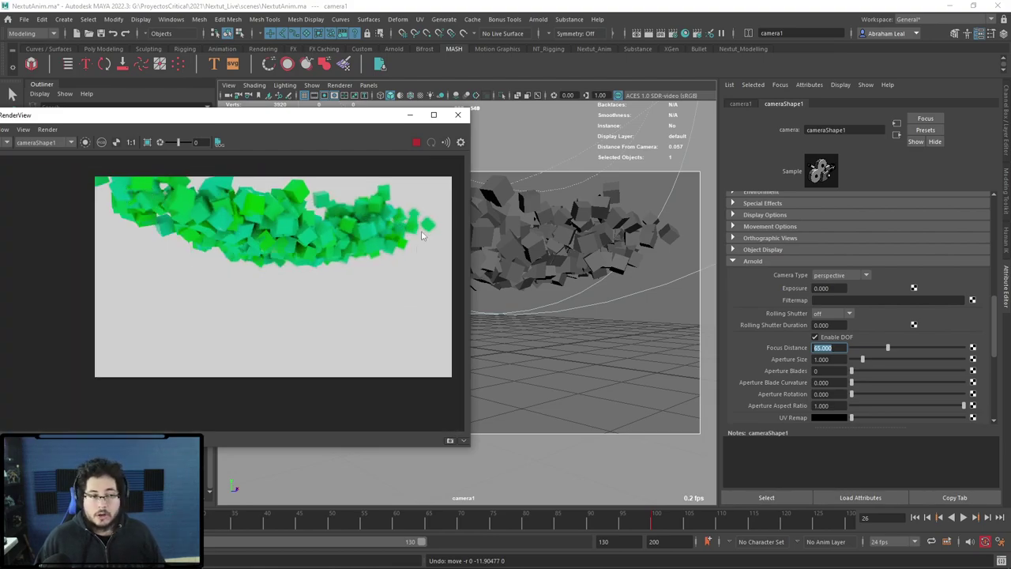
Key camera1's Focus Distance at frame 1.
click(655, 521)
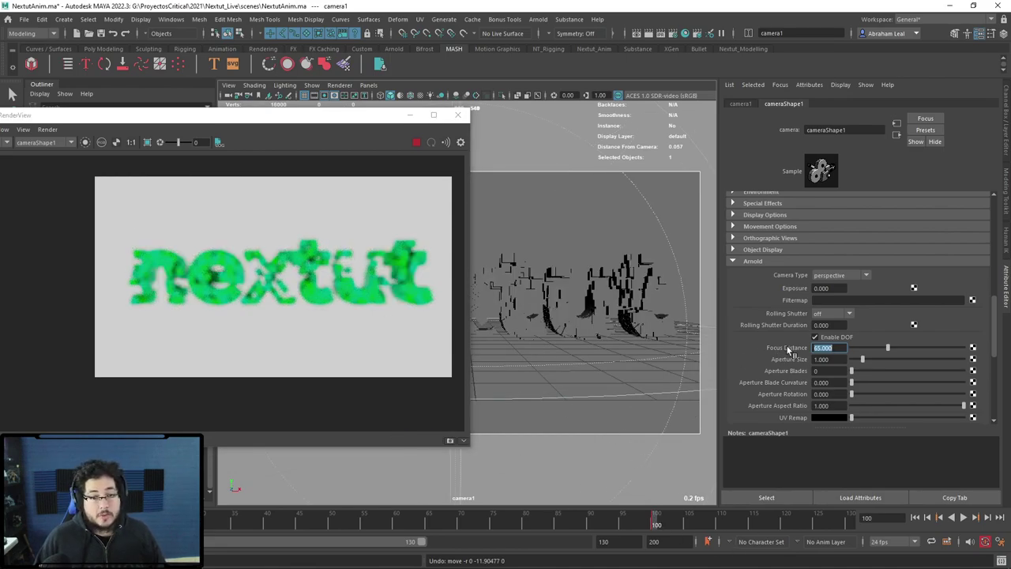
key(alt+shift+v)
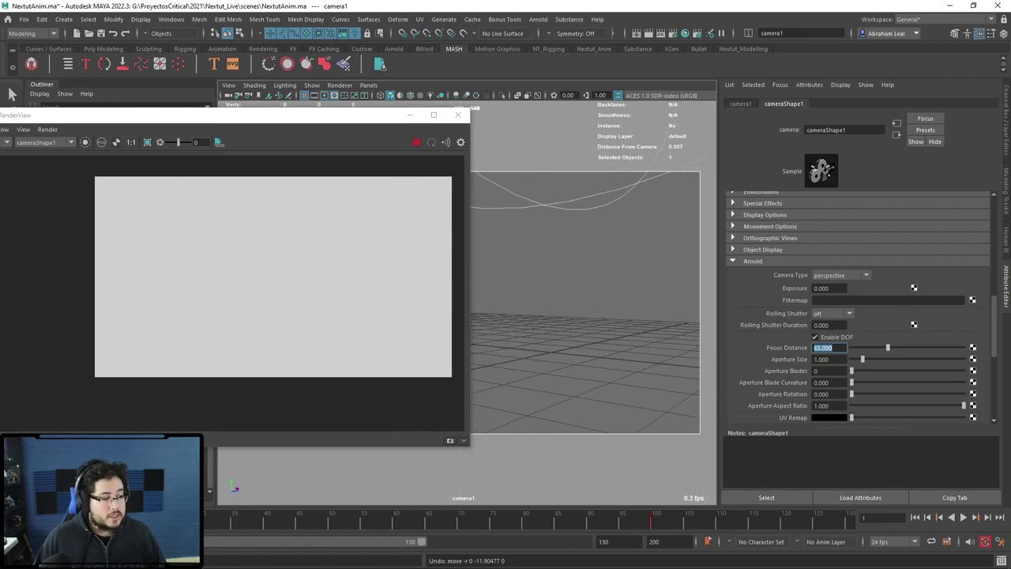
right_click(801, 349)
click(821, 371)
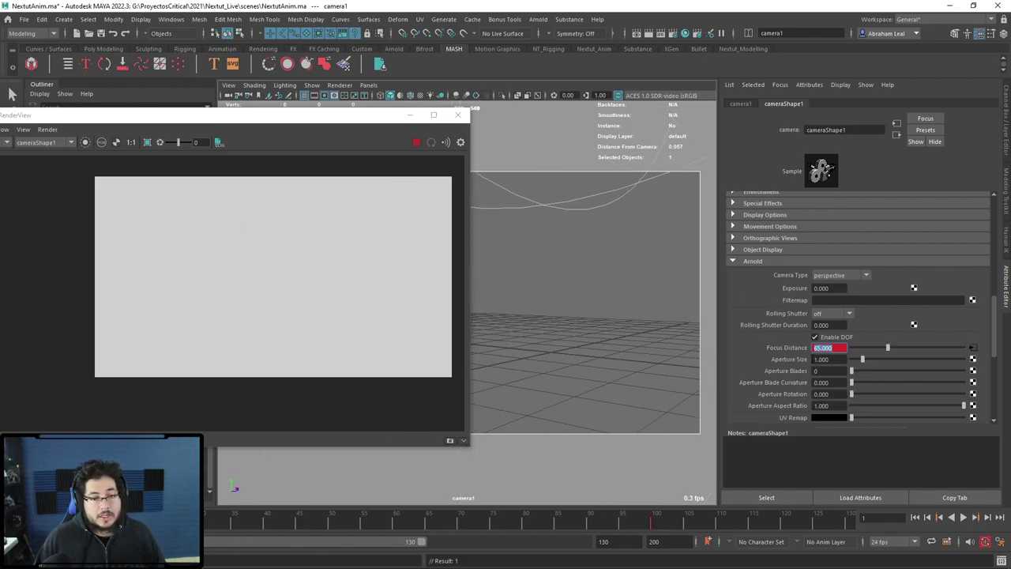
At frame 100, stop the preview render, select camera1, and key its Focus Distance.
click(657, 523)
click(553, 300)
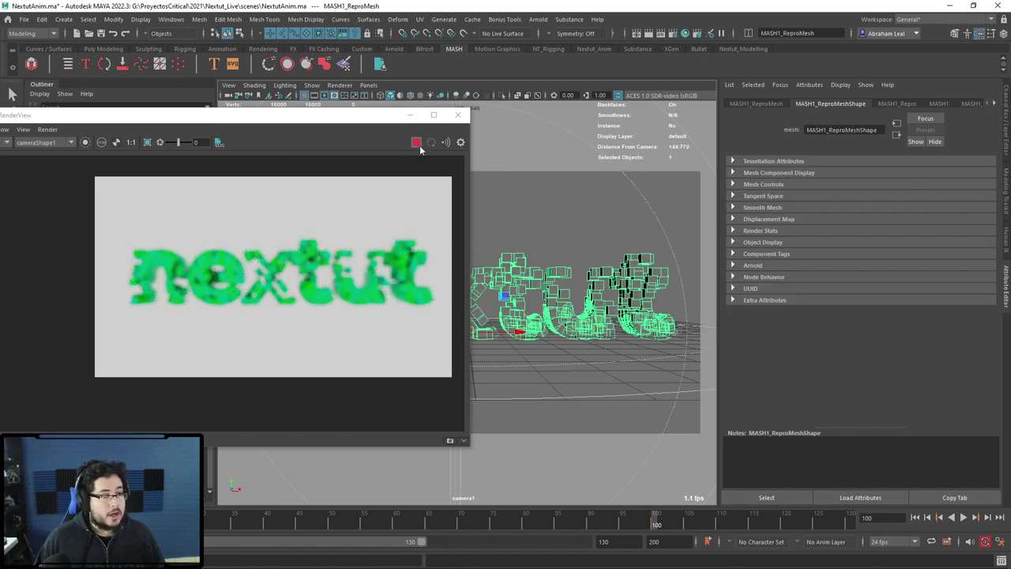
click(416, 143)
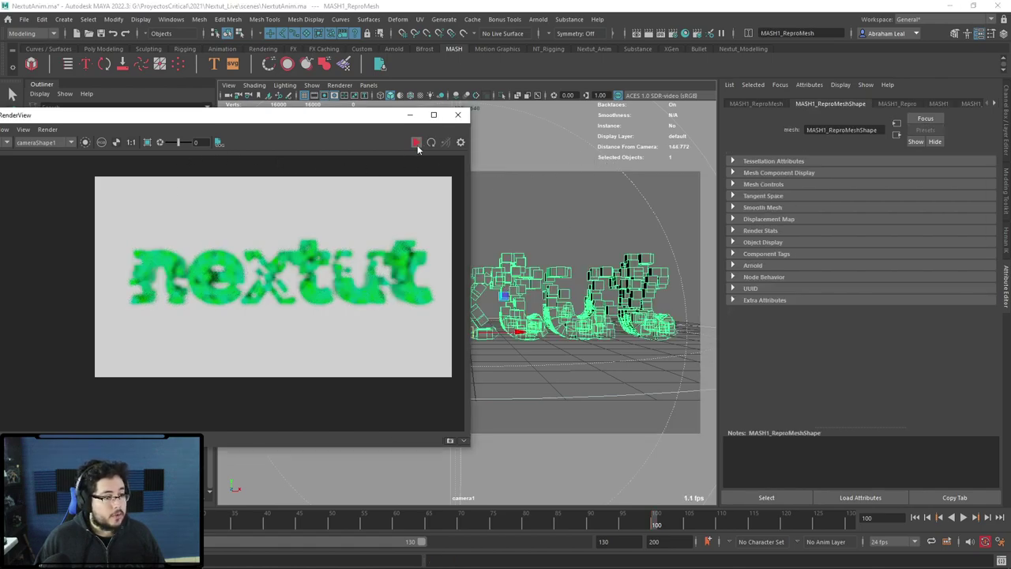
click(229, 96)
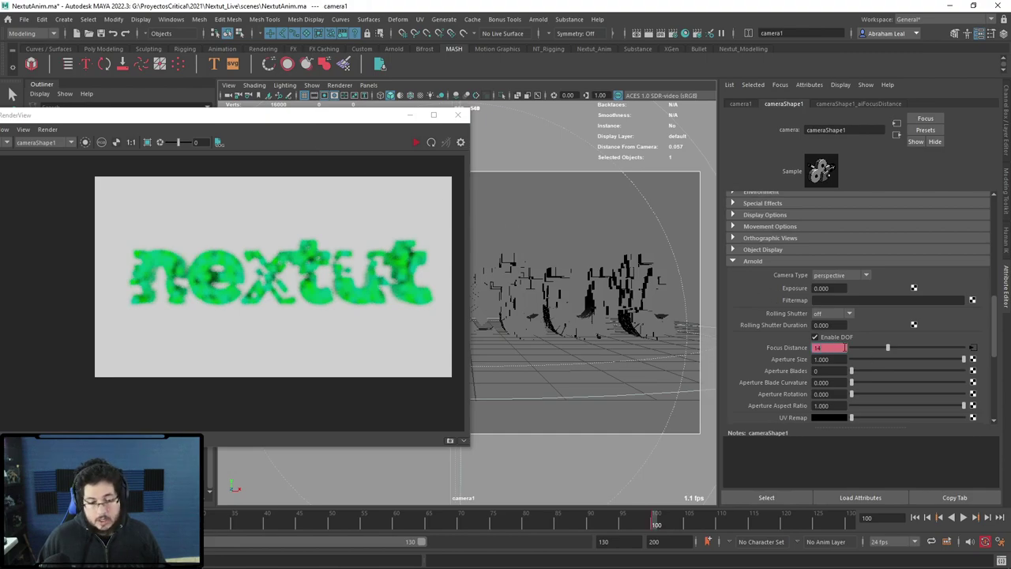
right_click(783, 350)
click(814, 365)
Scrub frames 78–100 with a fresh preview, key Focus Distance at 80, and play.
click(511, 521)
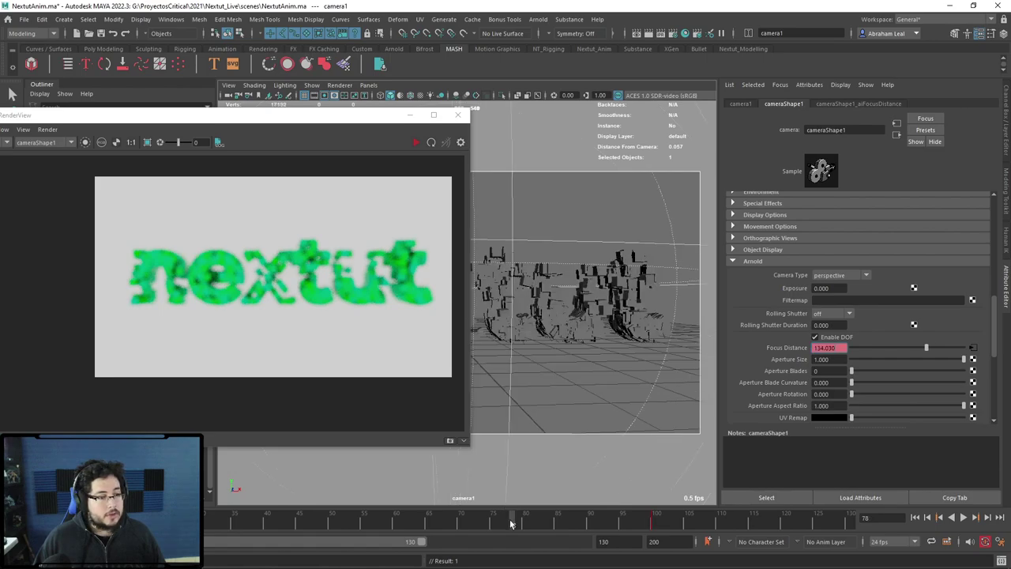
click(417, 143)
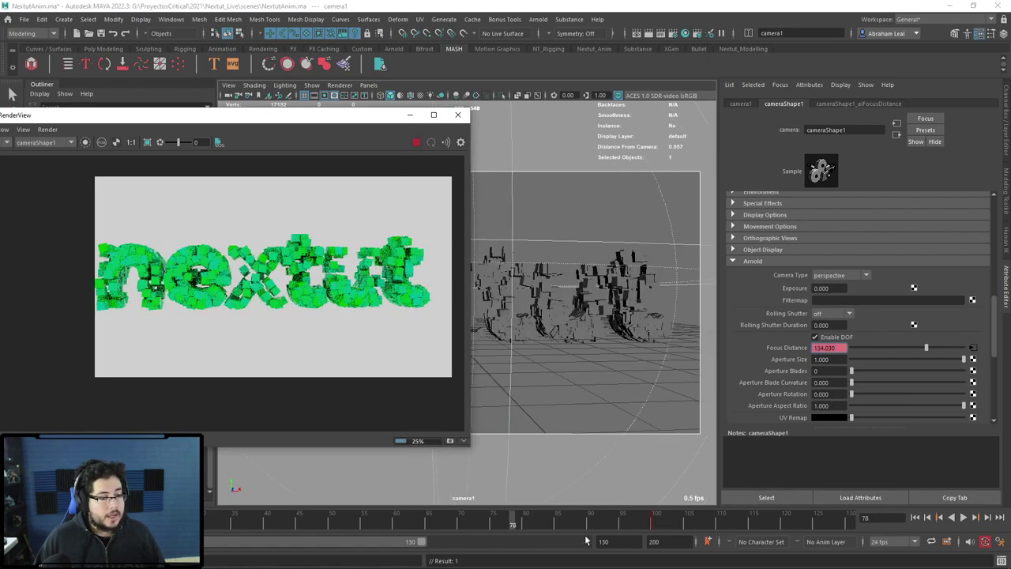
mouse_move(609, 522)
mouse_down()
mouse_move(654, 524)
mouse_move(429, 521)
mouse_up()
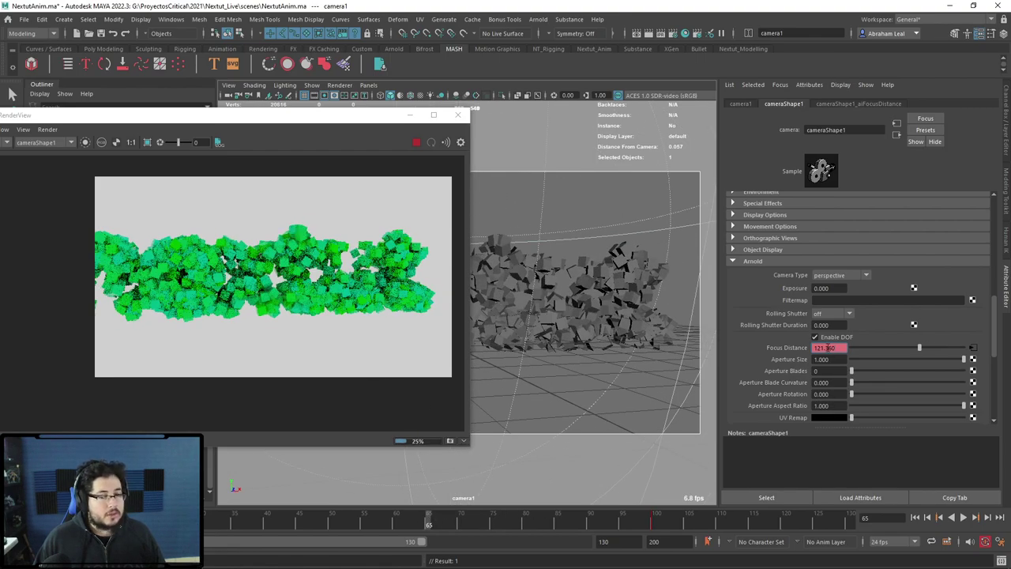
text(80)
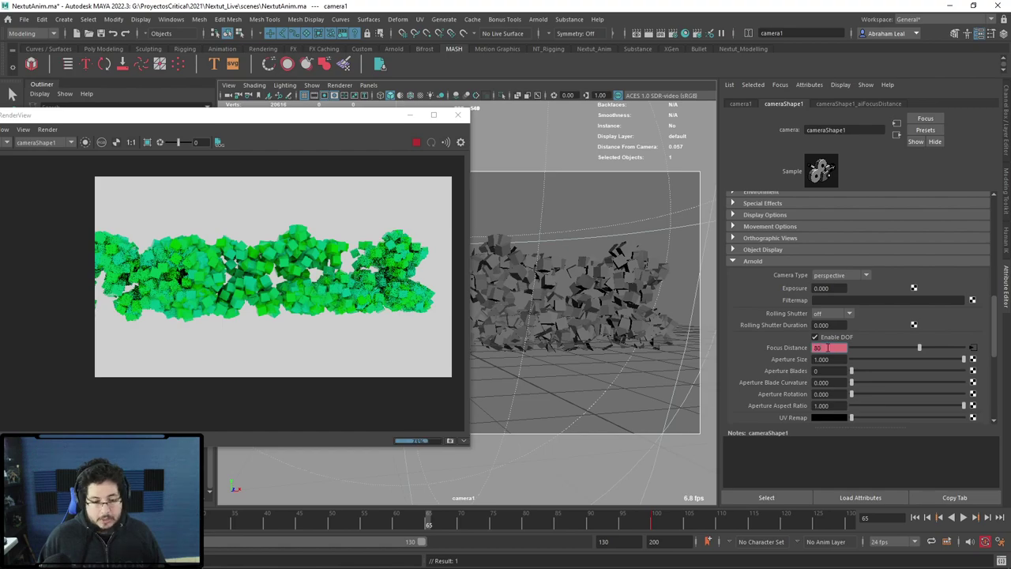
key(Return)
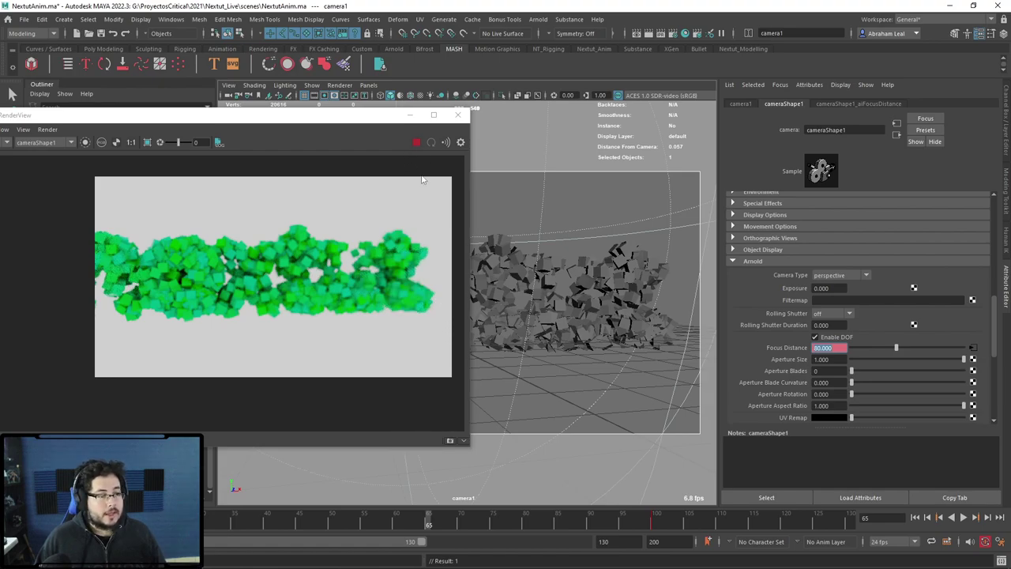
right_drag(782, 348, 800, 368)
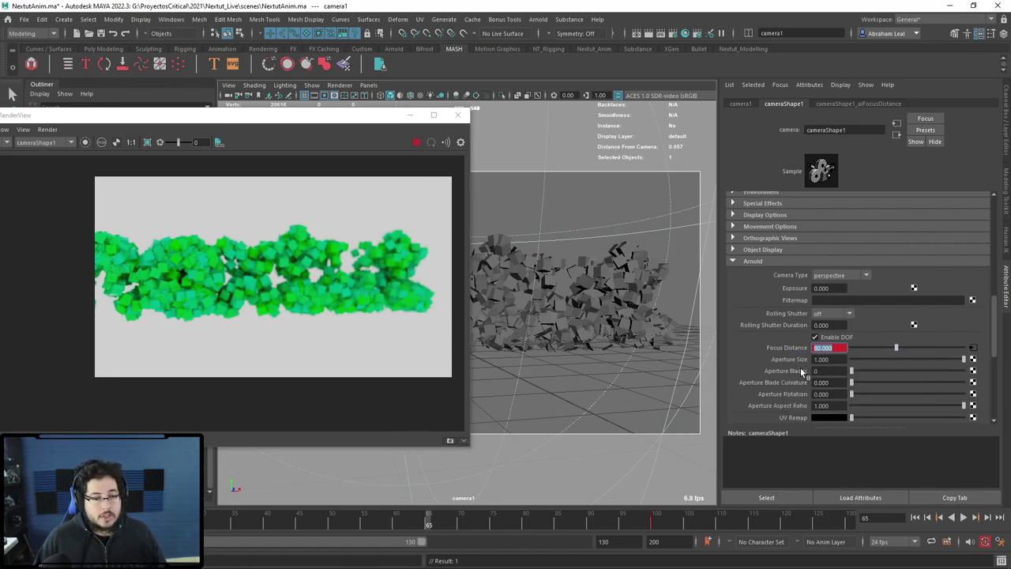
key(alt+v)
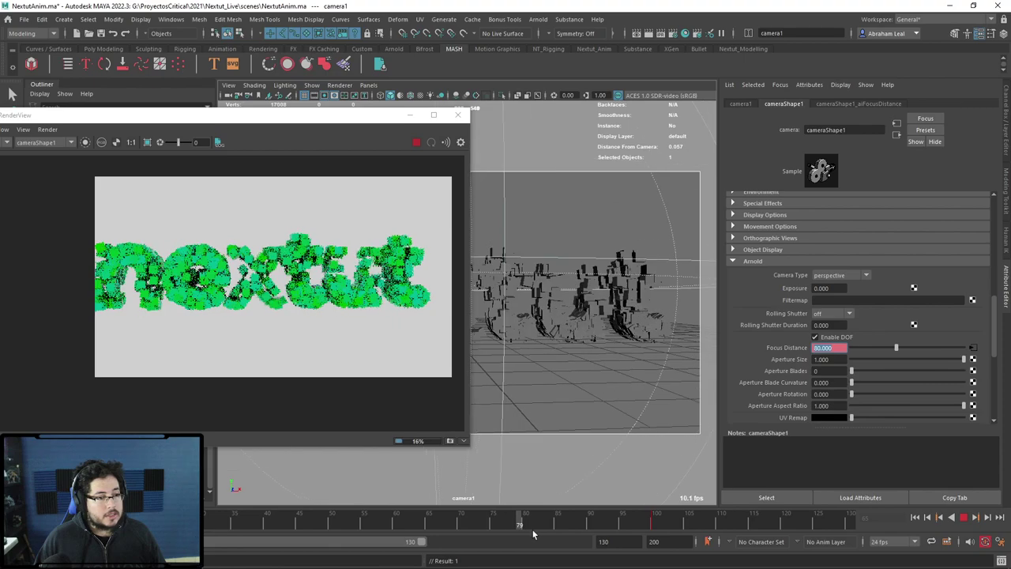
Stop playback at frame 100 and zoom in on the 'nextut' render.
click(649, 516)
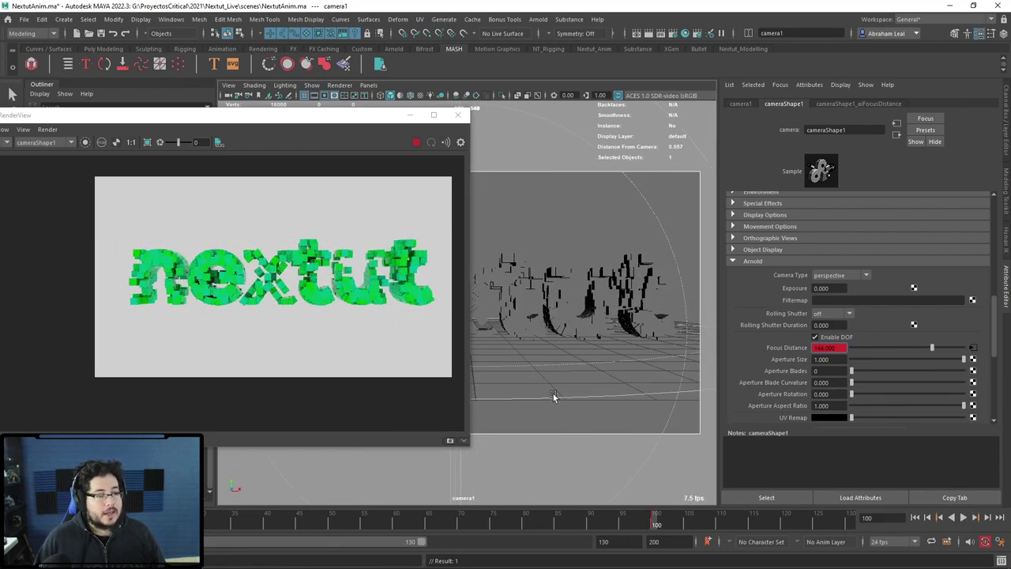
scroll(375, 302, up, 3)
scroll(376, 302, down, 3)
scroll(375, 302, up, 4)
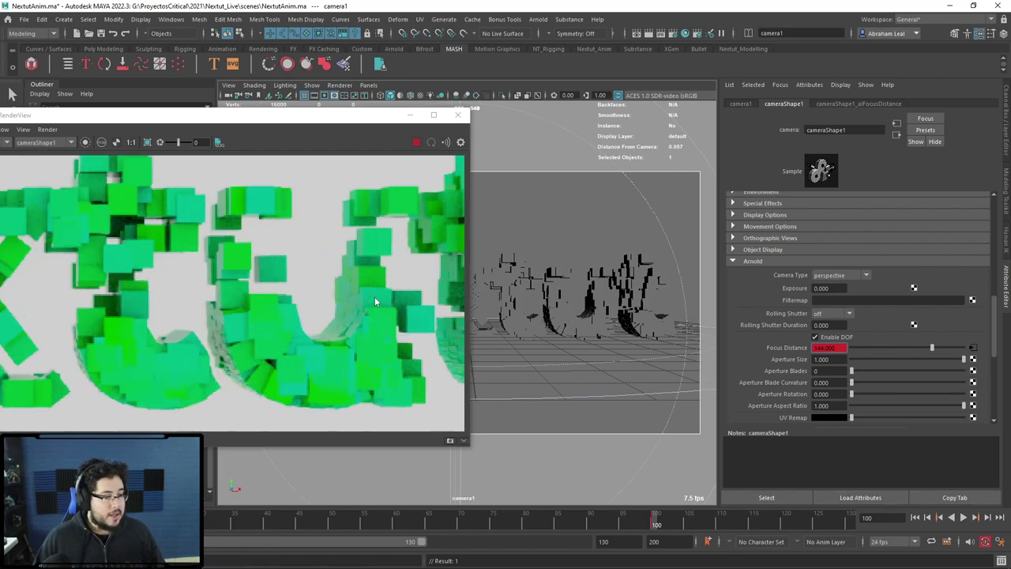
scroll(374, 313, down, 1)
scroll(374, 313, down, 3)
scroll(327, 312, down, 1)
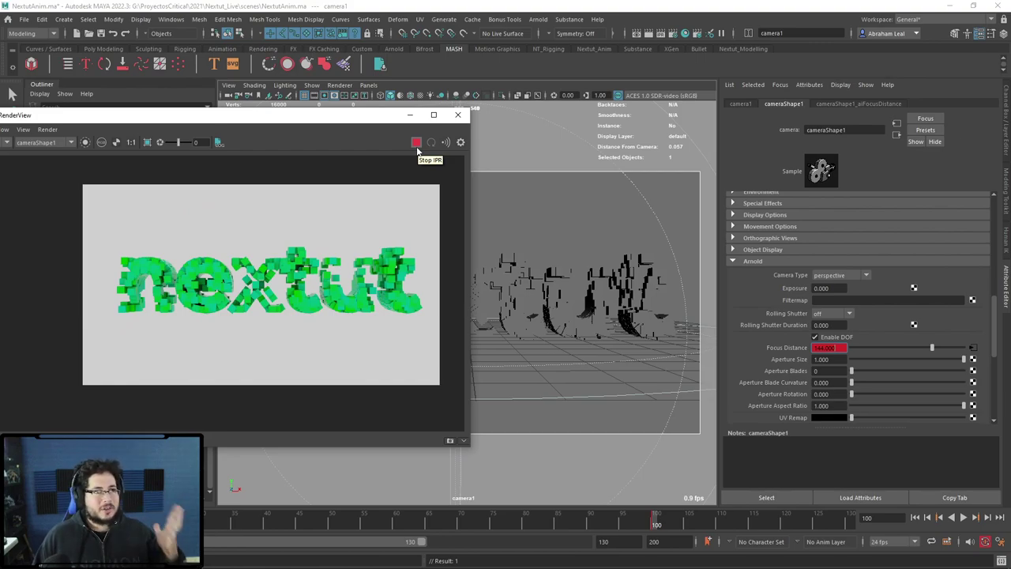
Move the Arnold RenderView window to the middle of the screen.
drag(301, 115, 387, 141)
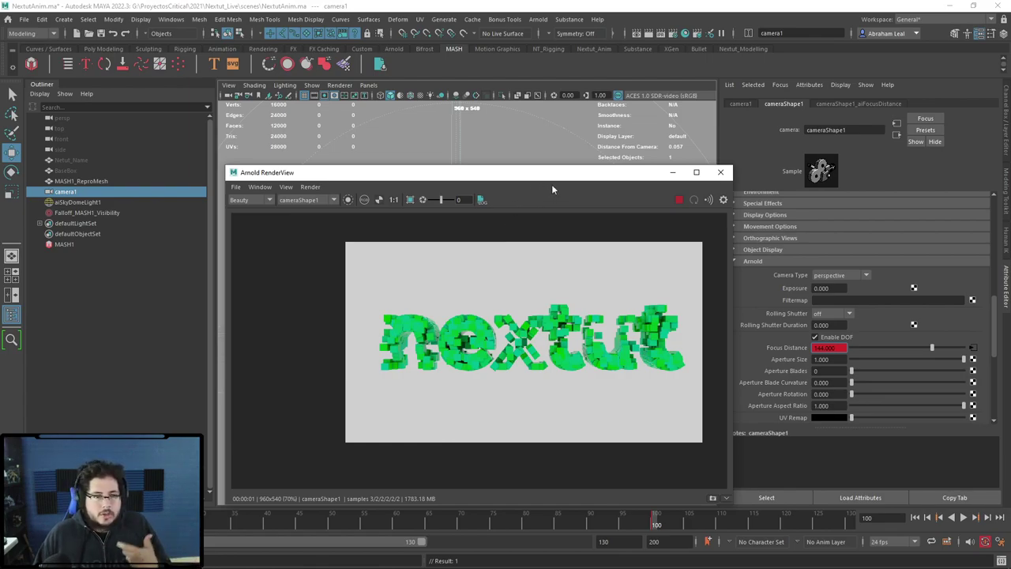
drag(554, 180, 494, 151)
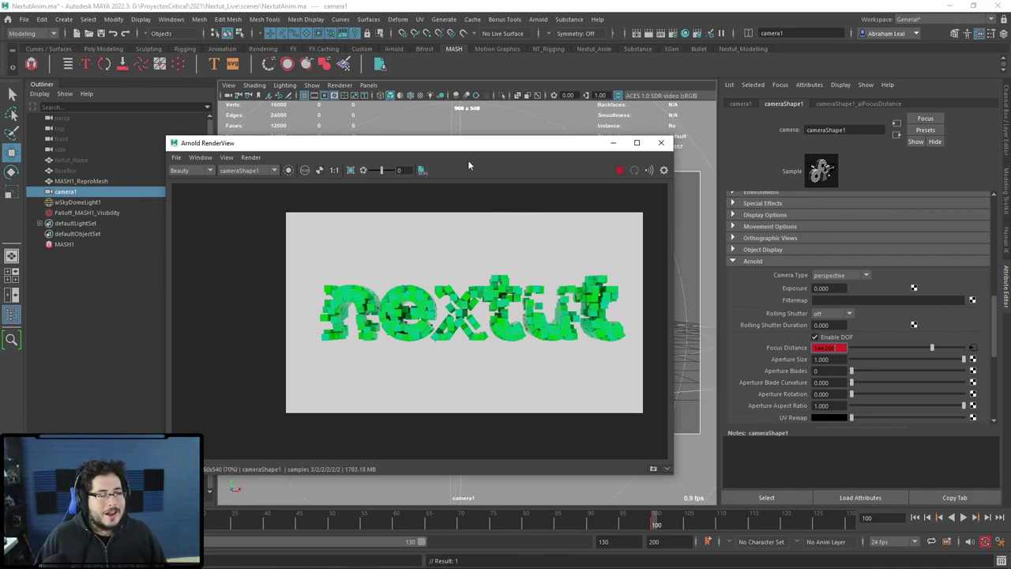
drag(508, 153, 486, 147)
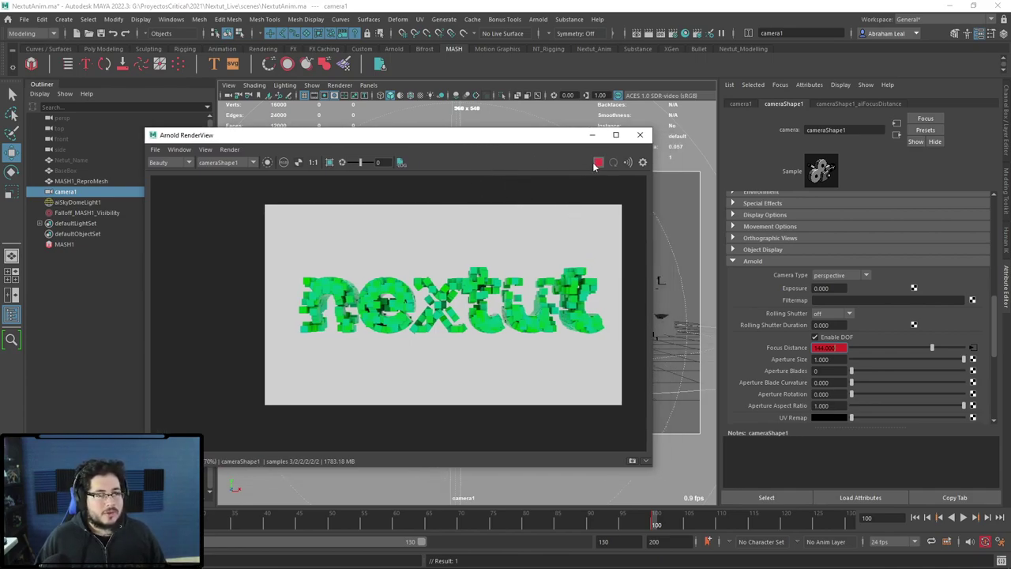
drag(588, 135, 565, 127)
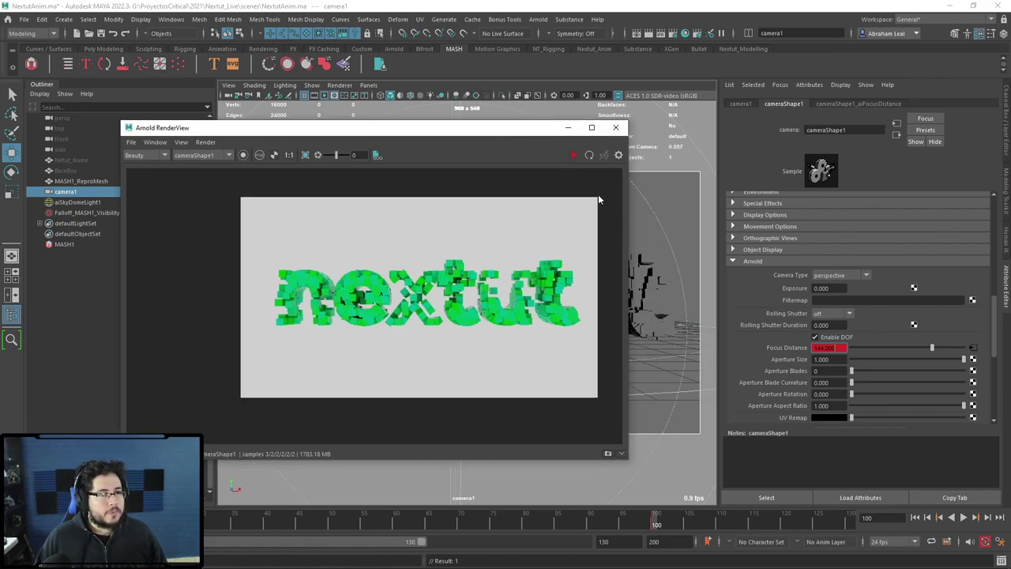
Set frame naming to name.#.ext, End frame to 130, and image format to jpeg.
click(675, 35)
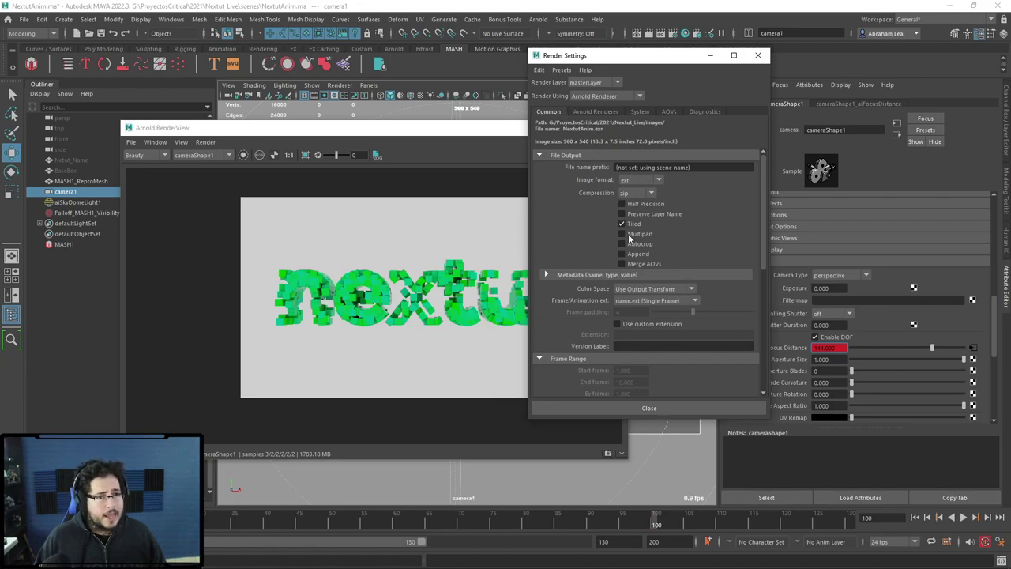
click(662, 300)
click(652, 336)
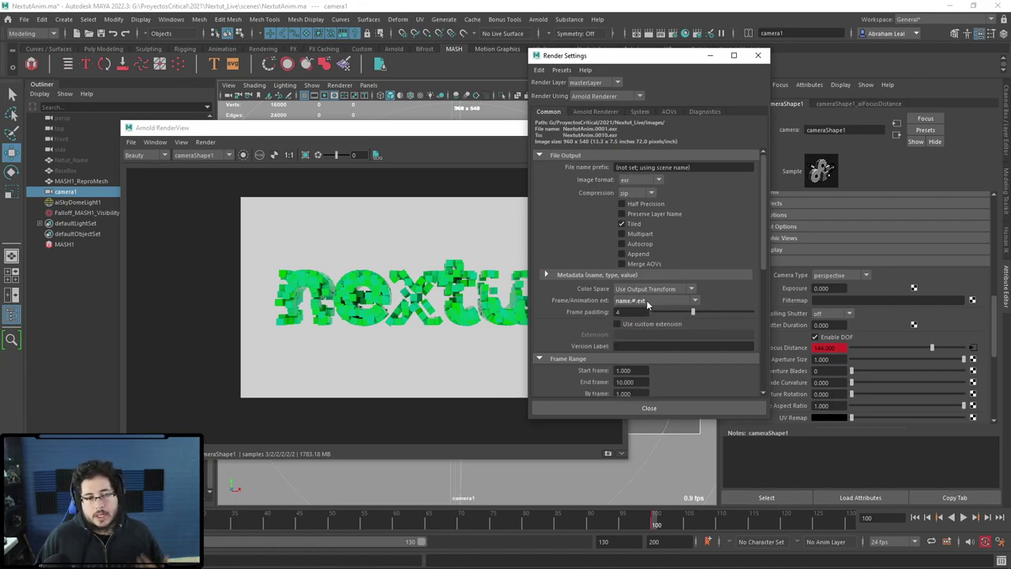
scroll(646, 303, down, 2)
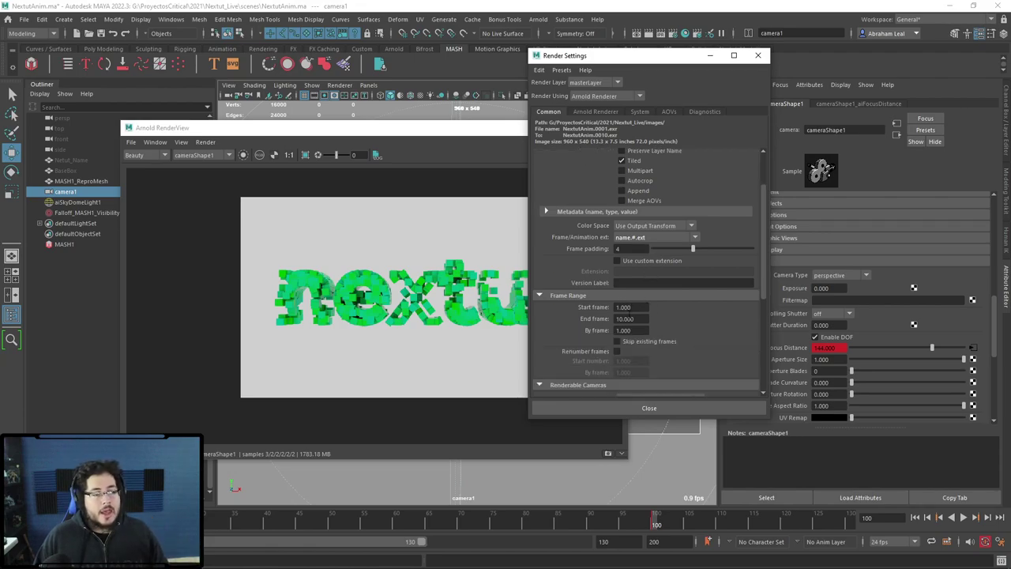
double_click(634, 319)
text(130)
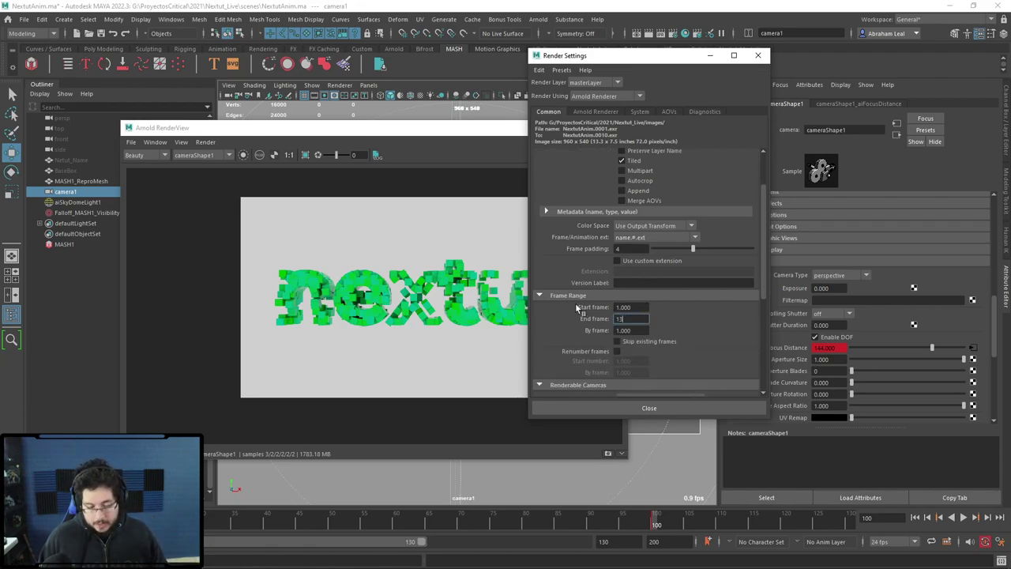
key(Return)
scroll(684, 237, up, 1)
scroll(702, 266, up, 1)
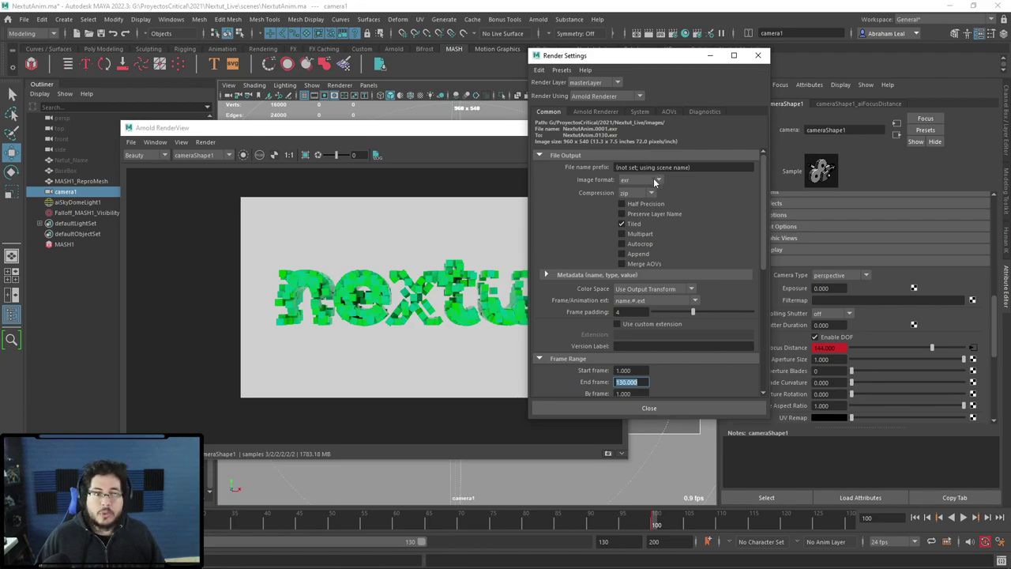
click(655, 181)
click(641, 192)
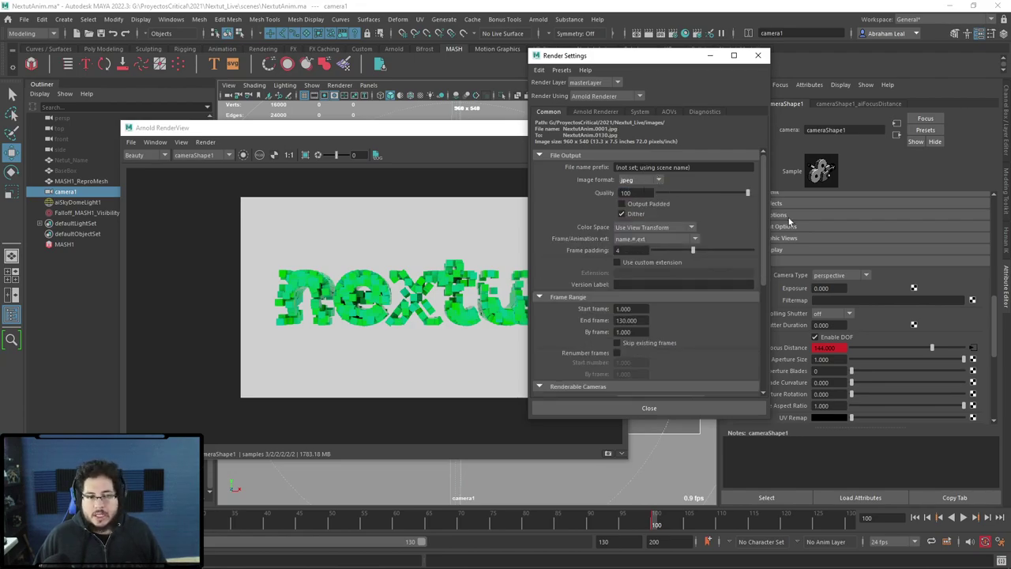
click(662, 406)
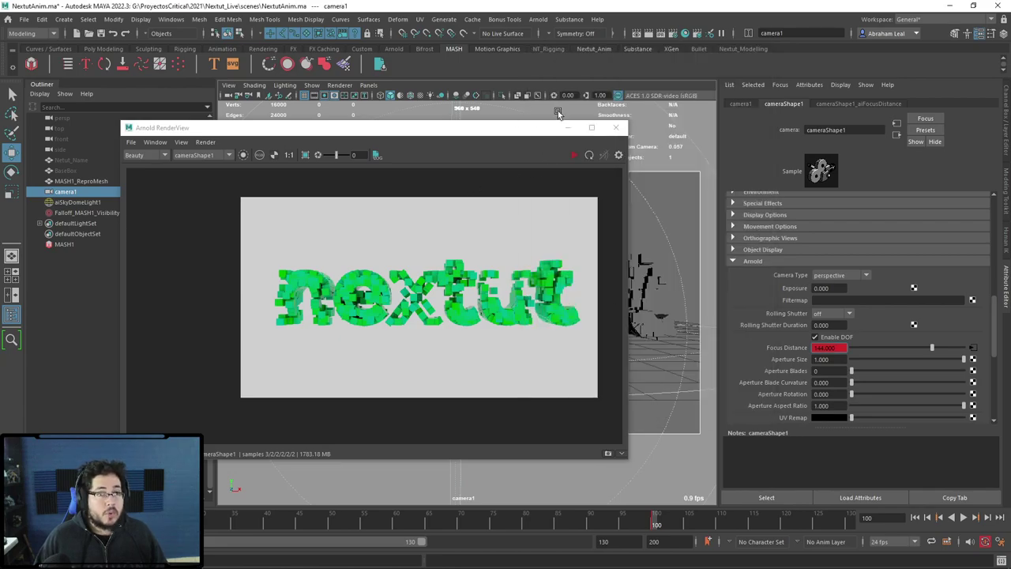
Set the Image Size preset to HD_1080 and re-render the preview.
click(671, 35)
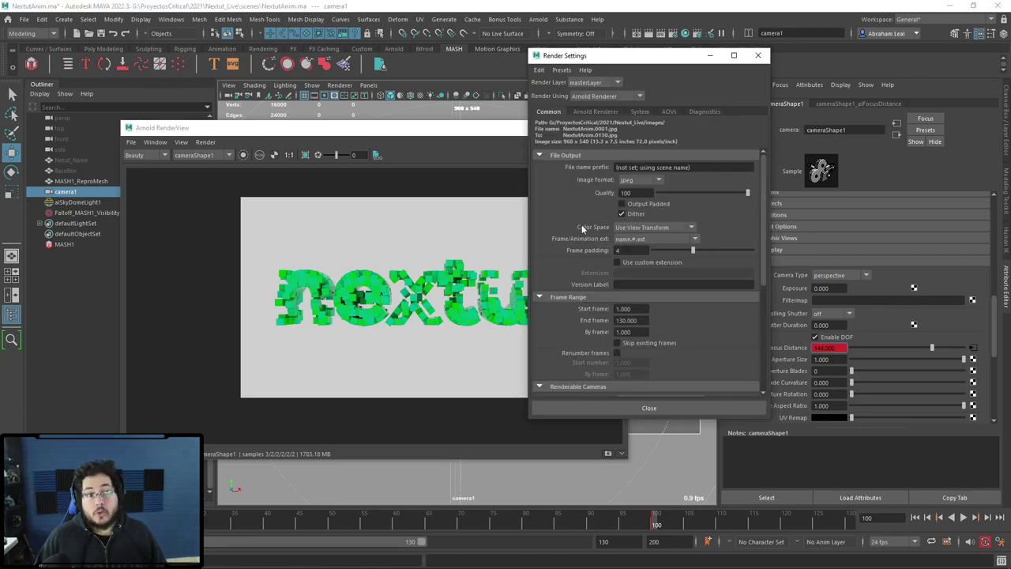
scroll(582, 237, down, 3)
scroll(585, 257, down, 2)
click(629, 251)
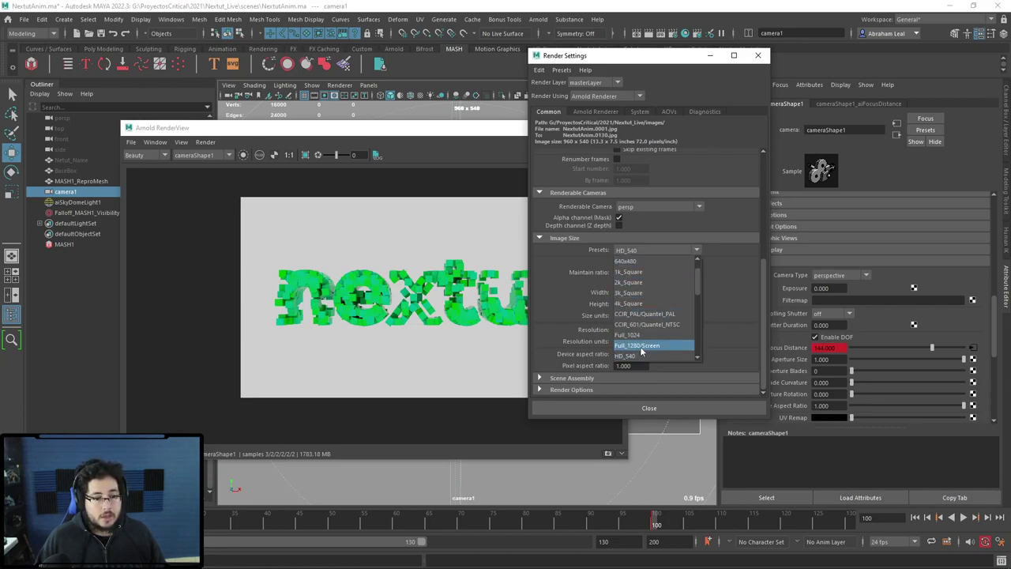
click(638, 345)
click(649, 251)
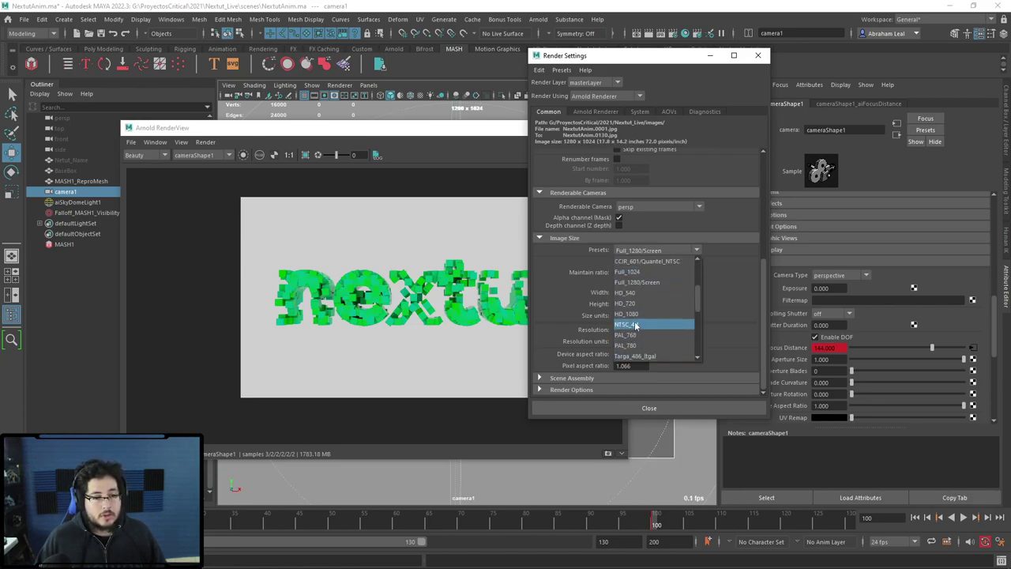
click(628, 314)
click(615, 408)
click(565, 159)
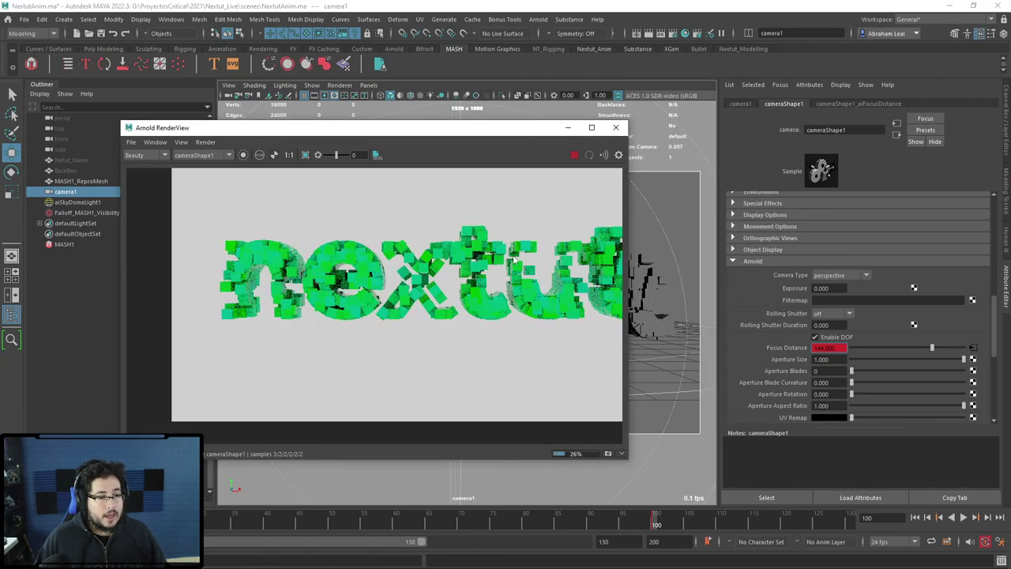
scroll(478, 274, up, 5)
scroll(437, 283, up, 2)
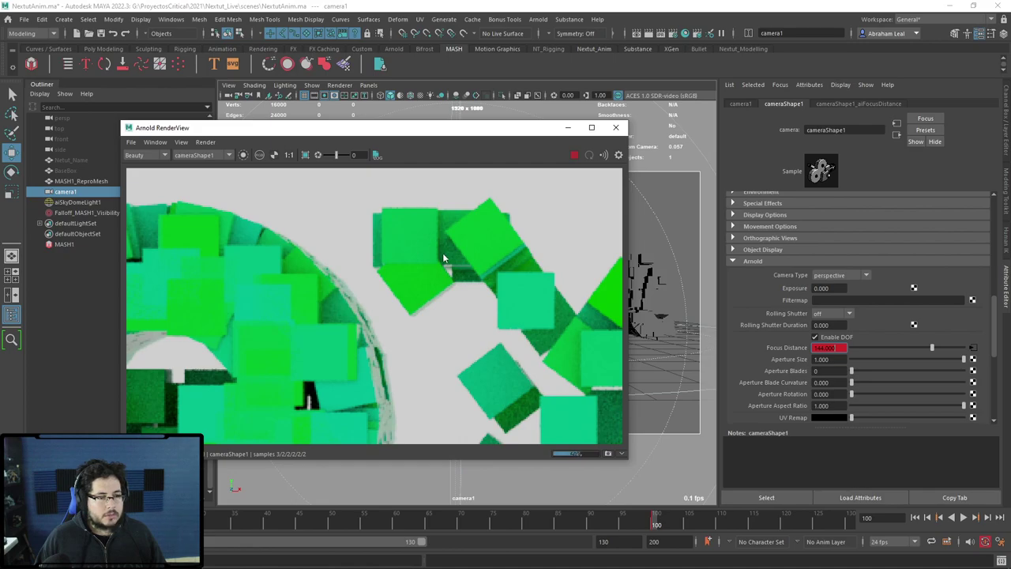
Pan and zoom around the 1920x1080 render to inspect the cubes' depth-of-field blur.
mouse_move(507, 298)
middle_down()
mouse_move(464, 310)
mouse_move(445, 251)
middle_up()
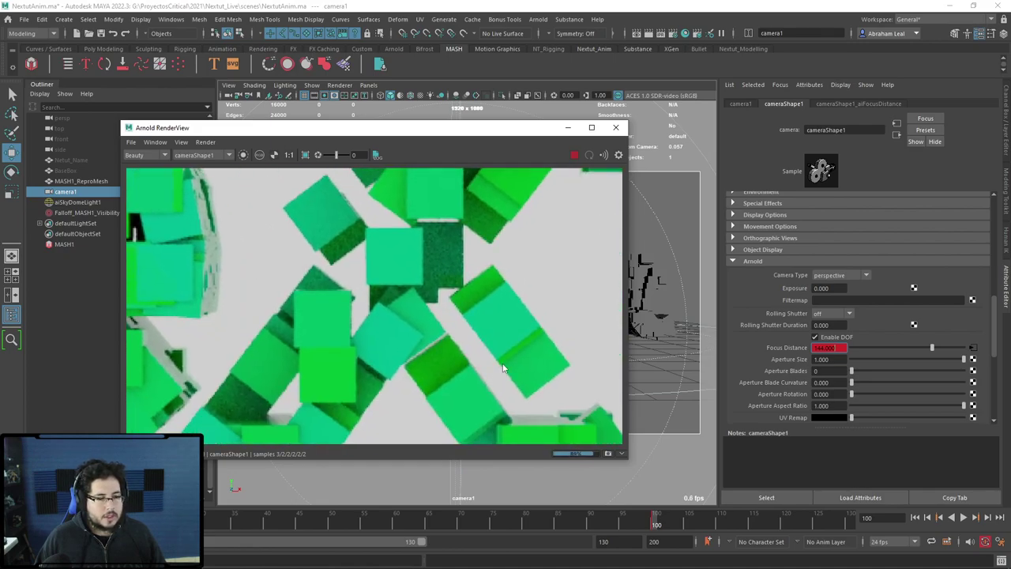
scroll(501, 362, down, 5)
scroll(316, 300, up, 2)
scroll(289, 290, up, 3)
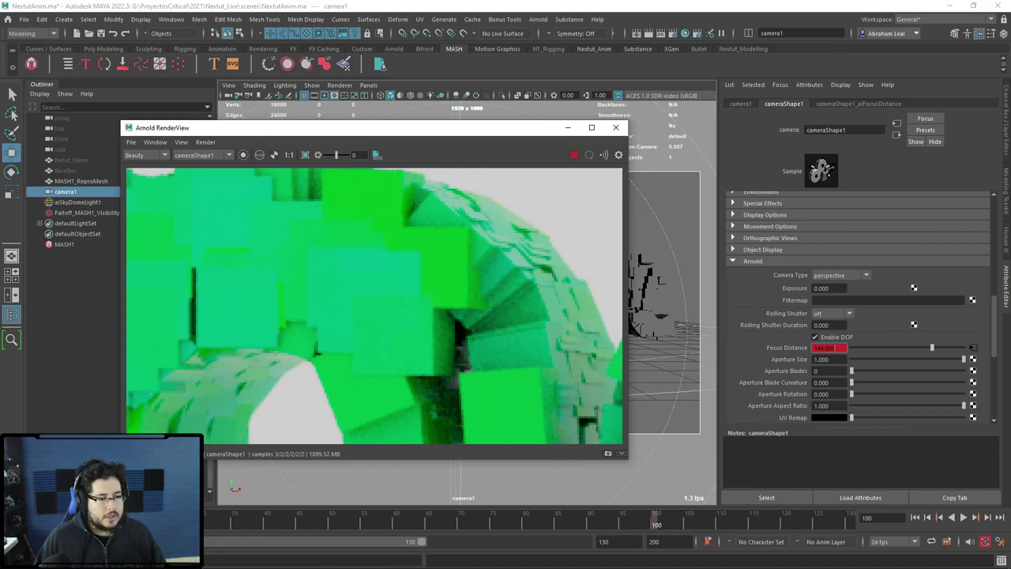
scroll(371, 345, down, 3)
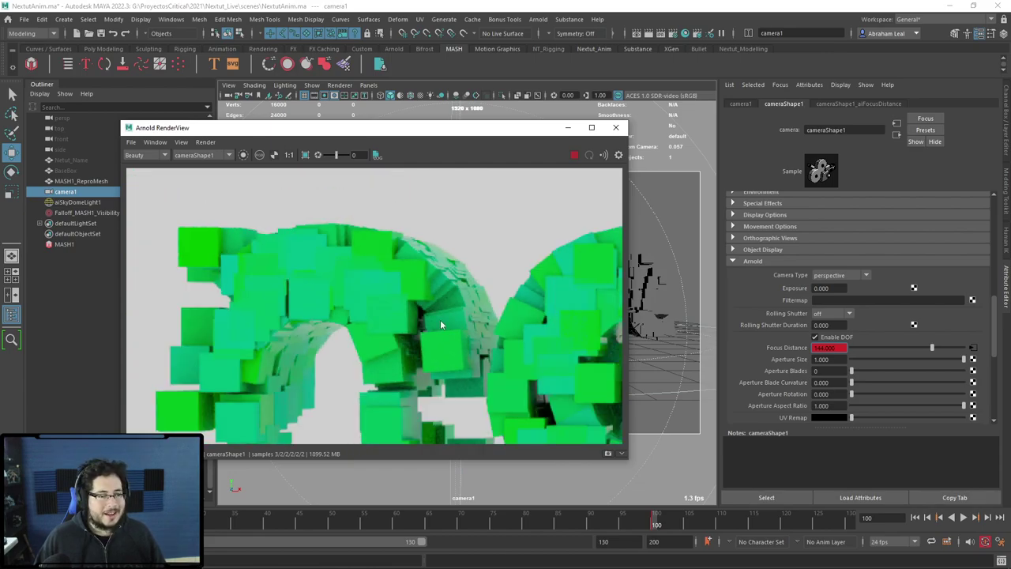
scroll(329, 283, down, 1)
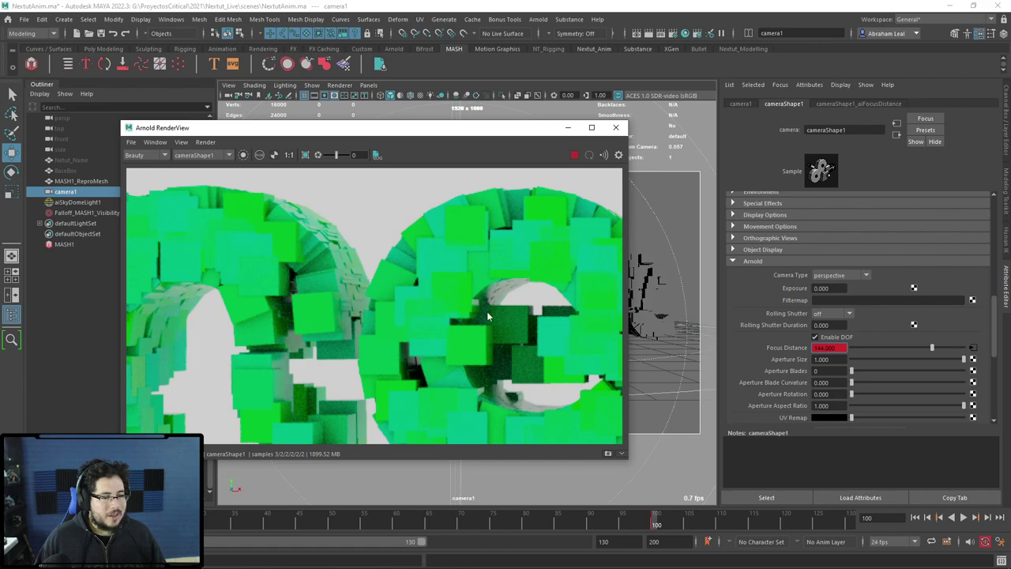
middle_drag(415, 298, 323, 300)
scroll(322, 300, up, 1)
scroll(322, 300, down, 5)
scroll(331, 293, down, 2)
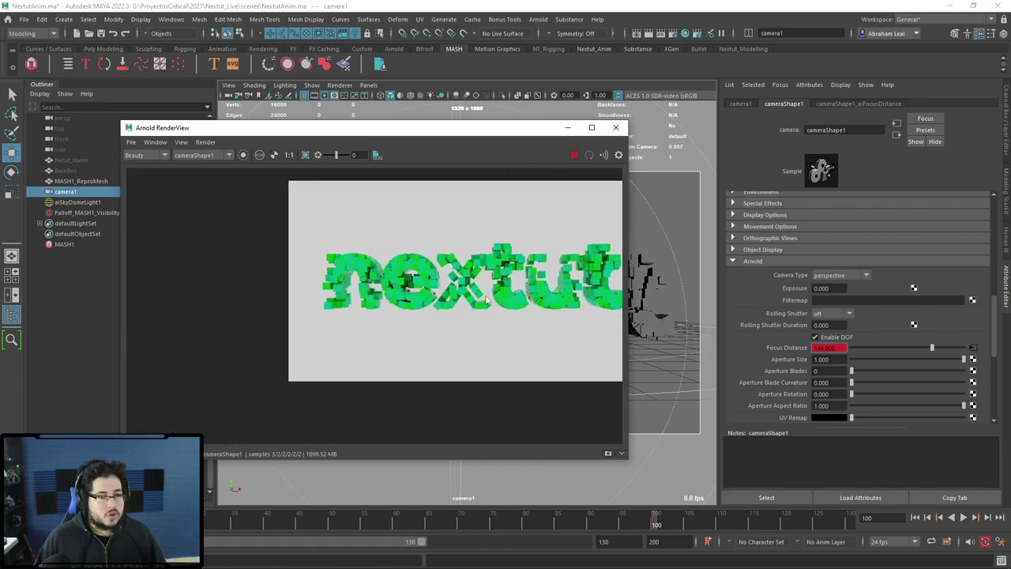
Switch the Arnold render device to GPU in Render Settings.
click(672, 33)
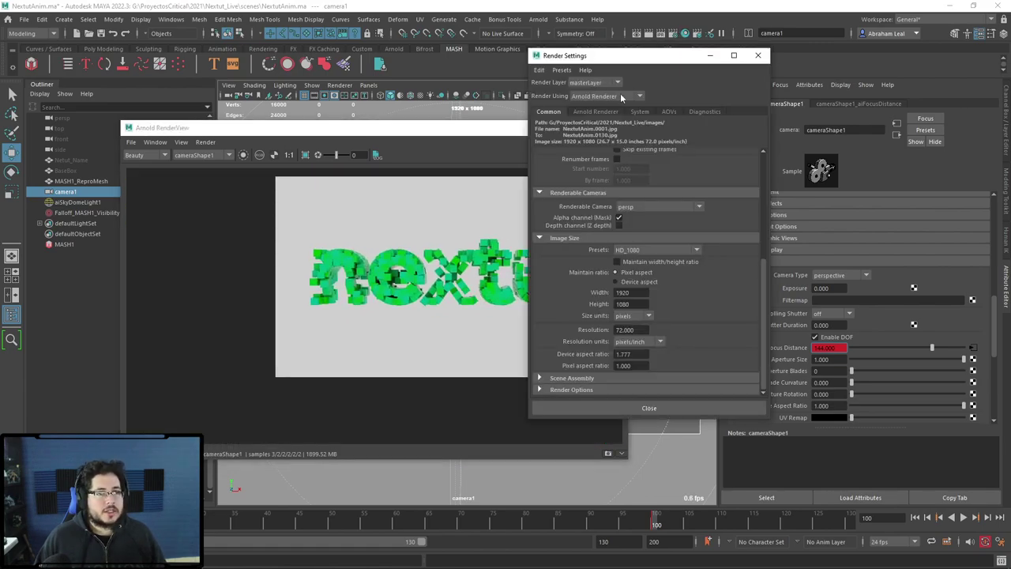
click(638, 111)
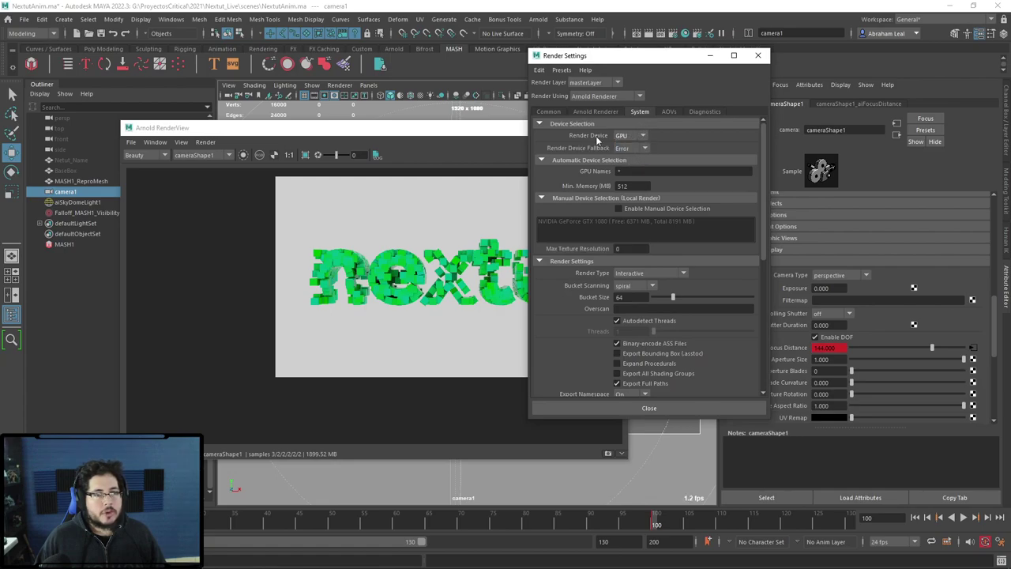
click(513, 134)
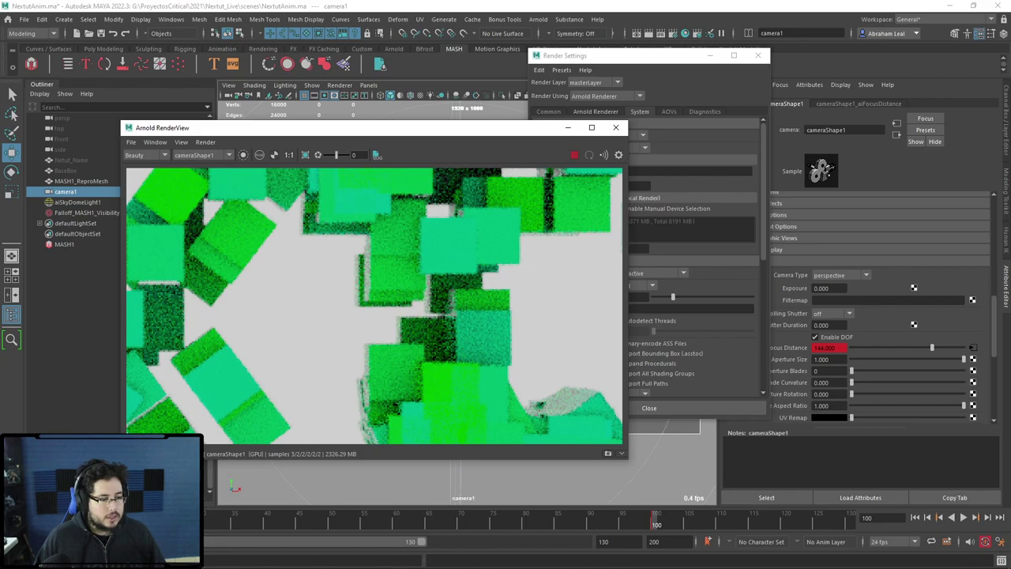
Enable Arnold adaptive sampling, select the Camera (AA) value, and inspect the preview render.
click(594, 111)
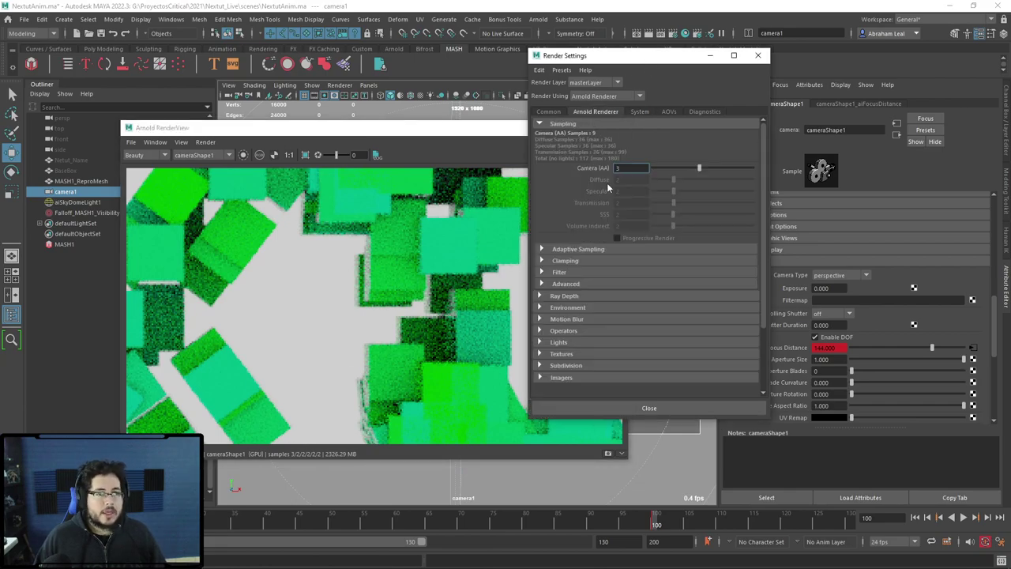
click(551, 249)
click(621, 260)
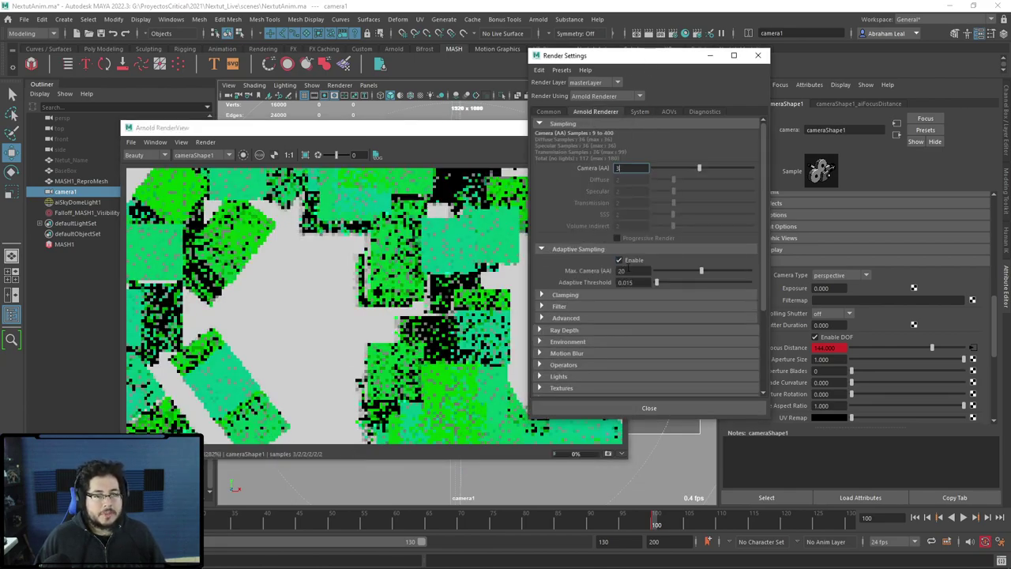
double_click(624, 168)
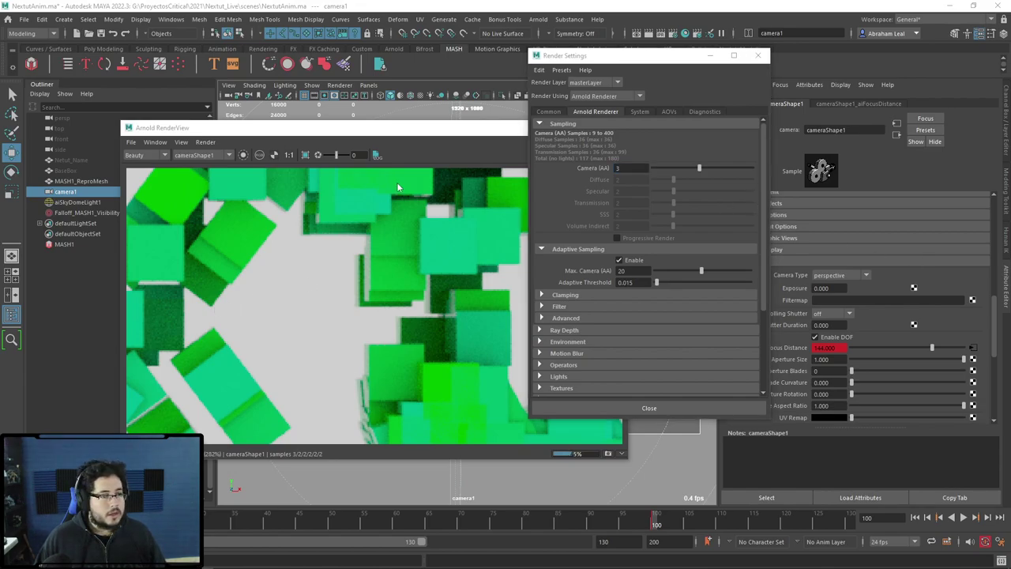
click(420, 135)
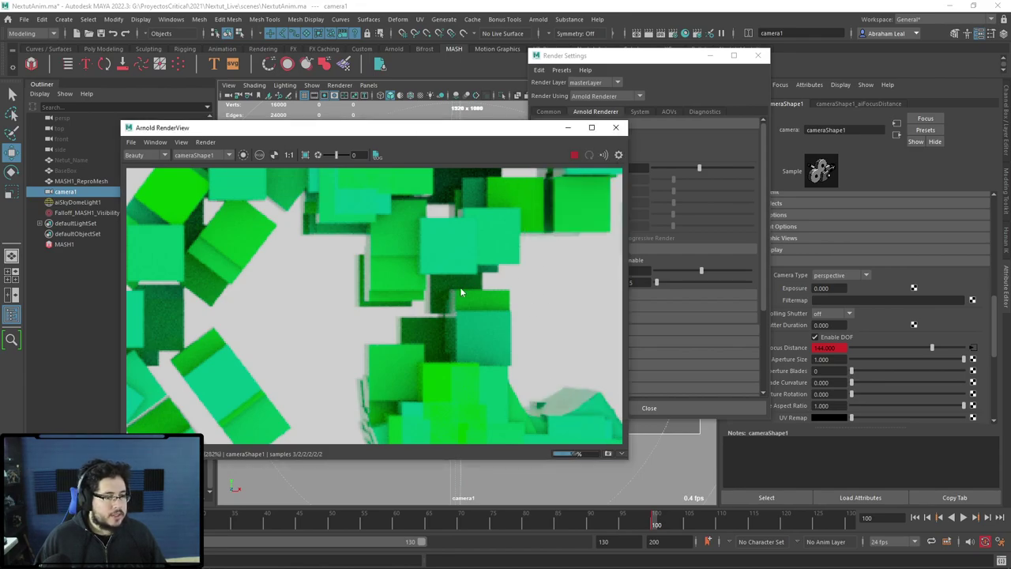
scroll(461, 292, up, 5)
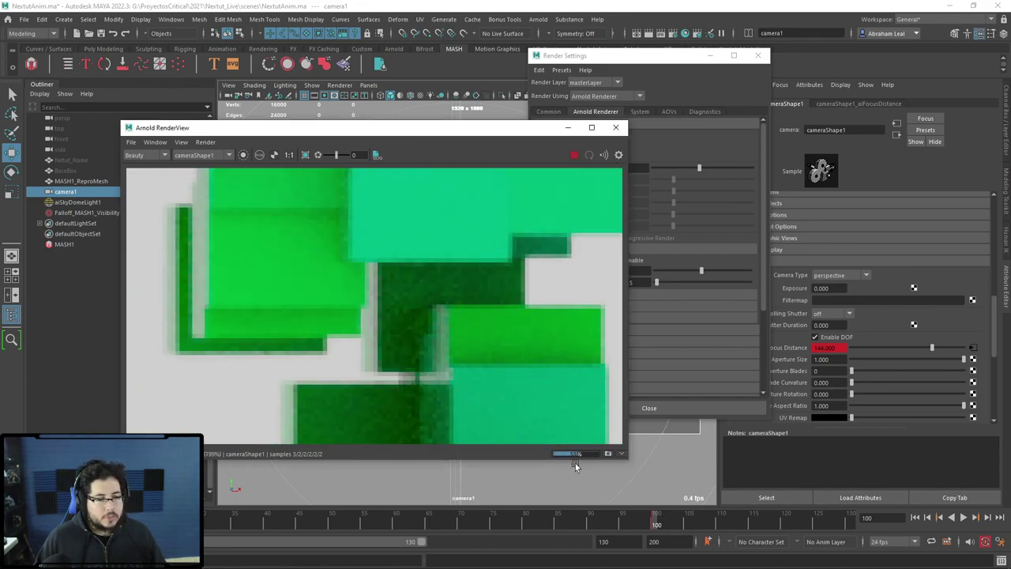
Stop the preview render and edit the Max Camera (AA) value.
click(573, 155)
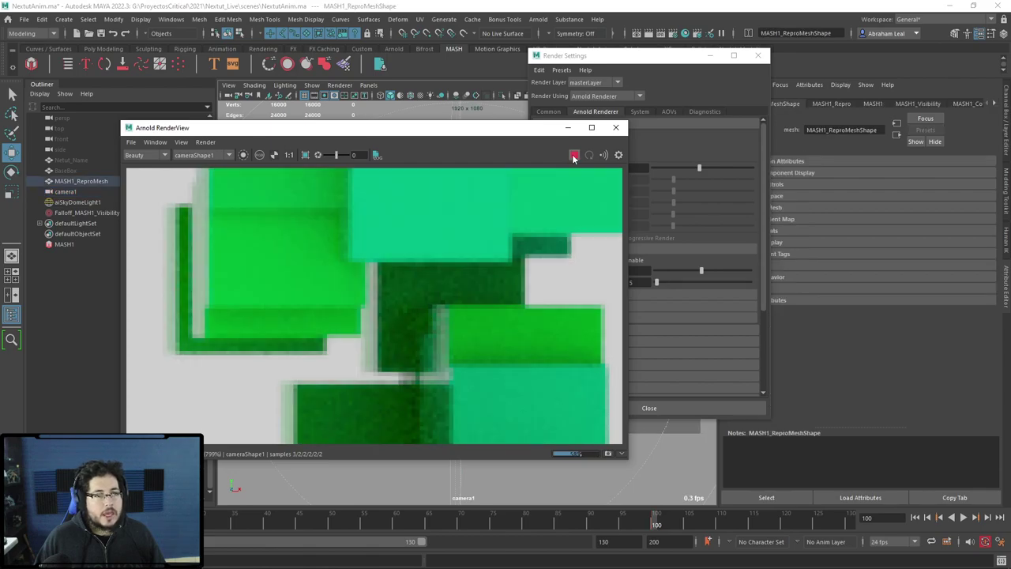
click(647, 291)
click(636, 270)
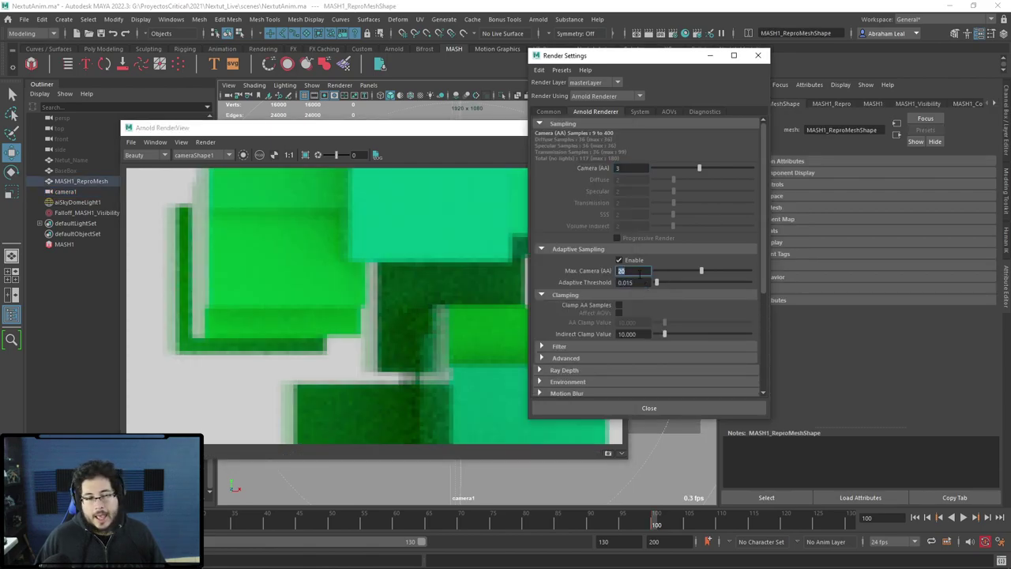
Restart the Arnold RenderView render and zoom out to see all the 'nextut' cube letters.
click(436, 146)
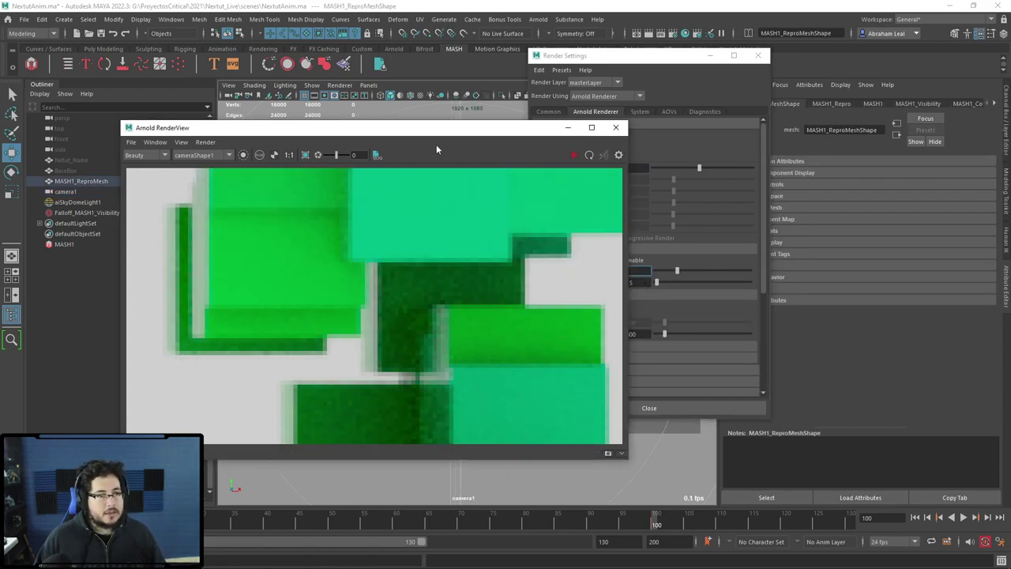
click(571, 154)
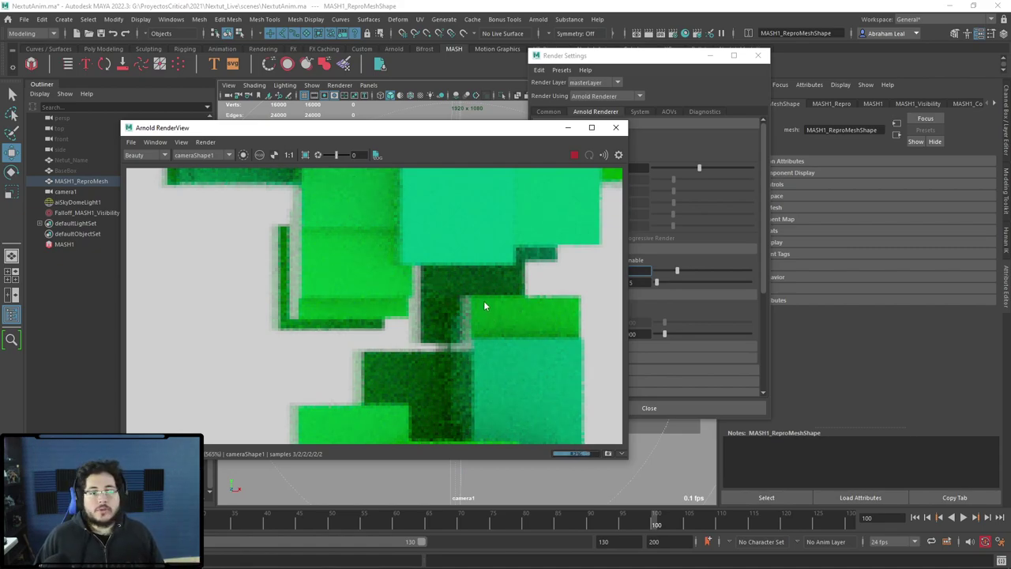
scroll(484, 306, down, 2)
scroll(484, 305, down, 2)
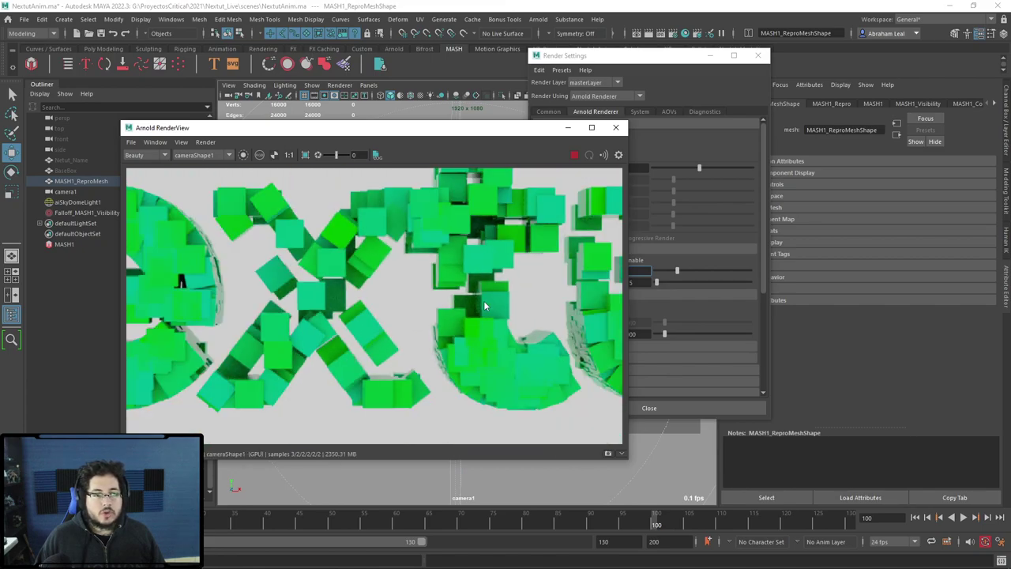
scroll(484, 305, down, 1)
scroll(484, 306, down, 1)
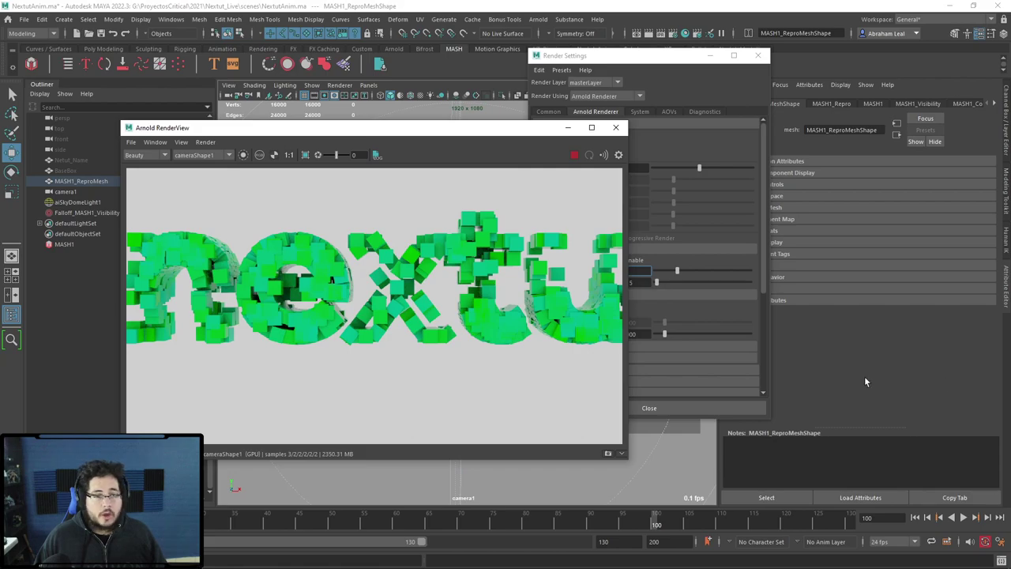
scroll(400, 284, down, 1)
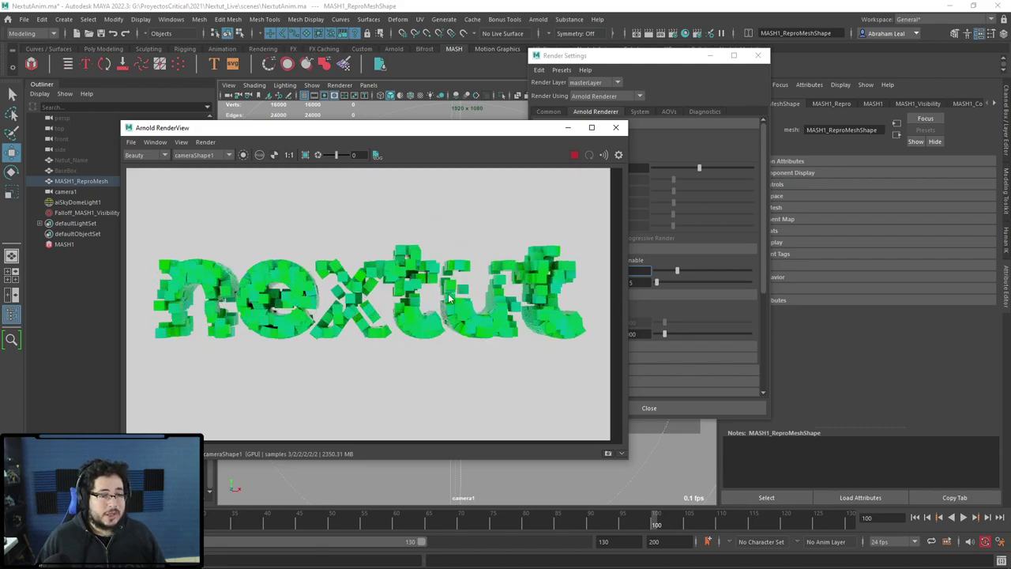
Jump the timeline to frame 40 and inspect the scattered cubes in the Arnold render.
drag(649, 525, 266, 521)
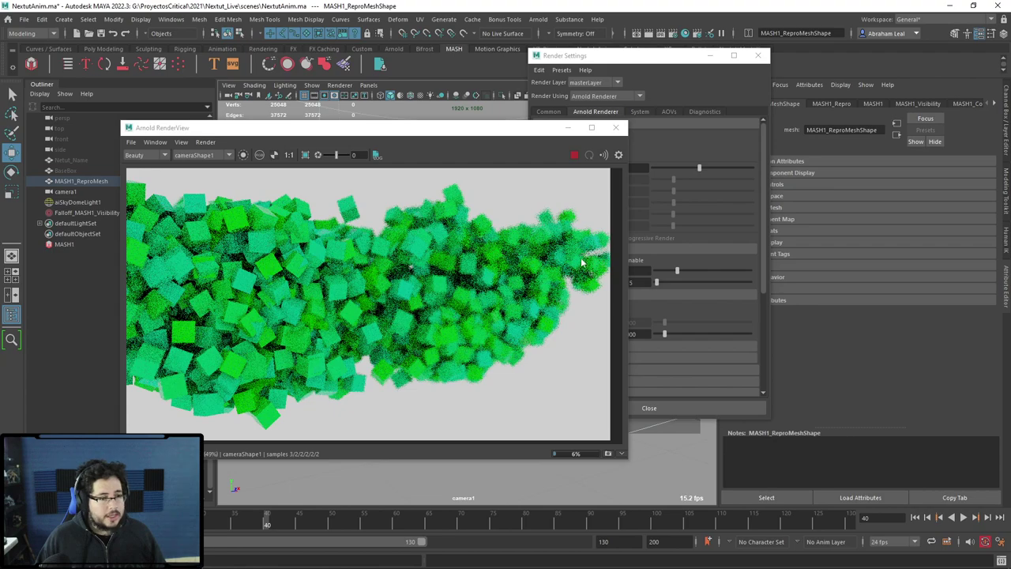
scroll(598, 276, up, 2)
scroll(529, 239, up, 2)
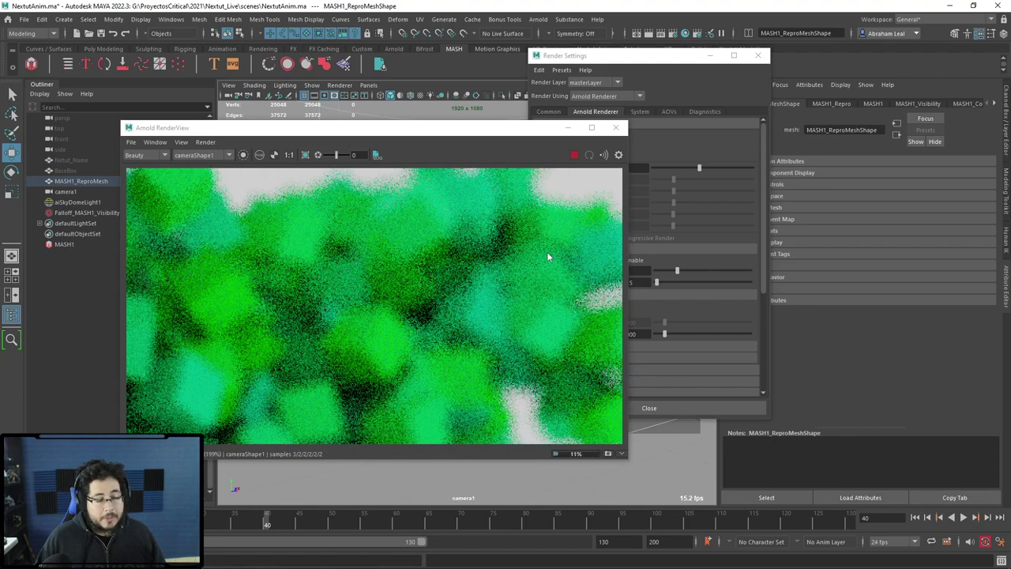
scroll(547, 251, down, 1)
scroll(546, 251, down, 1)
scroll(547, 251, down, 1)
scroll(546, 251, down, 1)
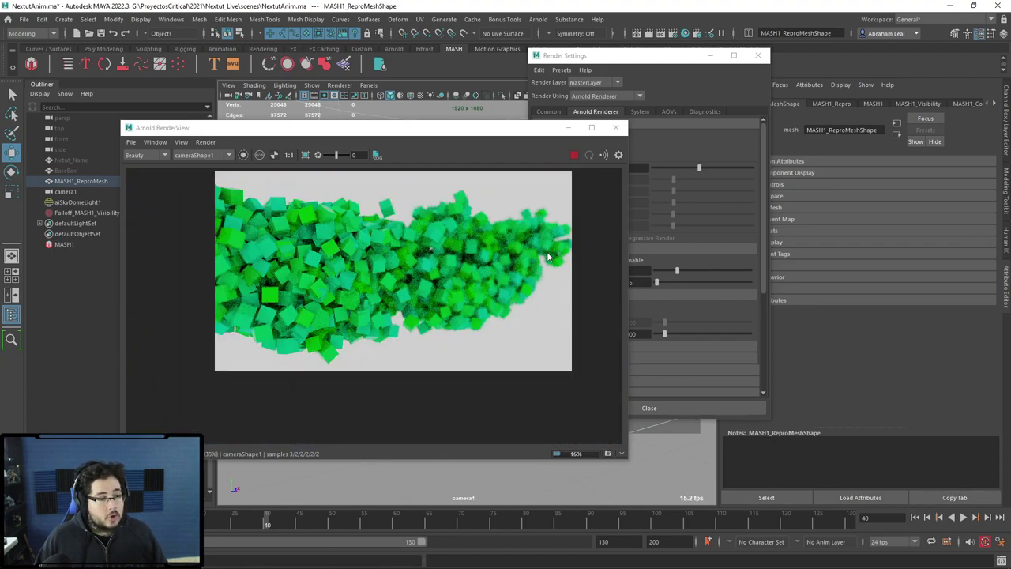
scroll(547, 251, up, 1)
scroll(547, 251, down, 1)
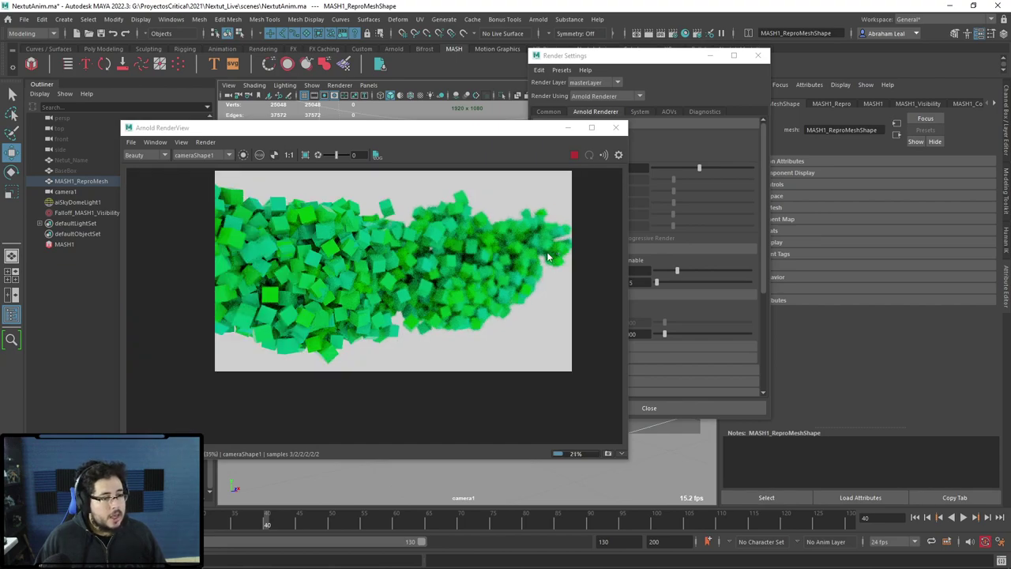
scroll(547, 252, up, 1)
Check the render at frames 65, 80 and 90, then stop Arnold and open Render View.
key(alt+v)
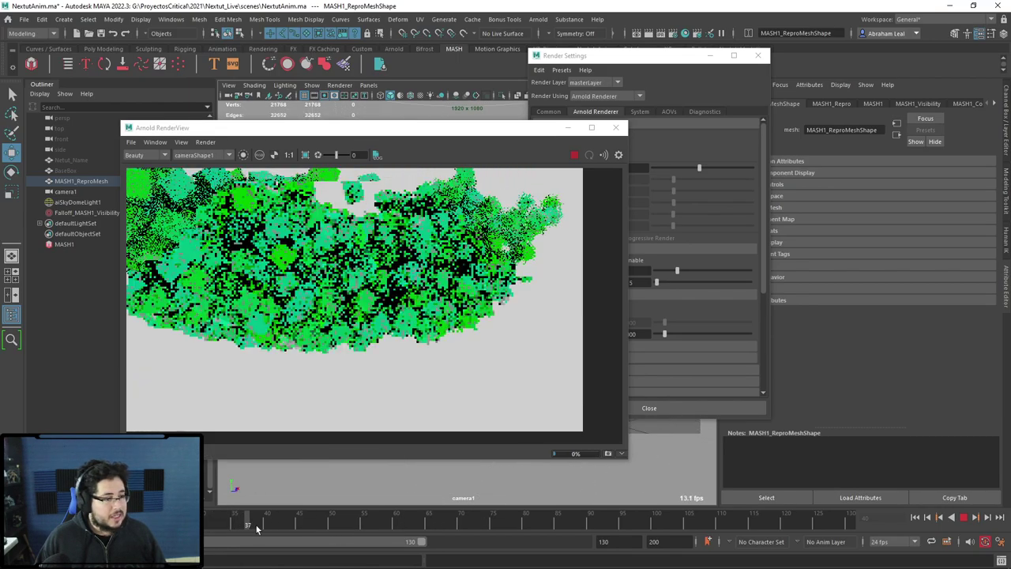
click(426, 537)
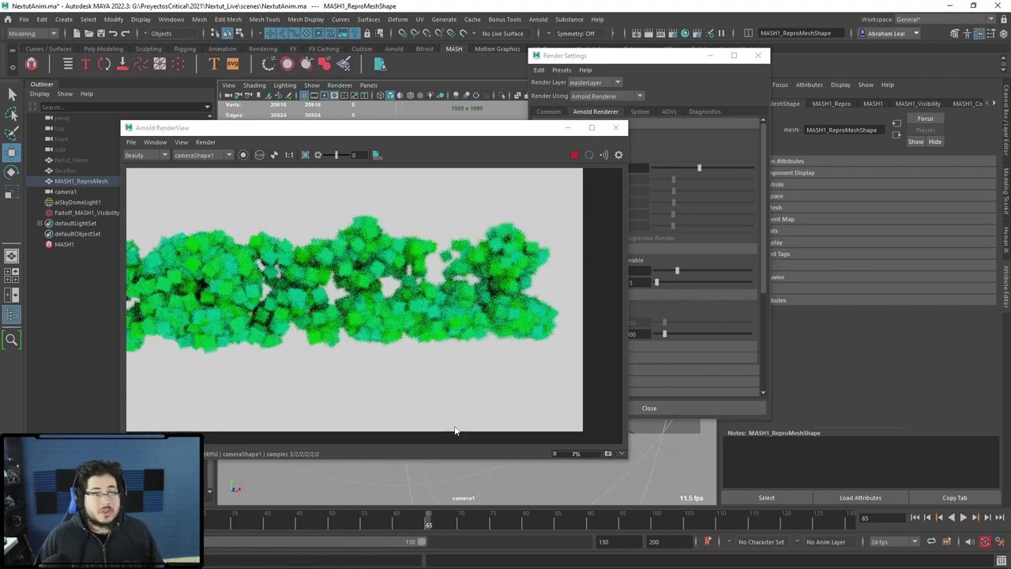
key(alt+v)
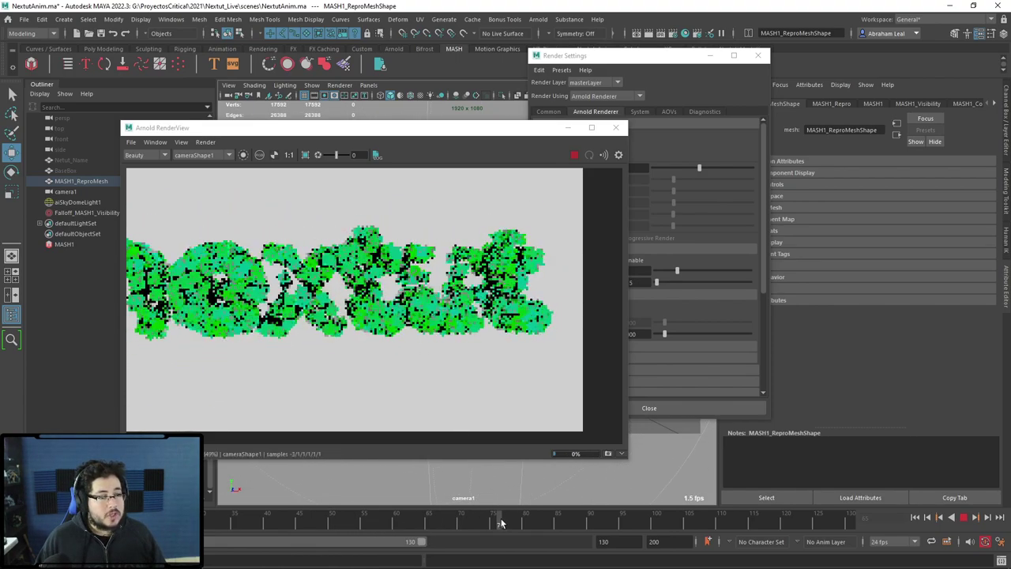
key(alt+v)
scroll(408, 351, down, 2)
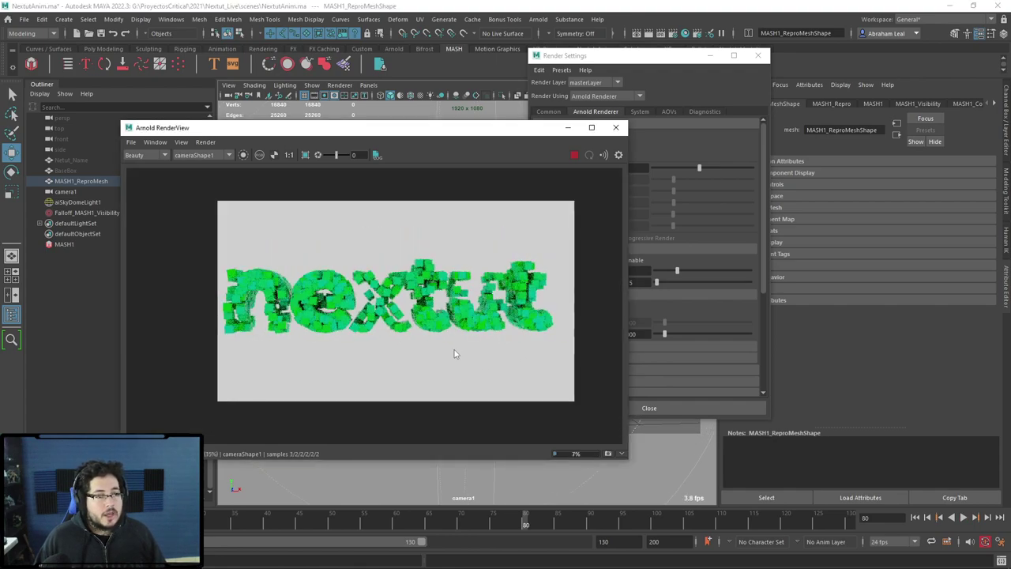
scroll(454, 337, up, 2)
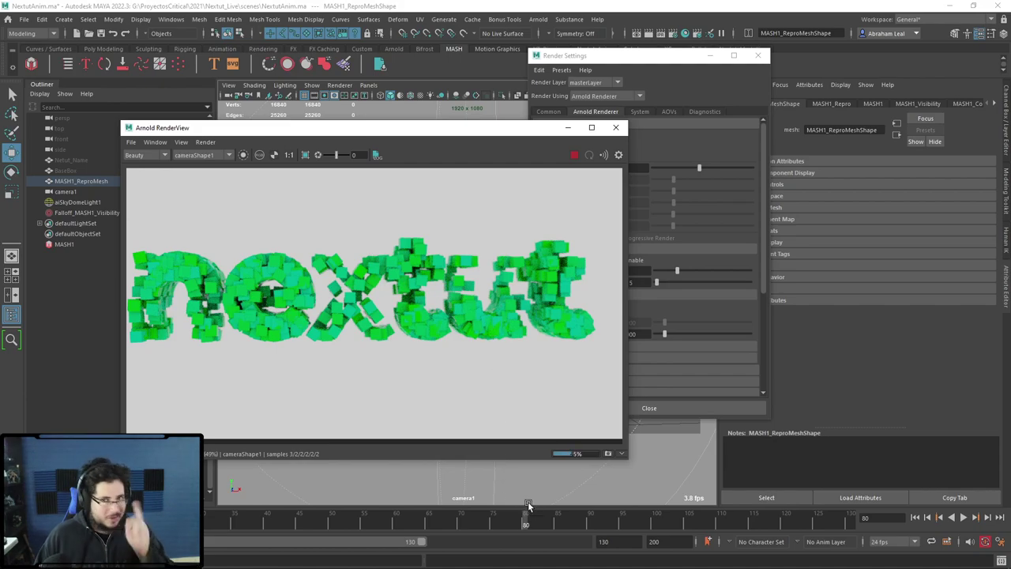
key(alt+v)
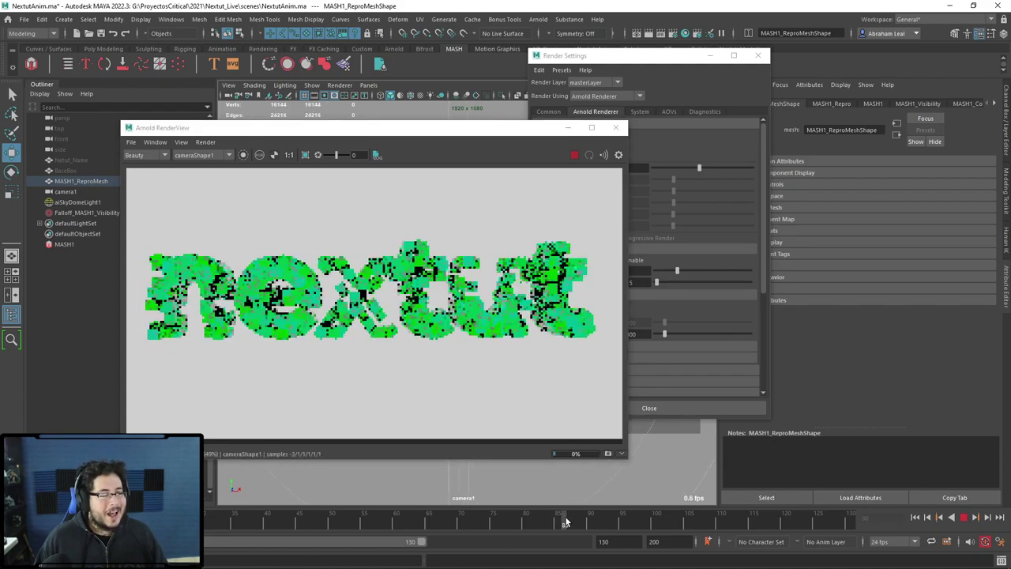
key(alt+v)
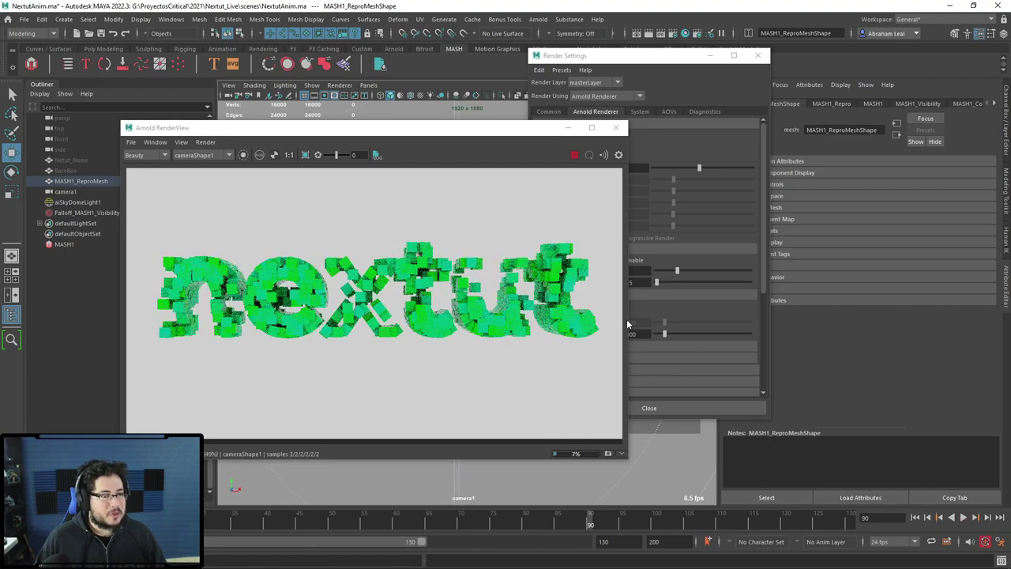
click(574, 155)
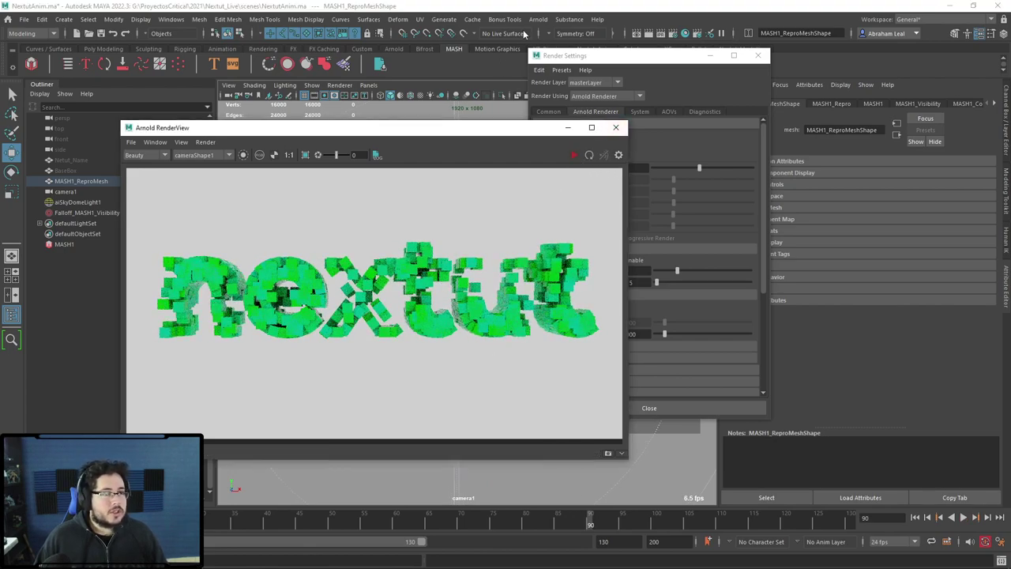
click(640, 35)
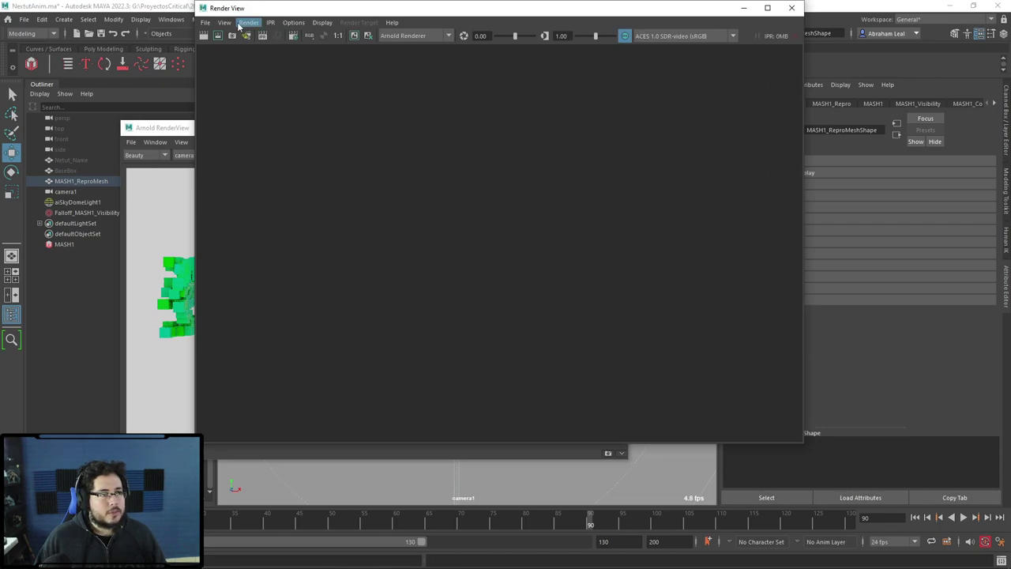
Use Render Sequence options with camera1 as the camera to render frames 1–130.
click(248, 22)
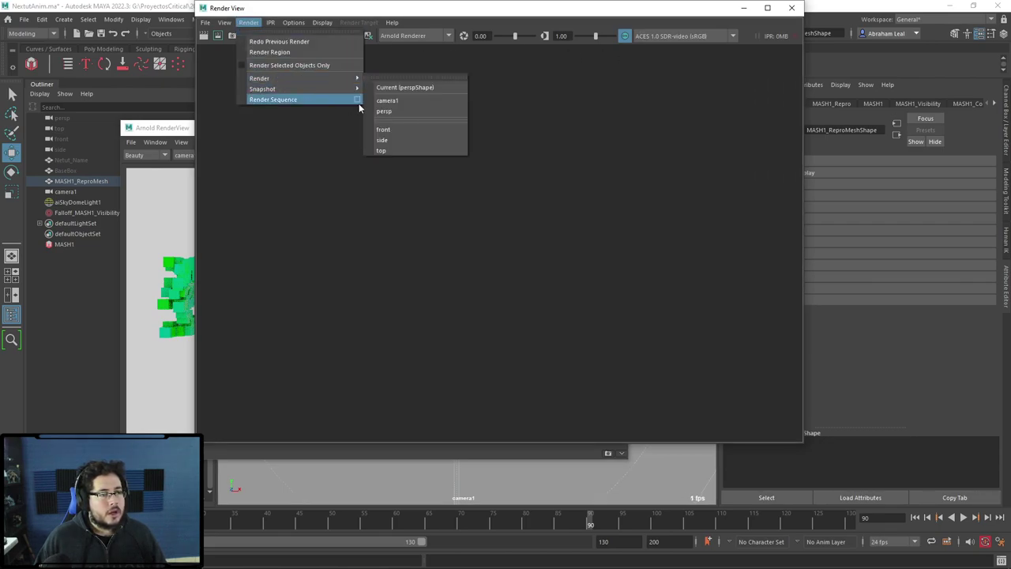
click(356, 99)
click(485, 181)
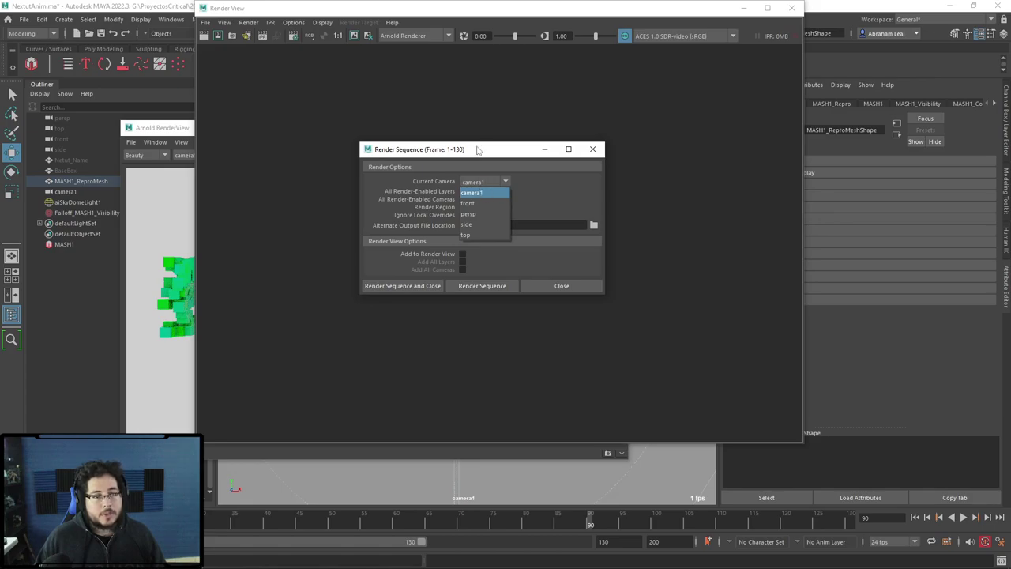
click(477, 150)
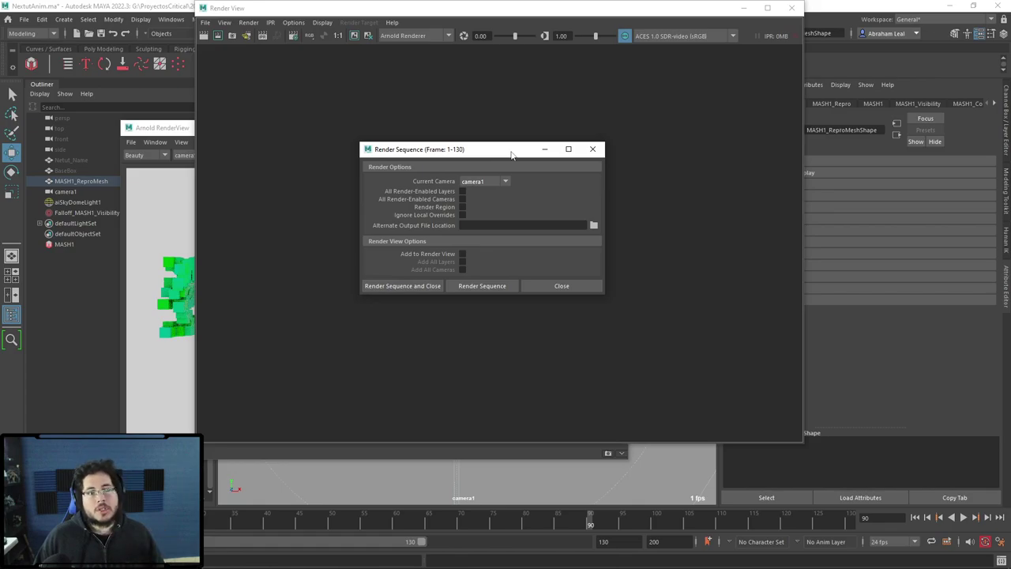
click(419, 286)
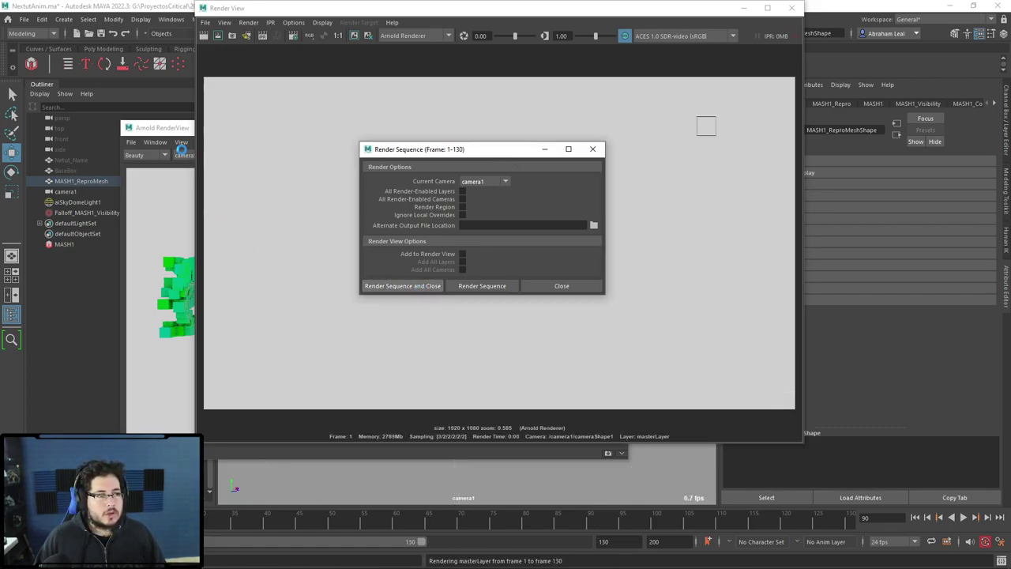